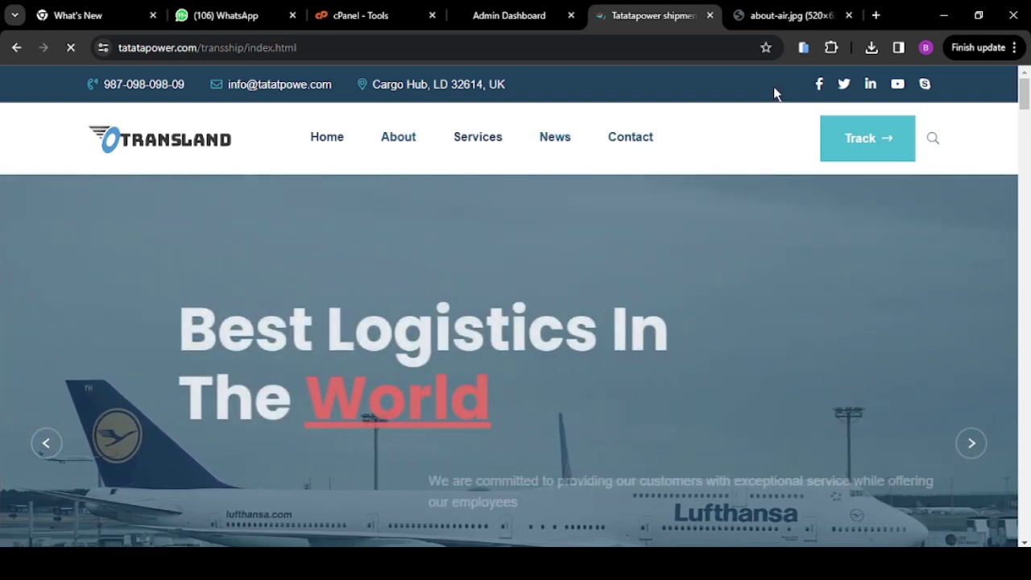
Close the about-air.jpg image tab and scroll through the loaded Transland homepage
click(848, 15)
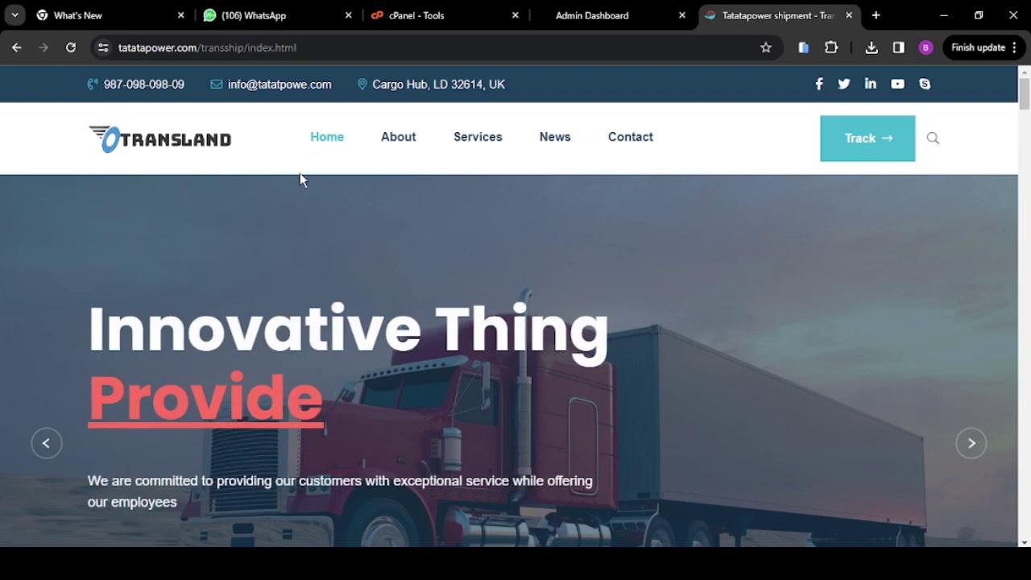
scroll(351, 174, down, 1)
scroll(351, 172, down, 3)
scroll(354, 175, up, 2)
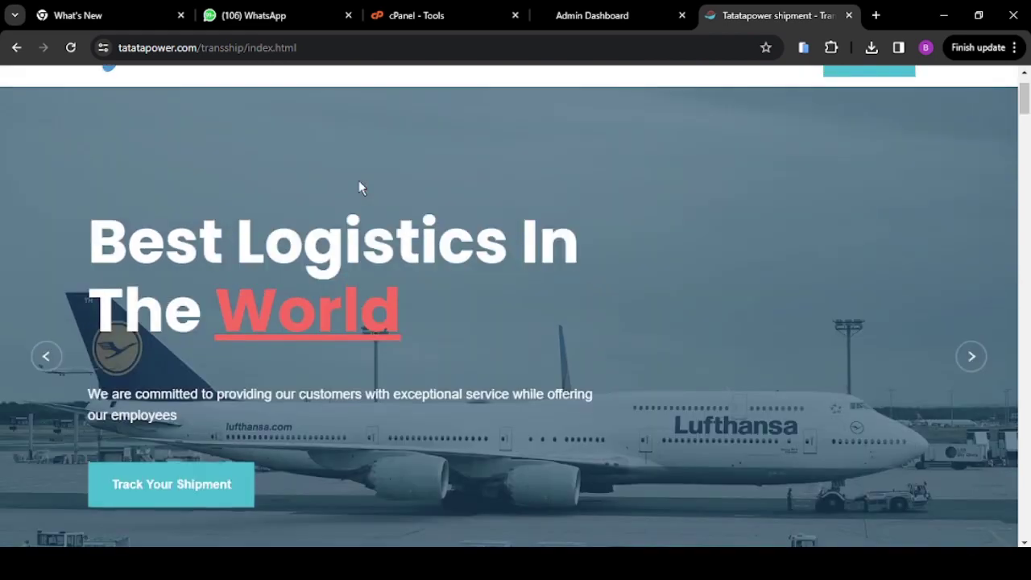
scroll(362, 186, down, 1)
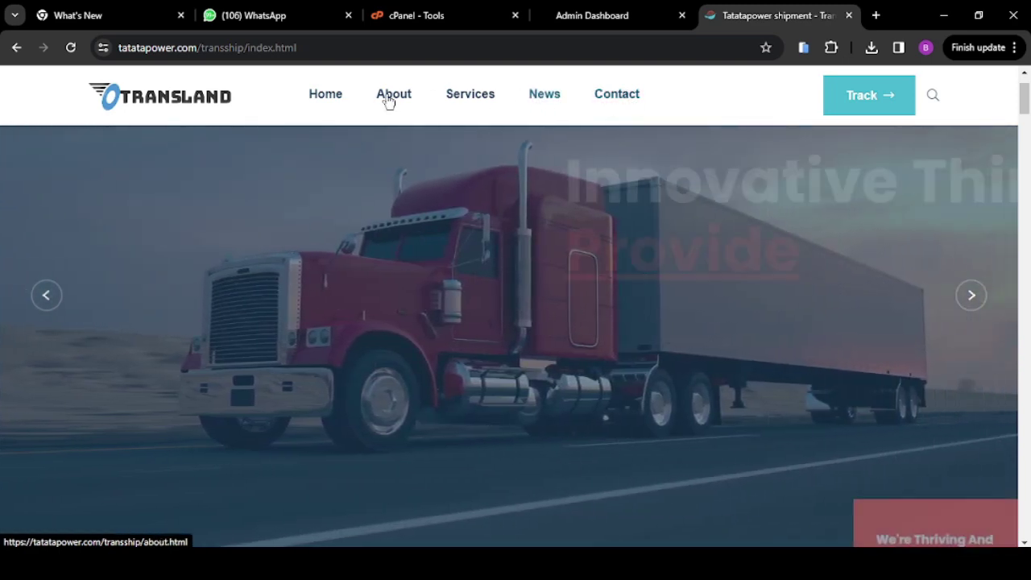
Open the About, Services, News and Contact pages each in a new tab
right_click(389, 100)
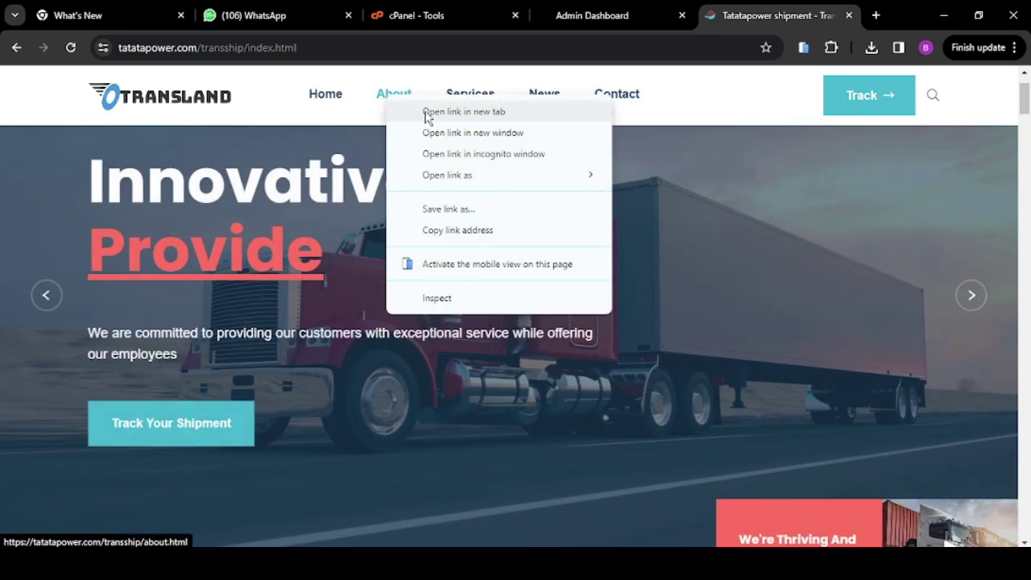
click(427, 115)
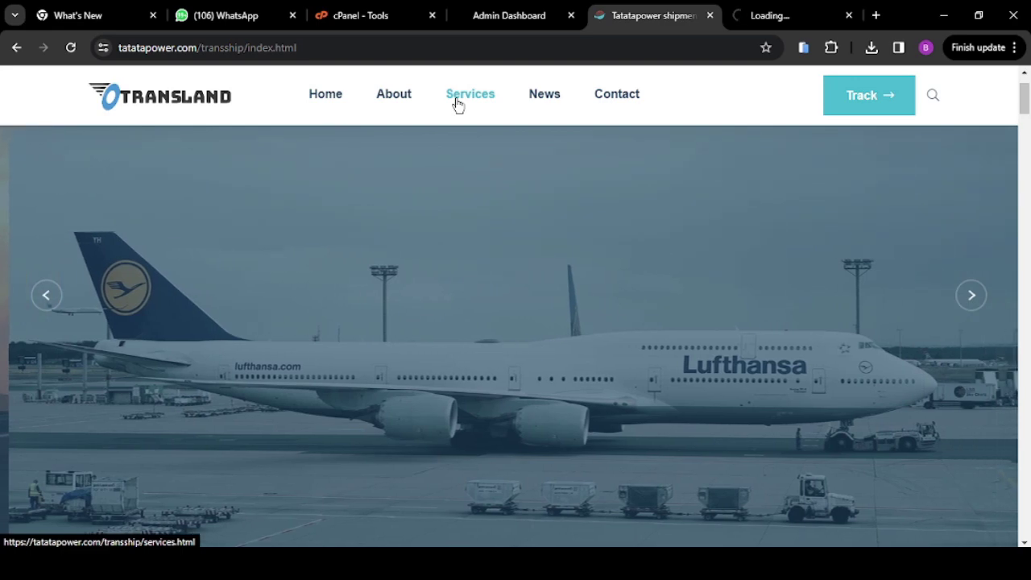
right_click(457, 103)
click(538, 116)
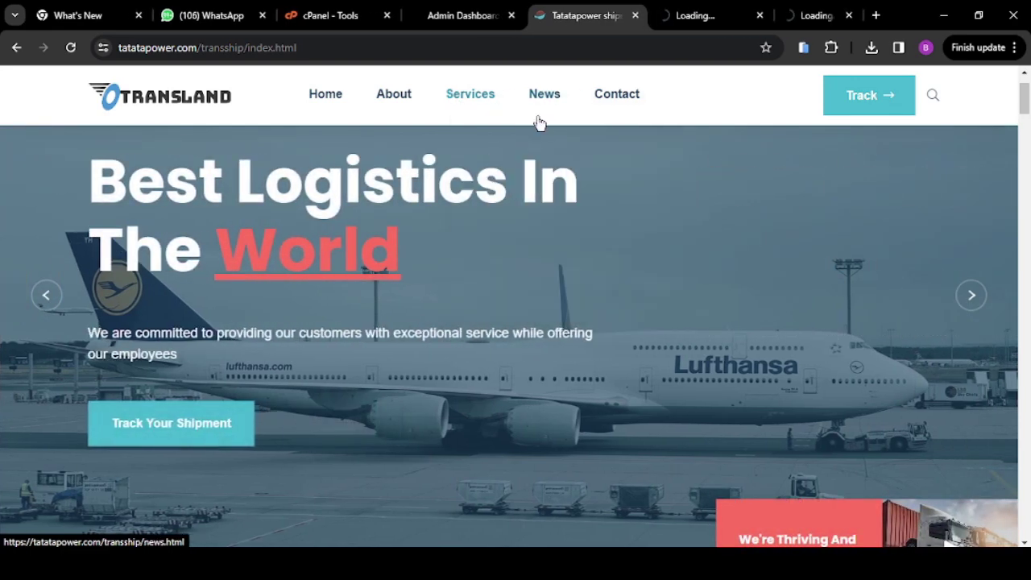
right_click(538, 97)
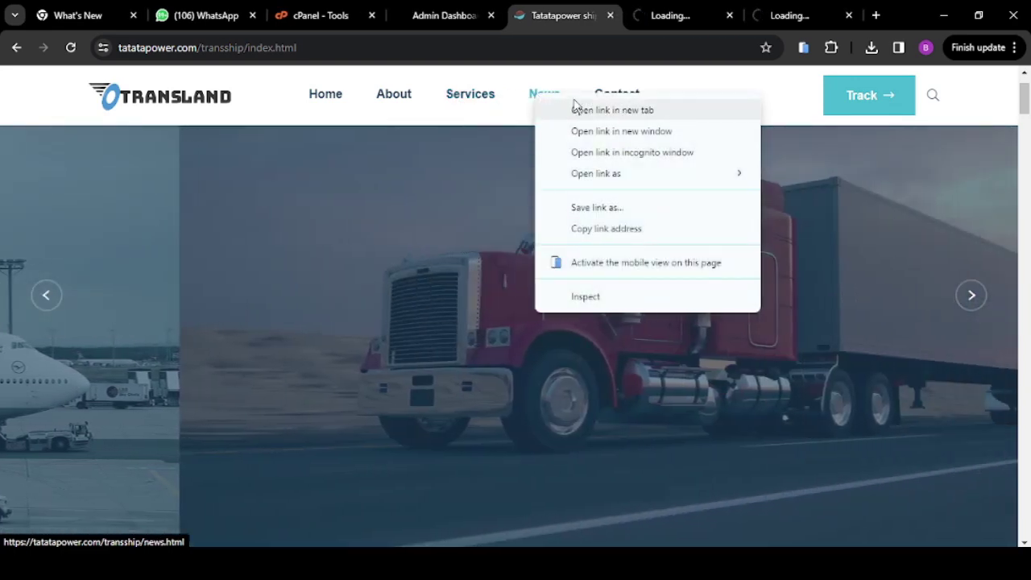
click(574, 107)
right_click(617, 100)
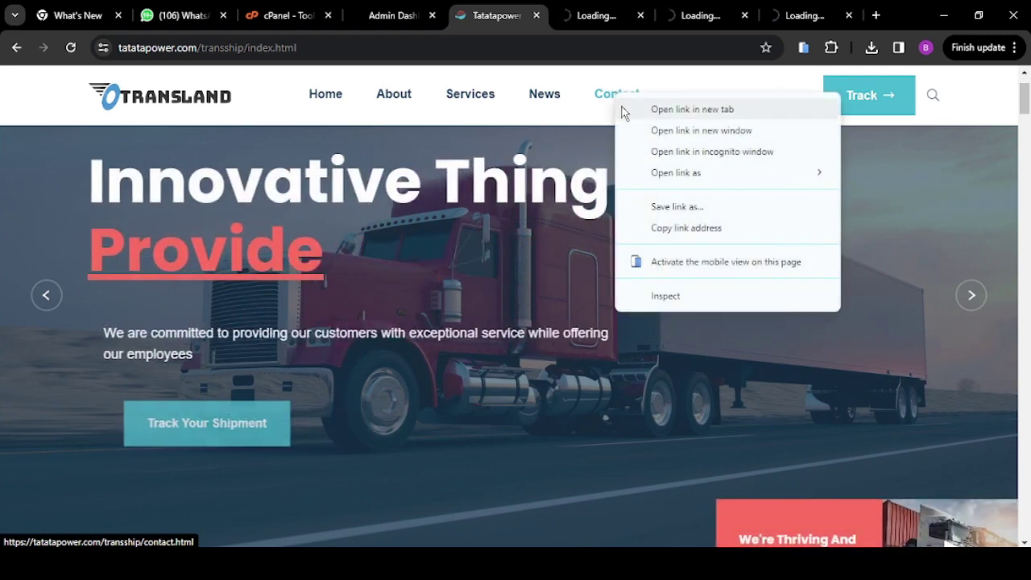
click(648, 110)
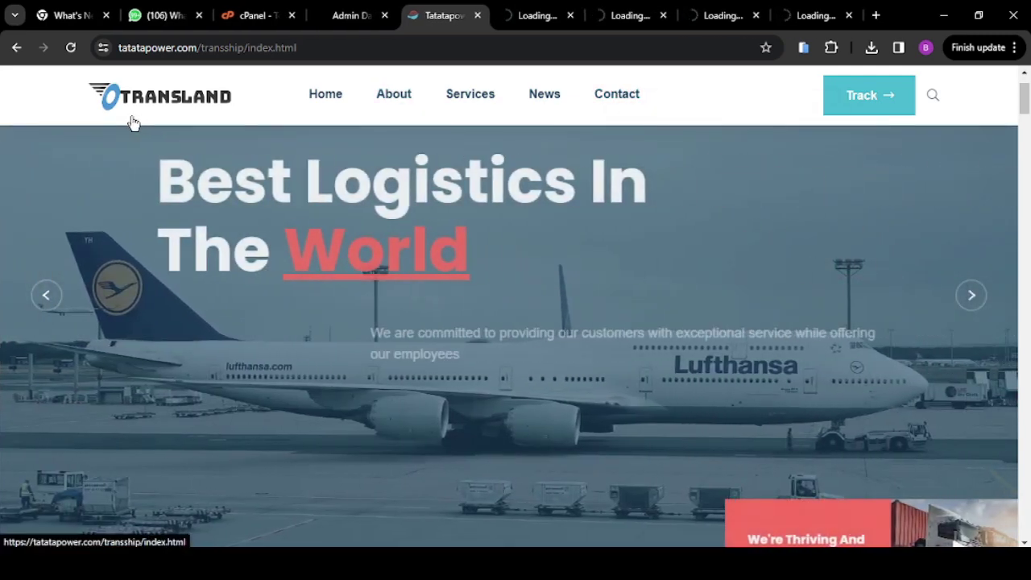
scroll(771, 155, down, 8)
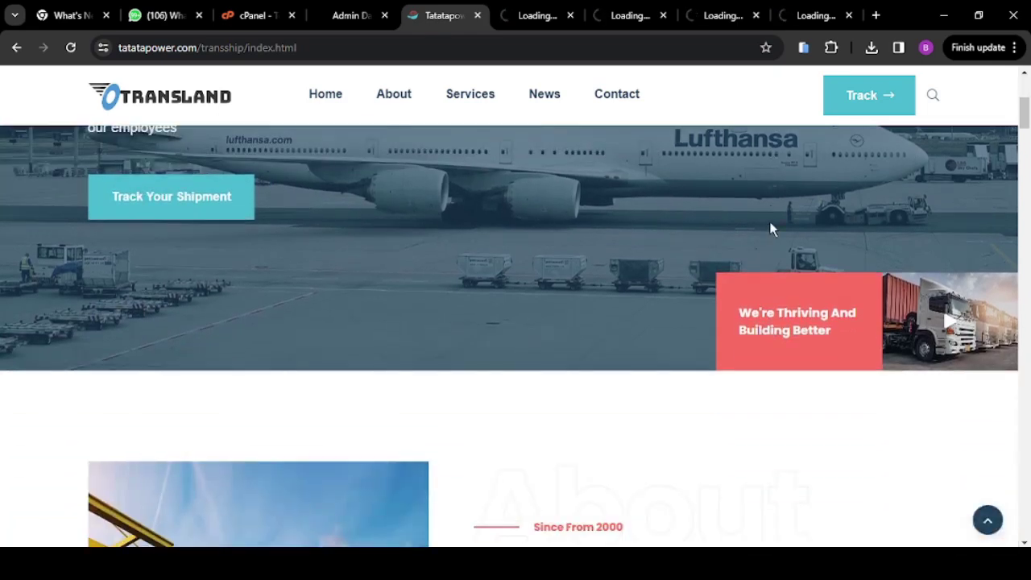
scroll(778, 311, down, 8)
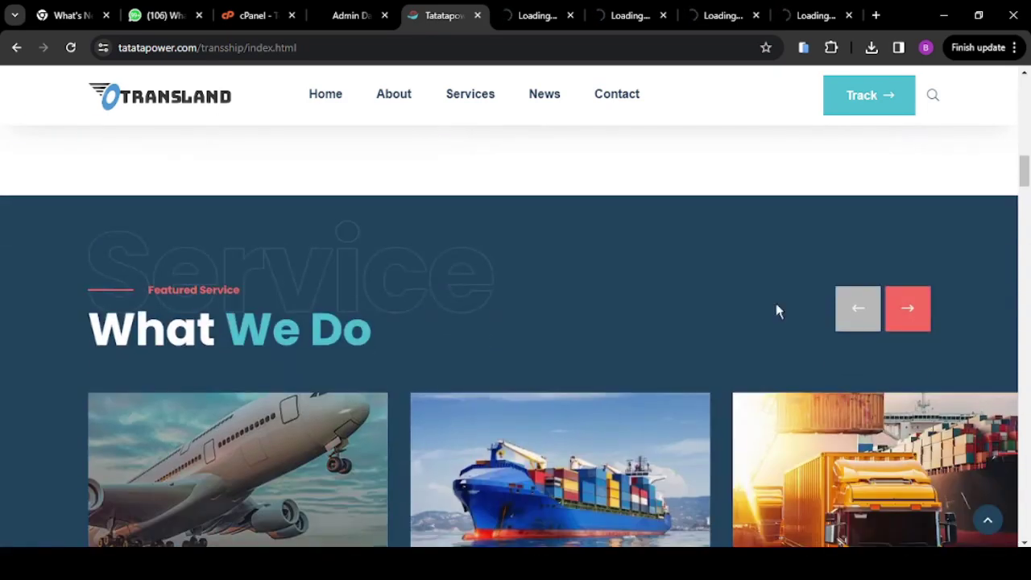
scroll(777, 310, down, 5)
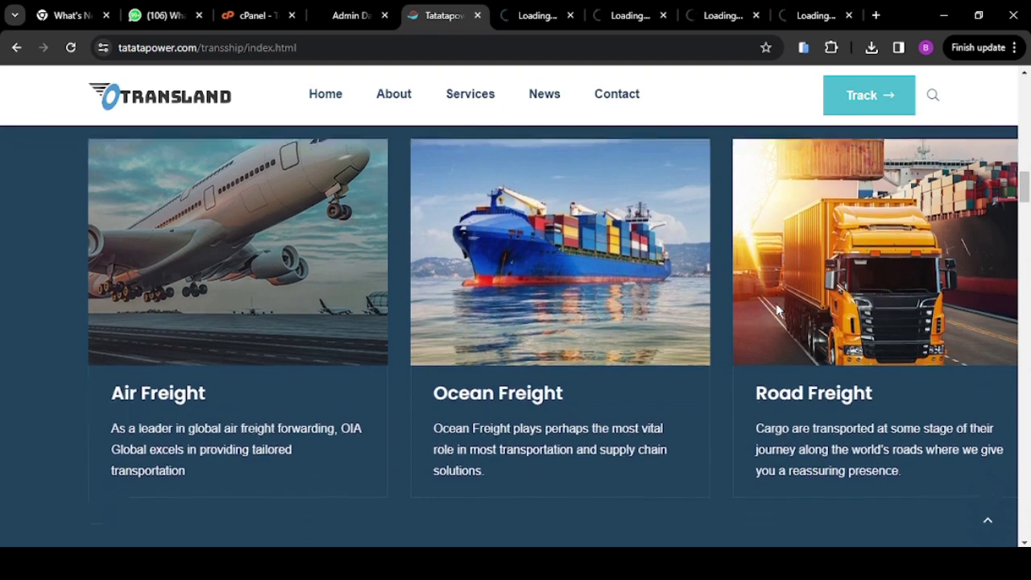
scroll(777, 310, down, 5)
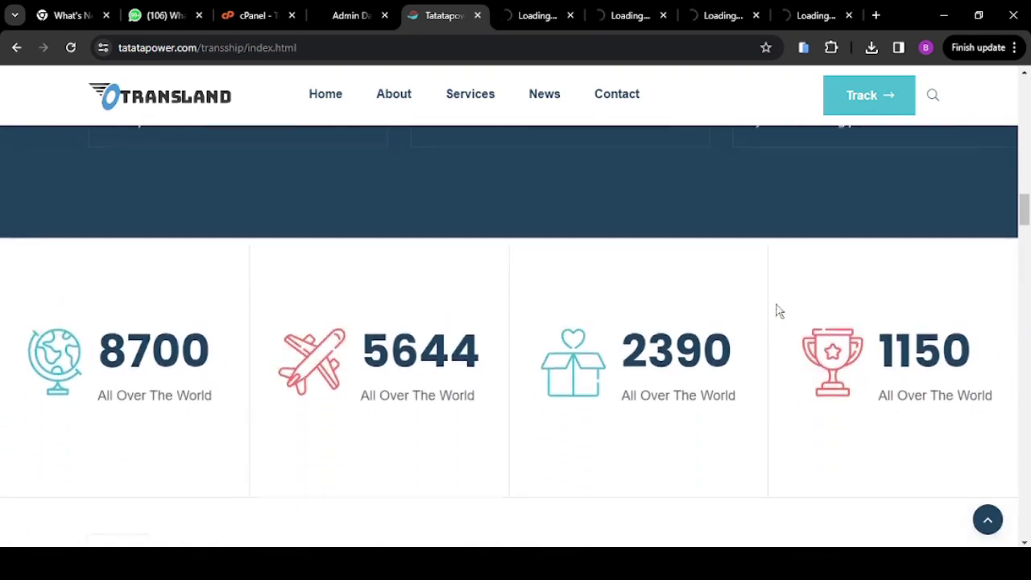
scroll(778, 311, down, 8)
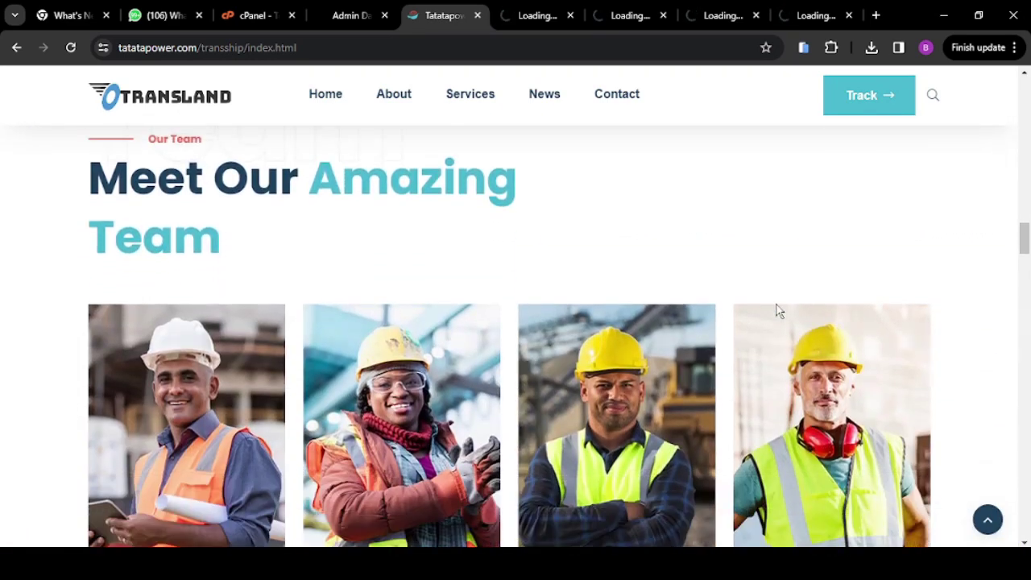
scroll(778, 311, down, 5)
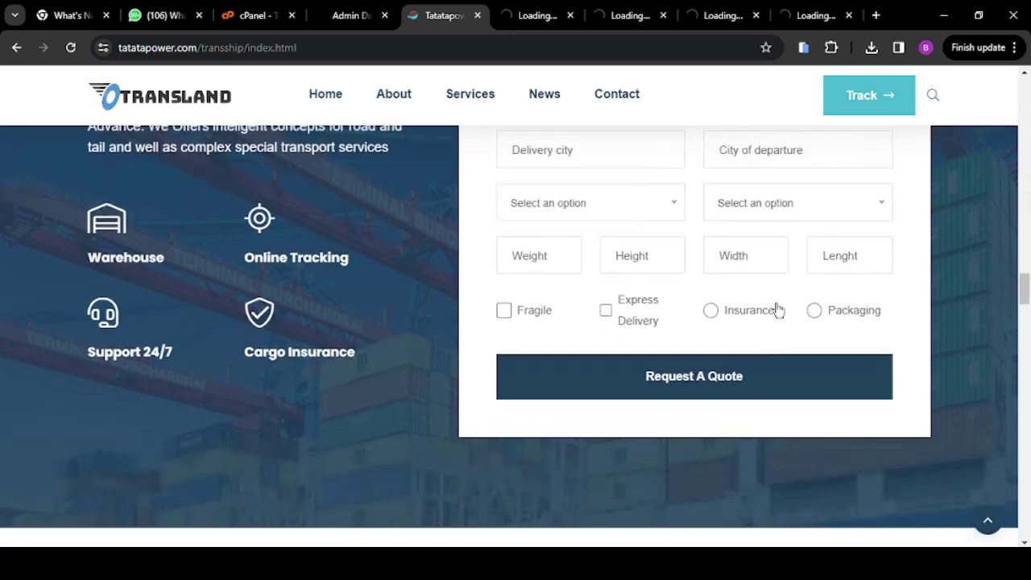
scroll(778, 310, down, 8)
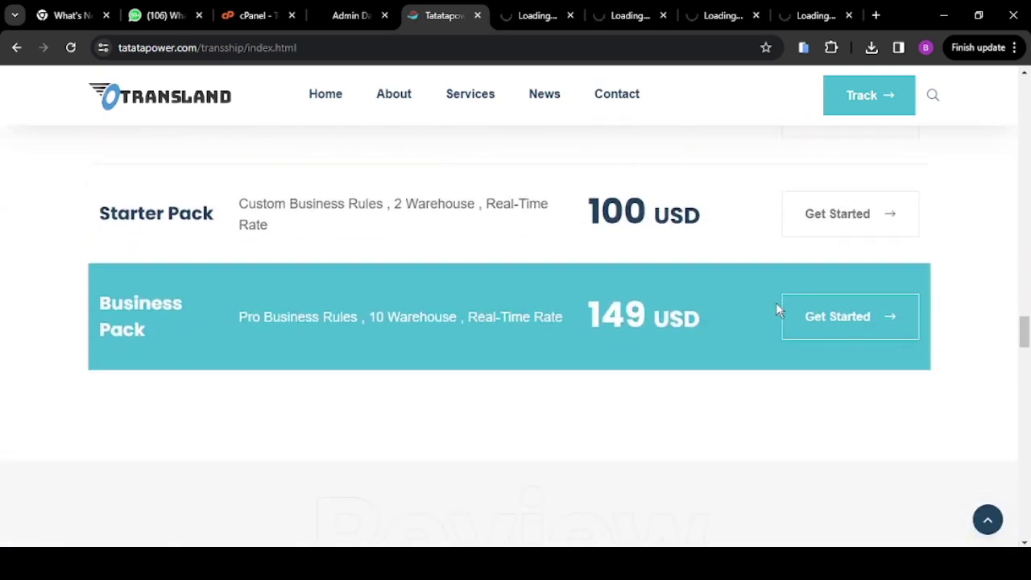
scroll(776, 304, down, 10)
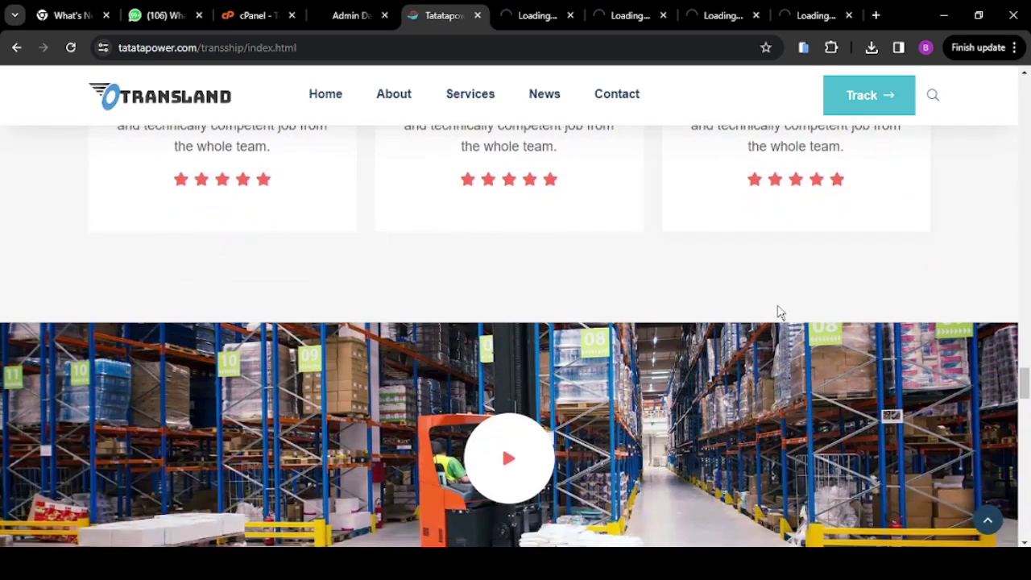
scroll(778, 306, down, 8)
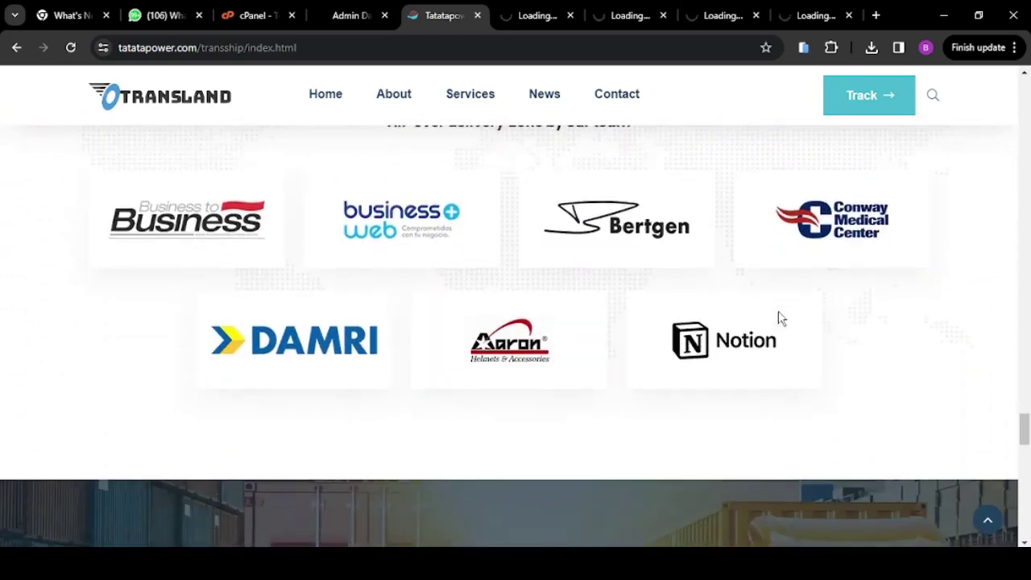
scroll(778, 311, down, 7)
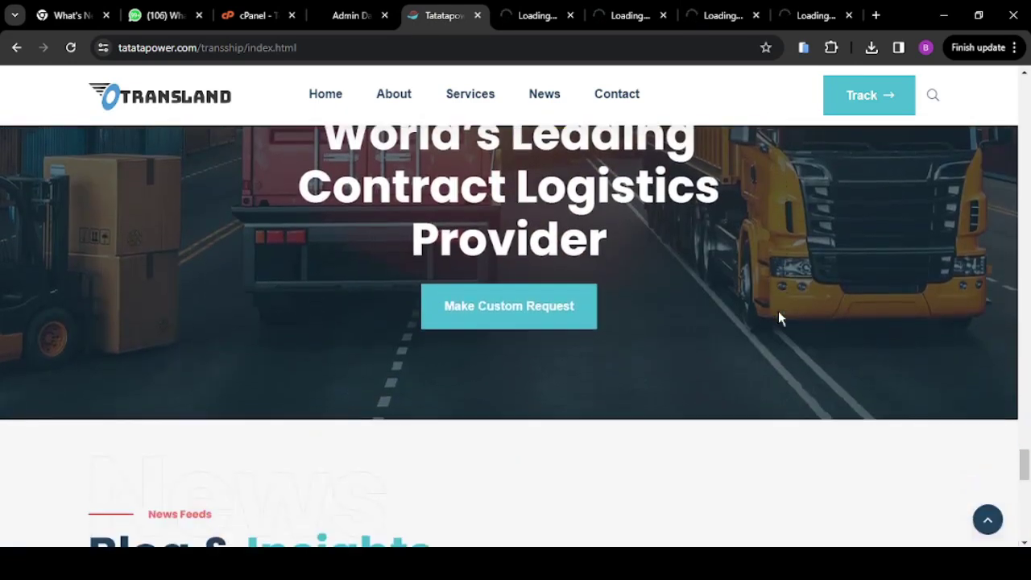
scroll(778, 316, down, 5)
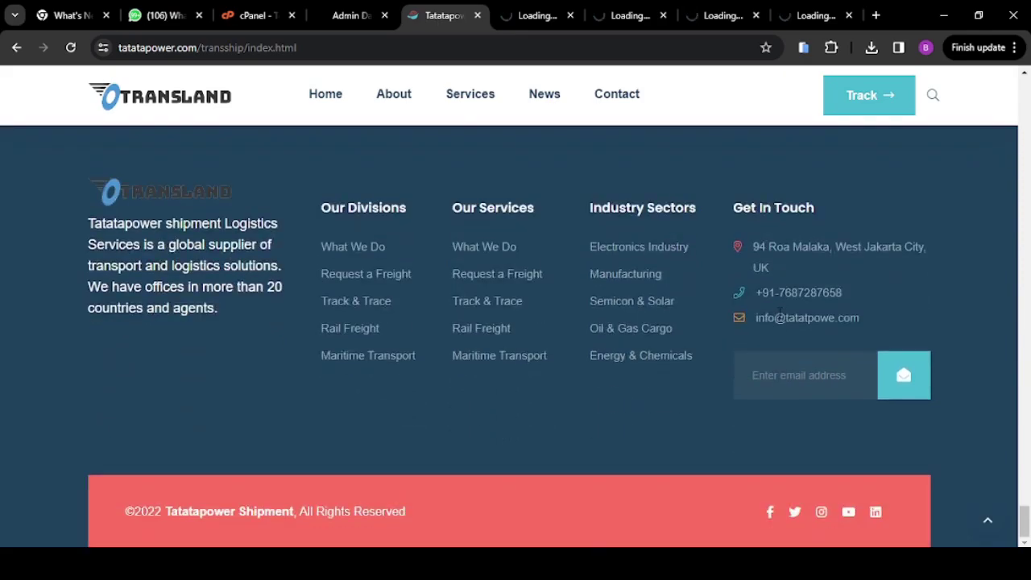
scroll(744, 379, up, 4)
scroll(744, 379, up, 10)
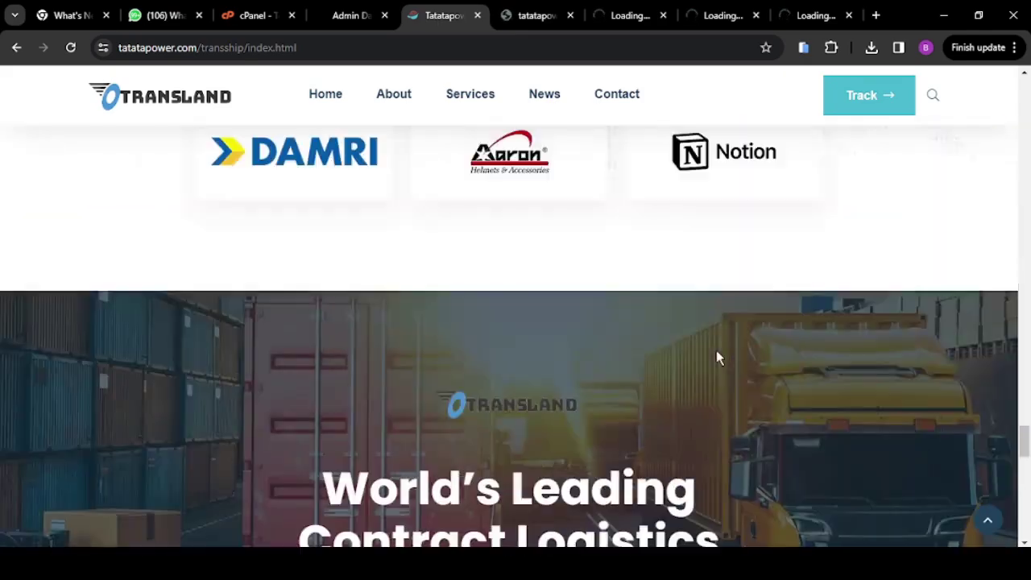
scroll(506, 220, up, 10)
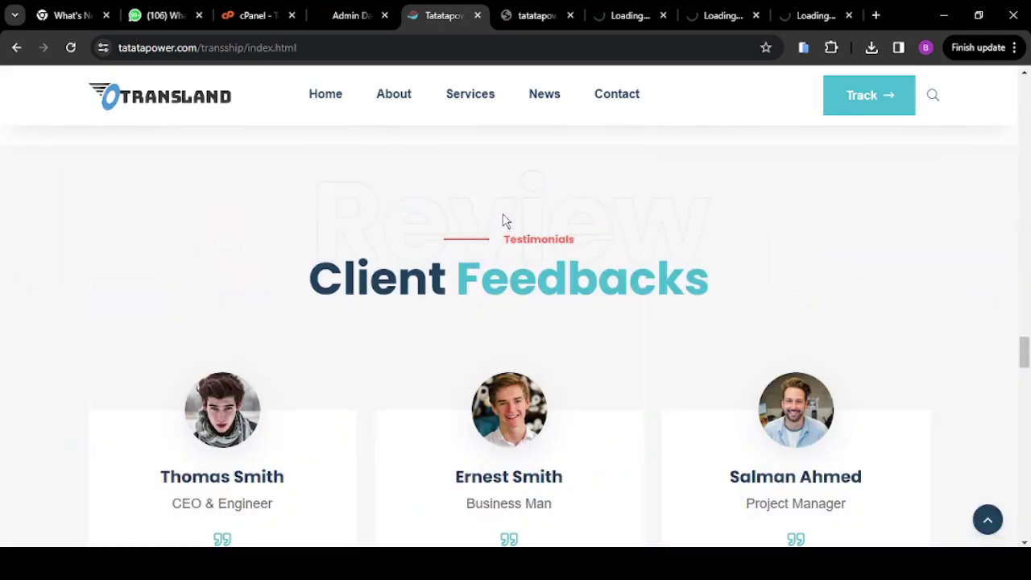
scroll(506, 202, up, 5)
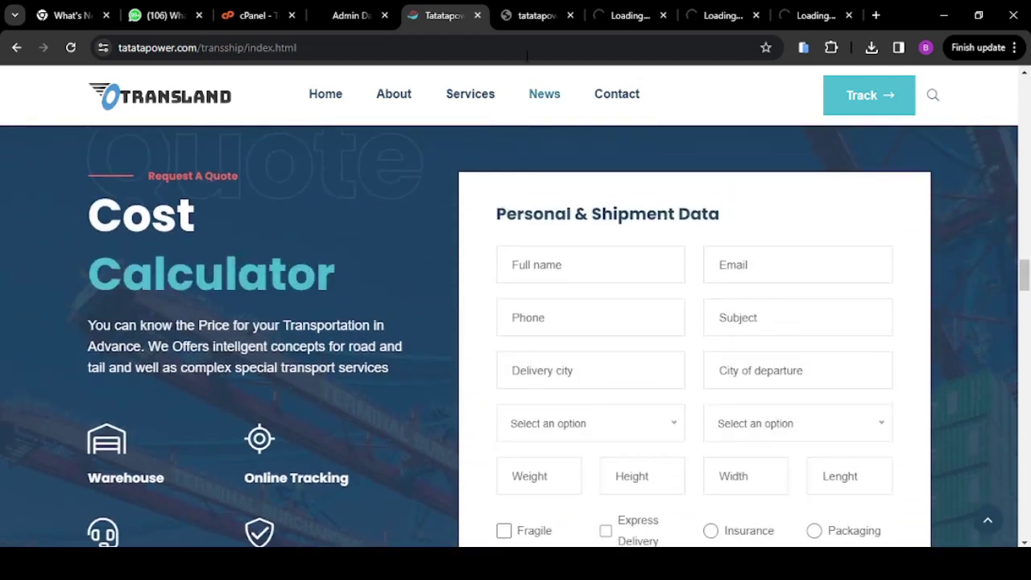
click(544, 93)
Browse the About Us page down to its client logos, then switch to the Services tab
click(530, 19)
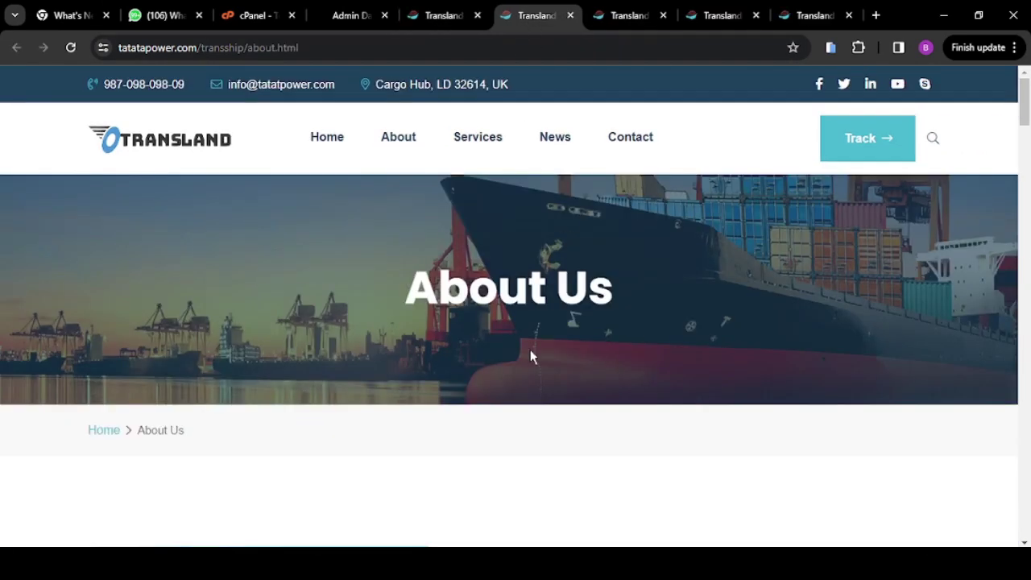
scroll(530, 352, down, 5)
scroll(531, 351, down, 5)
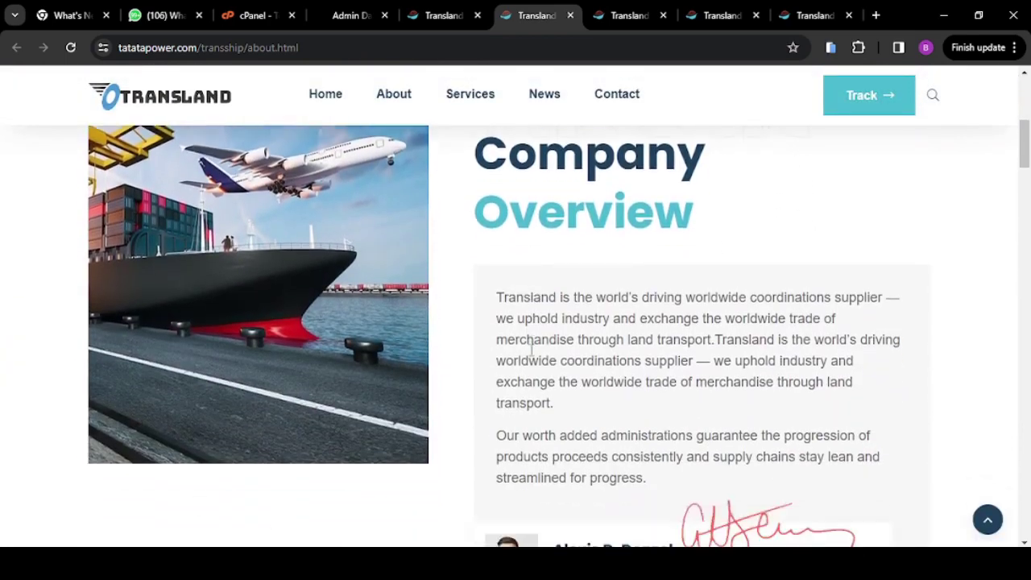
scroll(530, 350, down, 6)
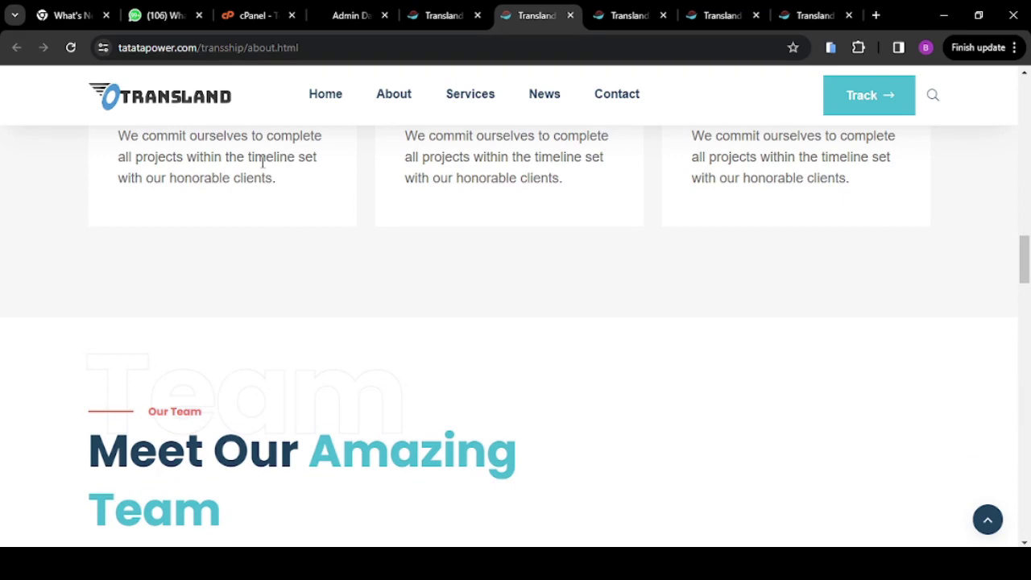
scroll(193, 346, up, 5)
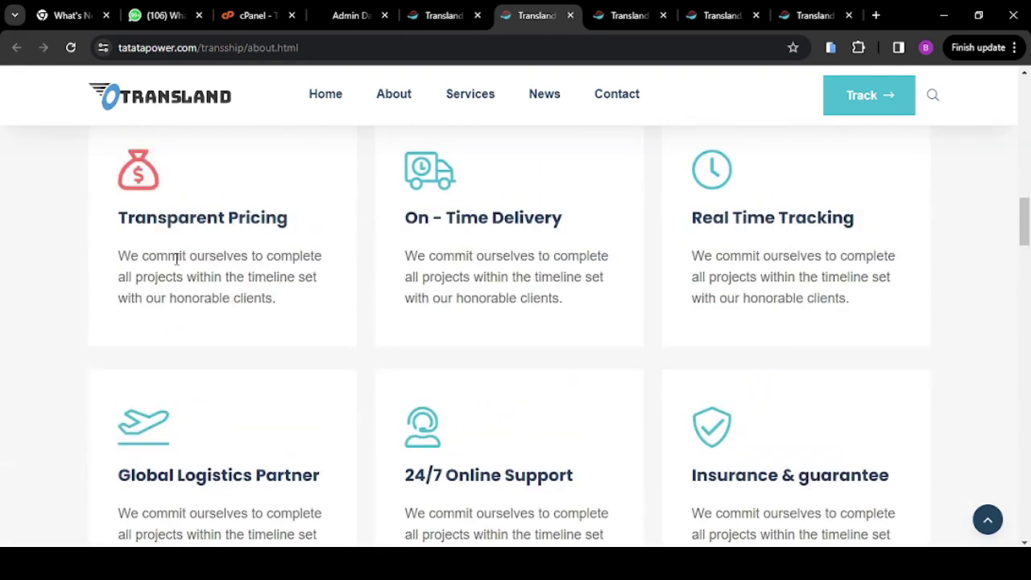
scroll(176, 258, down, 5)
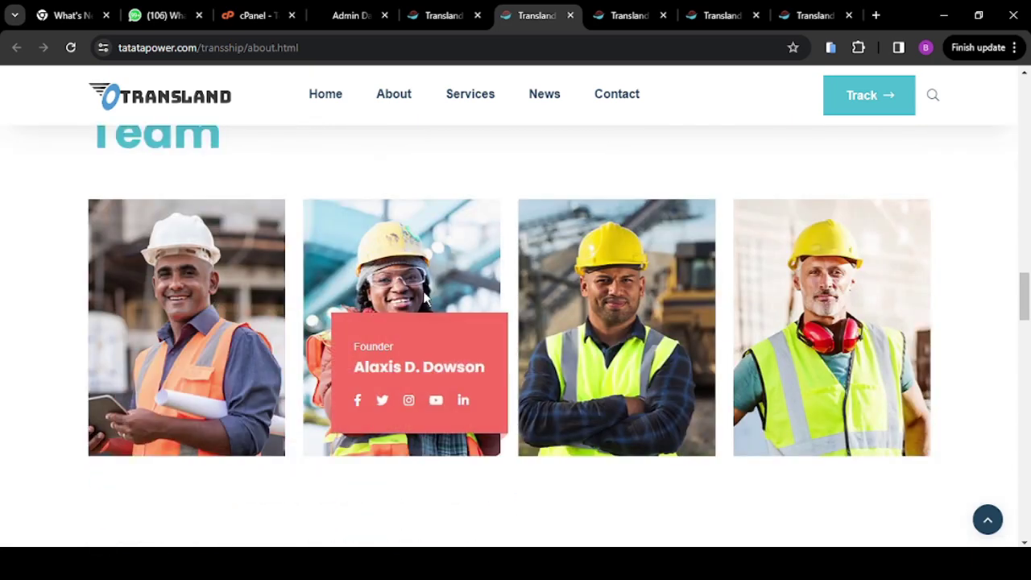
scroll(541, 290, down, 1)
scroll(544, 296, down, 6)
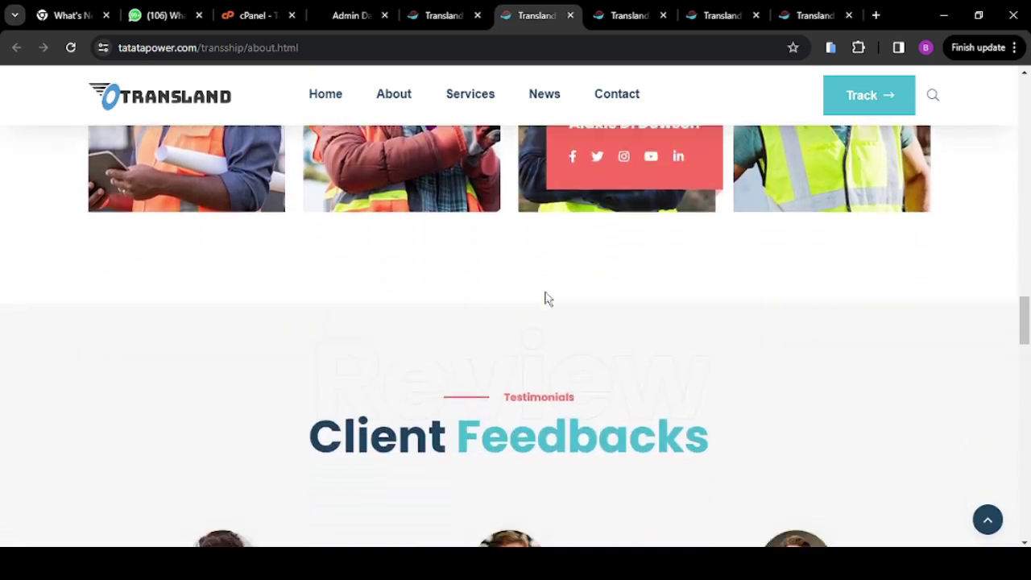
scroll(547, 304, down, 6)
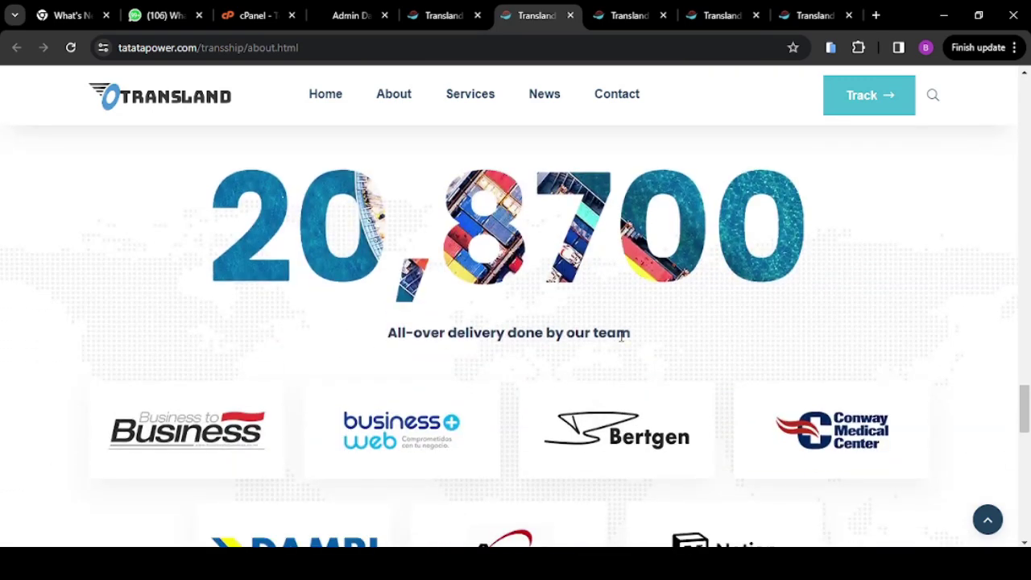
click(627, 15)
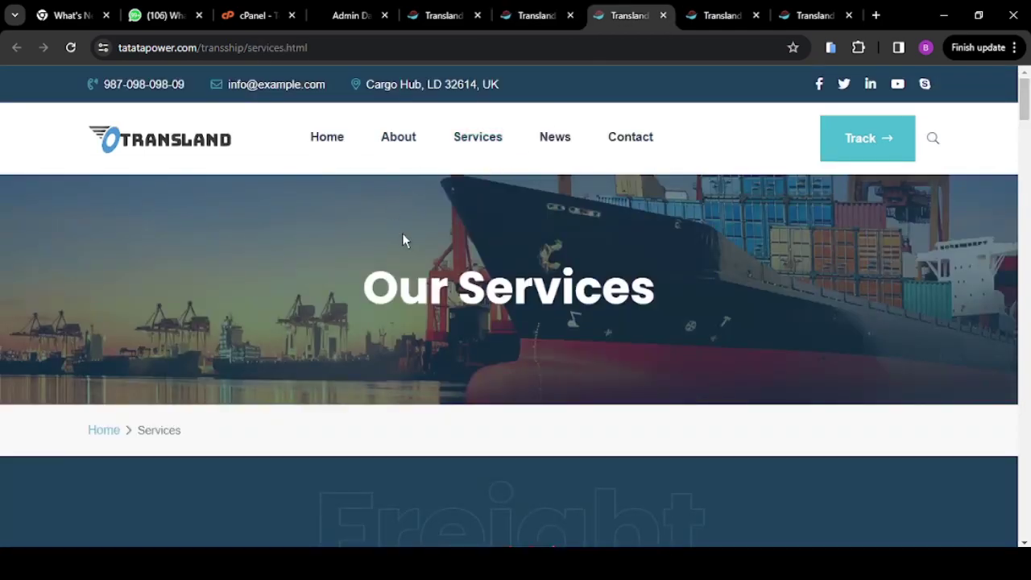
scroll(405, 237, down, 5)
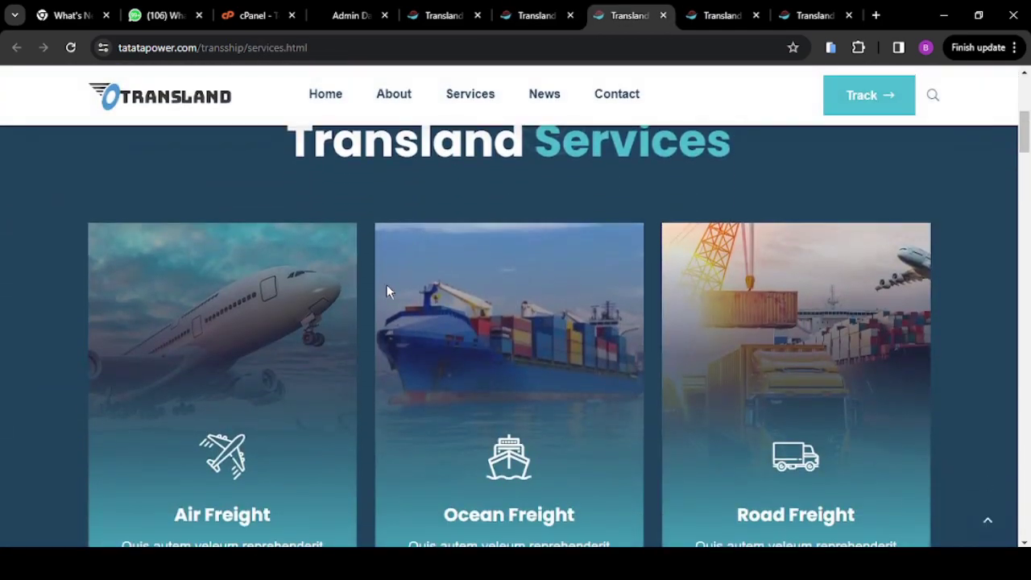
scroll(685, 374, down, 4)
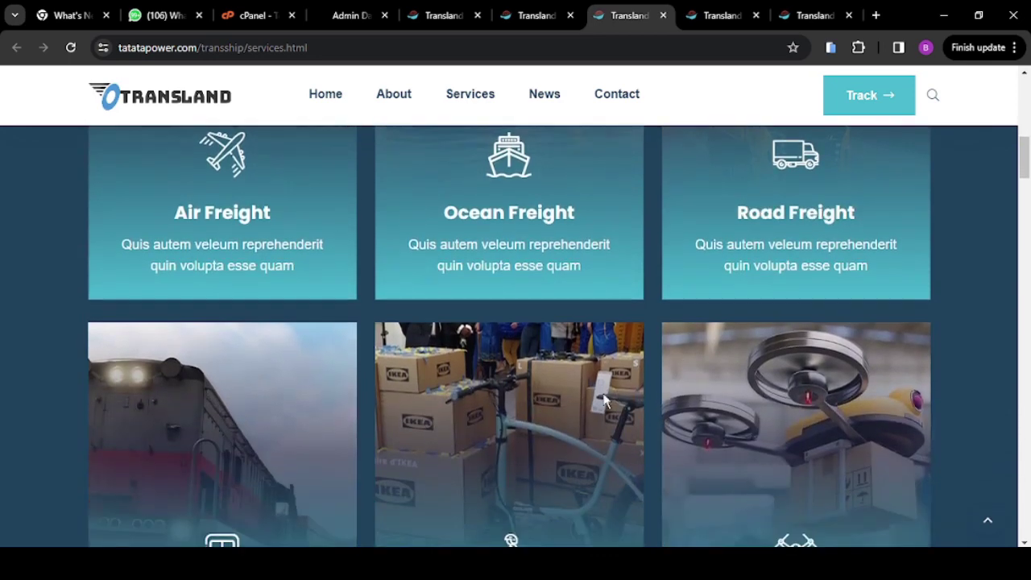
scroll(342, 456, down, 5)
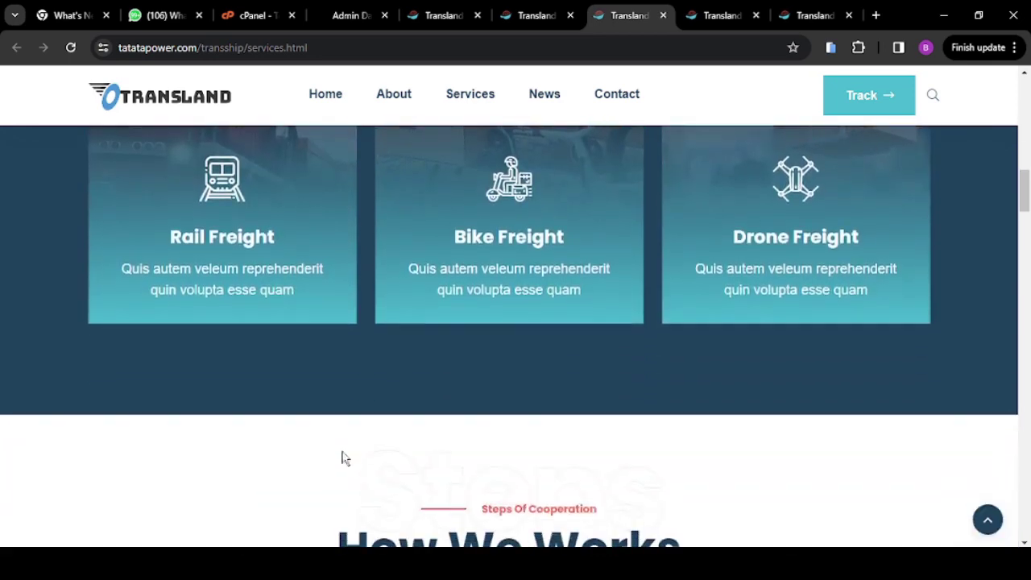
scroll(349, 444, down, 2)
scroll(396, 424, down, 5)
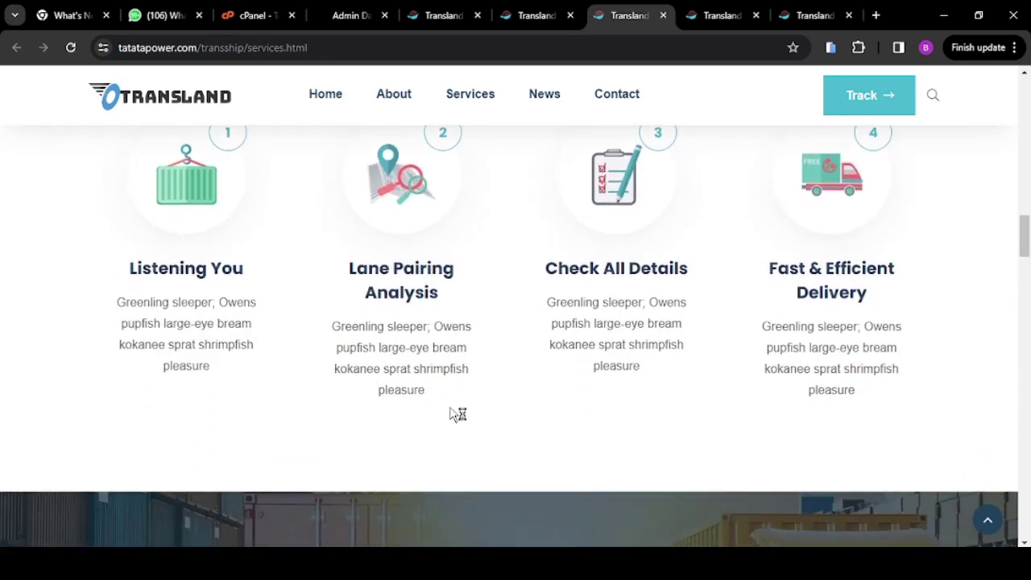
scroll(514, 392, up, 9)
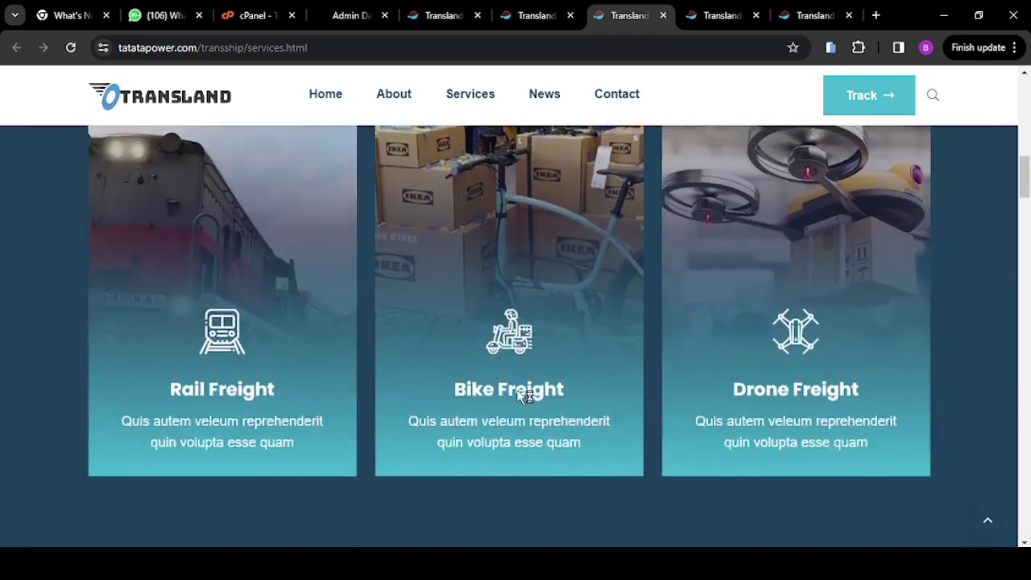
scroll(519, 396, down, 8)
scroll(519, 393, down, 12)
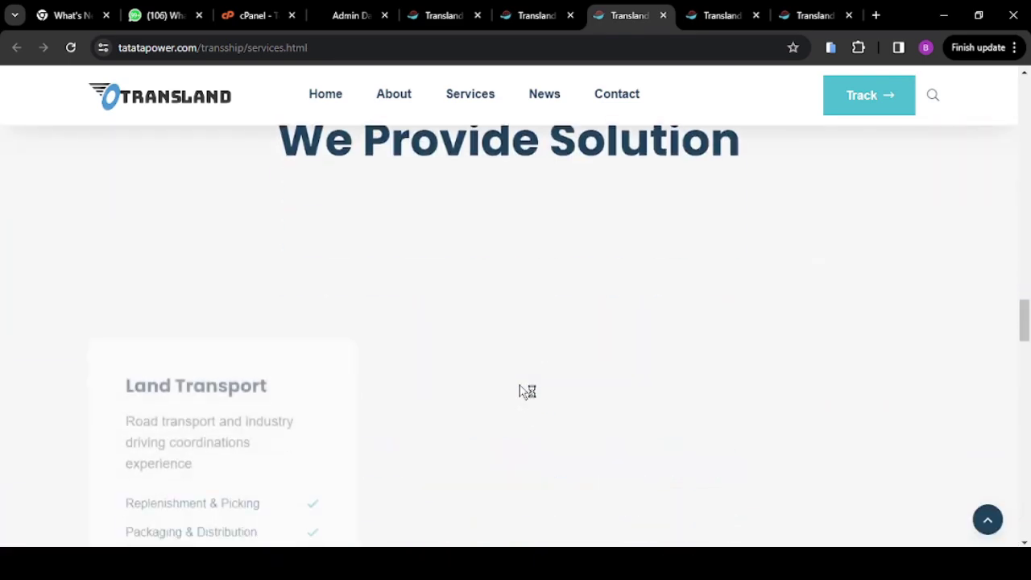
scroll(526, 391, down, 12)
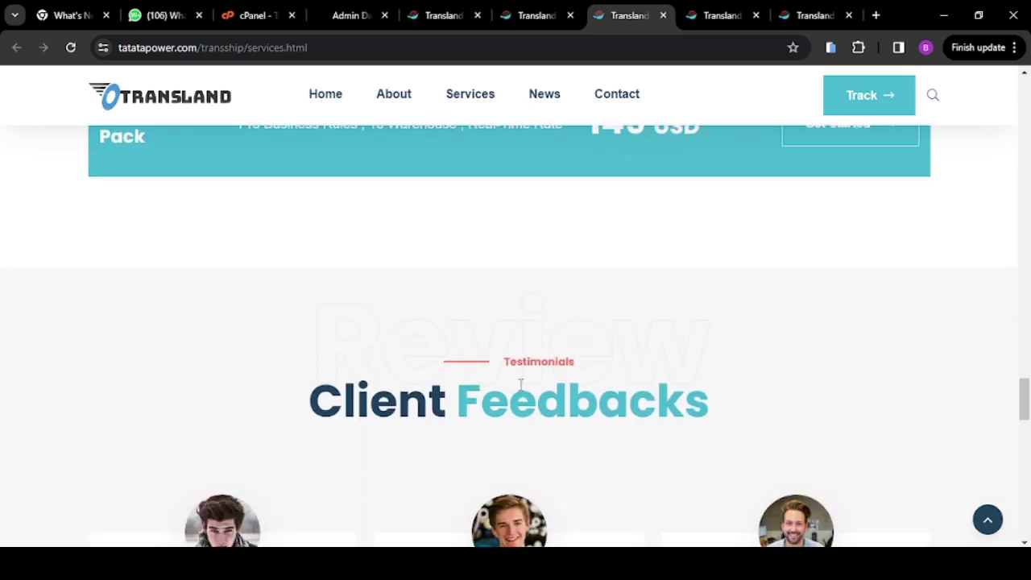
scroll(521, 385, down, 15)
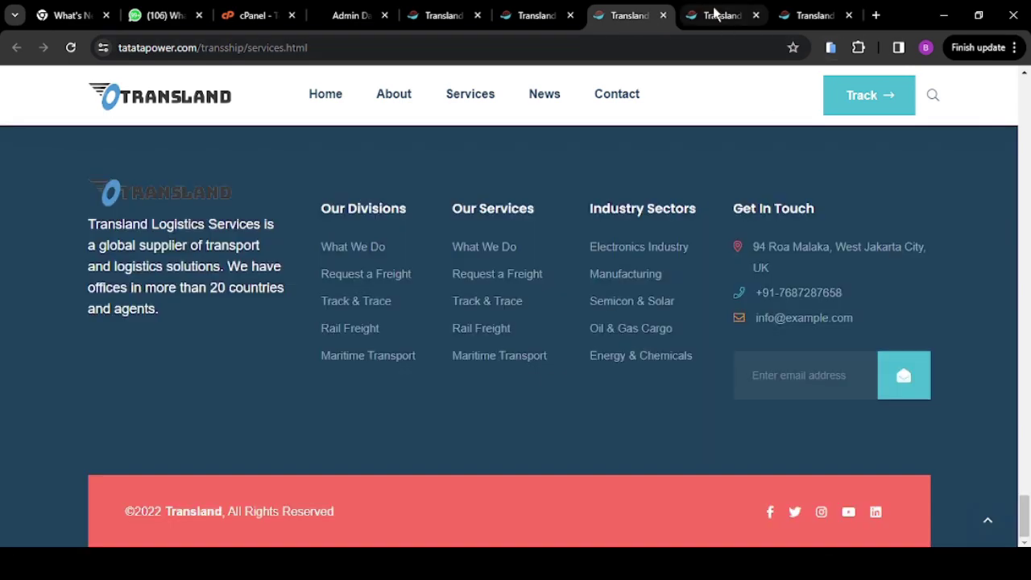
click(715, 14)
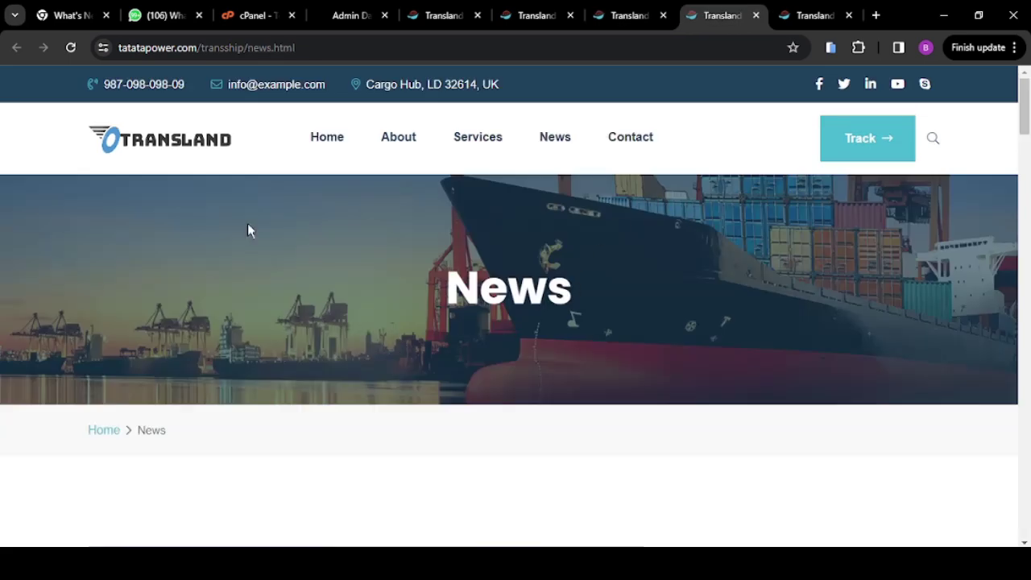
Scroll the News page past its articles, sidebar feeds, categories and tags to the footer
scroll(247, 224, down, 8)
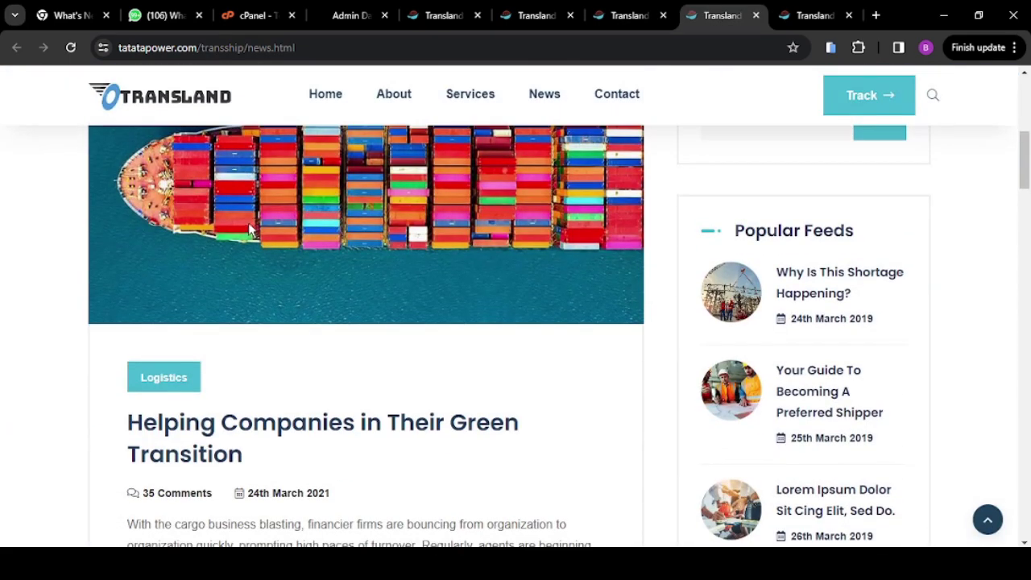
scroll(368, 203, down, 6)
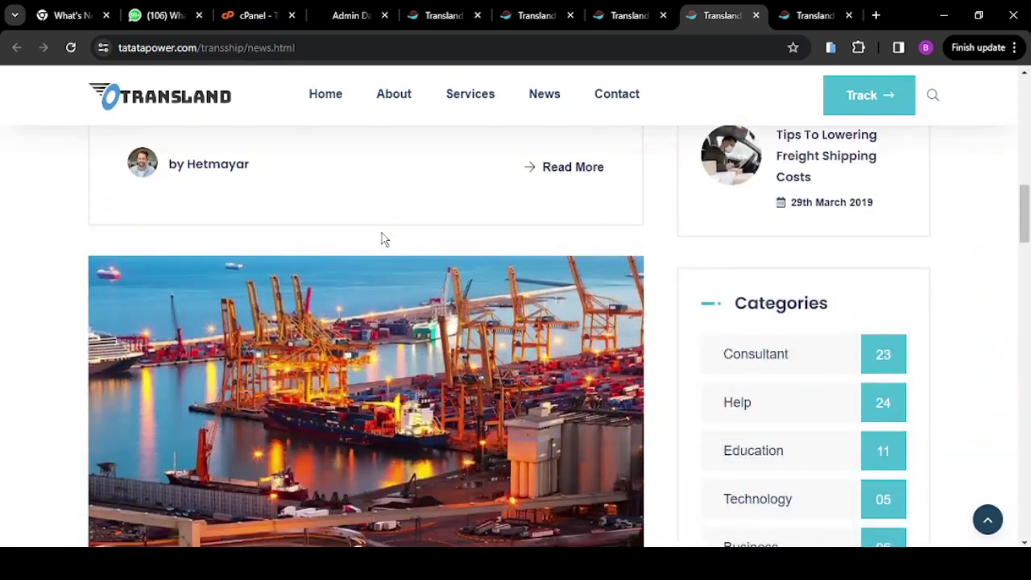
scroll(384, 239, down, 5)
scroll(384, 247, down, 8)
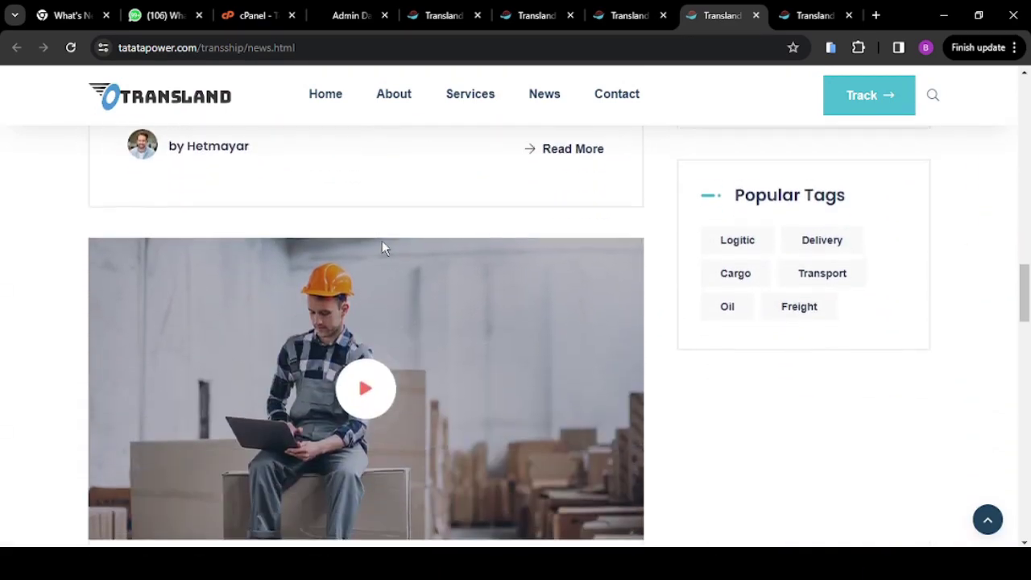
scroll(389, 258, down, 9)
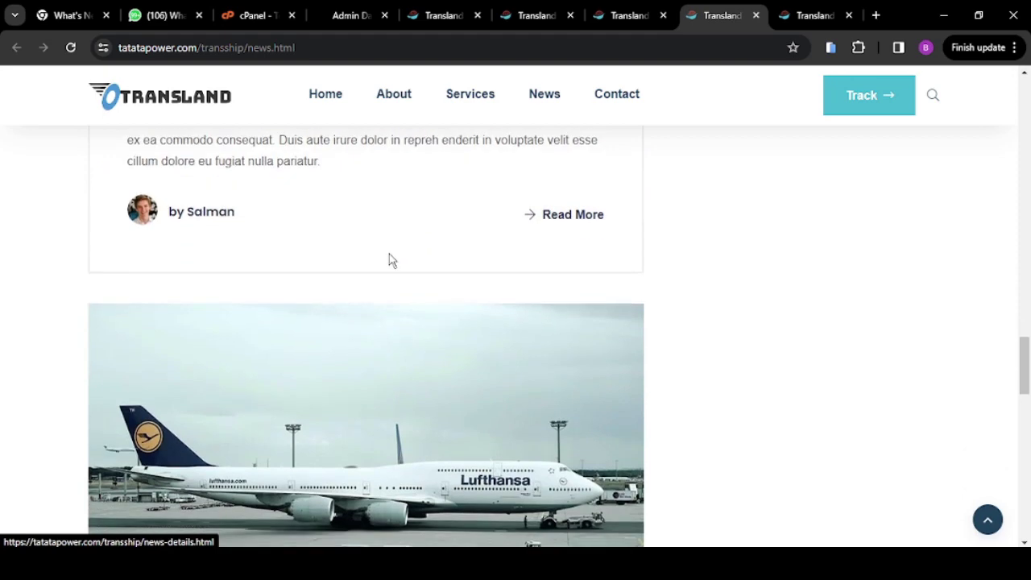
scroll(391, 260, down, 10)
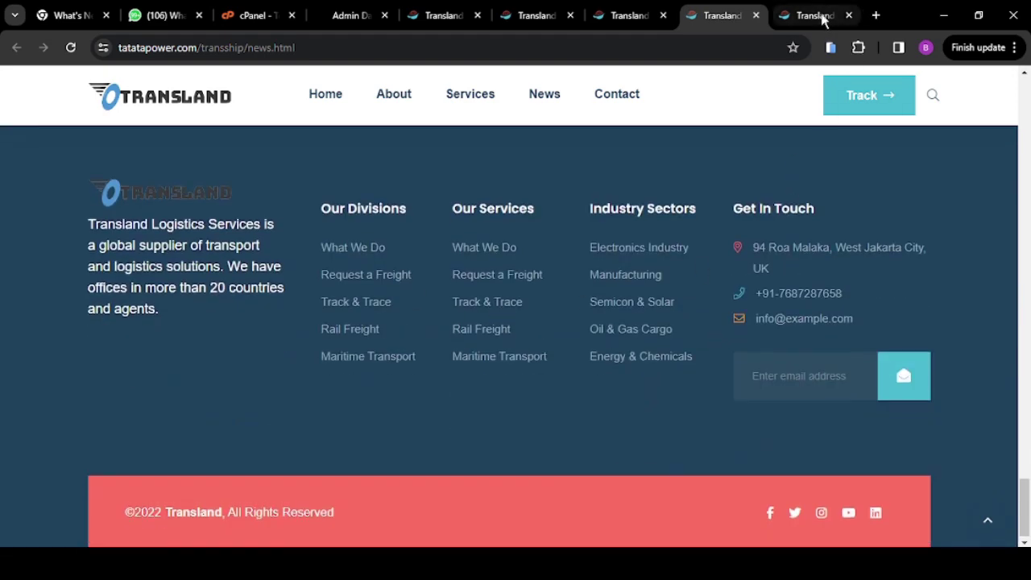
Switch to the Contact Us tab and scroll through its contact form
click(821, 18)
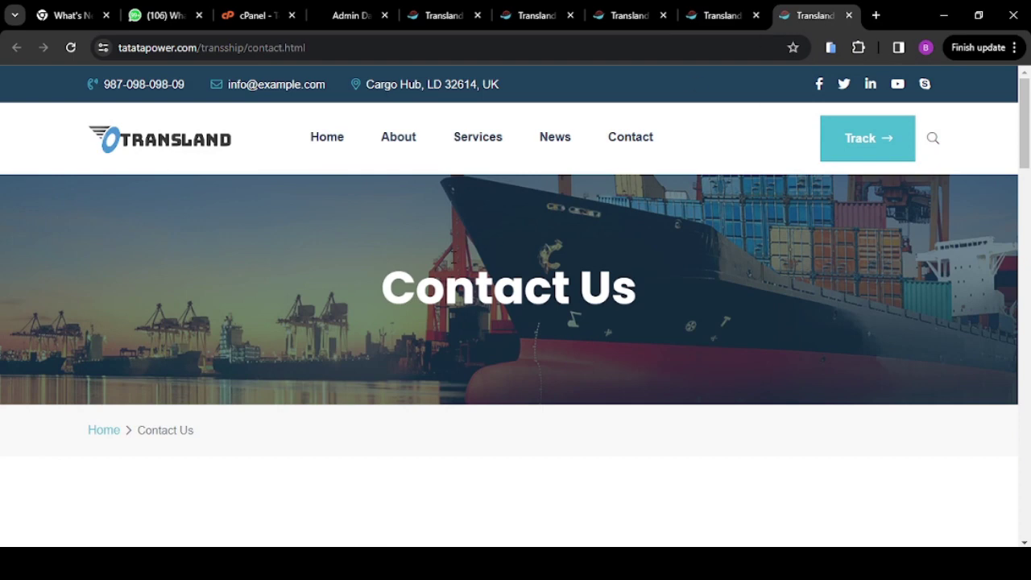
scroll(453, 258, down, 5)
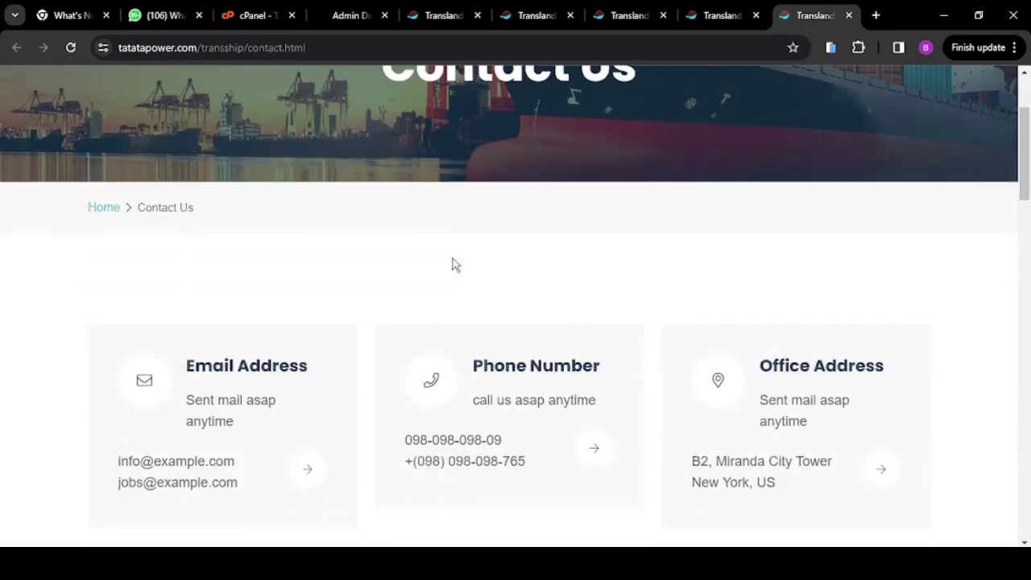
scroll(453, 273, down, 1)
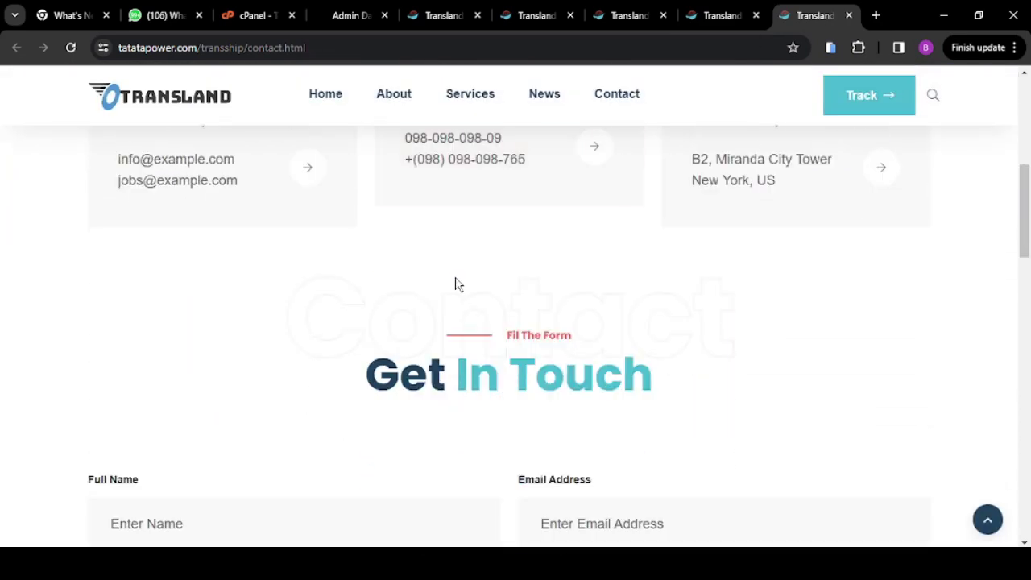
scroll(455, 282, down, 5)
scroll(456, 279, up, 5)
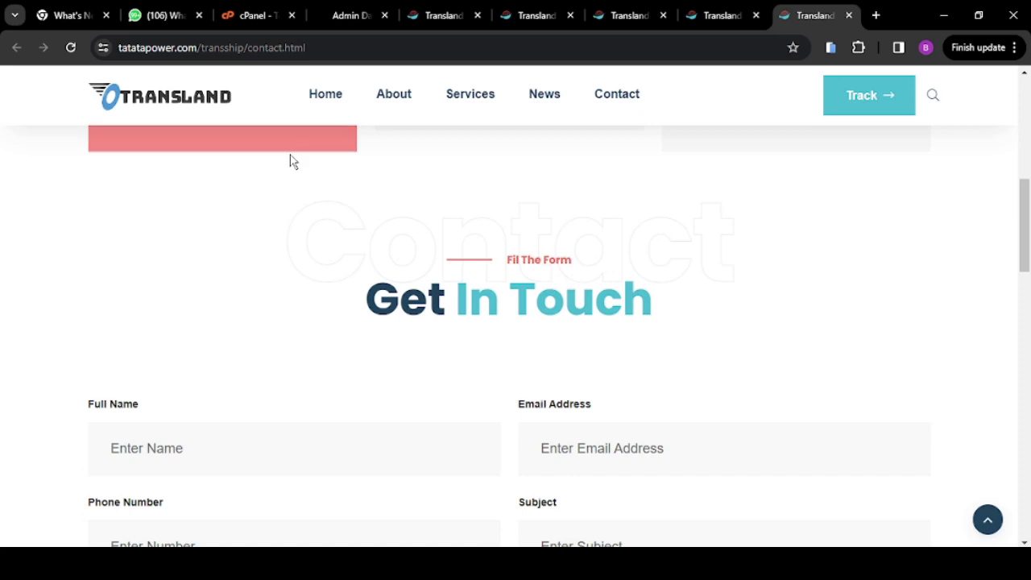
scroll(536, 256, up, 8)
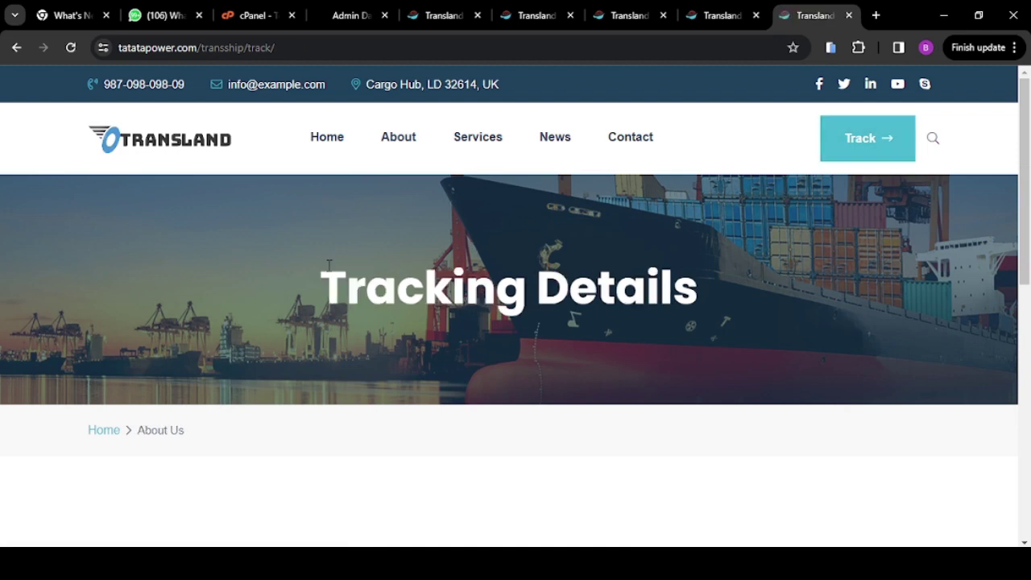
scroll(330, 267, down, 4)
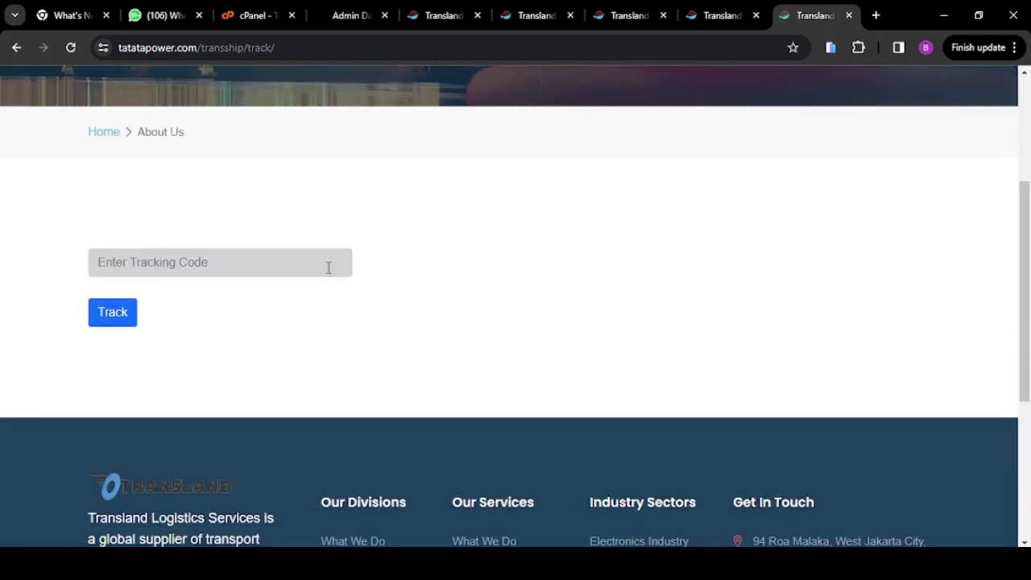
Track the autofilled shipment code and review its sender, receiver, delivery details and map
click(198, 264)
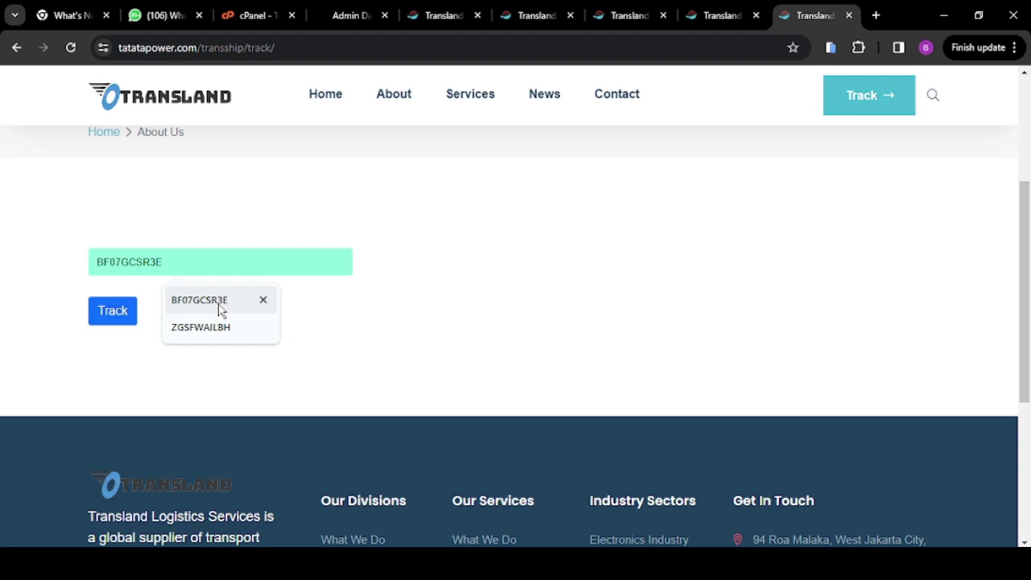
click(117, 314)
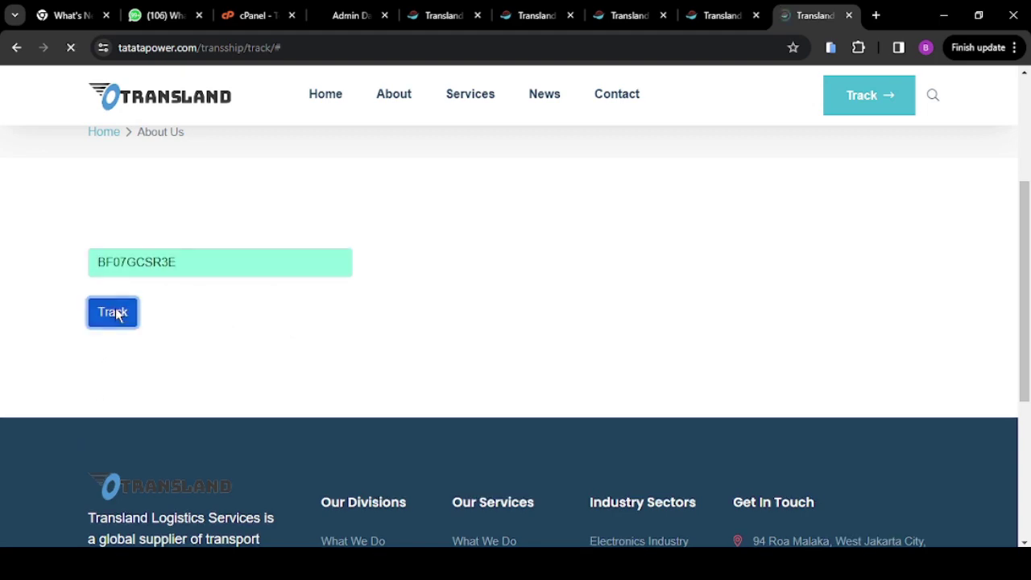
scroll(337, 313, down, 5)
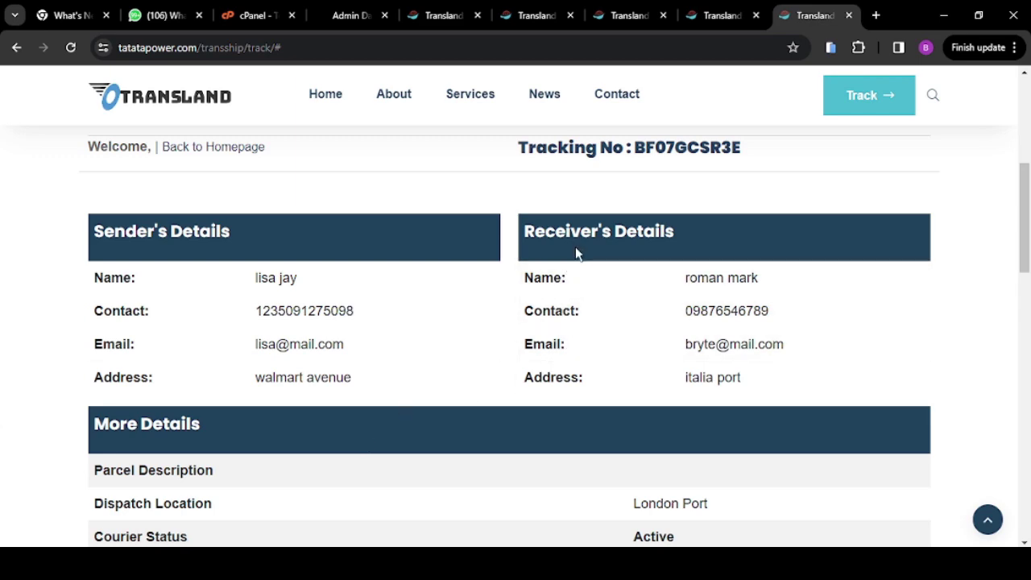
scroll(575, 251, down, 3)
scroll(486, 382, down, 4)
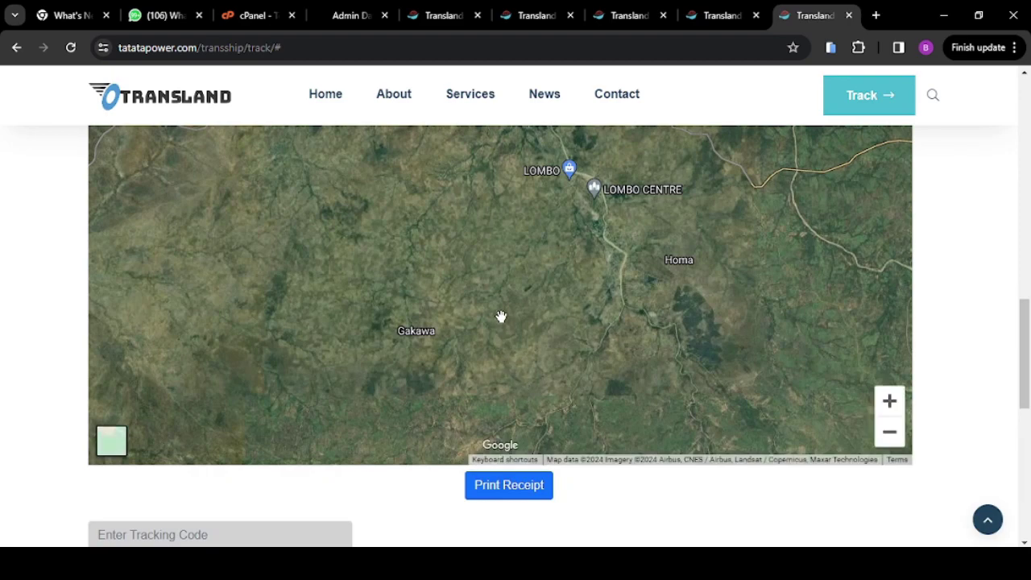
scroll(499, 309, up, 10)
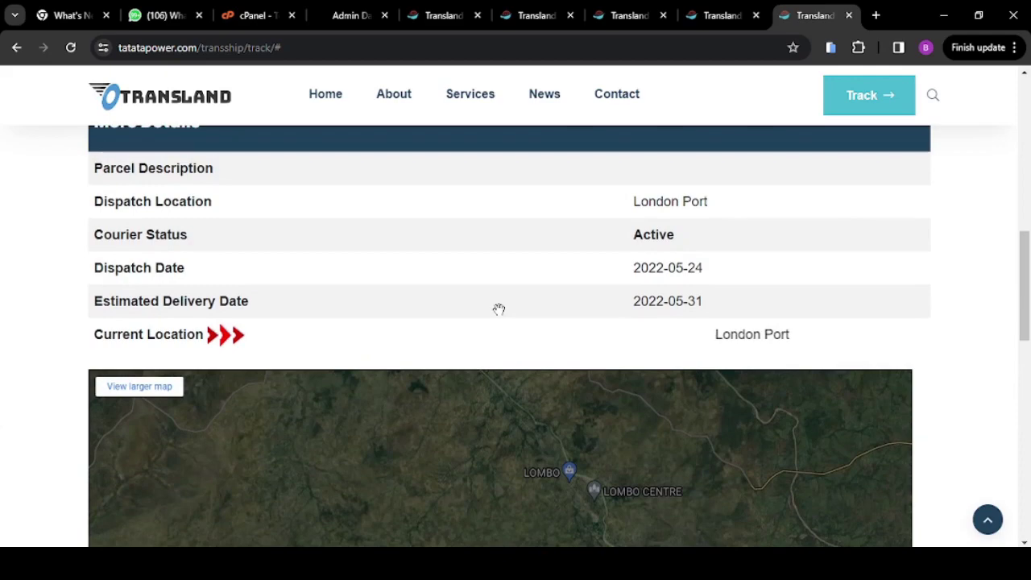
scroll(499, 309, up, 1)
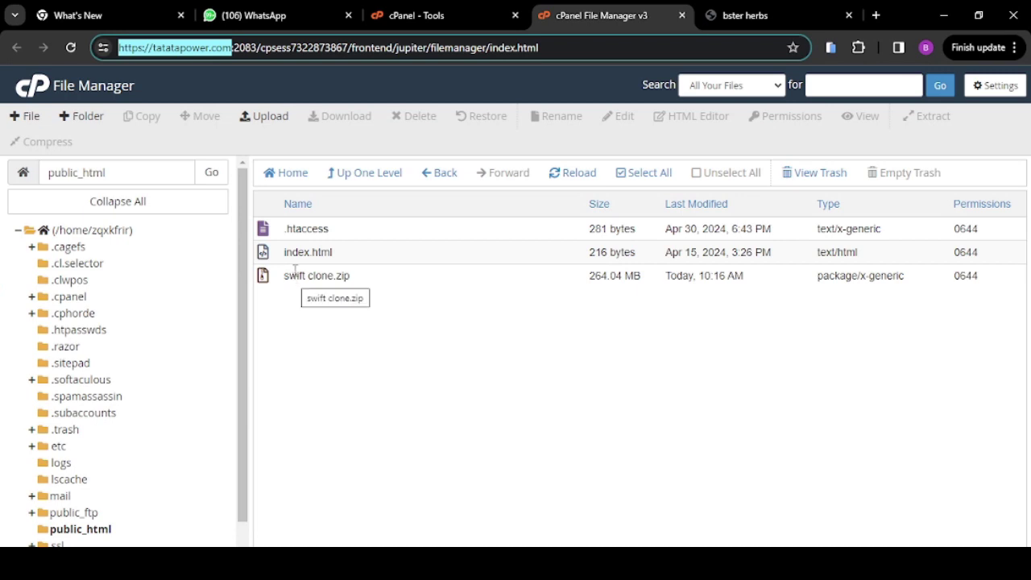
click(439, 16)
Close the old File Manager tab and open File Manager from the Tools page's Files section
scroll(444, 357, up, 4)
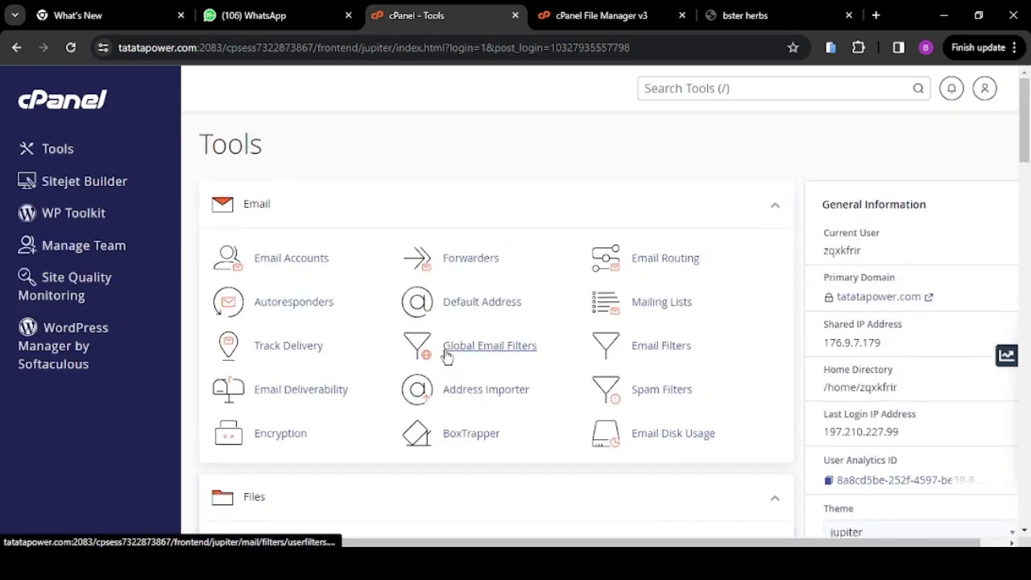
click(682, 16)
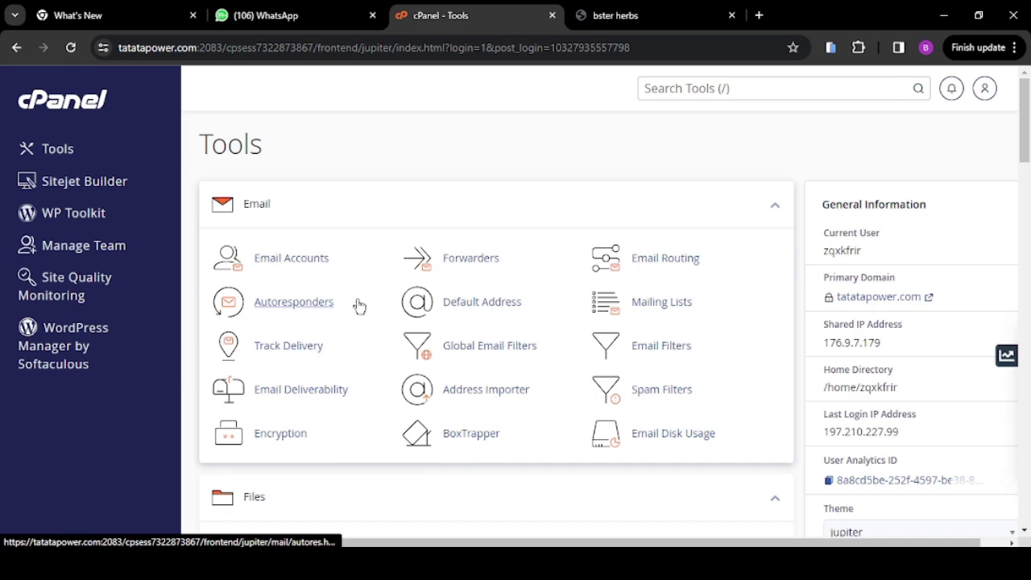
scroll(359, 306, down, 4)
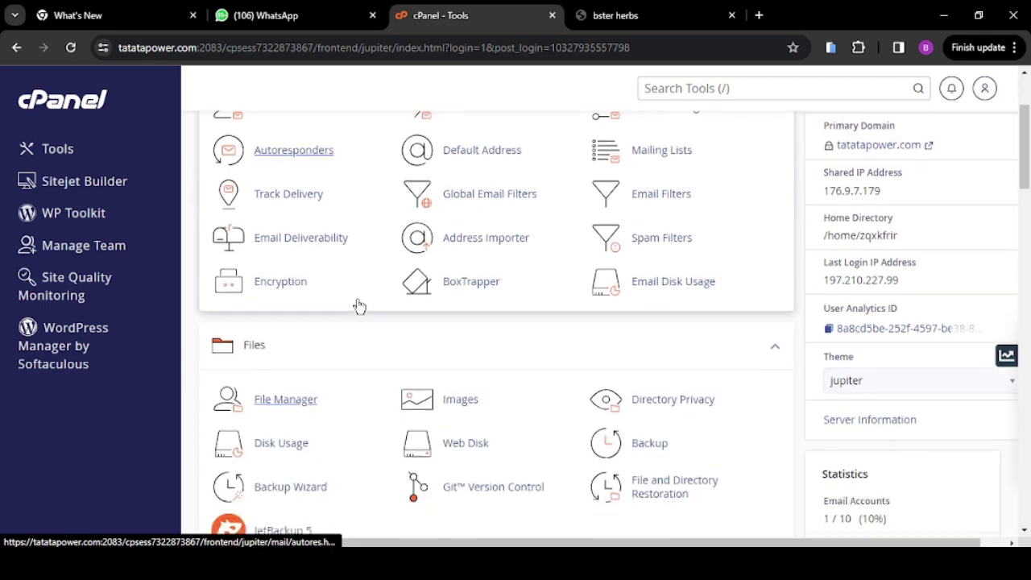
scroll(359, 306, up, 2)
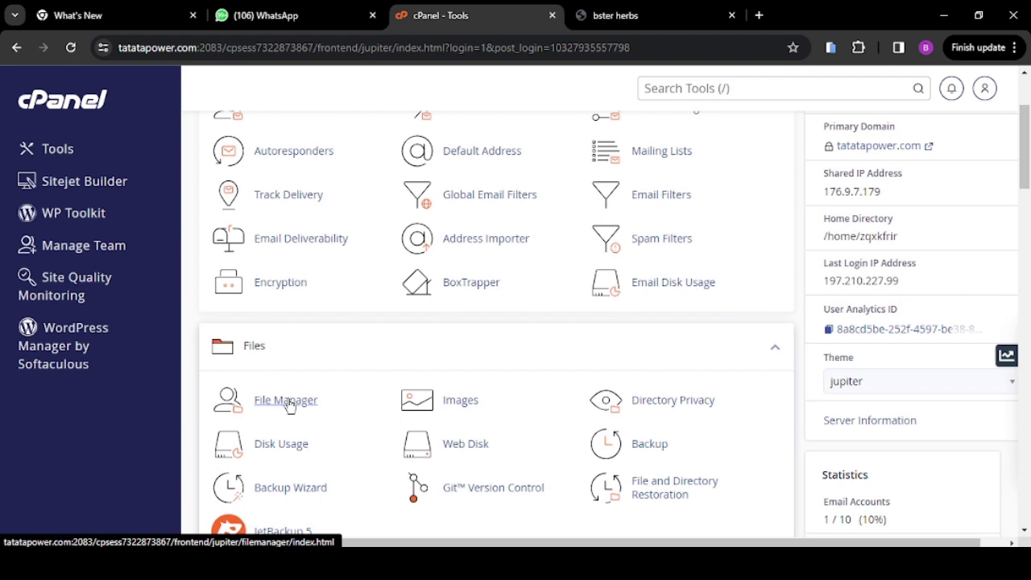
click(288, 401)
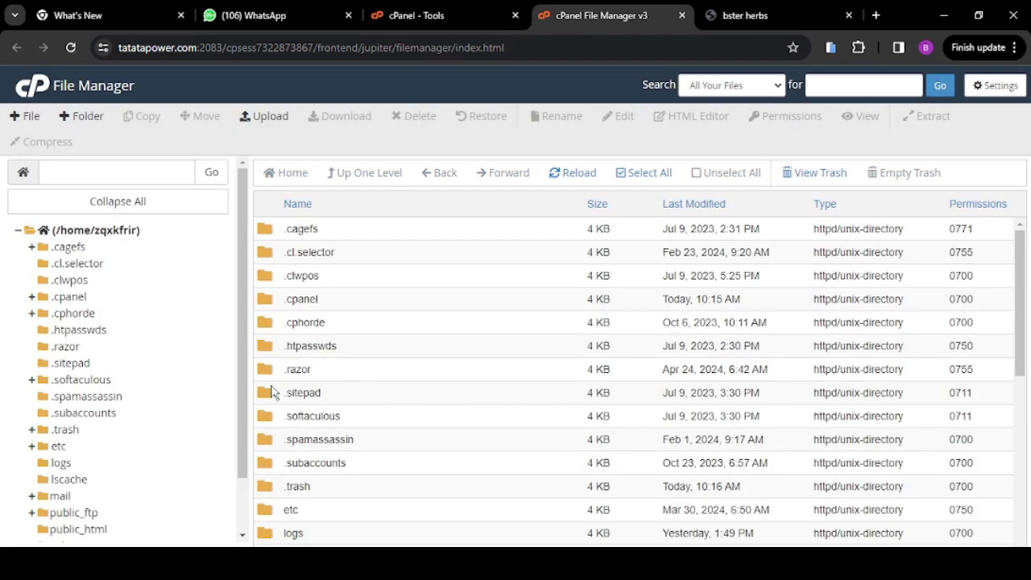
Create a new folder named 'transship' inside public_html
scroll(96, 483, down, 2)
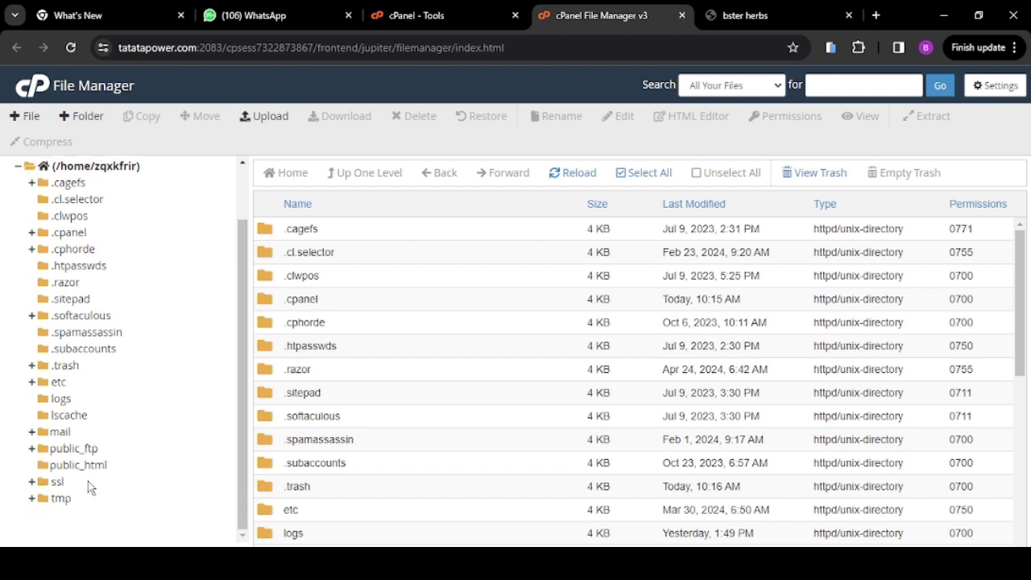
click(81, 467)
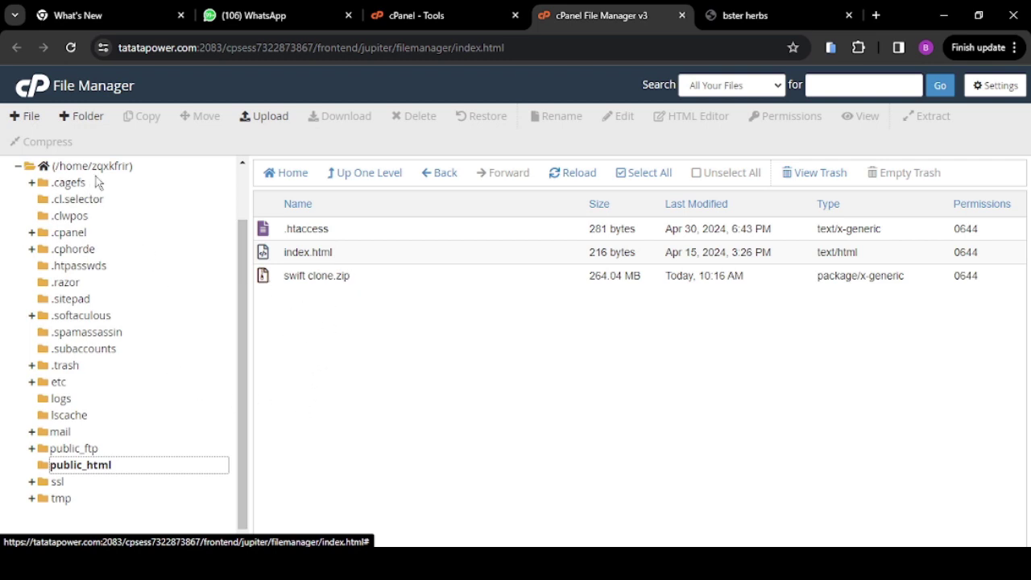
click(89, 120)
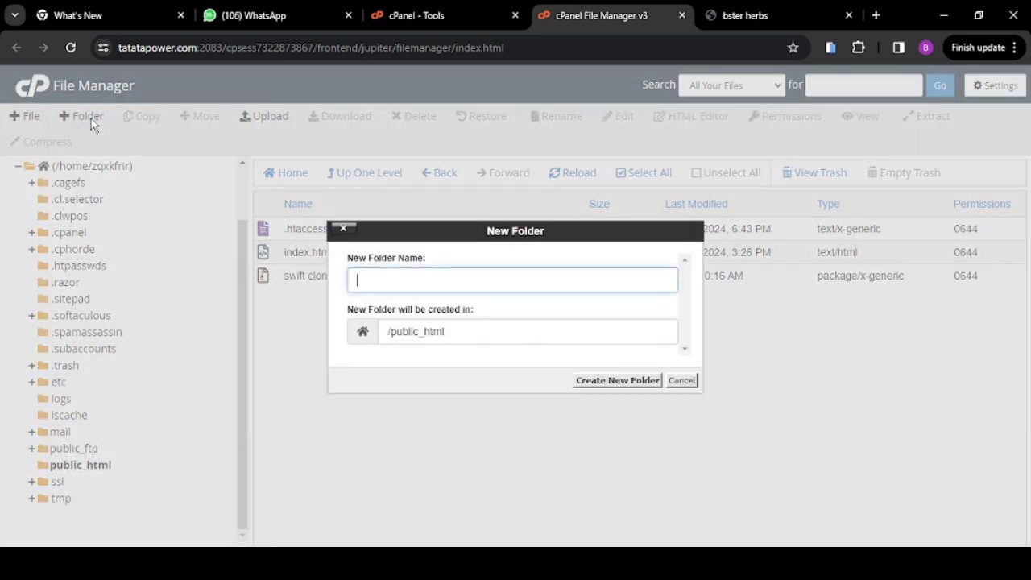
click(363, 281)
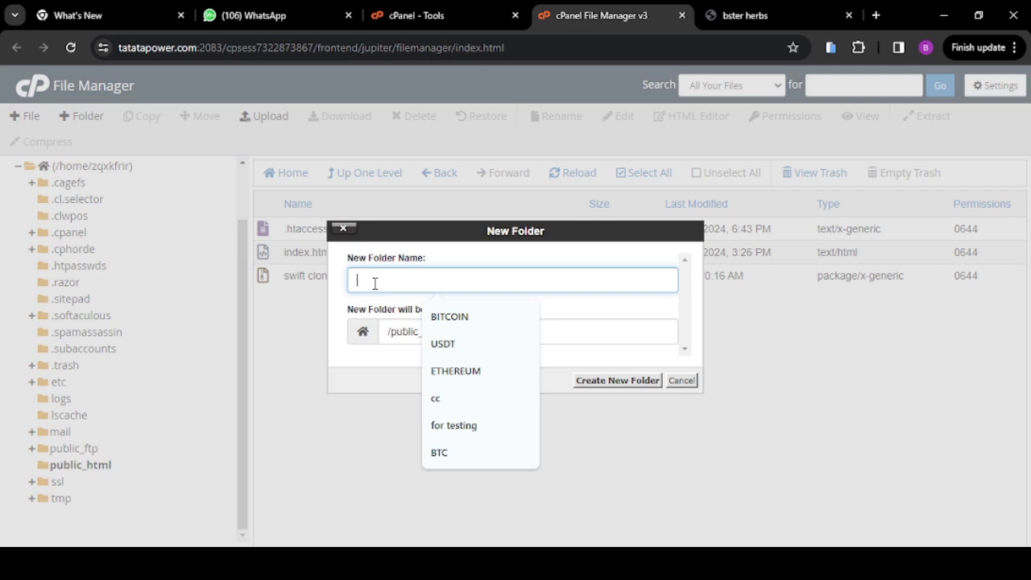
text(transship)
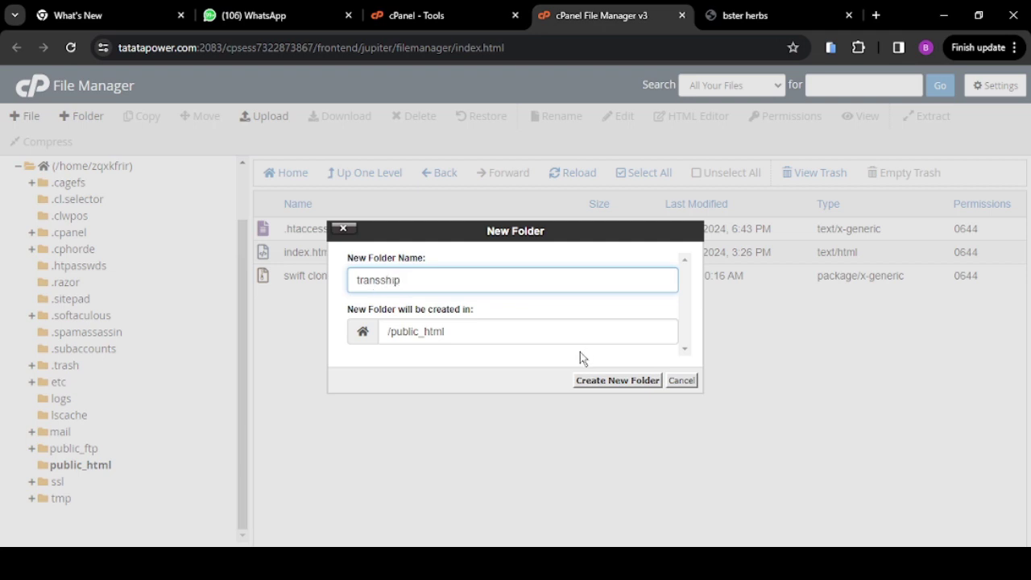
click(633, 382)
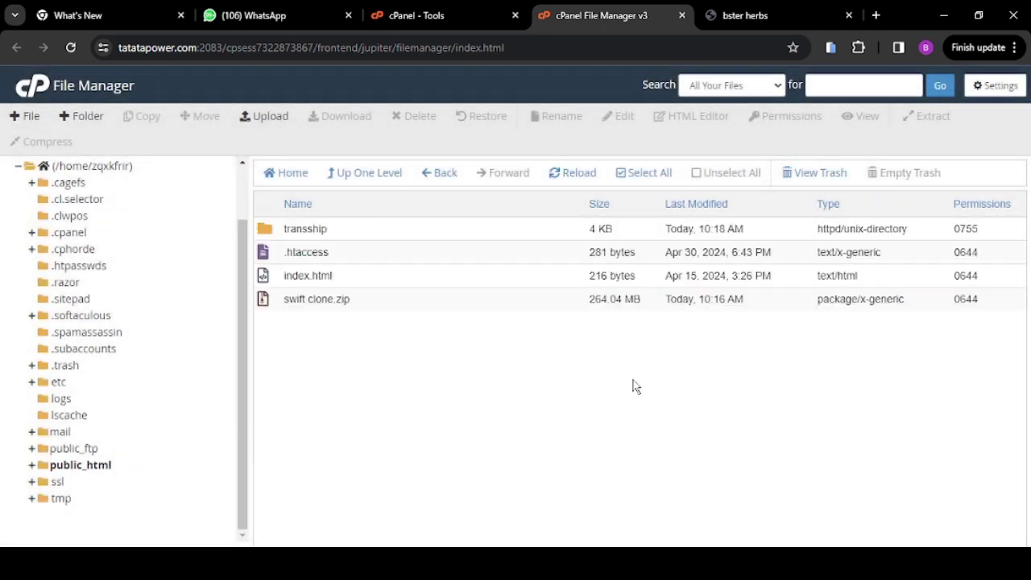
Open the empty transship folder from the public_html listing in File Manager
double_click(283, 232)
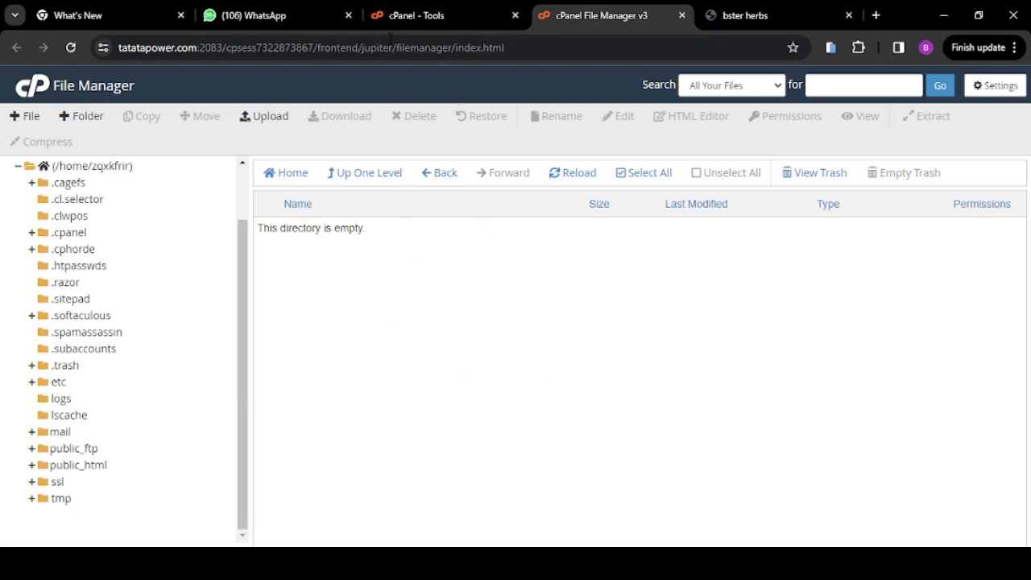
click(400, 16)
scroll(875, 311, up, 2)
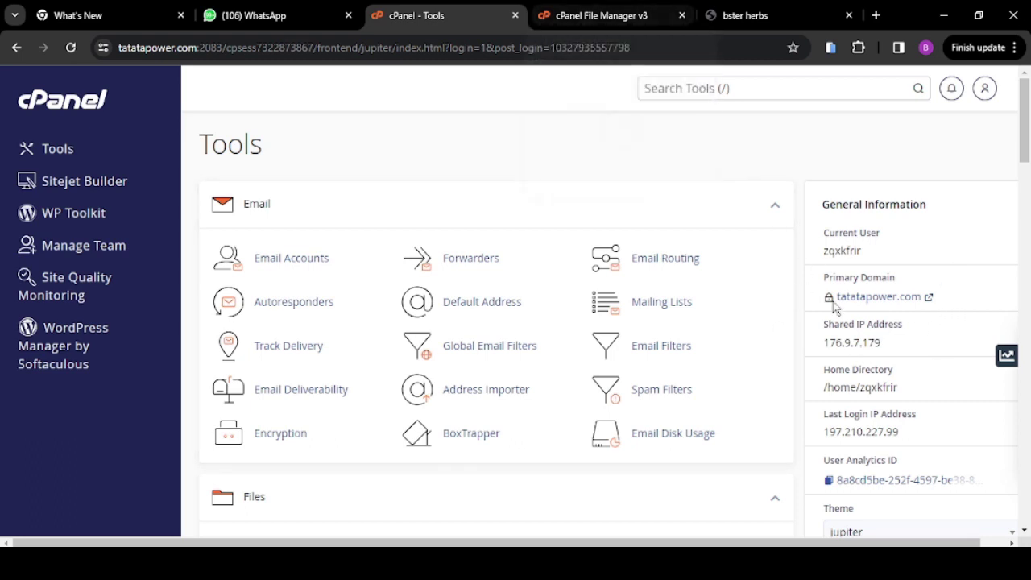
click(613, 18)
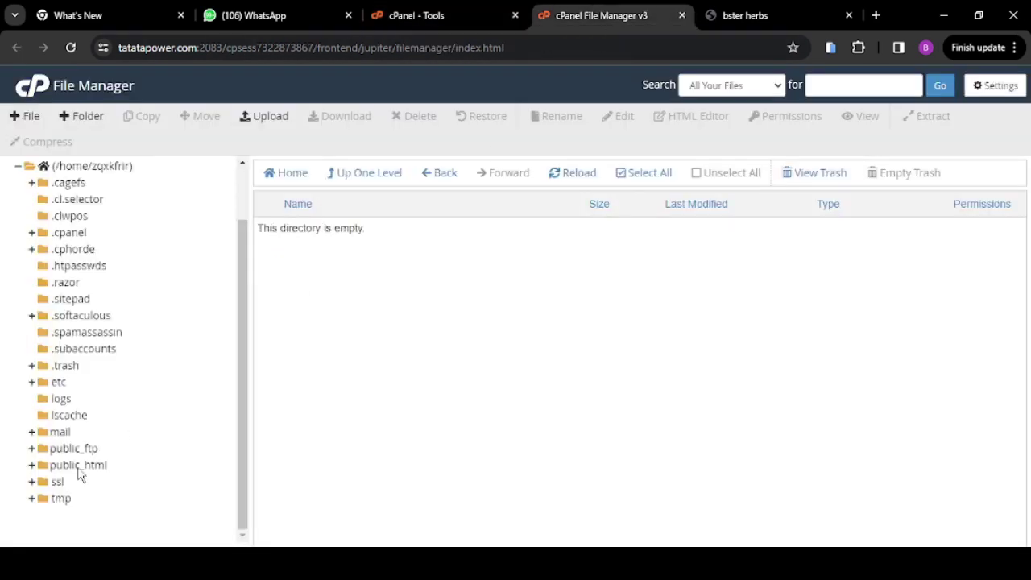
click(78, 467)
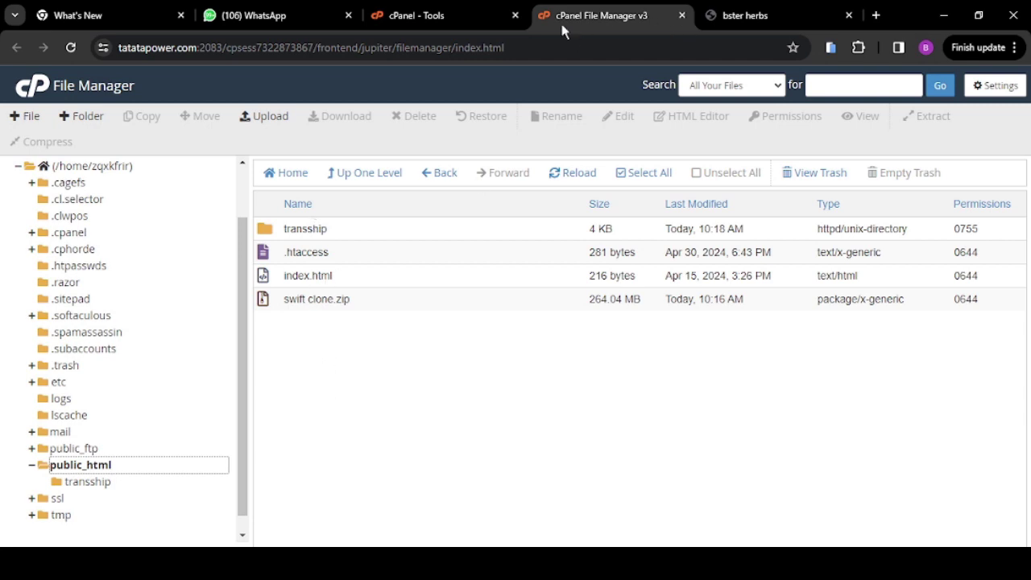
click(434, 18)
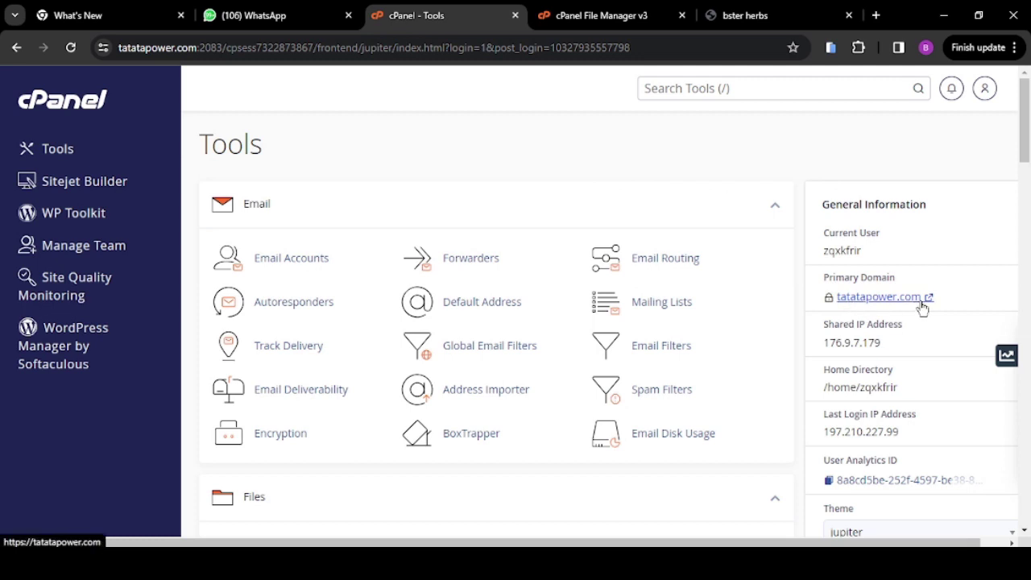
click(624, 15)
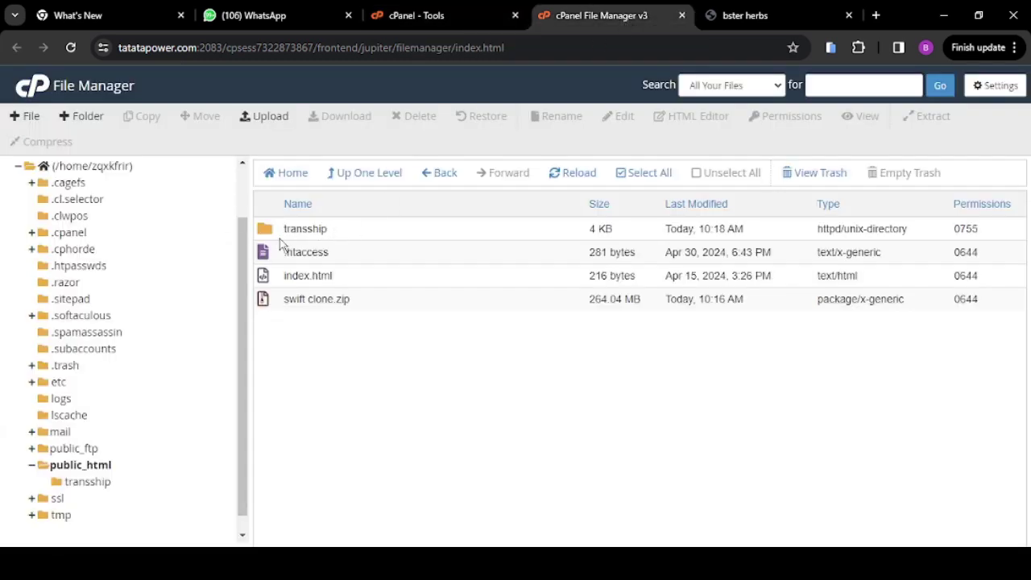
click(413, 18)
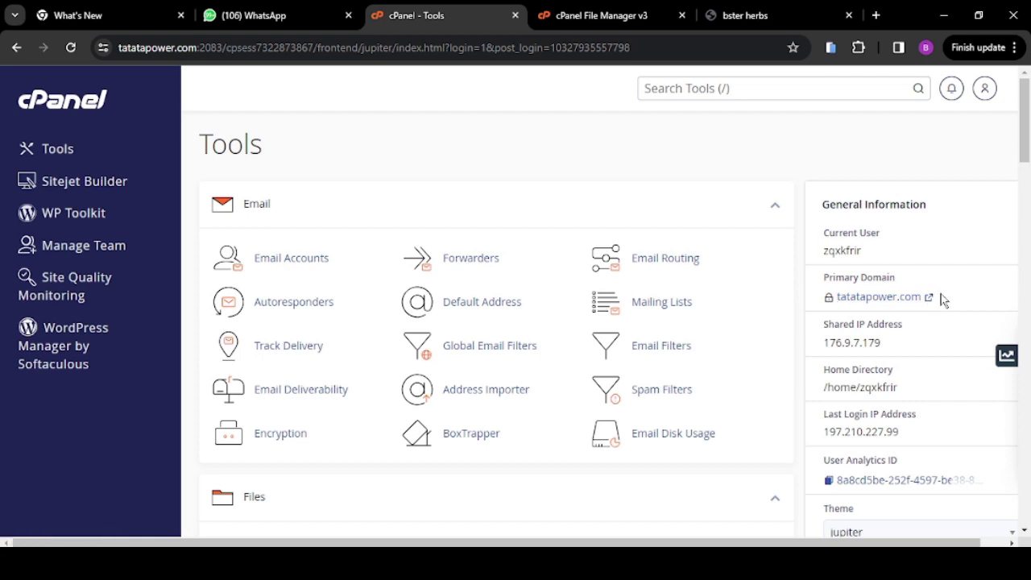
click(562, 24)
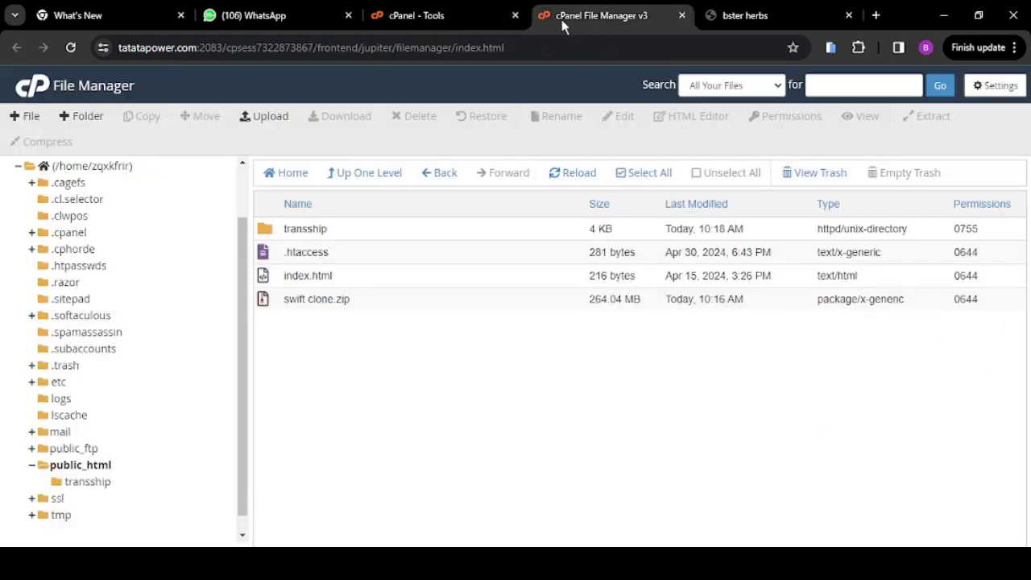
double_click(269, 232)
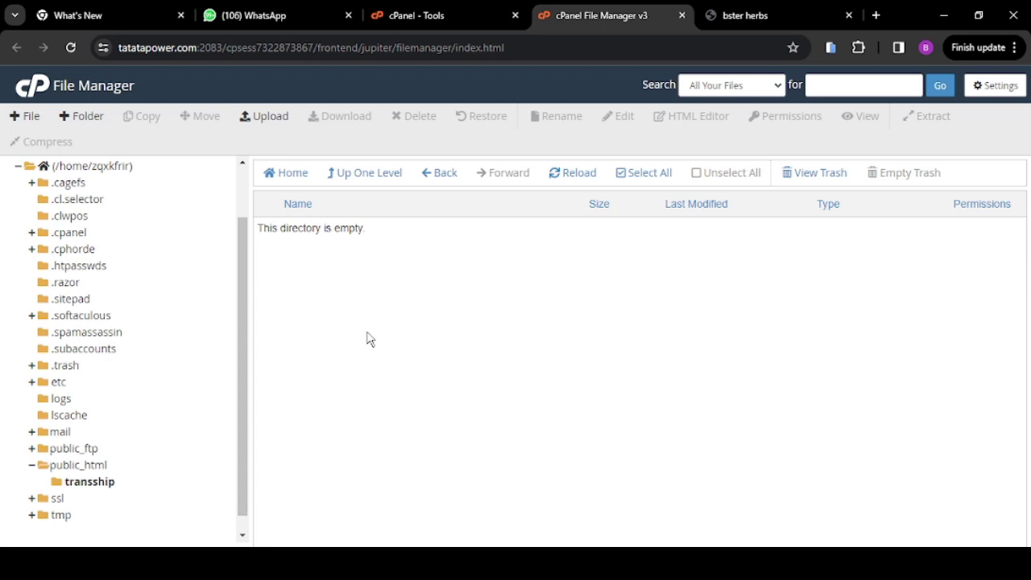
Upload transland.zip from the local transland folder into transship, then return to its listing
click(266, 116)
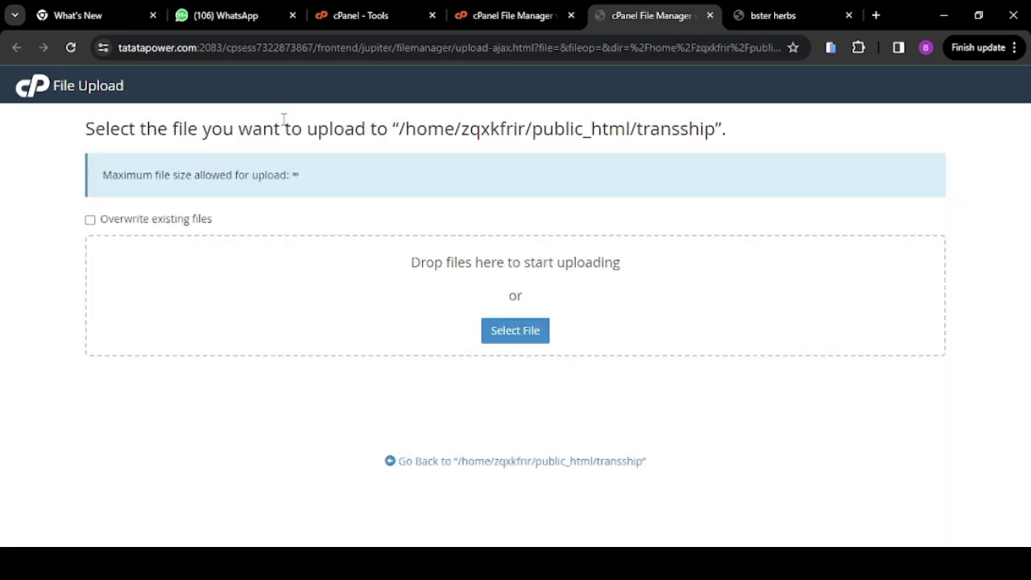
click(507, 339)
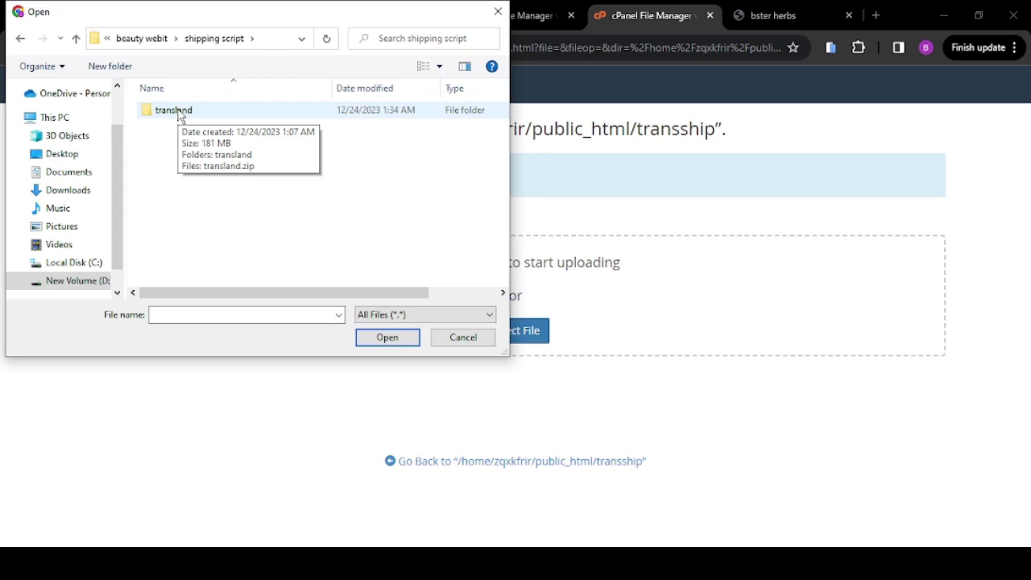
double_click(167, 115)
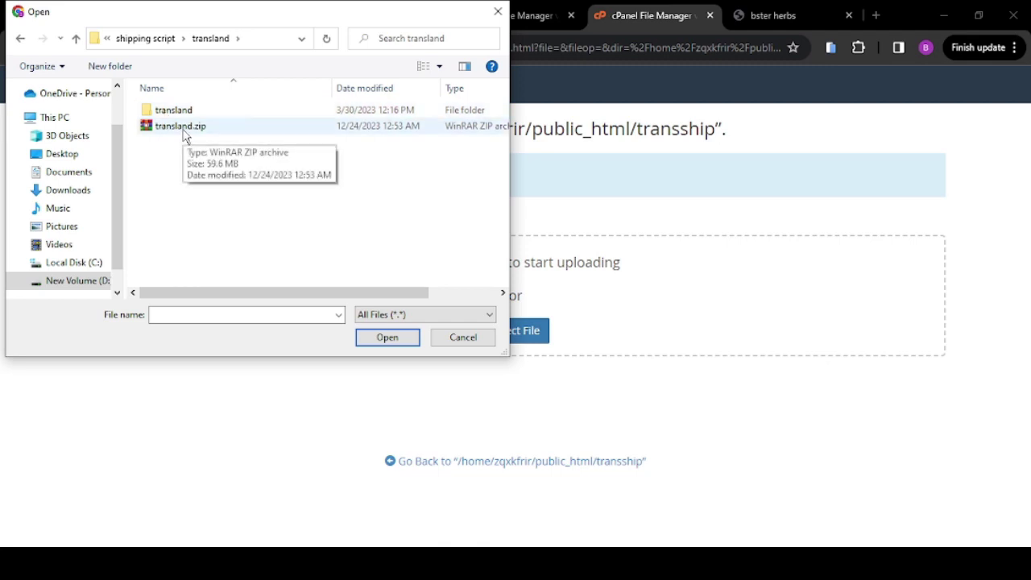
click(184, 135)
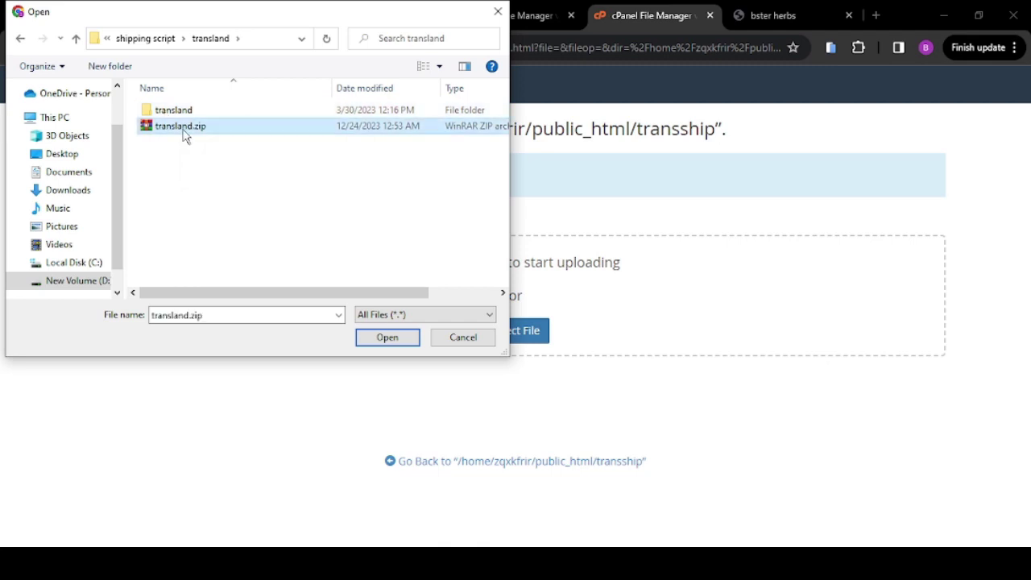
click(388, 338)
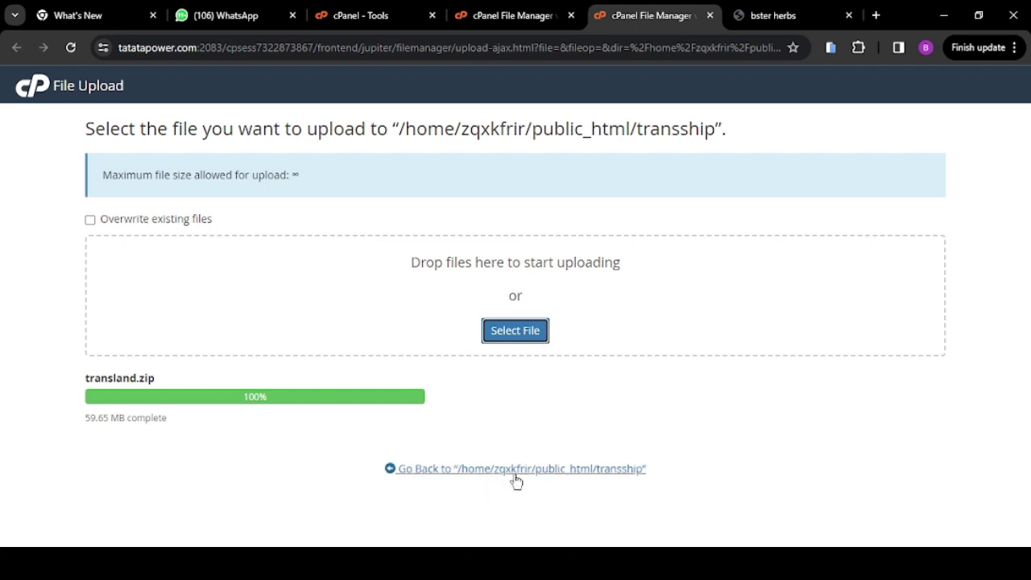
click(516, 469)
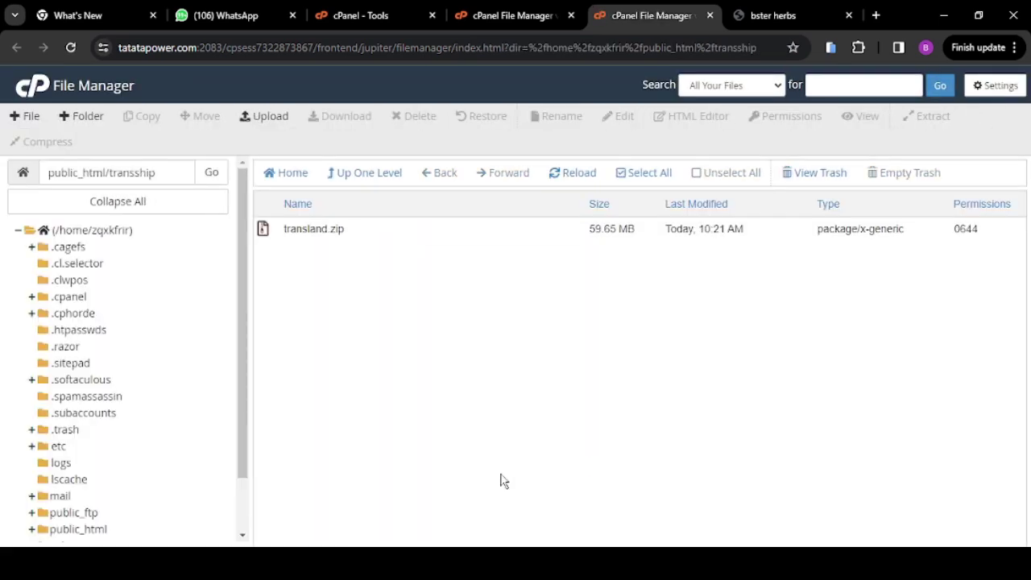
Extract transland.zip into the transship folder and refresh the listing to show the transland folder
right_click(278, 238)
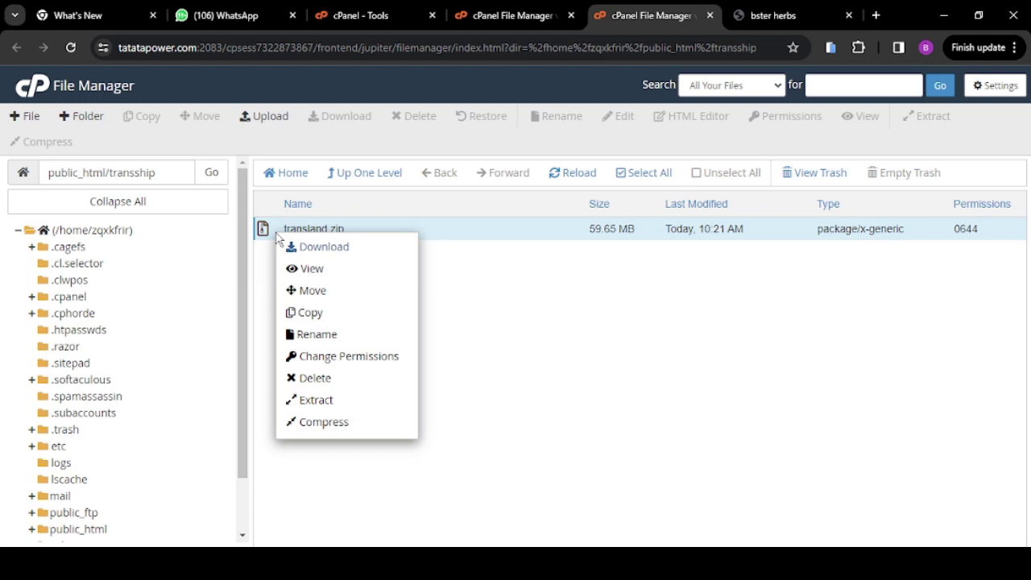
click(339, 400)
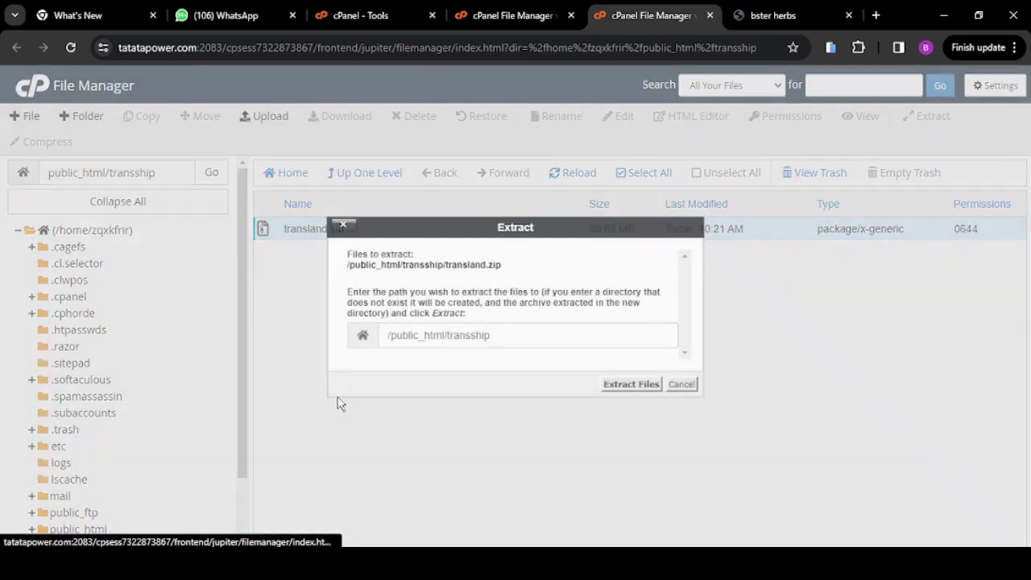
click(620, 385)
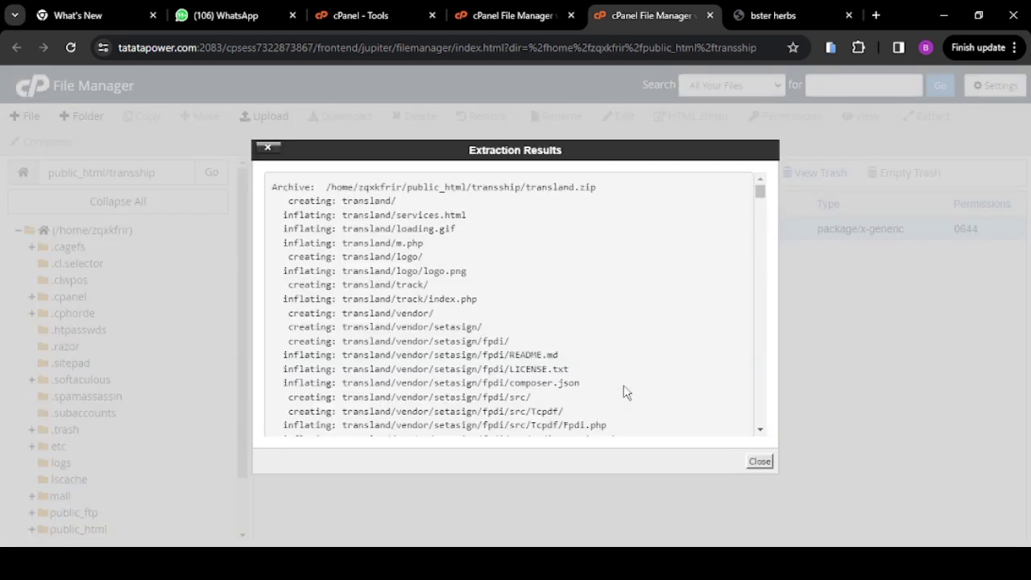
click(760, 462)
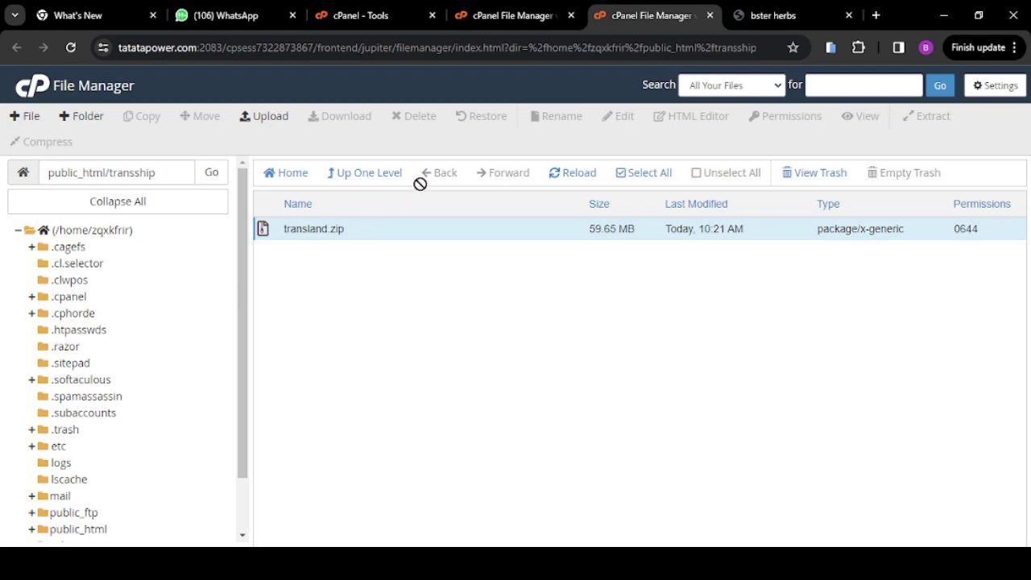
click(577, 179)
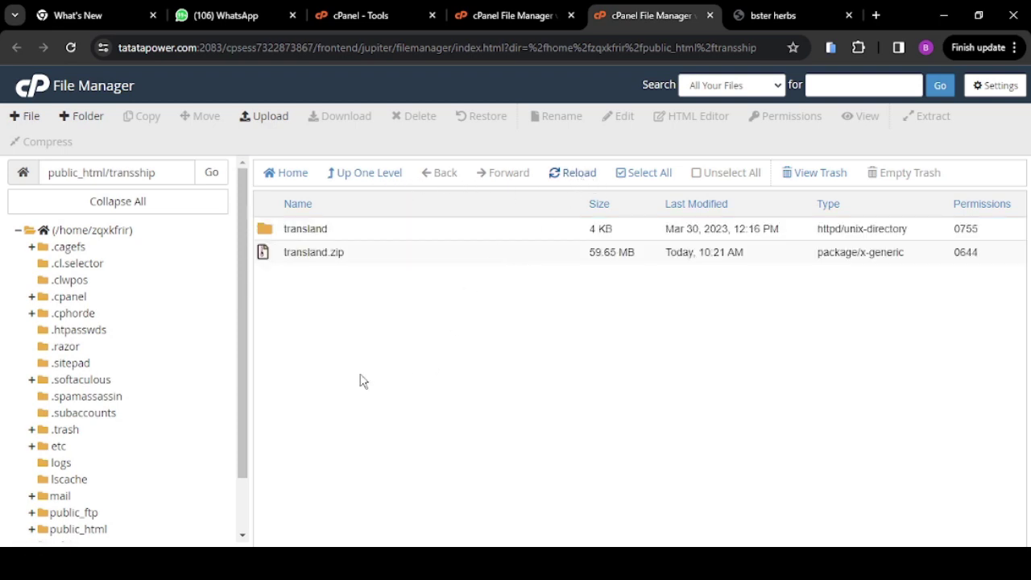
Send transland.zip to the trash and open the extracted transland folder
click(273, 259)
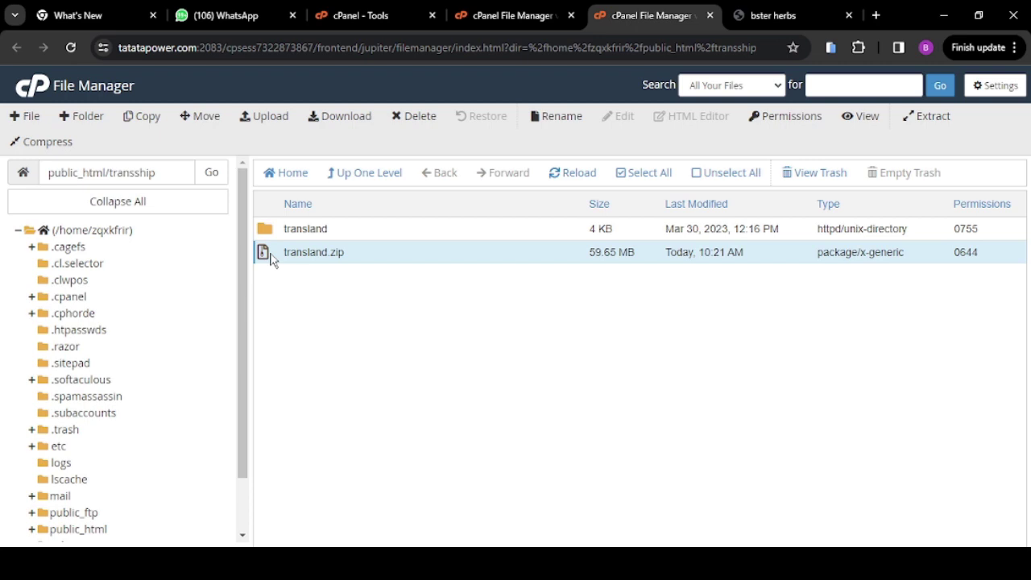
key(Delete)
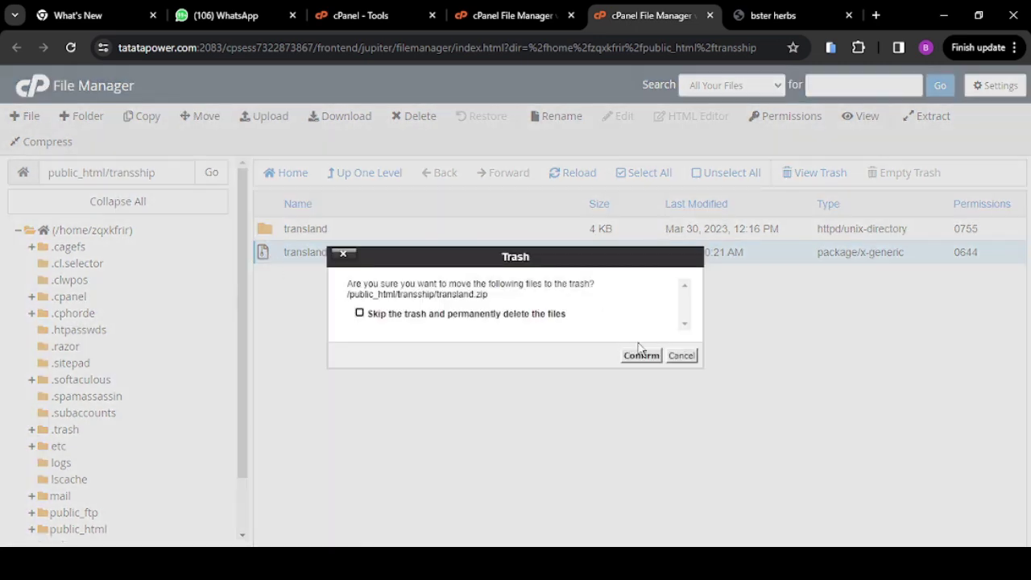
click(640, 355)
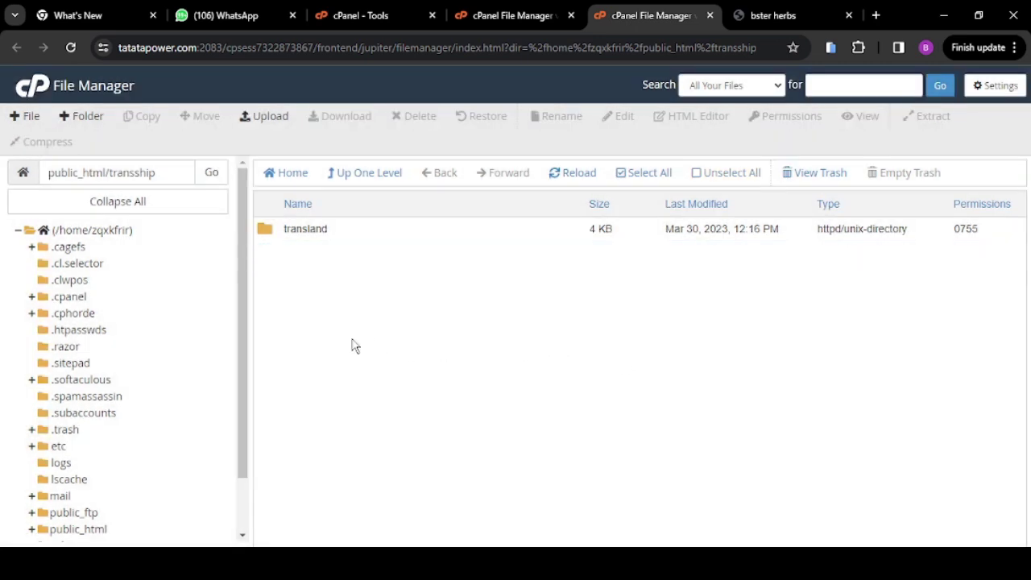
double_click(269, 233)
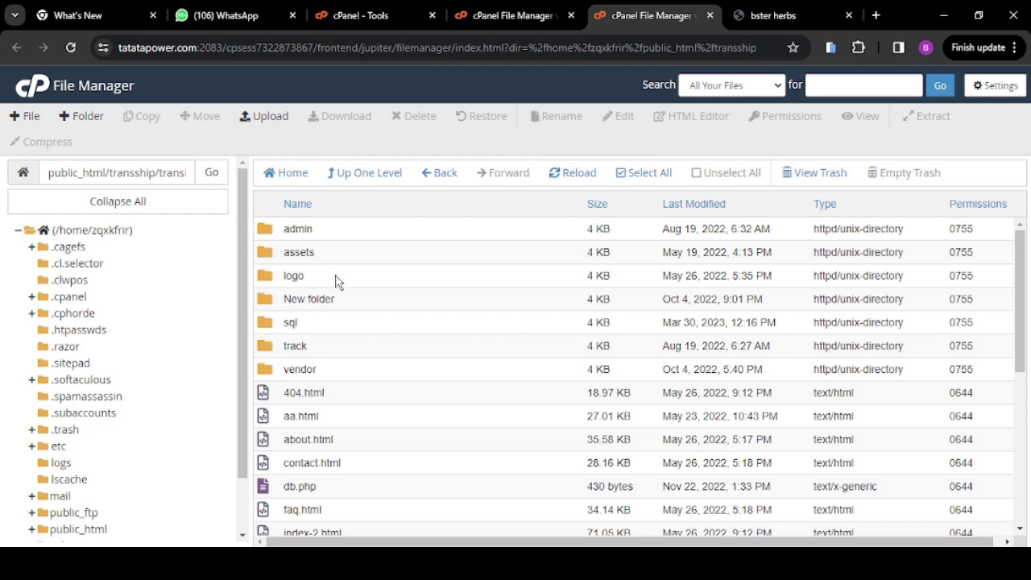
Move all of transland's folders and files up into /public_html/transship
scroll(339, 283, down, 1)
scroll(338, 282, up, 1)
click(630, 175)
scroll(379, 453, down, 5)
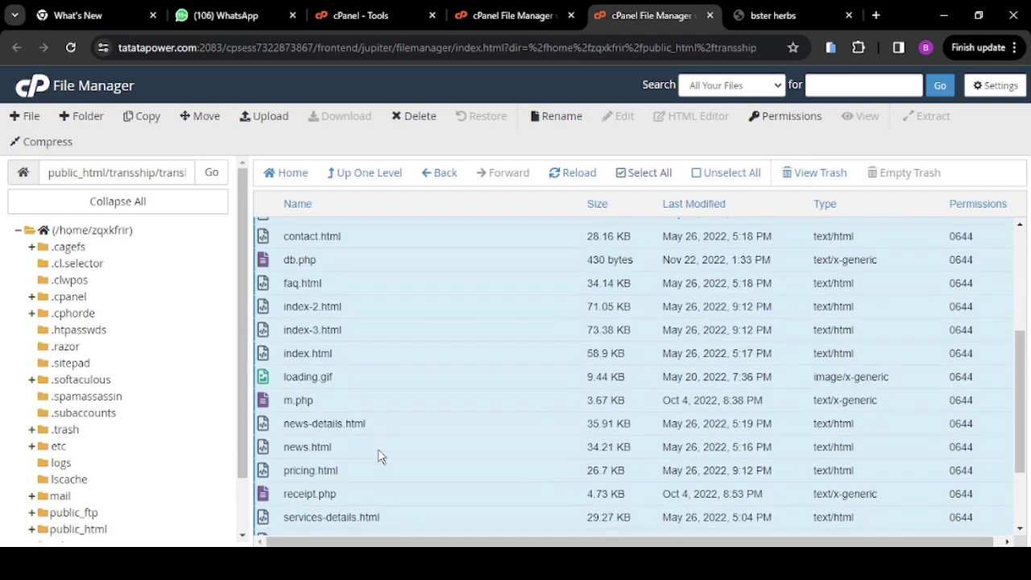
scroll(357, 421, up, 5)
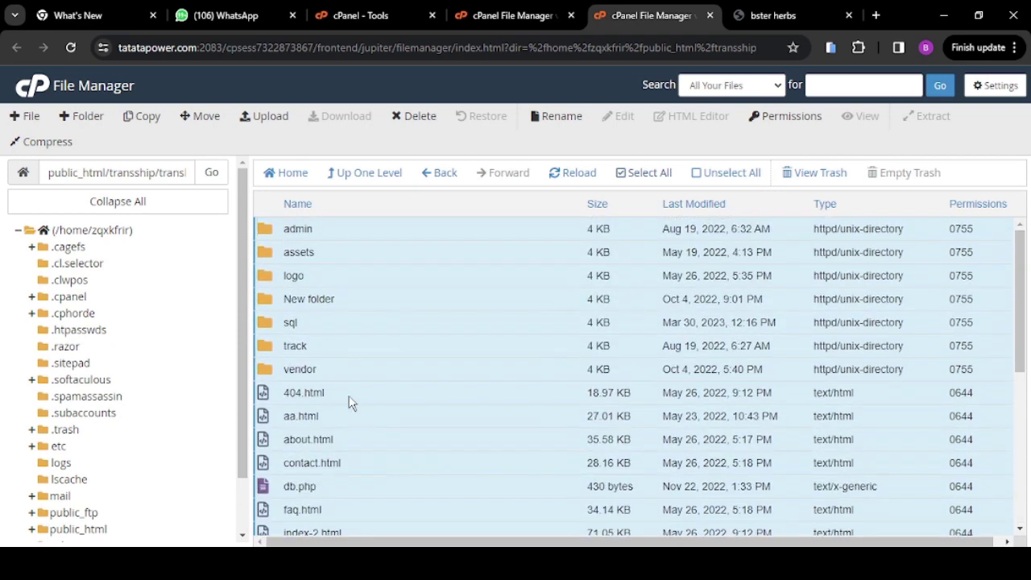
right_click(334, 297)
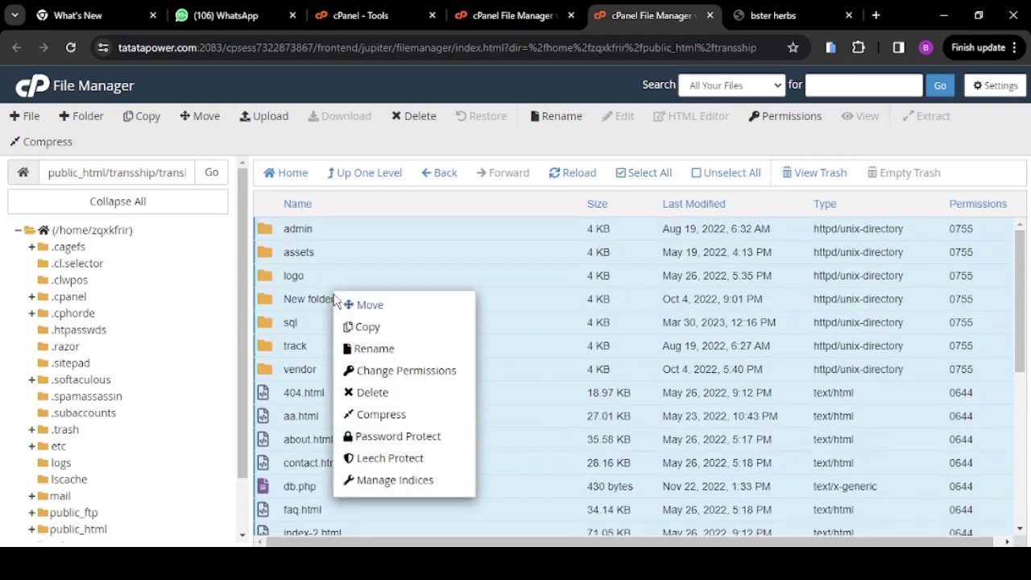
click(372, 303)
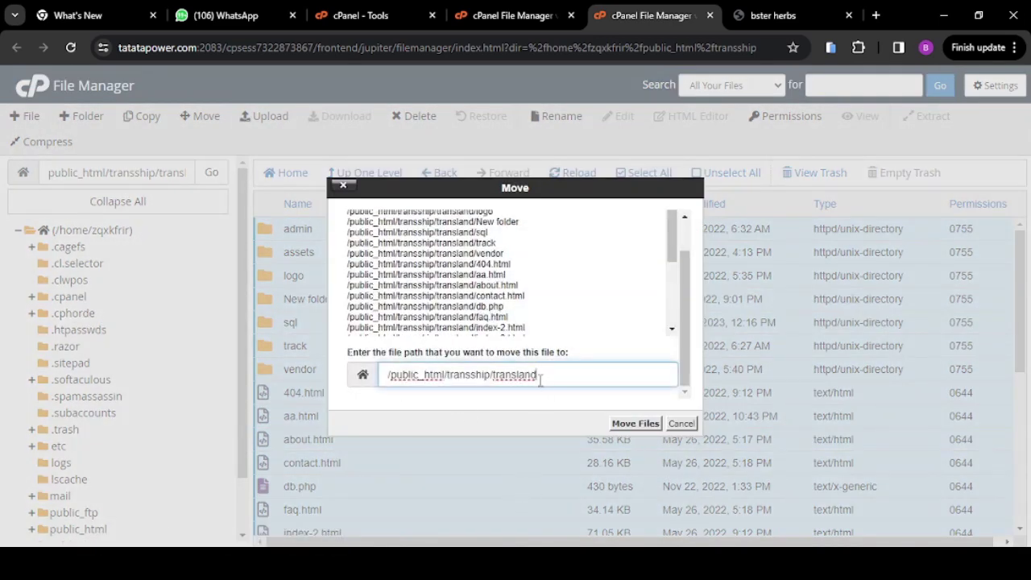
key(BackSpace)
click(636, 424)
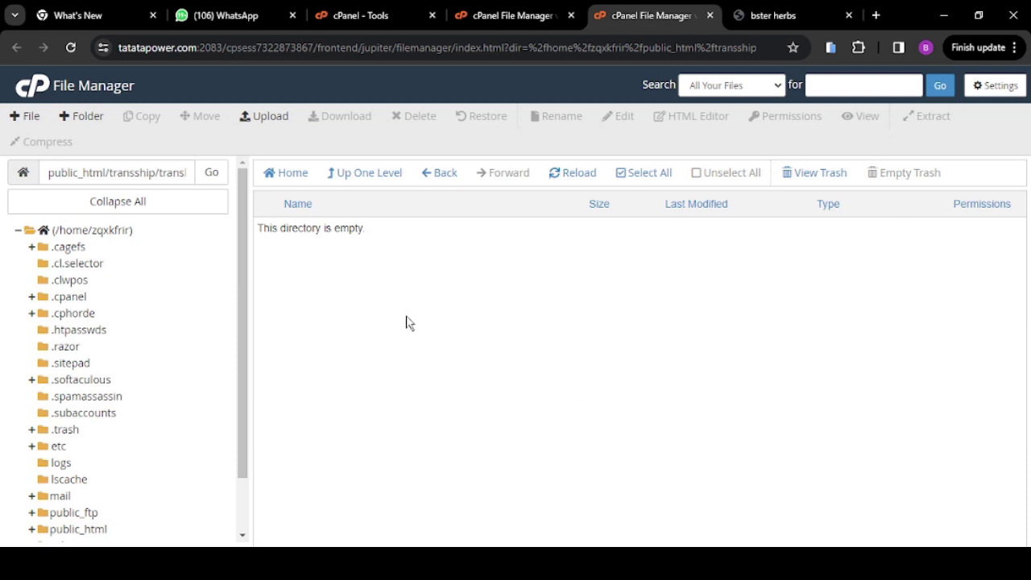
Go back to public_html and reopen the transship folder, cancelling an accidental rename
scroll(180, 469, down, 1)
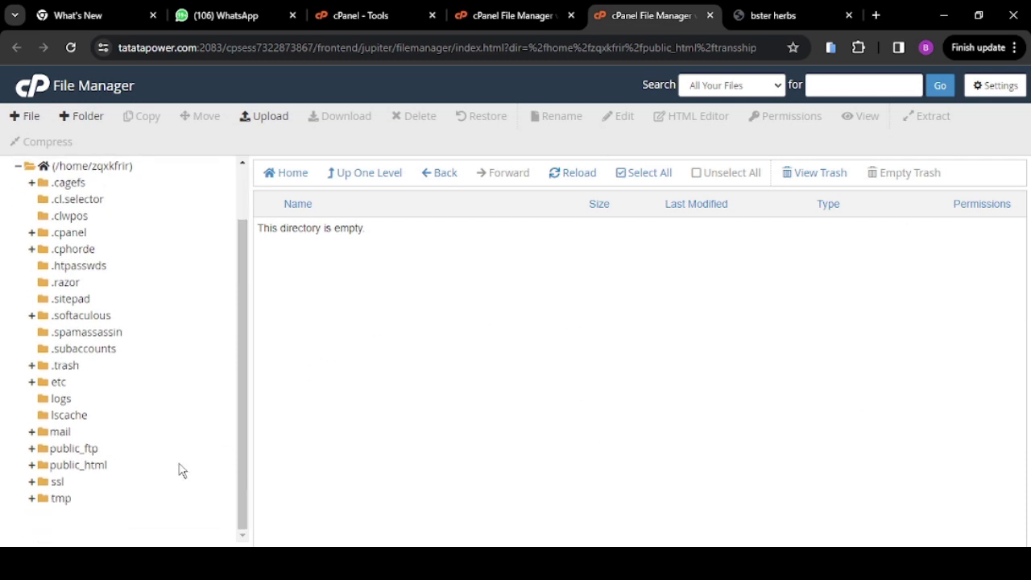
click(85, 471)
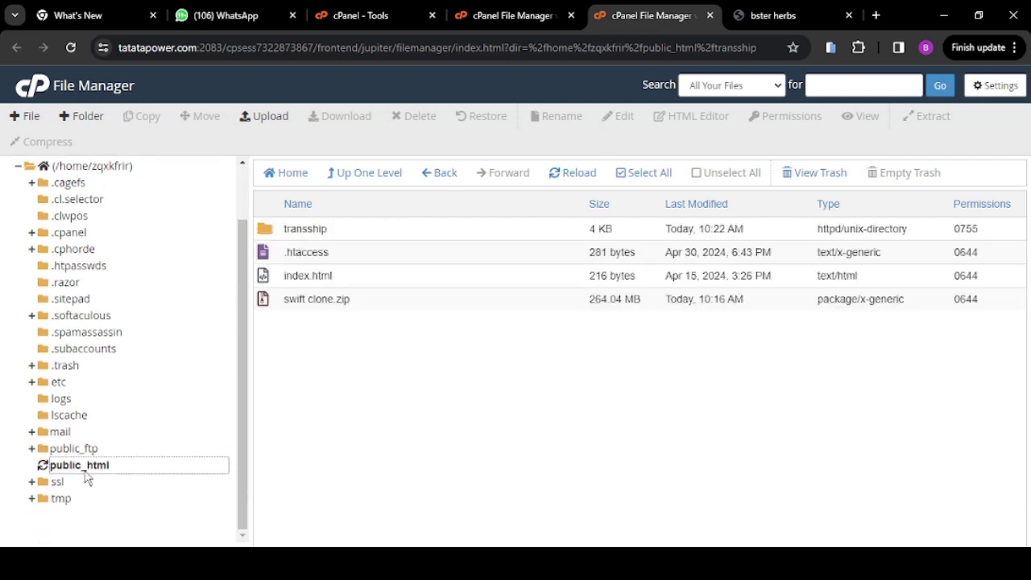
double_click(299, 231)
click(264, 238)
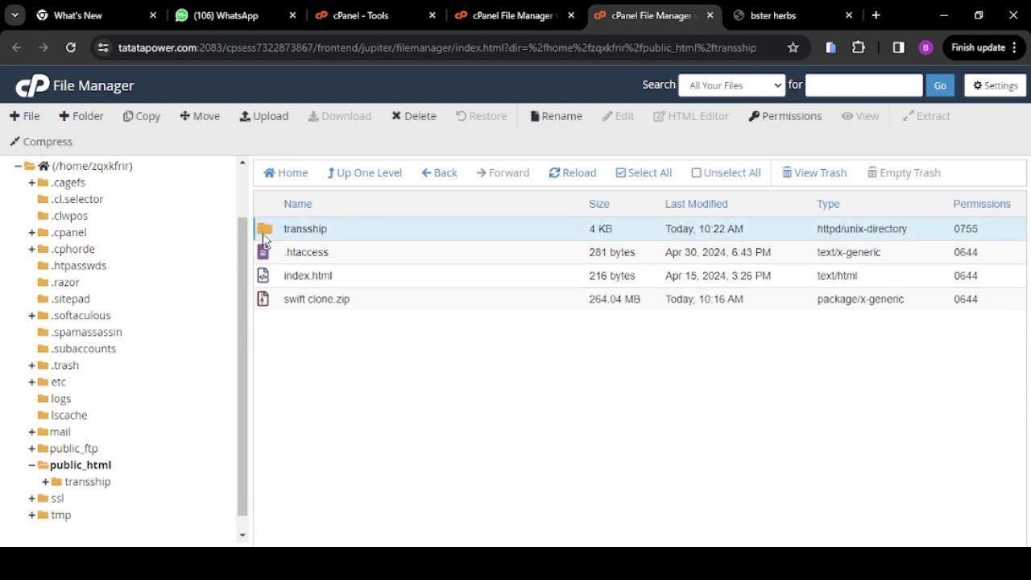
double_click(264, 236)
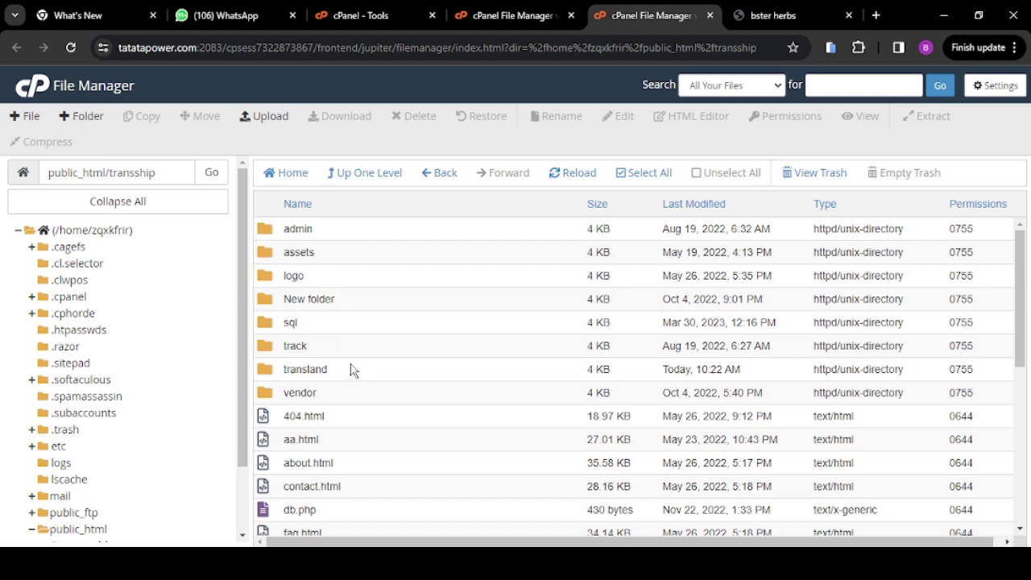
Download database.sql (3.52 KB) from the transship/sql folder to the computer
double_click(269, 325)
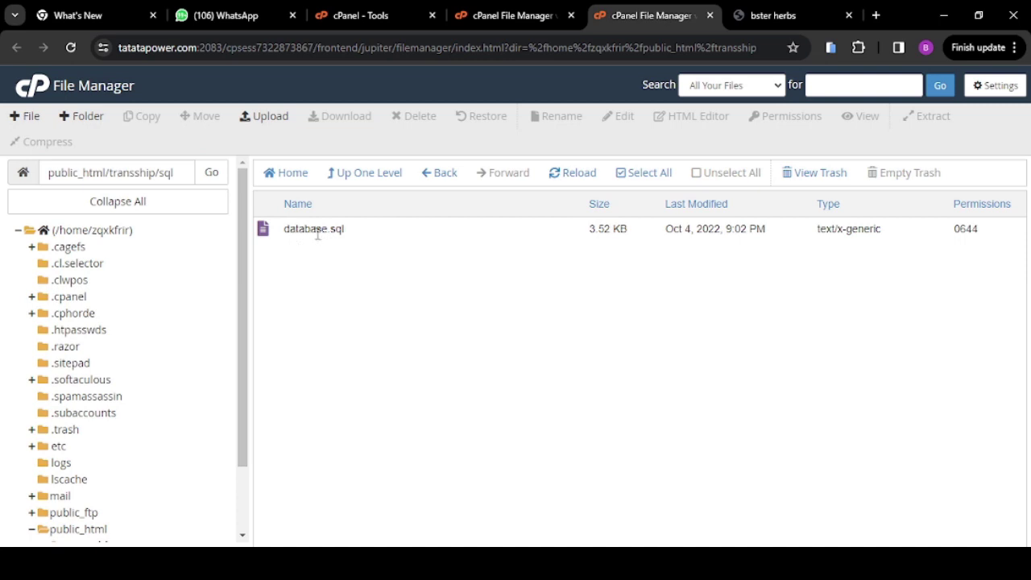
right_click(272, 232)
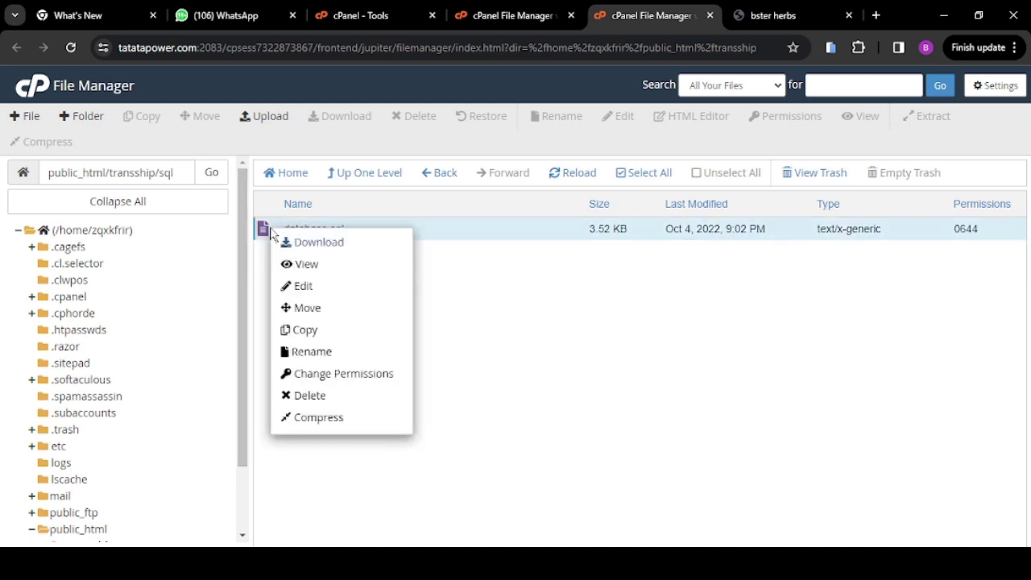
click(311, 246)
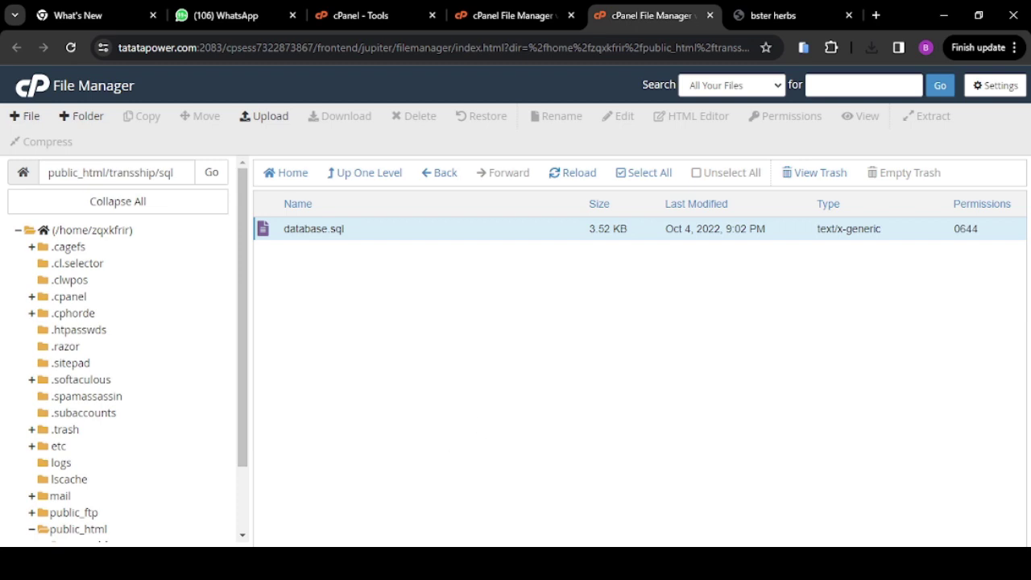
click(366, 16)
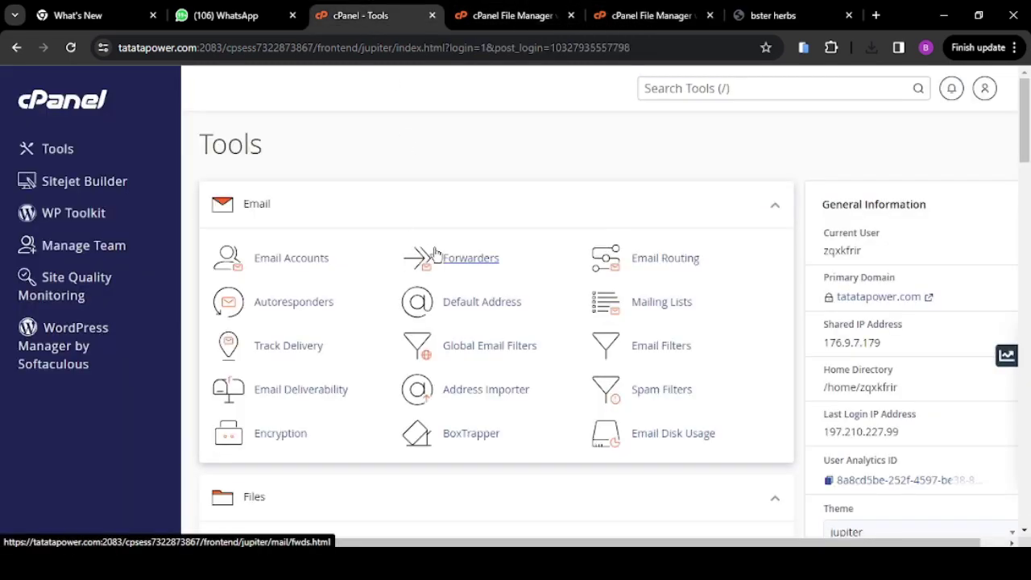
Search the cPanel tools for 'sql' and open the MySQL Database Wizard
scroll(422, 255, down, 1)
scroll(539, 144, up, 1)
click(687, 89)
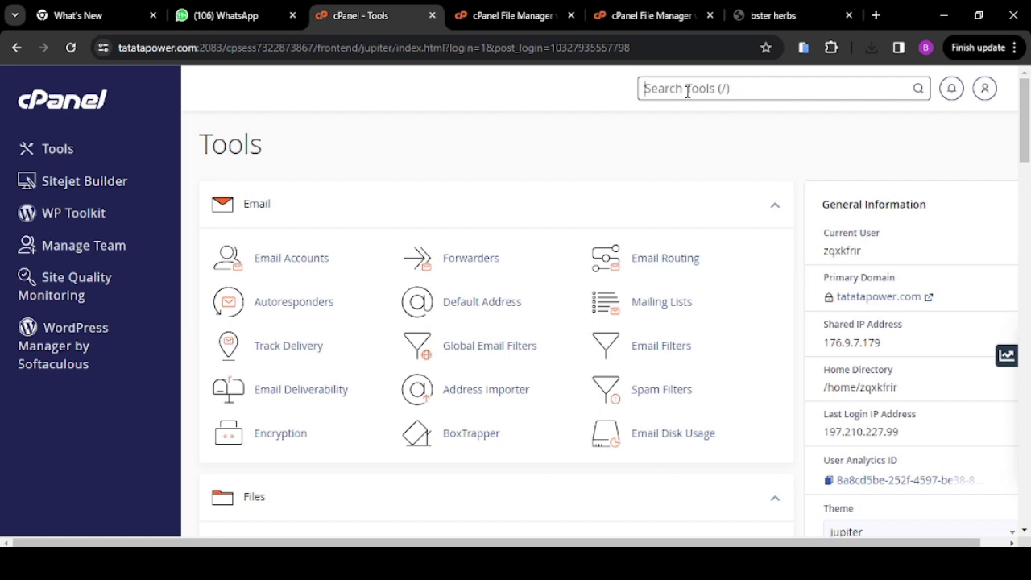
text(s)
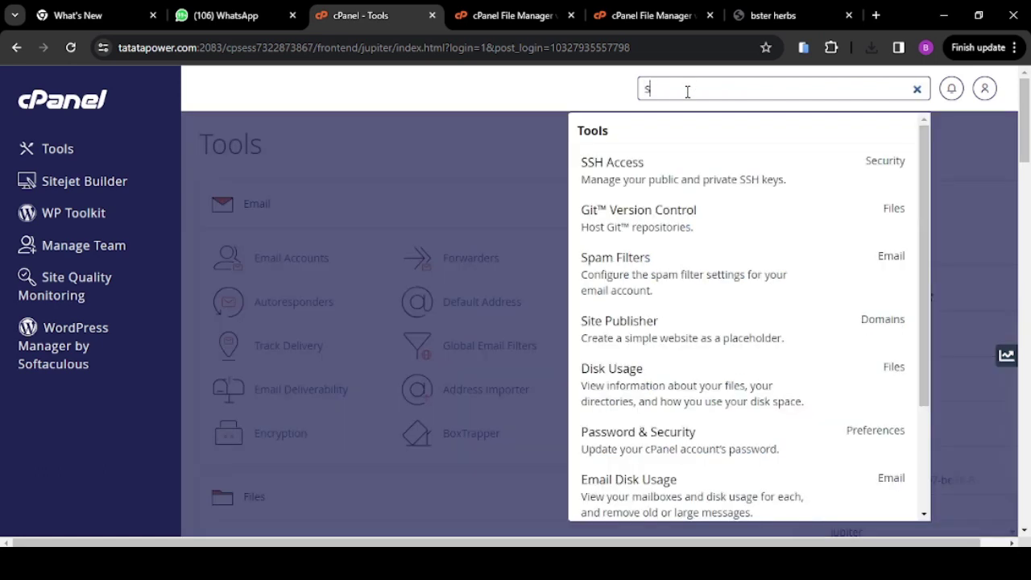
text(ql)
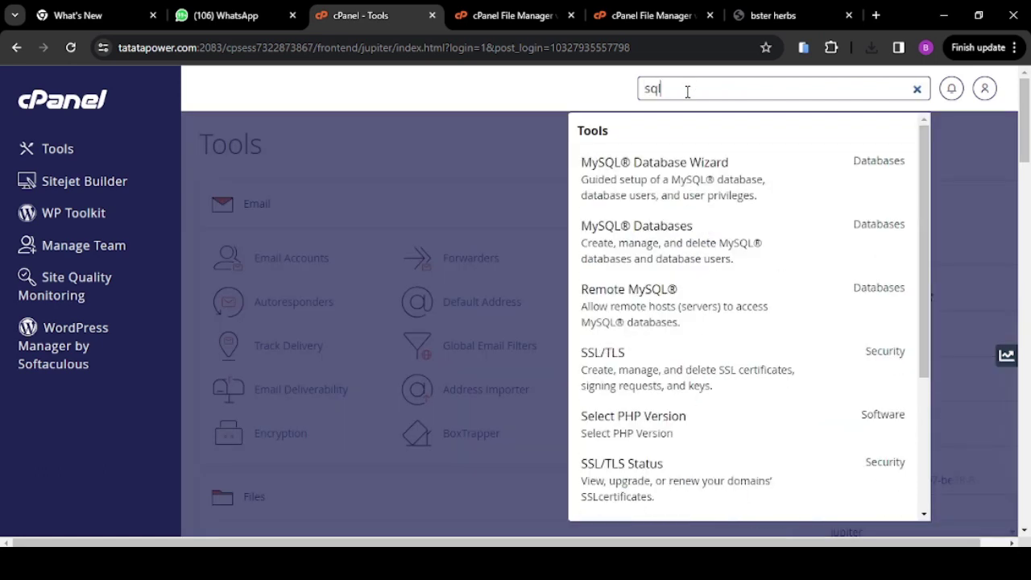
click(640, 173)
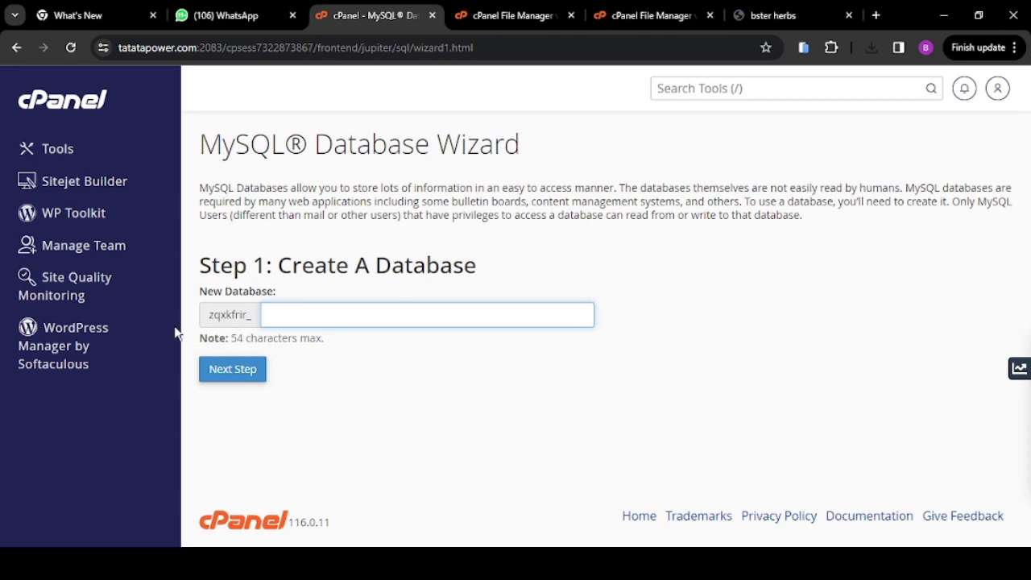
From the Tools home page, open MySQL Database Wizard in the Databases section
click(90, 103)
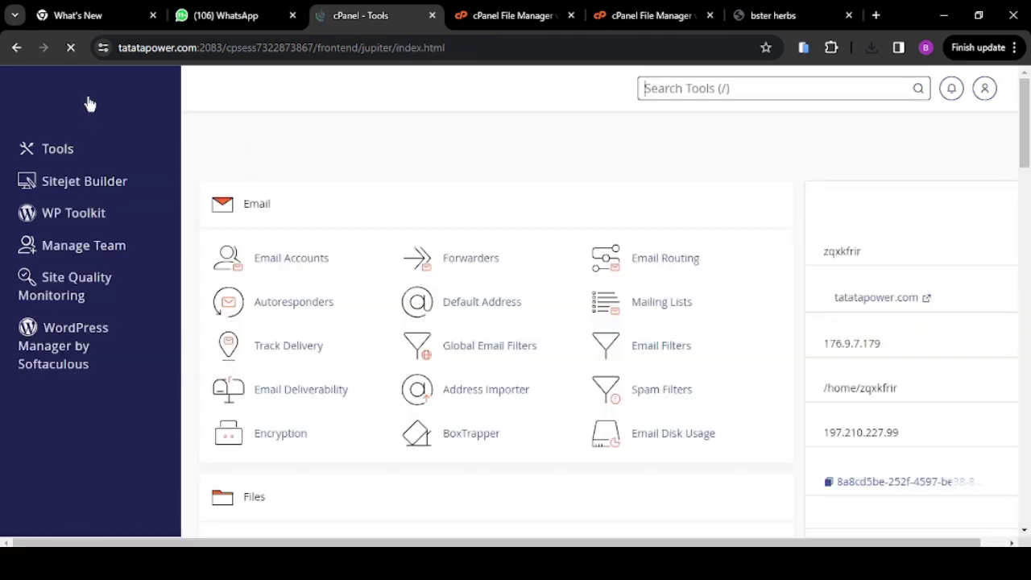
scroll(345, 226, down, 3)
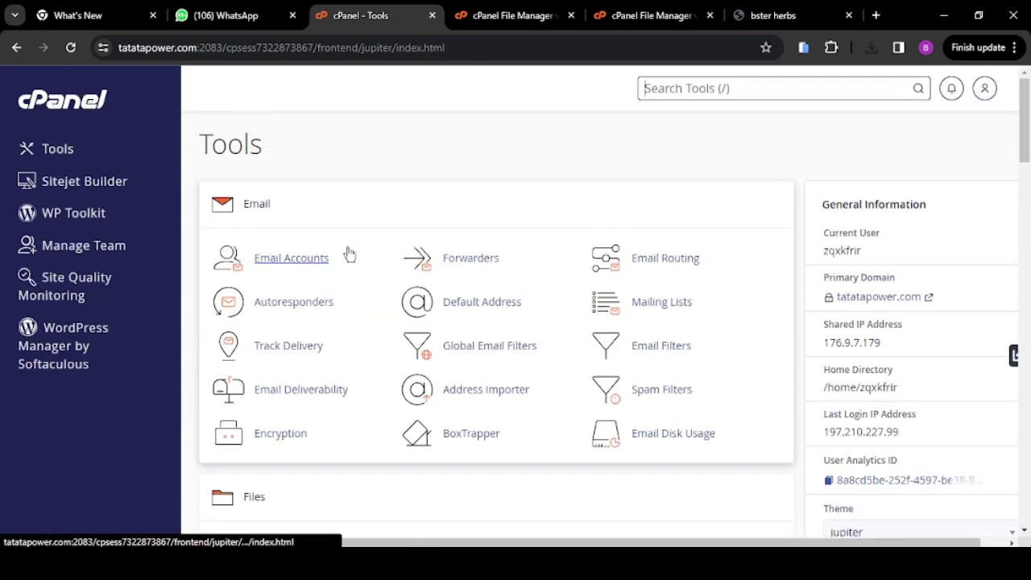
scroll(346, 265, down, 3)
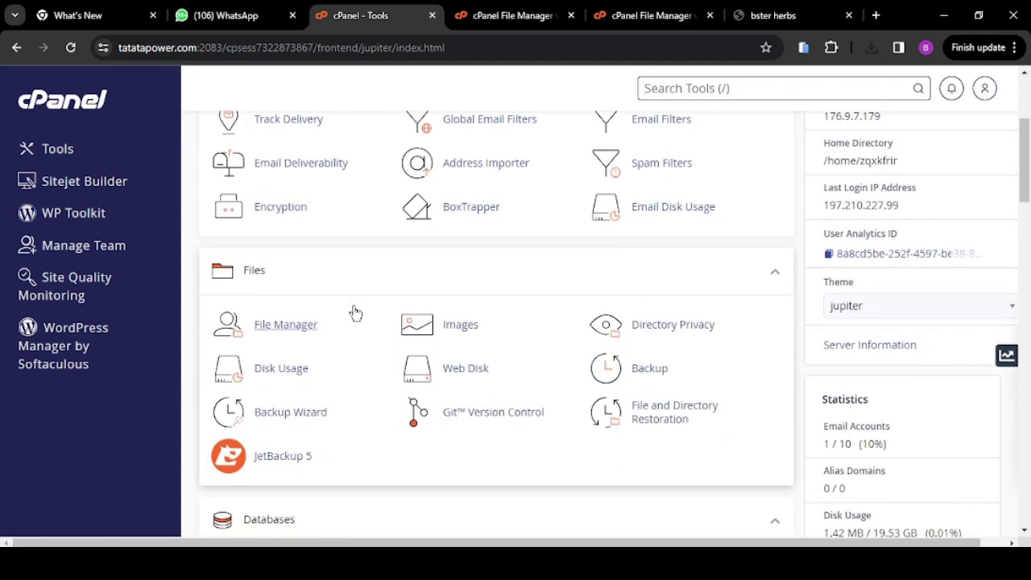
scroll(352, 311, down, 3)
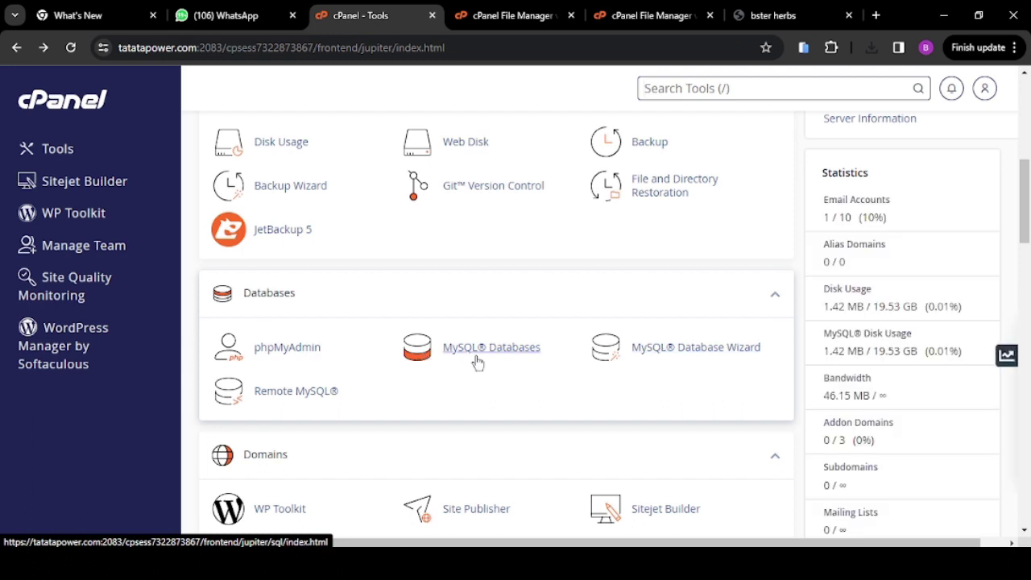
click(682, 351)
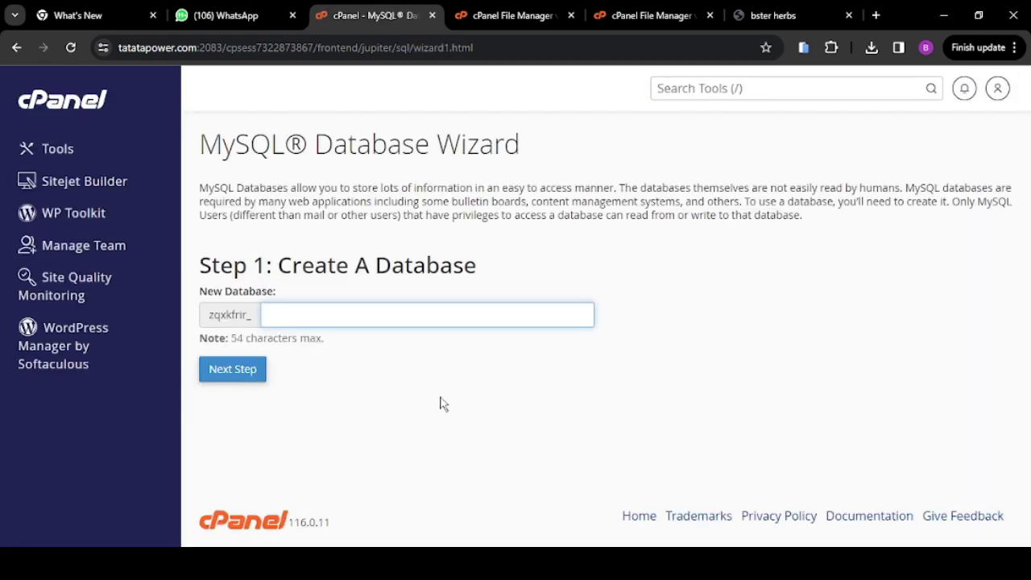
Create the database 'trans' and enter 'trans2' as the new database username
click(280, 313)
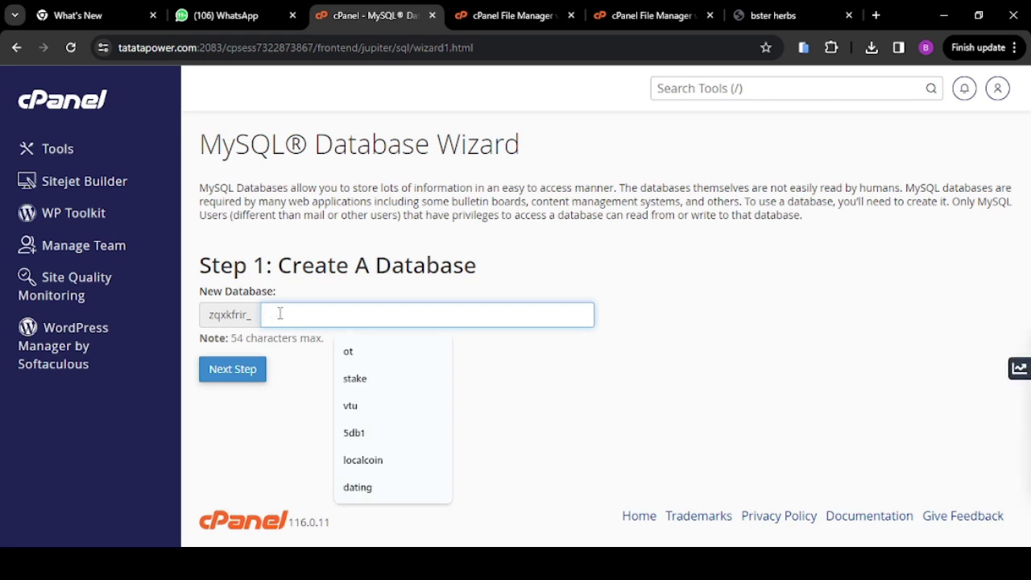
text(tr)
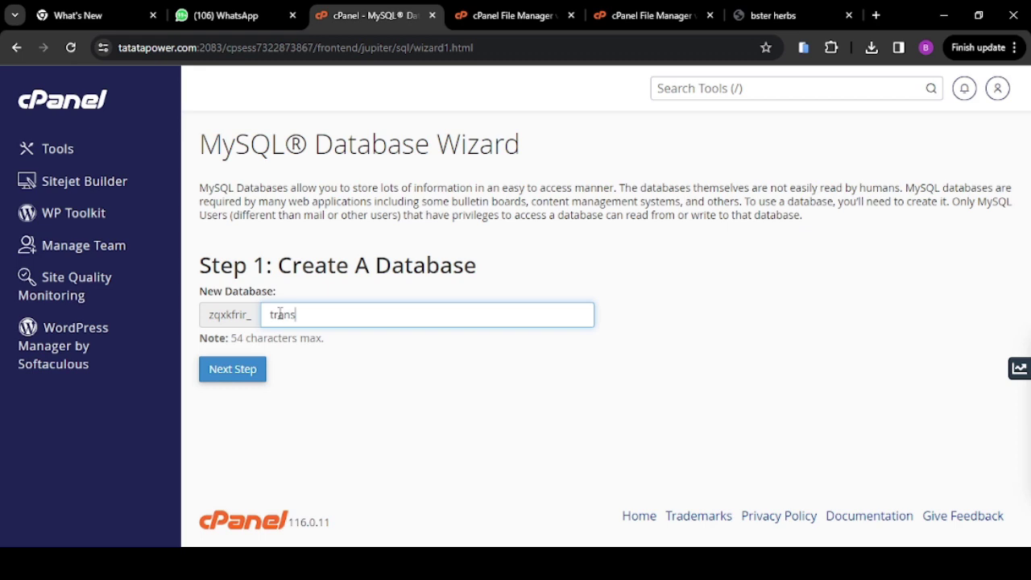
text(ans)
click(234, 372)
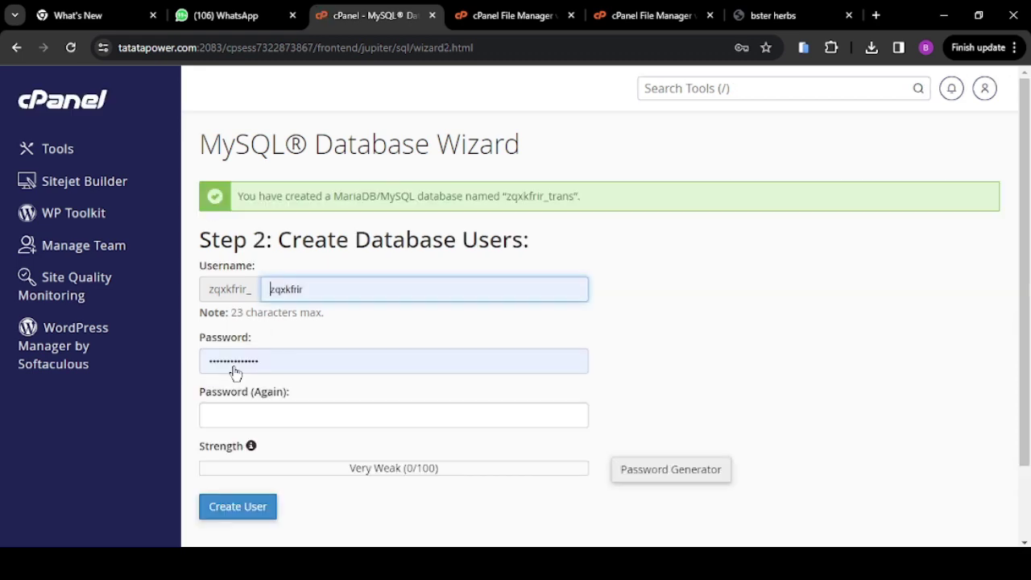
double_click(269, 294)
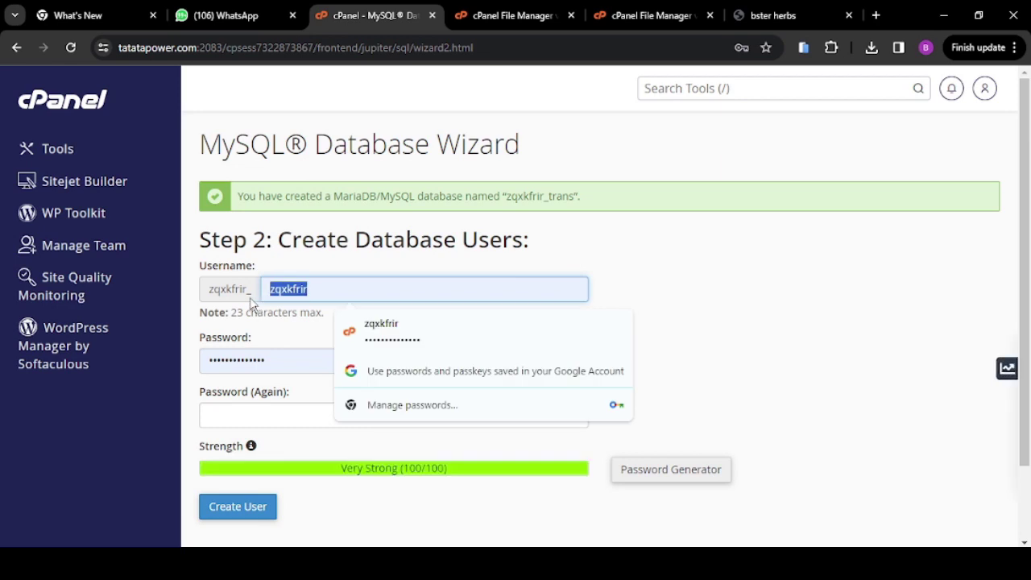
text(tran)
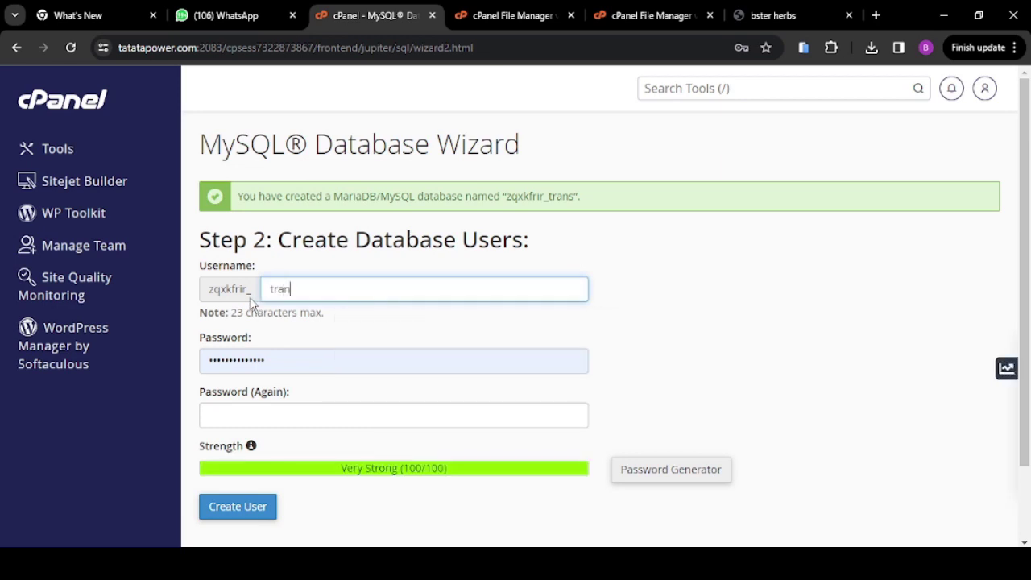
text(s)
text(2)
Generate a random password for trans2, copy it, and open a blank Notepad note
click(652, 475)
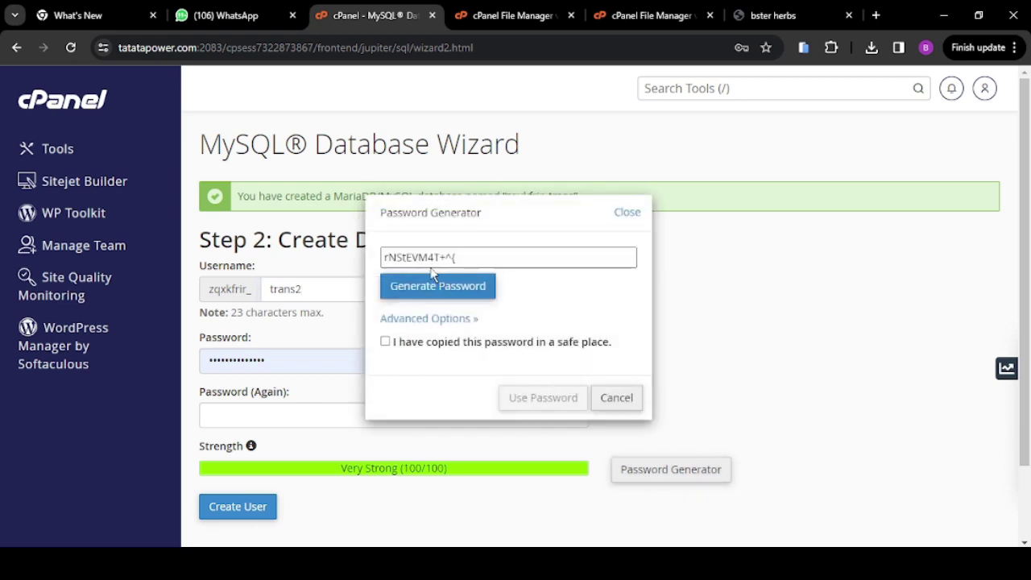
click(445, 294)
click(445, 294)
click(445, 294)
click(446, 294)
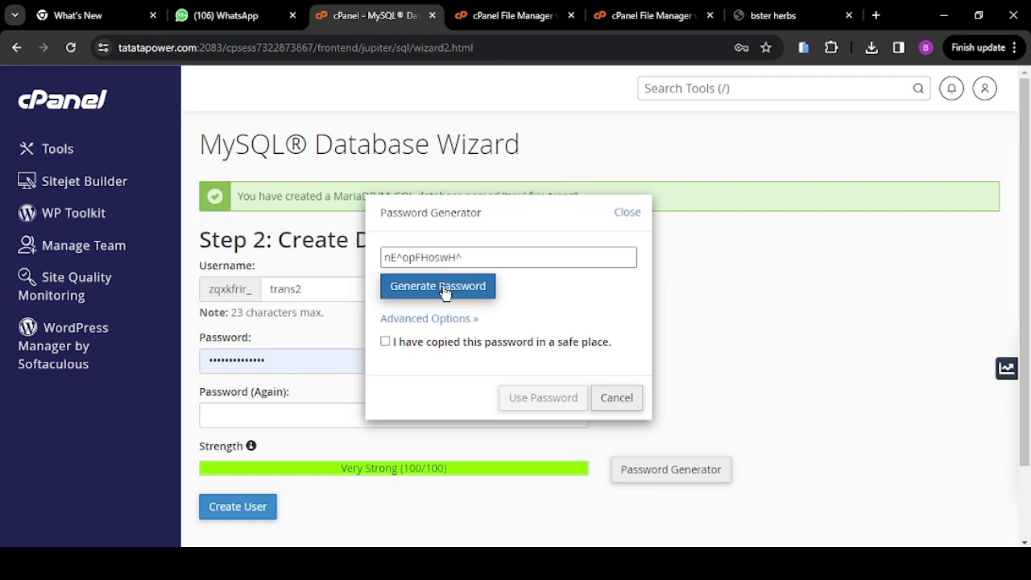
drag(466, 257, 372, 265)
right_click(411, 258)
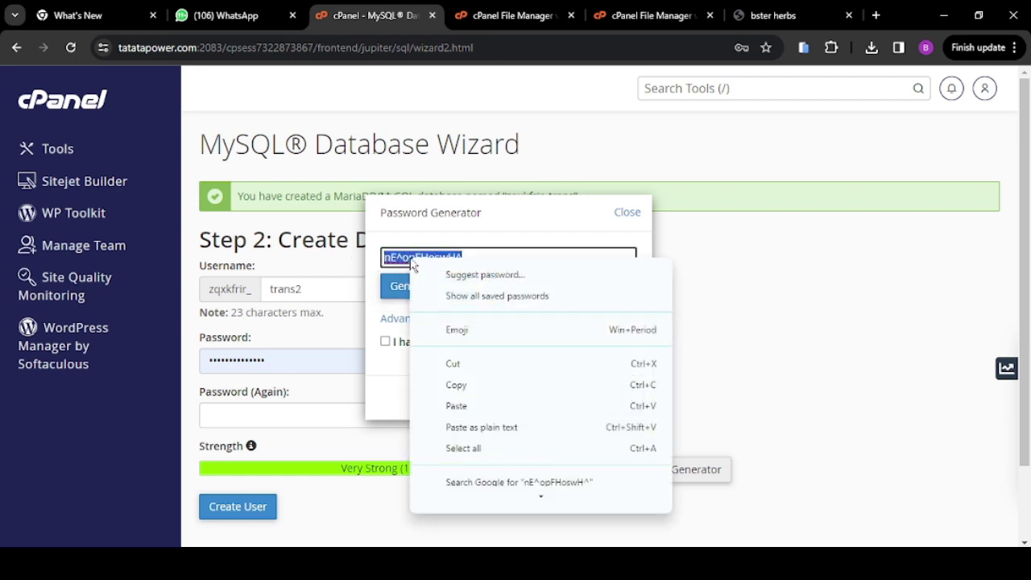
click(475, 389)
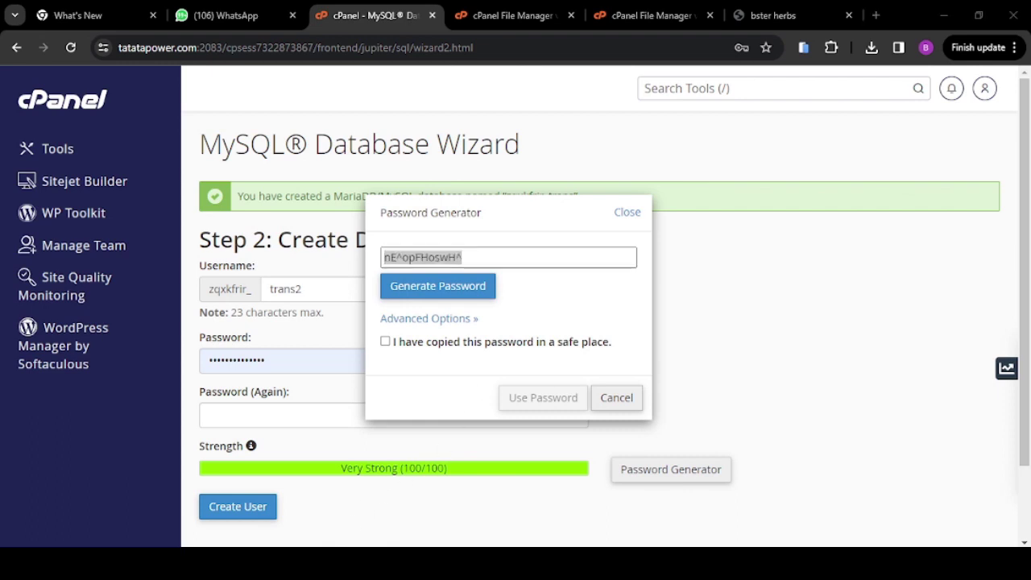
key(Return)
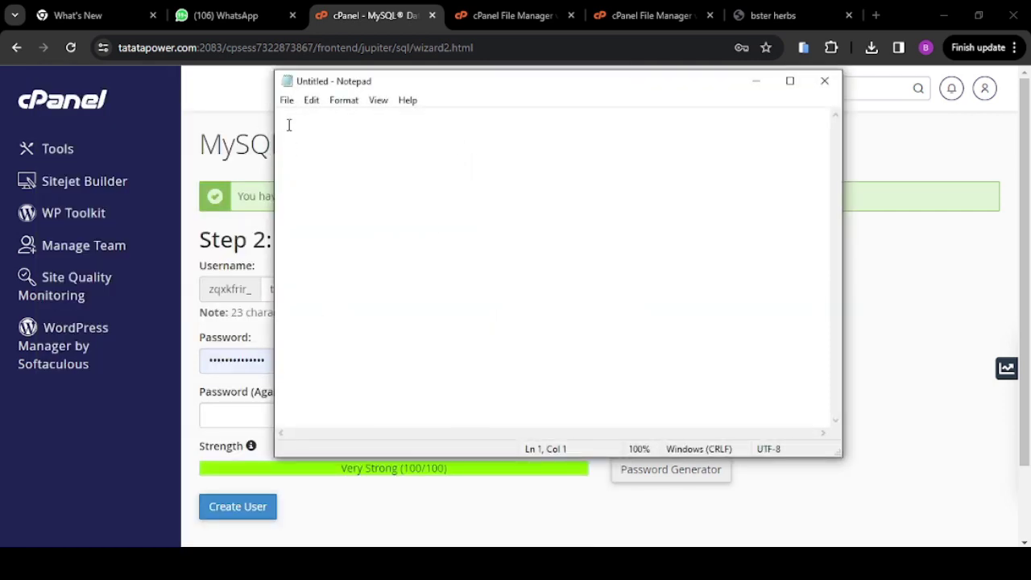
Paste the copied password into the Untitled note and check its formatting options
key(ctrl+v)
key(alt)
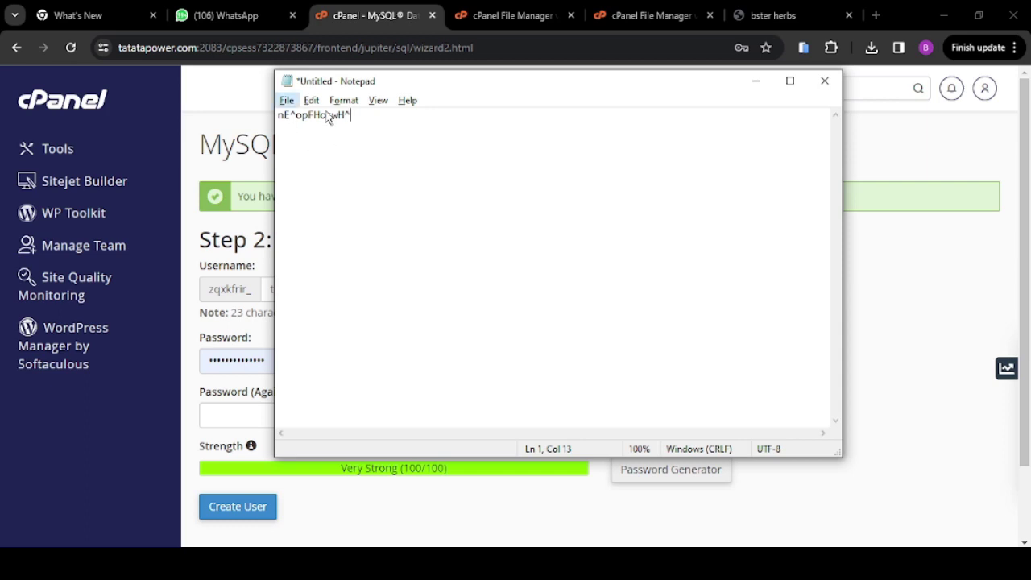
click(344, 100)
click(380, 183)
scroll(361, 121, up, 7)
Confirm the password is saved safely, use it for both fields, and create user trans2
scroll(419, 164, up, 3)
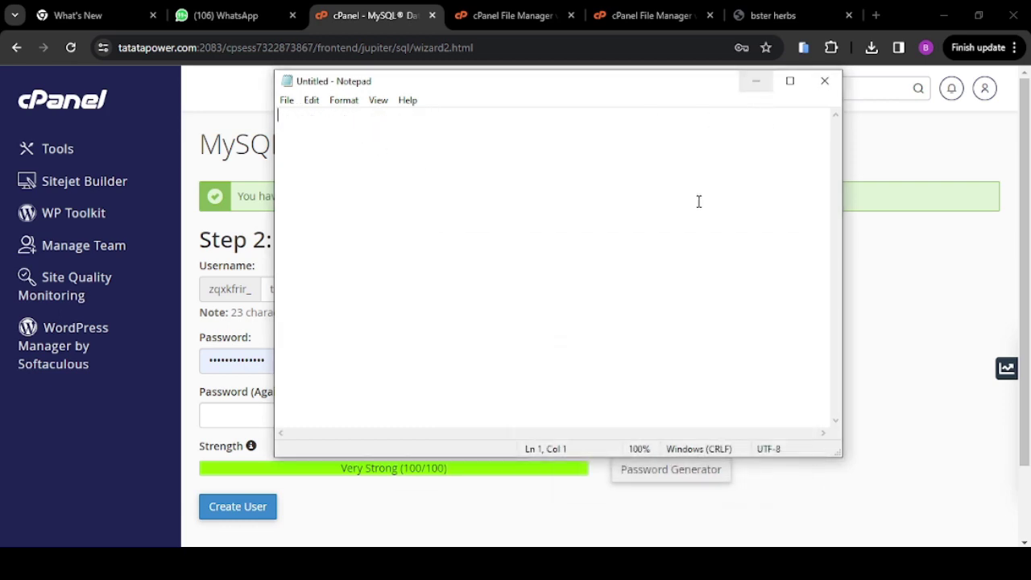
click(822, 82)
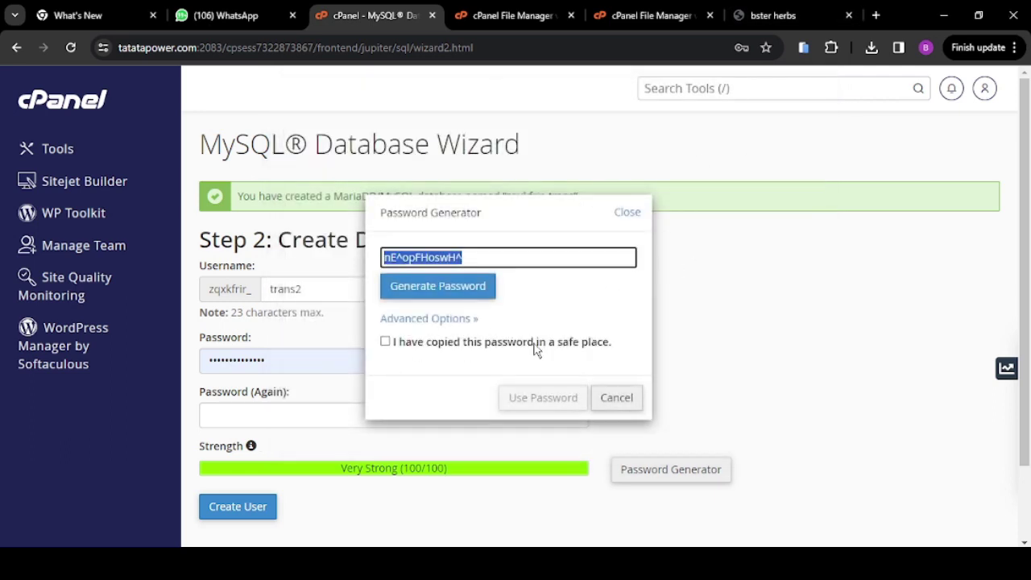
click(385, 341)
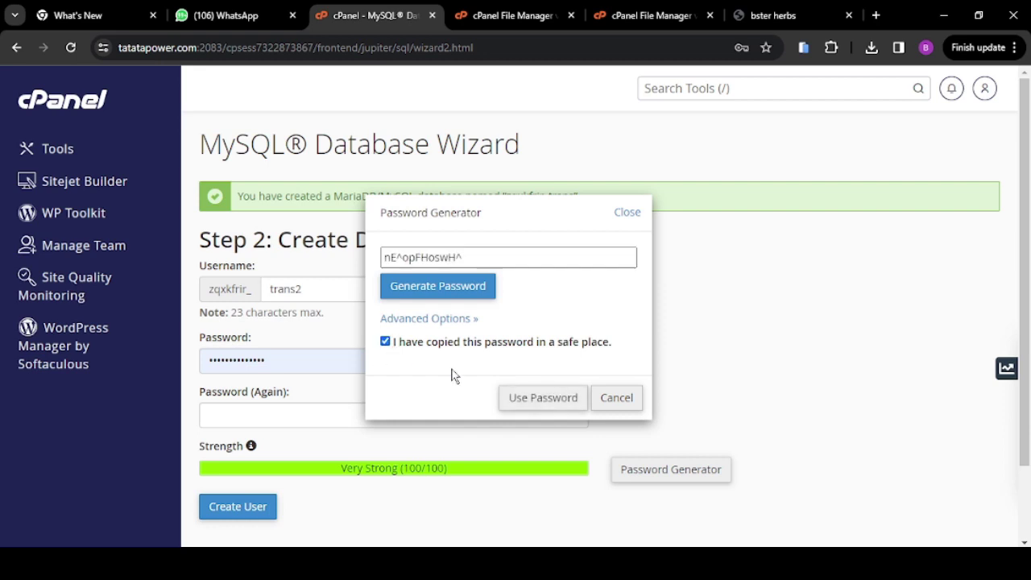
click(563, 402)
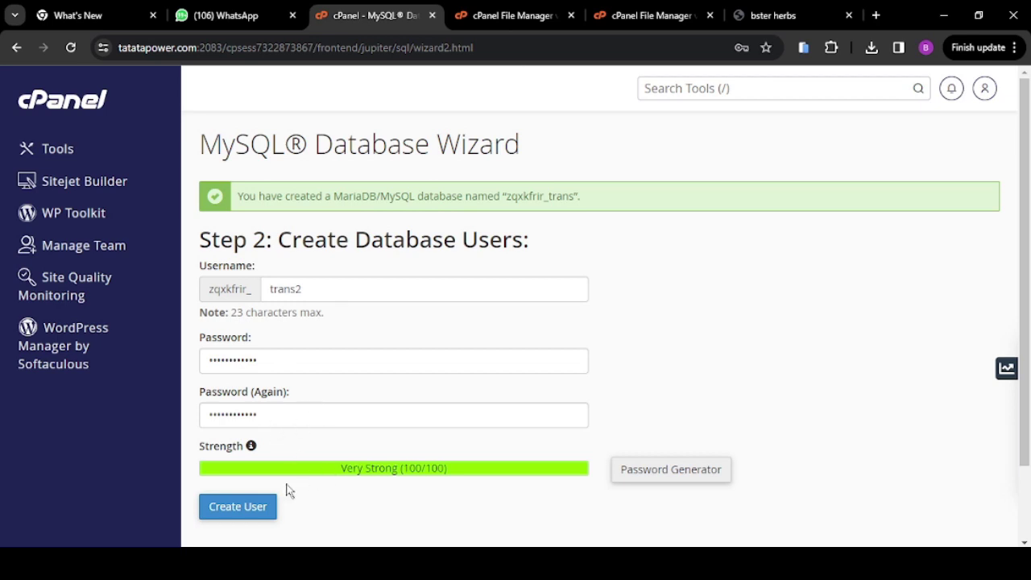
click(259, 517)
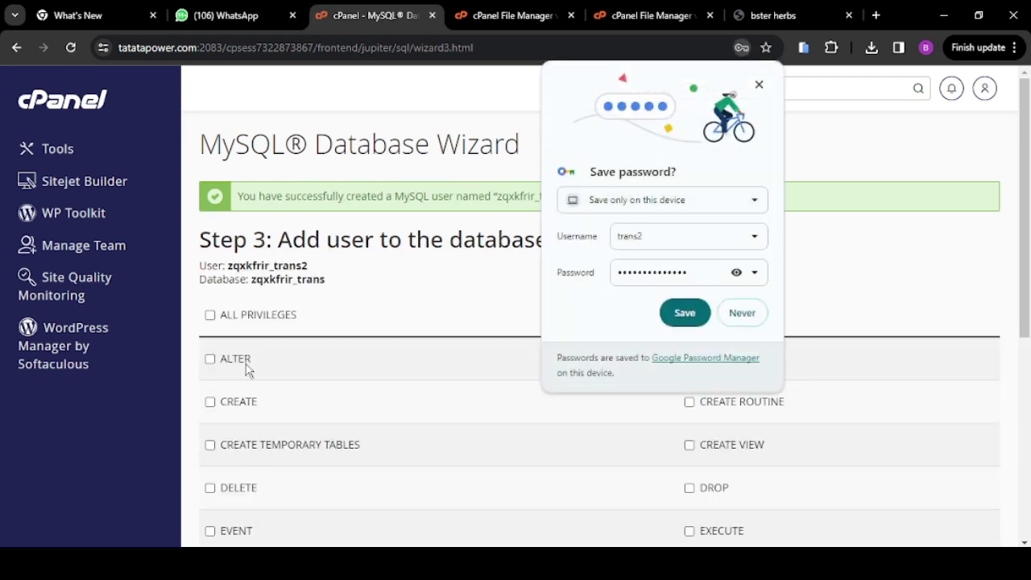
Dismiss the browser's save-password offer and copy the new user and database names
click(759, 85)
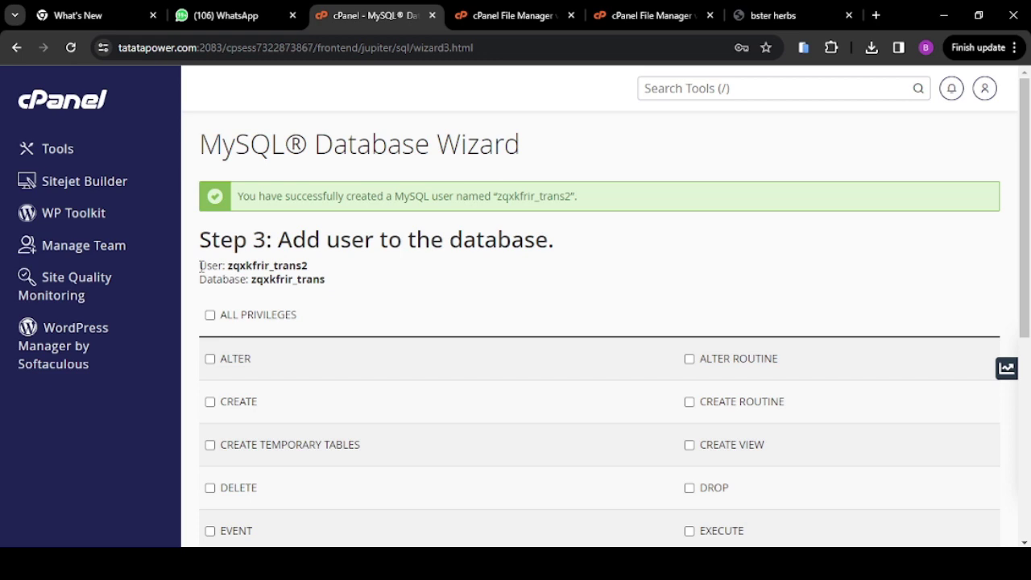
drag(201, 270, 329, 290)
right_click(275, 273)
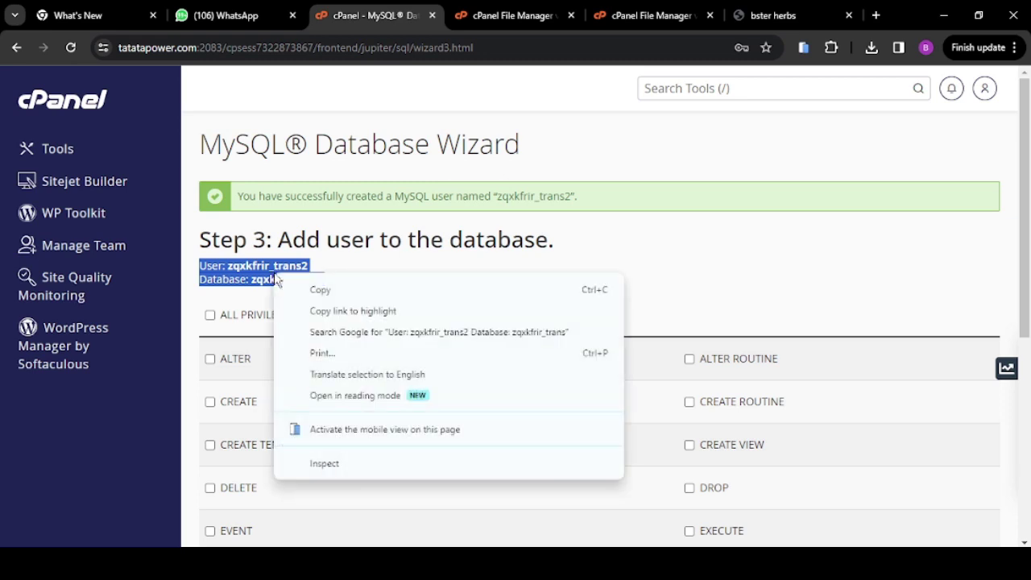
click(319, 292)
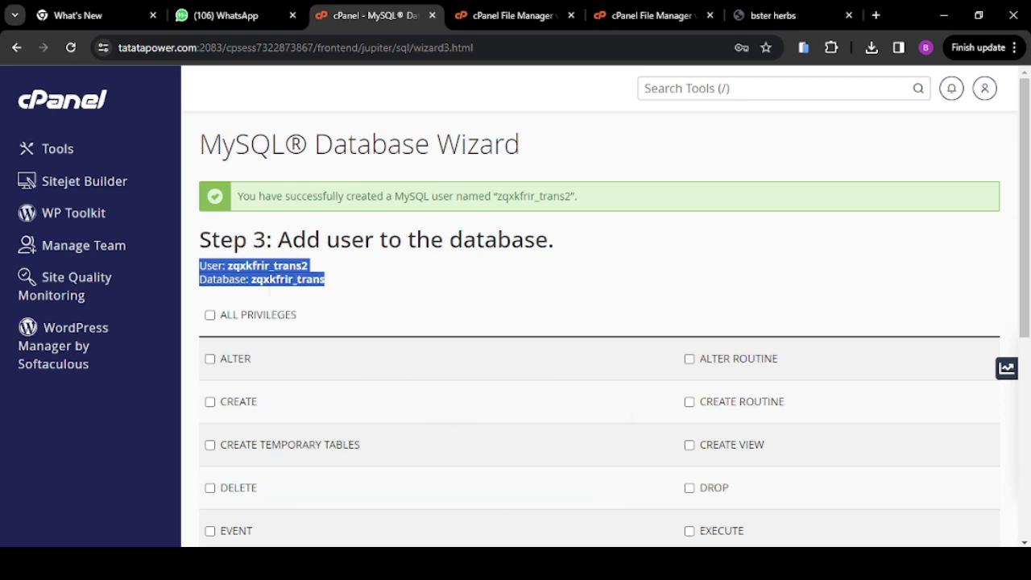
Add a password label in the note and paste the user and database names beneath it
key(alt+Tab)
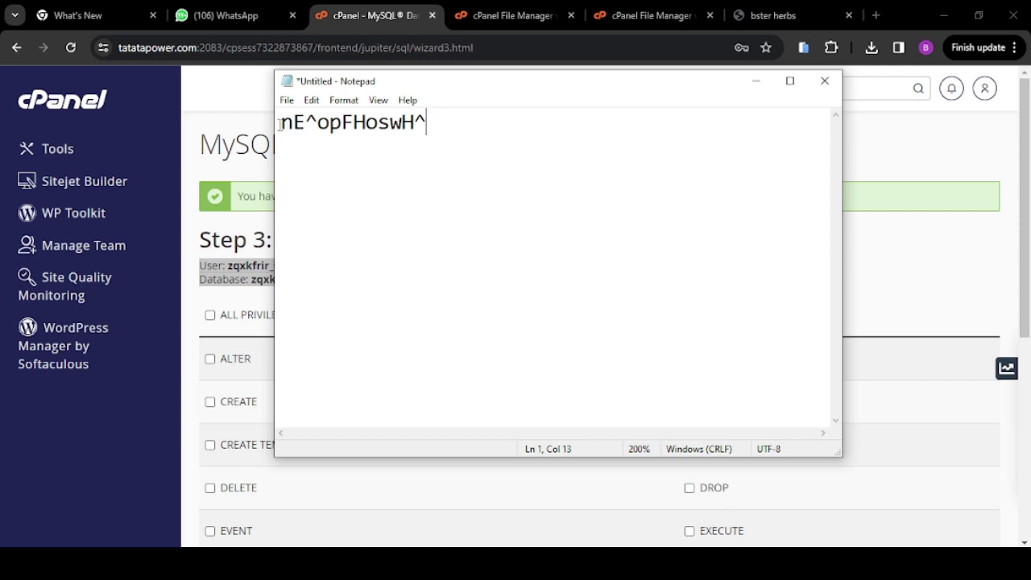
text(pas)
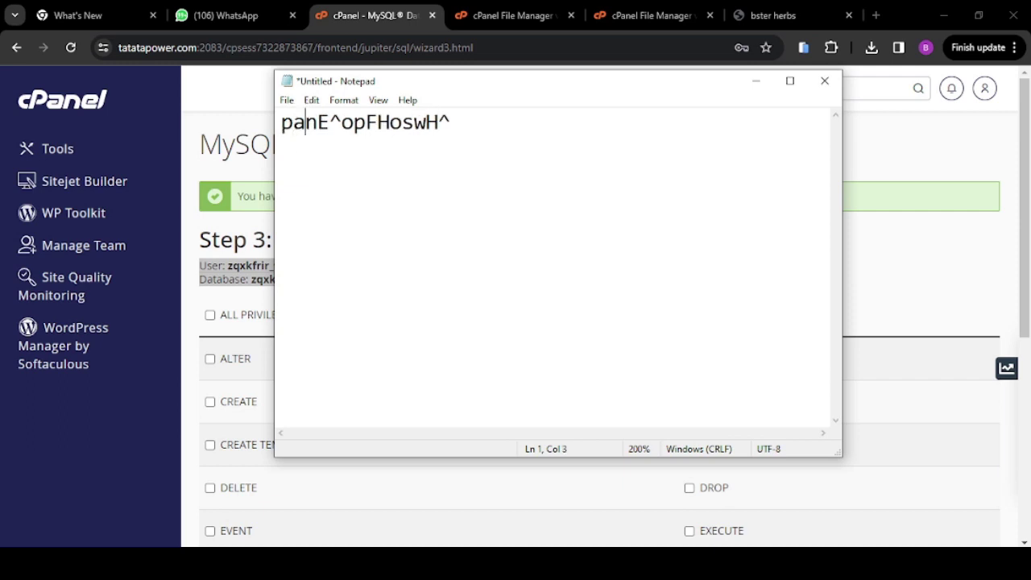
text(wp)
key(BackSpace)
text(ord)
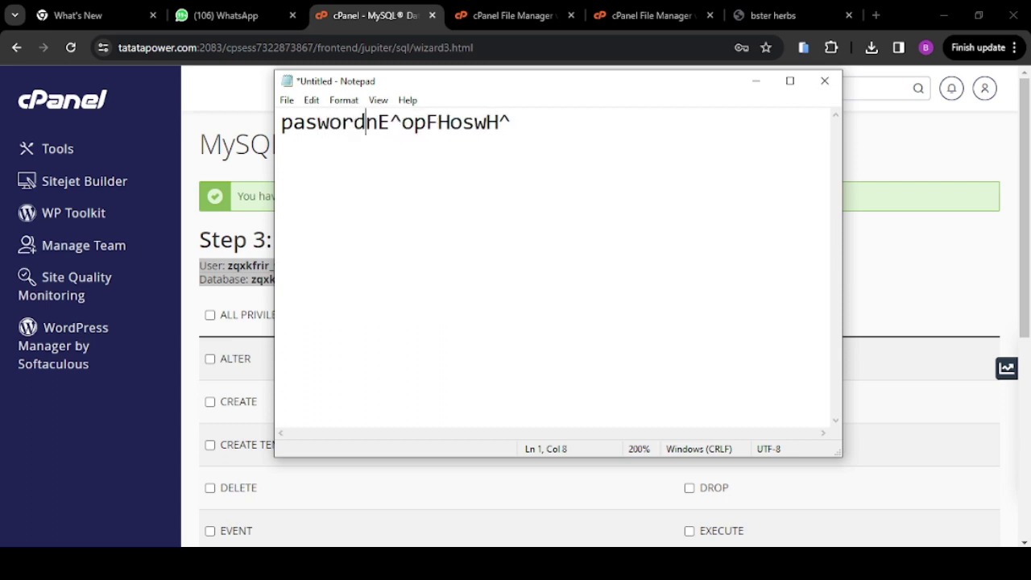
text(:)
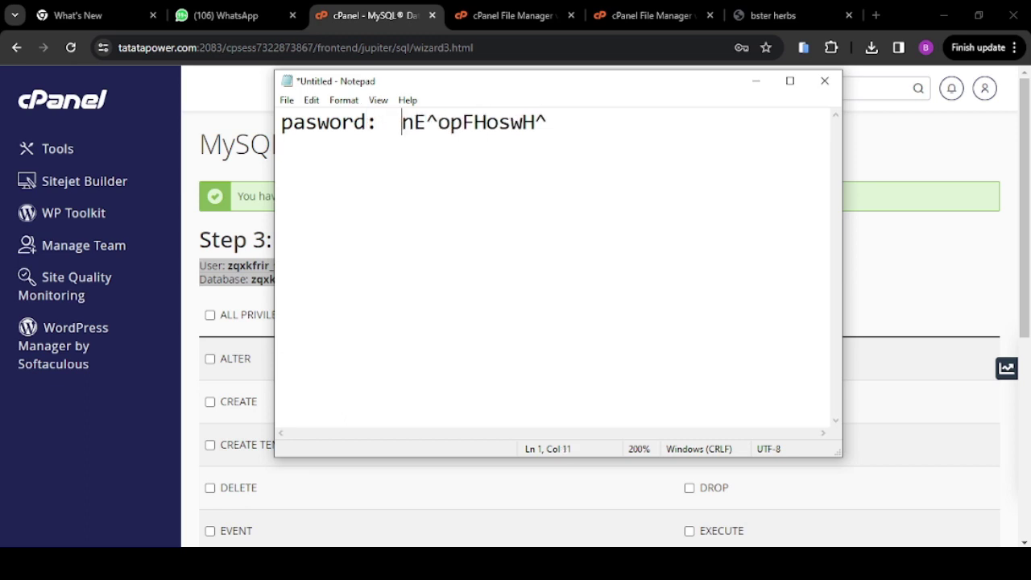
click(566, 123)
key(Return)
key(ctrl+v)
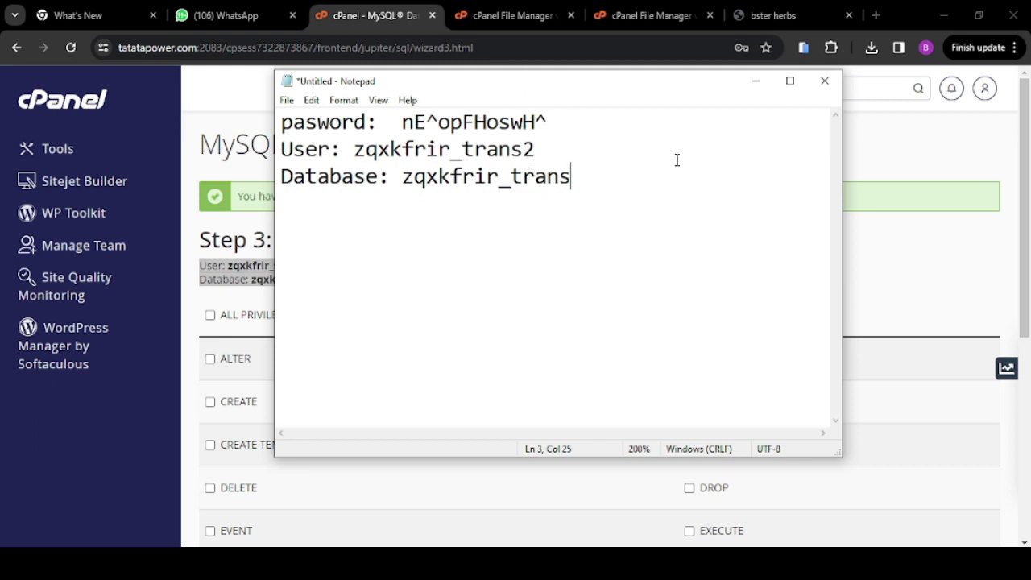
click(756, 81)
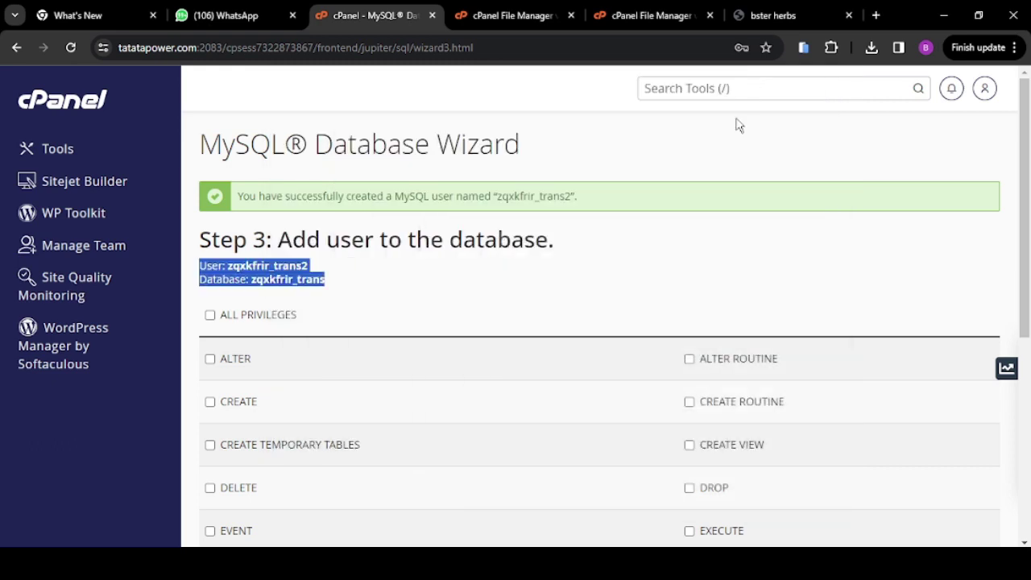
Grant zqxkfrir_trans2 ALL PRIVILEGES on zqxkfrir_trans and finish the wizard
click(214, 319)
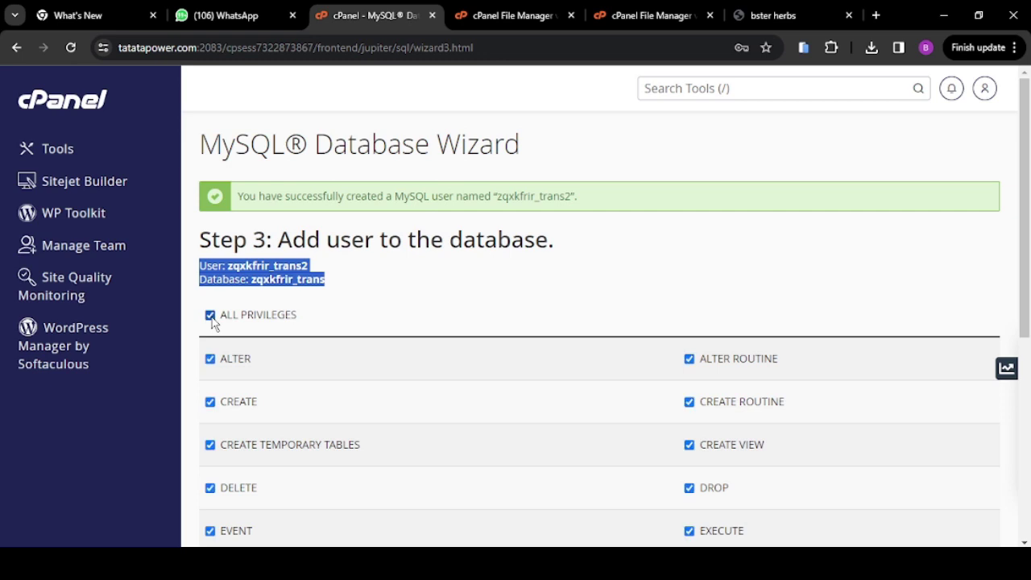
scroll(214, 322, down, 4)
scroll(214, 322, down, 1)
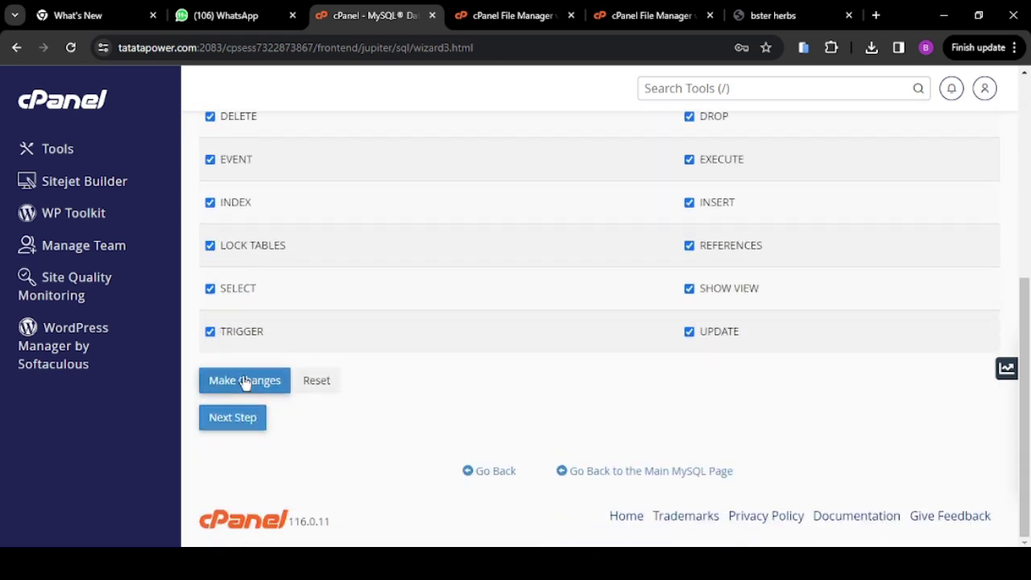
click(239, 424)
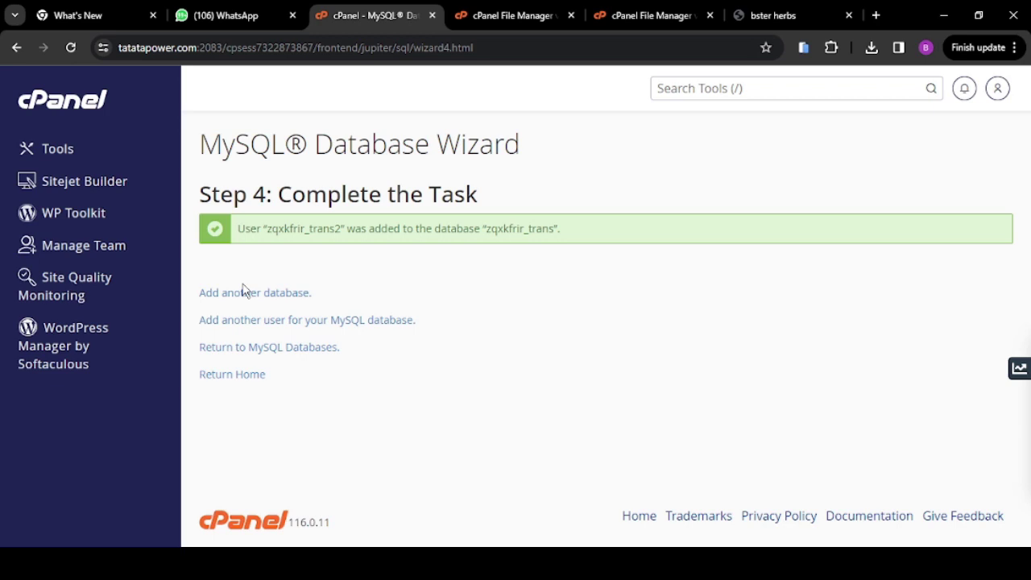
click(83, 108)
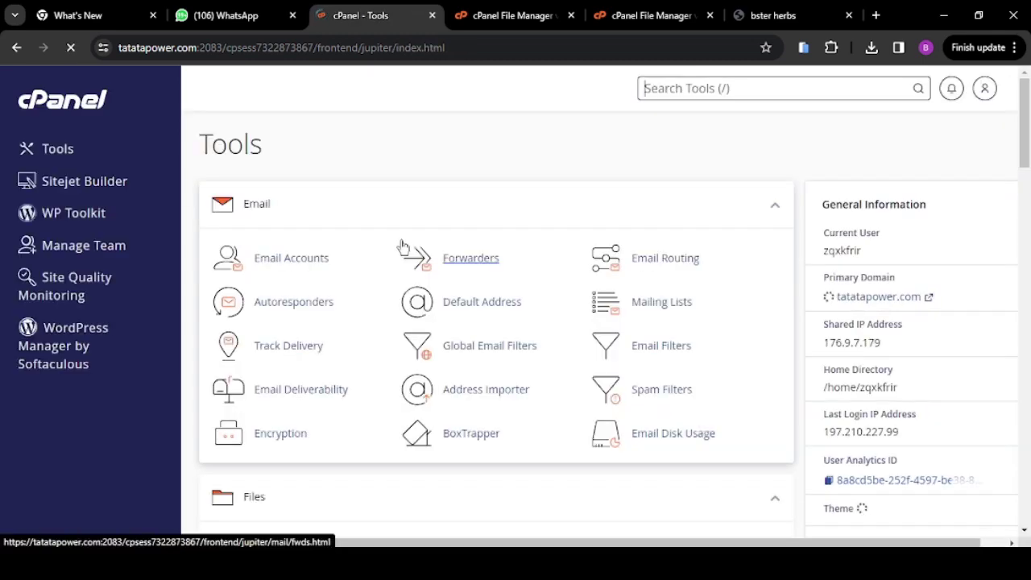
Check database.sql in File Manager, then launch phpMyAdmin and expand the account's databases
scroll(406, 274, down, 5)
scroll(346, 315, up, 1)
scroll(329, 322, down, 3)
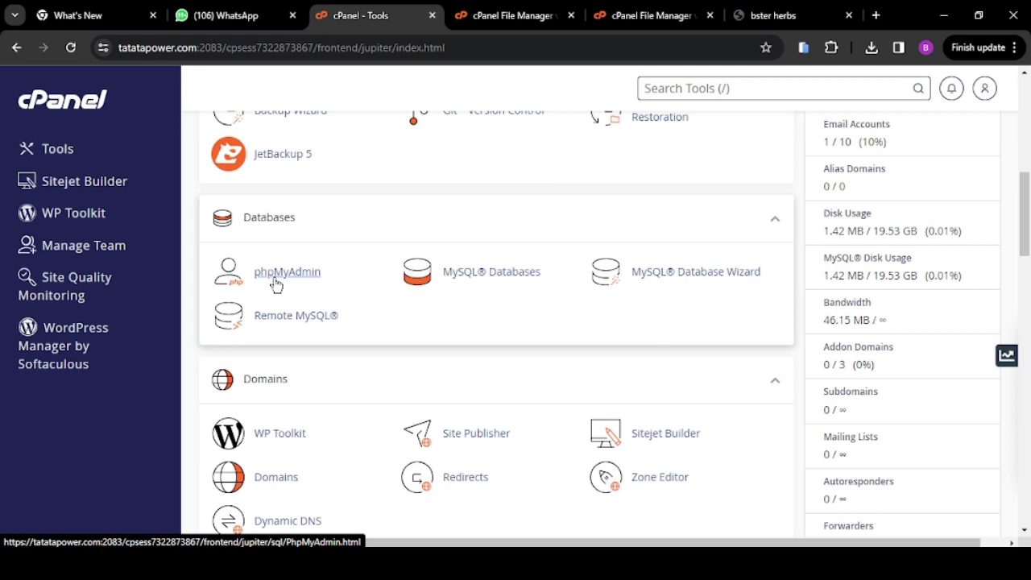
click(665, 16)
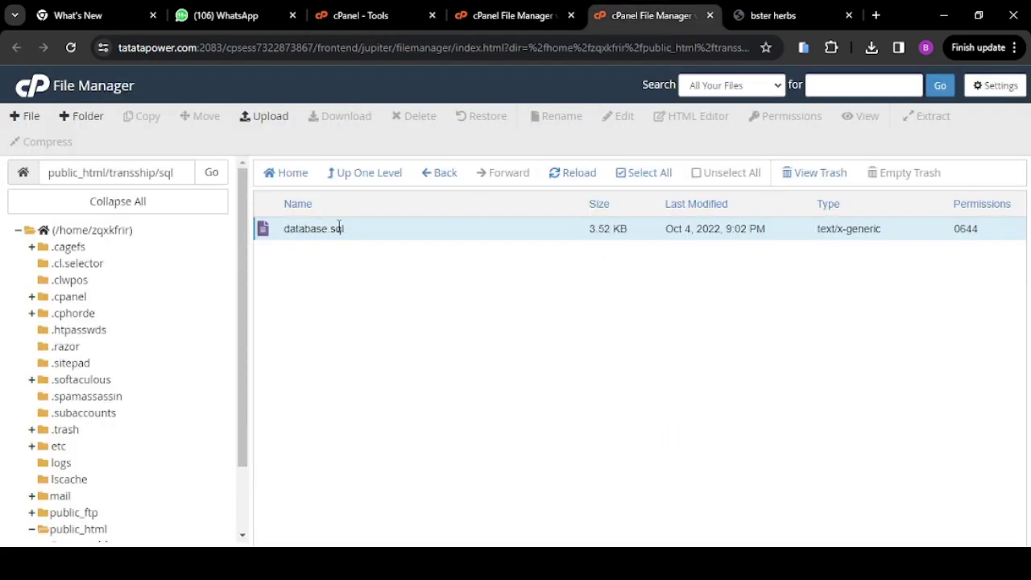
click(355, 15)
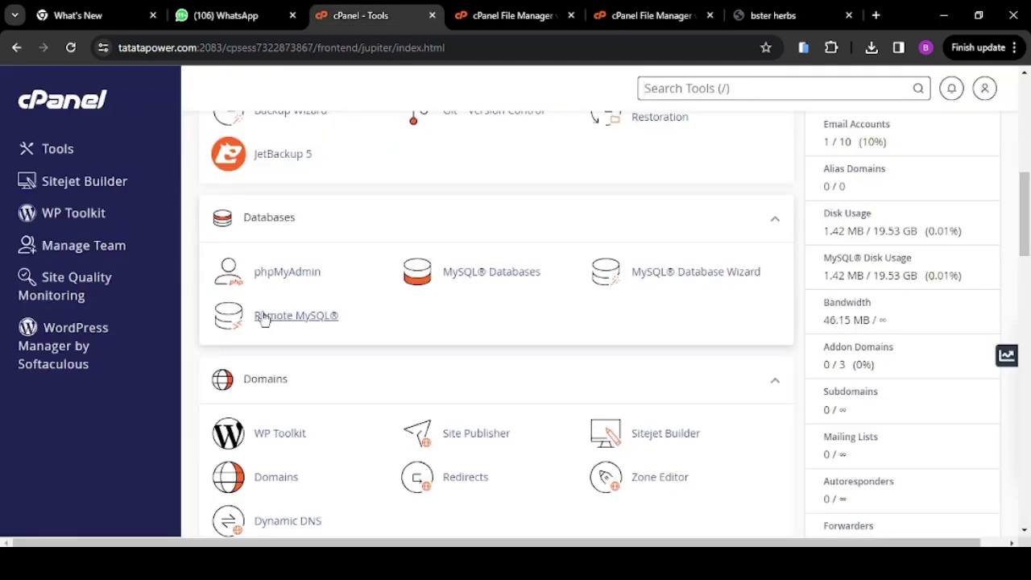
click(276, 276)
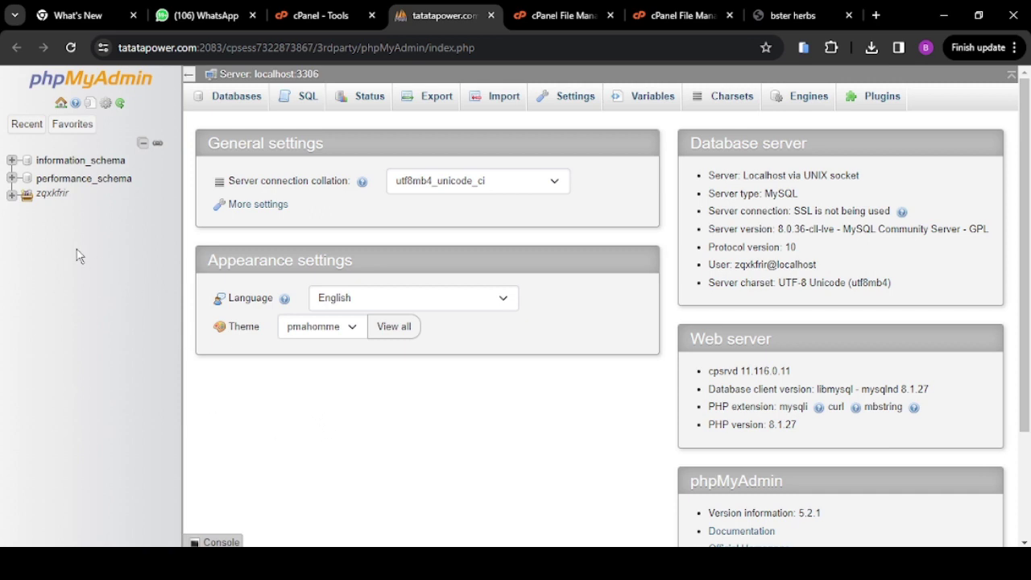
click(11, 196)
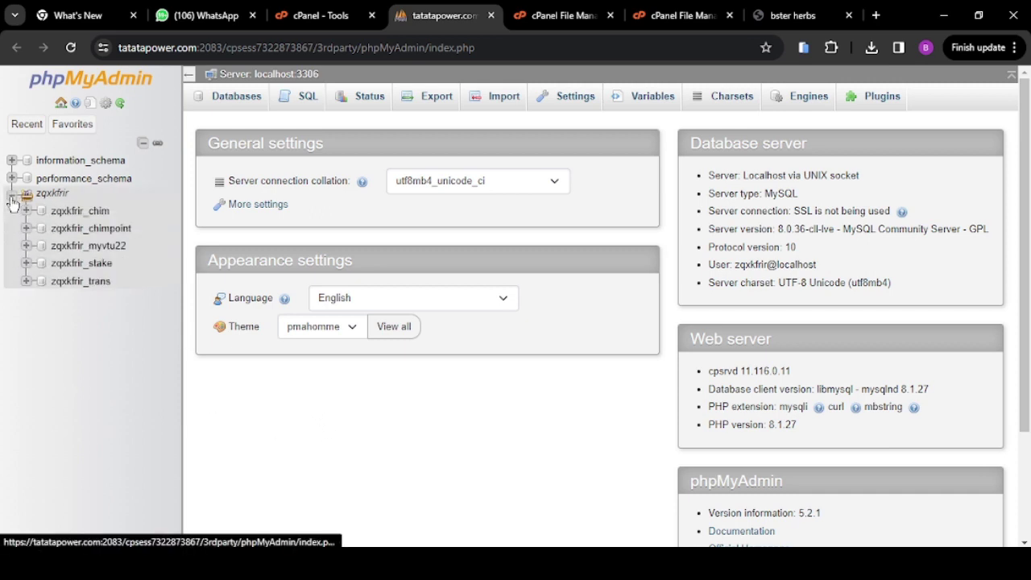
Select the empty zqxkfrir_trans database and bring up its Import page file picker
click(71, 283)
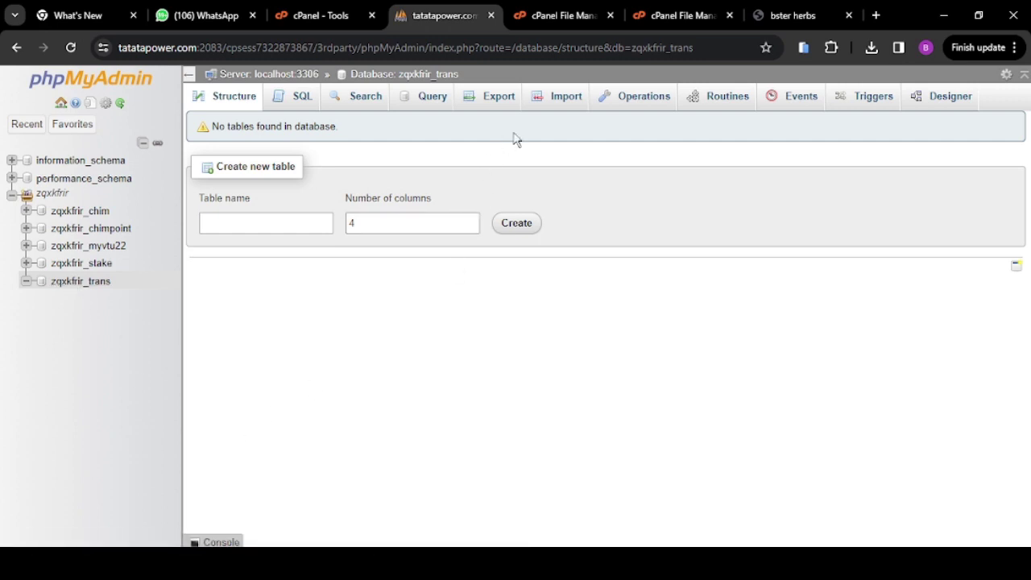
click(553, 109)
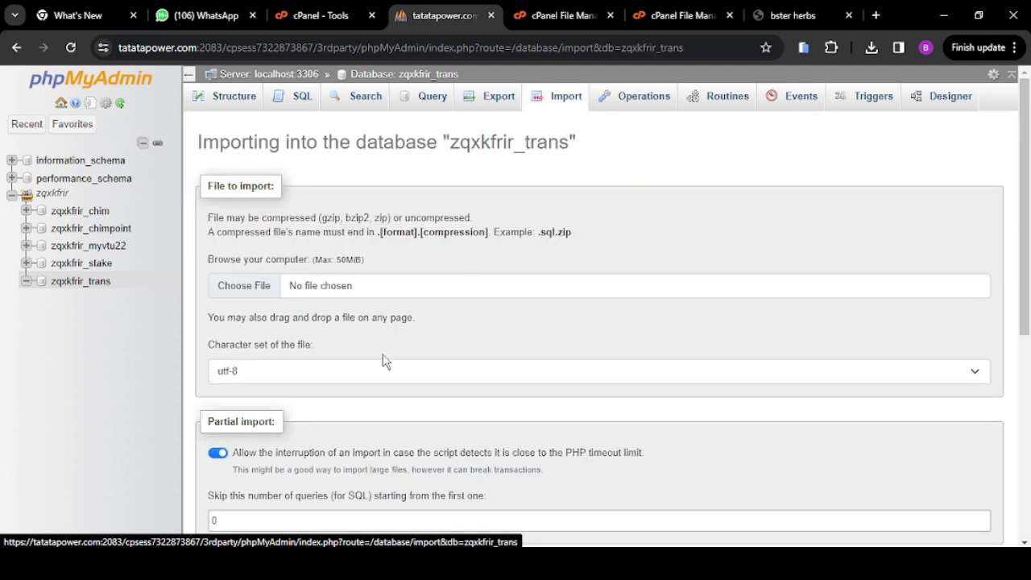
click(250, 291)
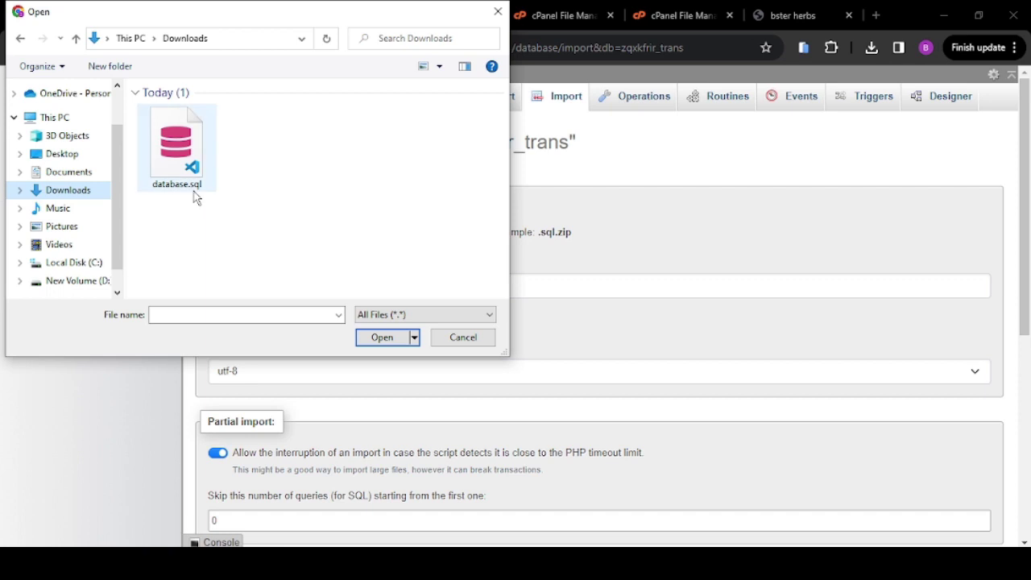
Import database.sql from Downloads into zqxkfrir_trans, creating the admin and tracking tables
click(182, 153)
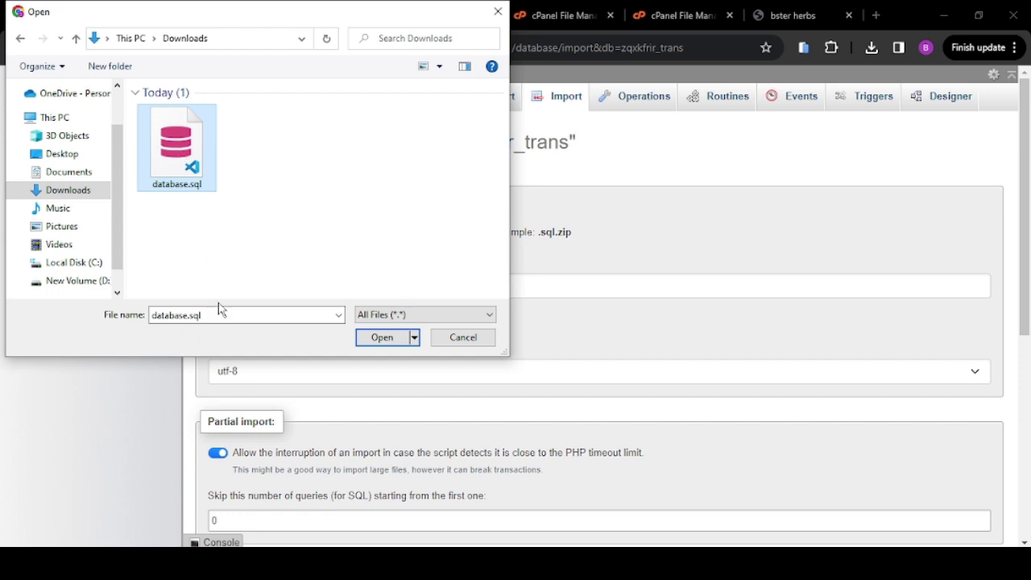
click(387, 343)
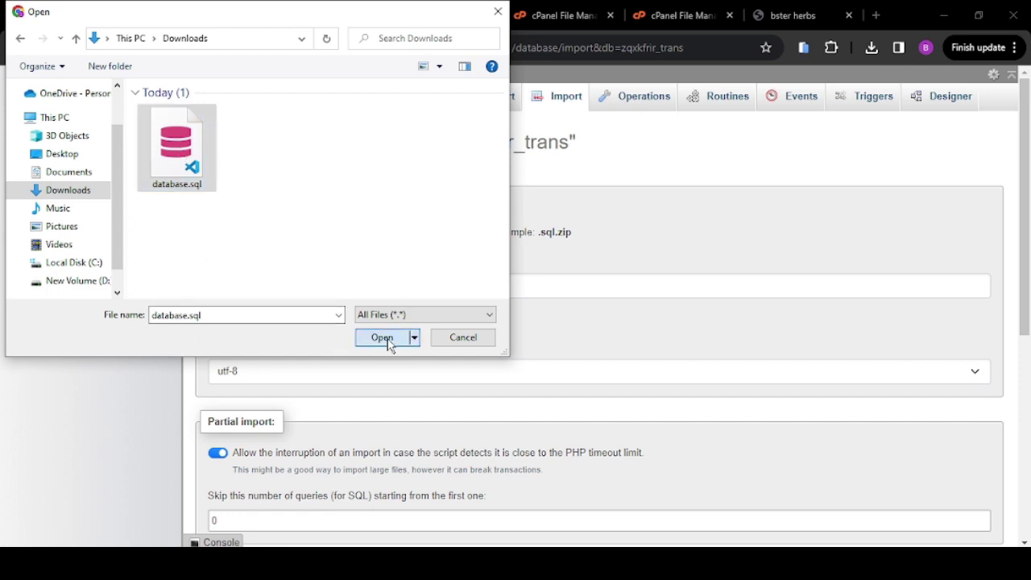
scroll(280, 338, down, 5)
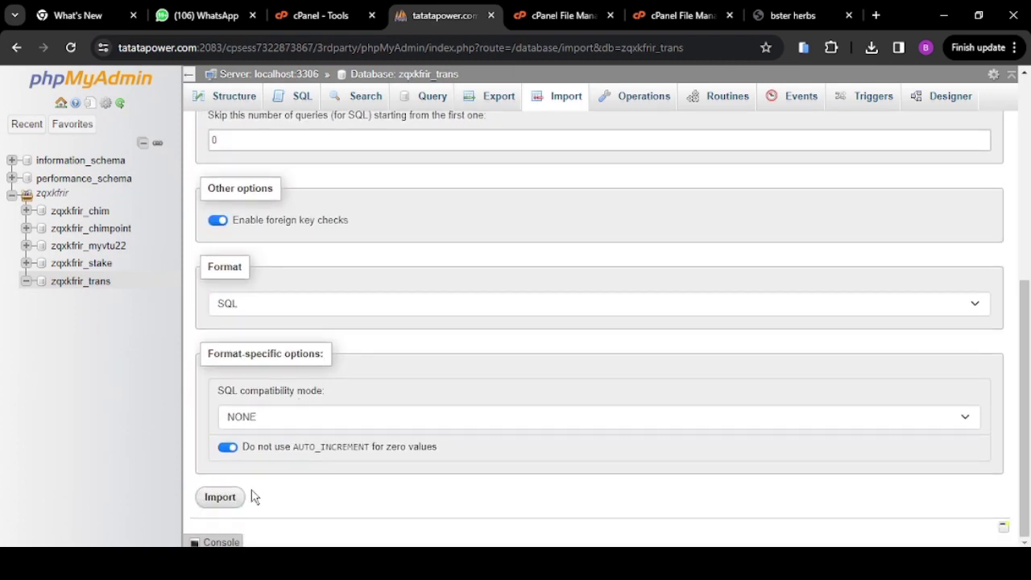
click(226, 501)
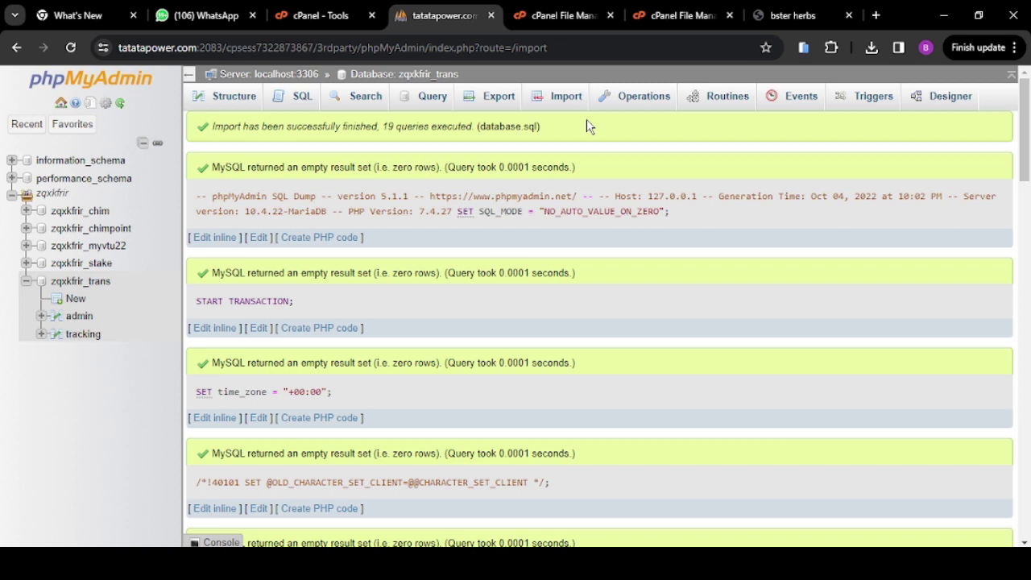
Return File Manager to public_html/transship and open db.php in the editor
click(656, 17)
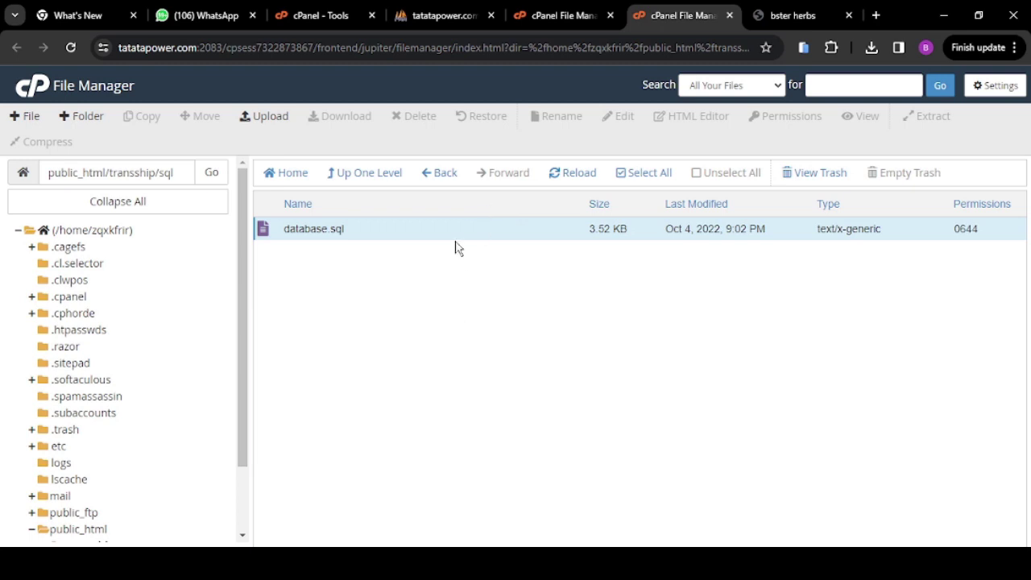
click(435, 179)
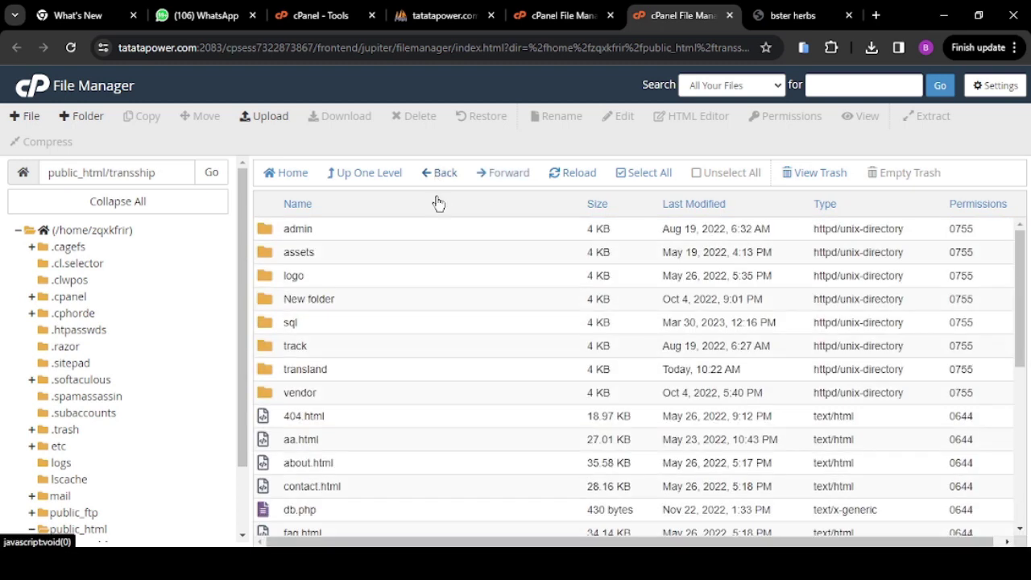
scroll(385, 395, down, 2)
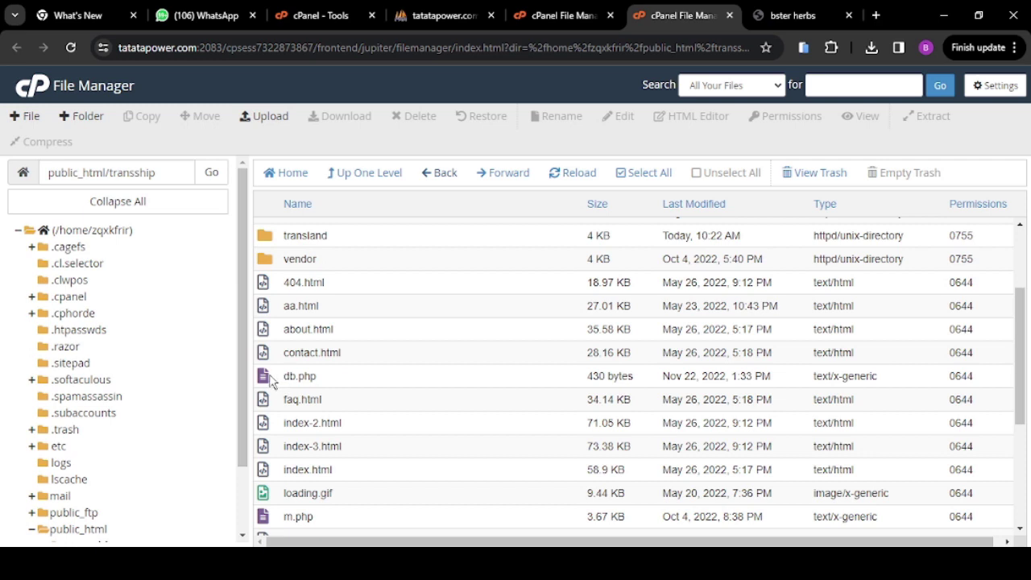
right_click(272, 381)
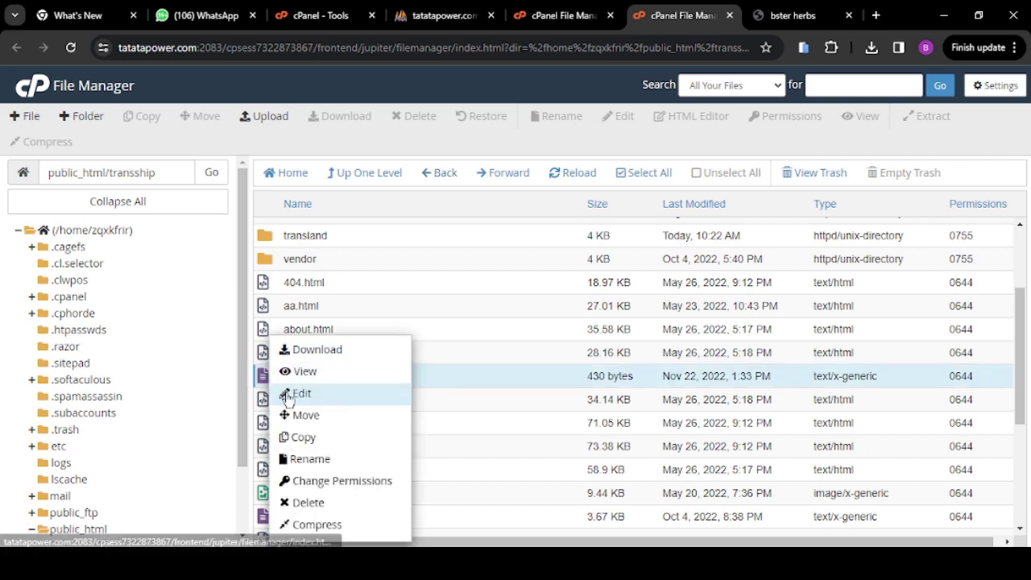
click(284, 394)
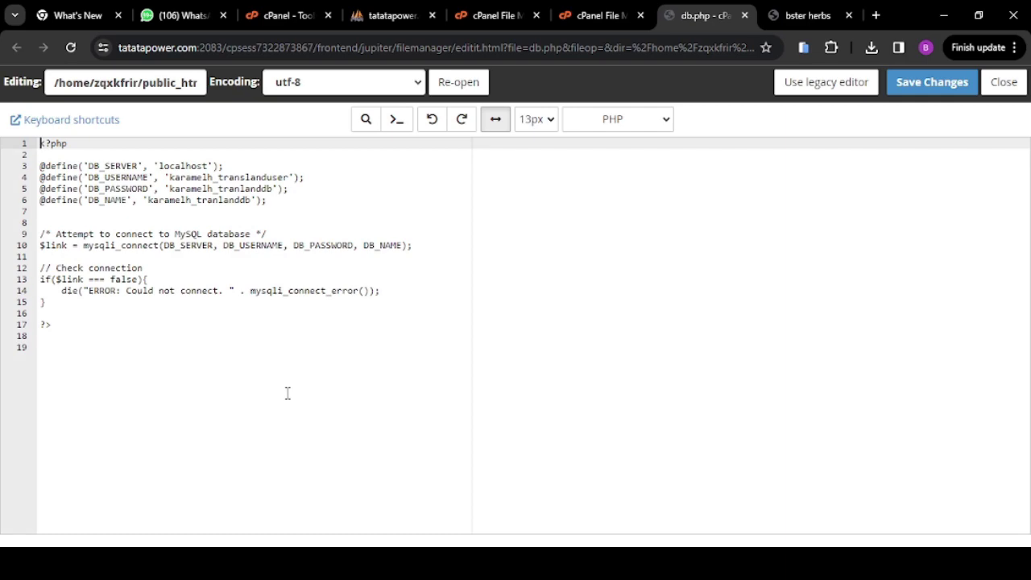
Zoom the editor and paste the new password from the notes over DB_PASSWORD on line 5
key(ctrl+plus)
key(ctrl+plus)
key(ctrl+plus)
key(ctrl+plus)
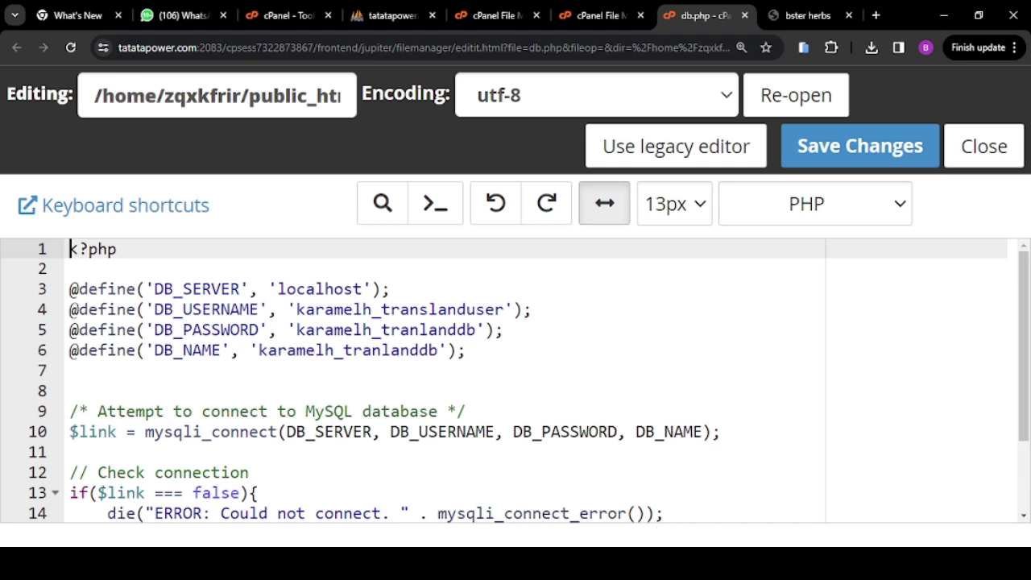
key(alt+Tab)
drag(547, 121, 401, 122)
right_click(411, 121)
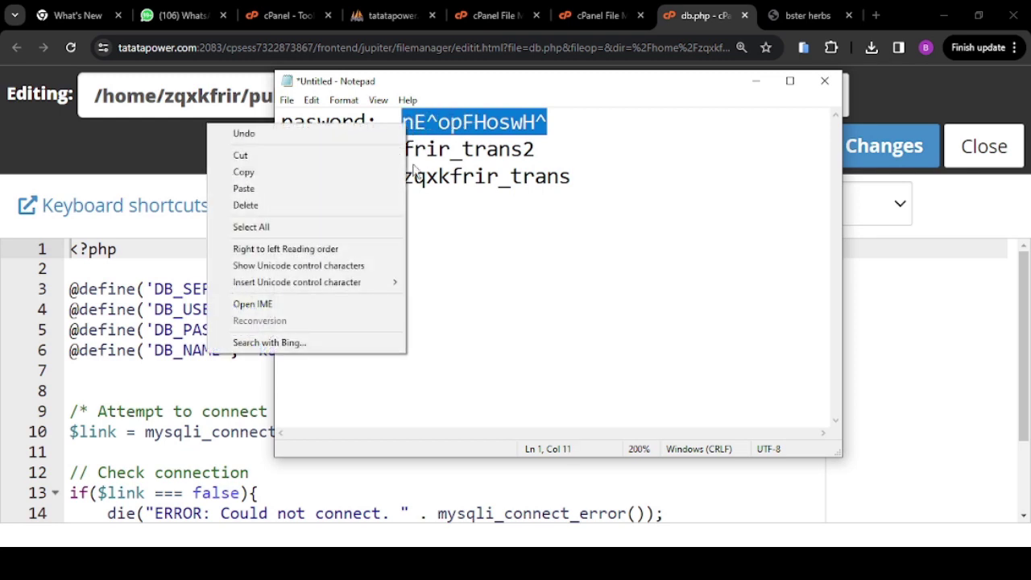
click(286, 173)
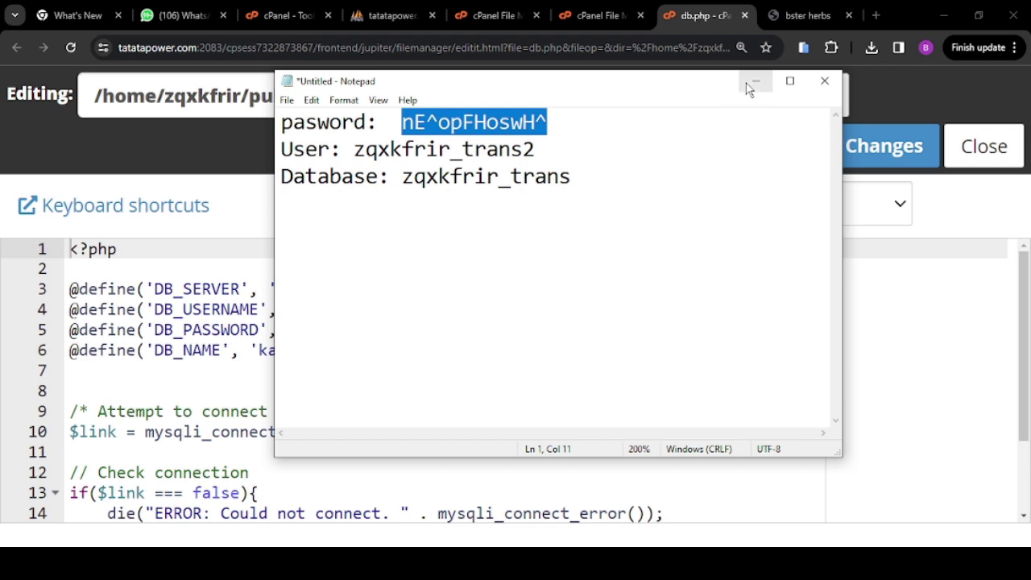
click(755, 81)
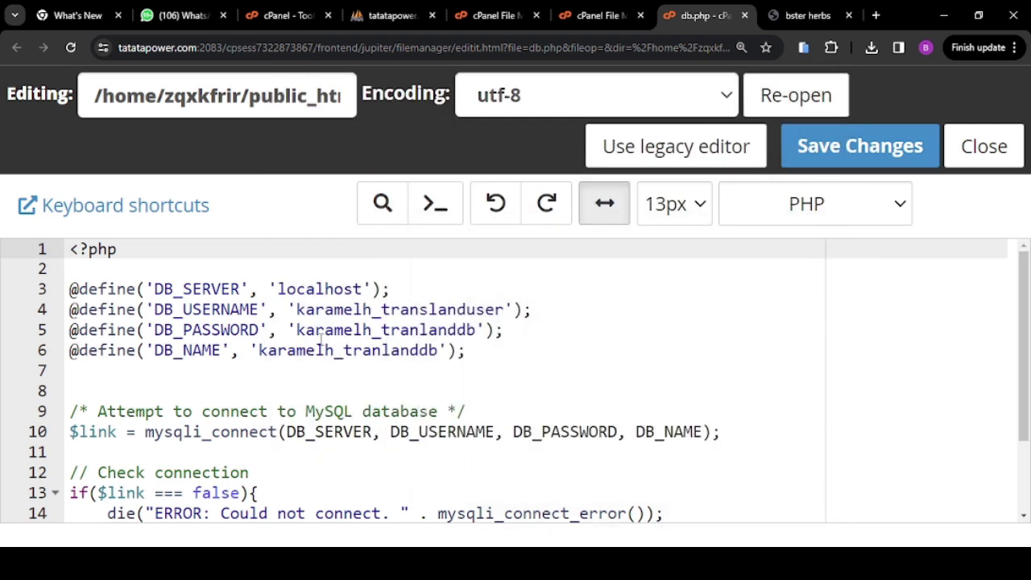
drag(476, 331, 298, 331)
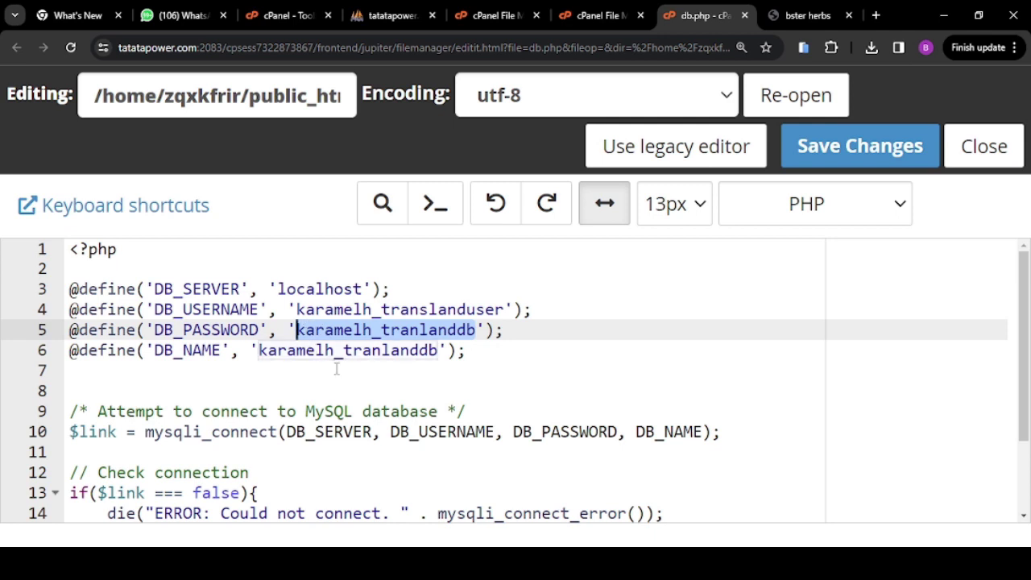
key(ctrl+v)
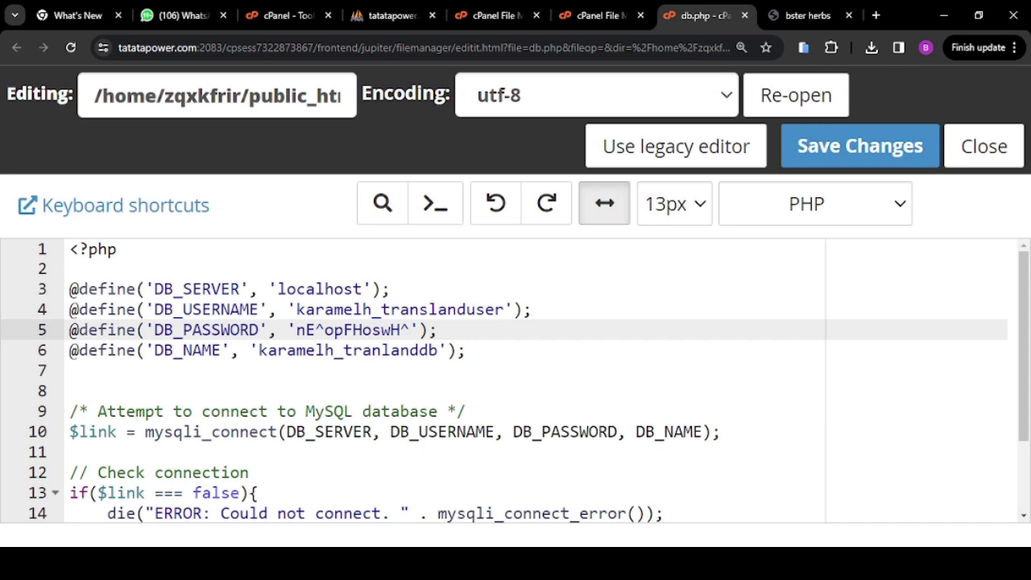
Replace the DB_USERNAME value on line 4 with the new database user from the notes
mouse_move(759, 562)
click(697, 465)
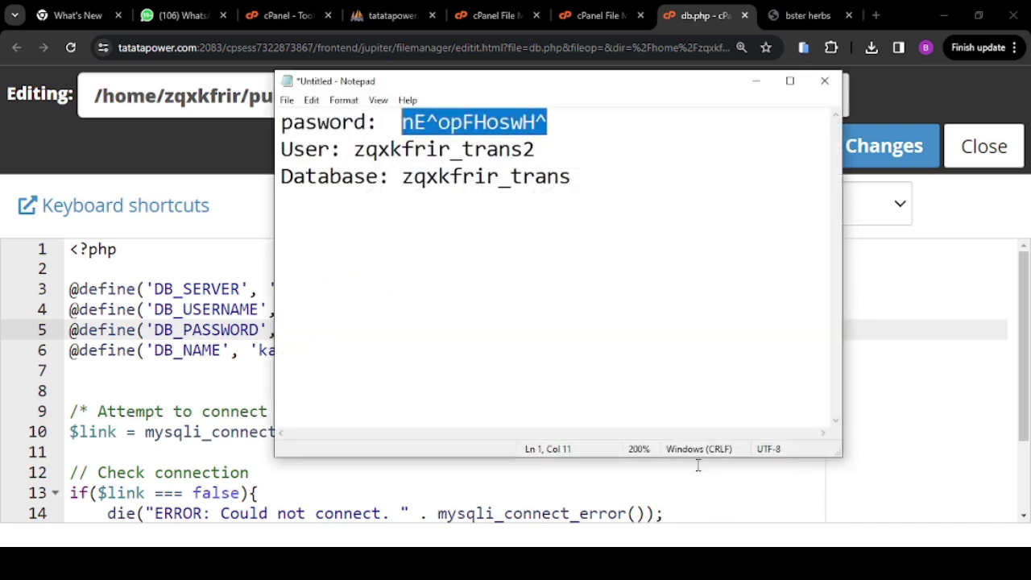
drag(538, 151, 355, 154)
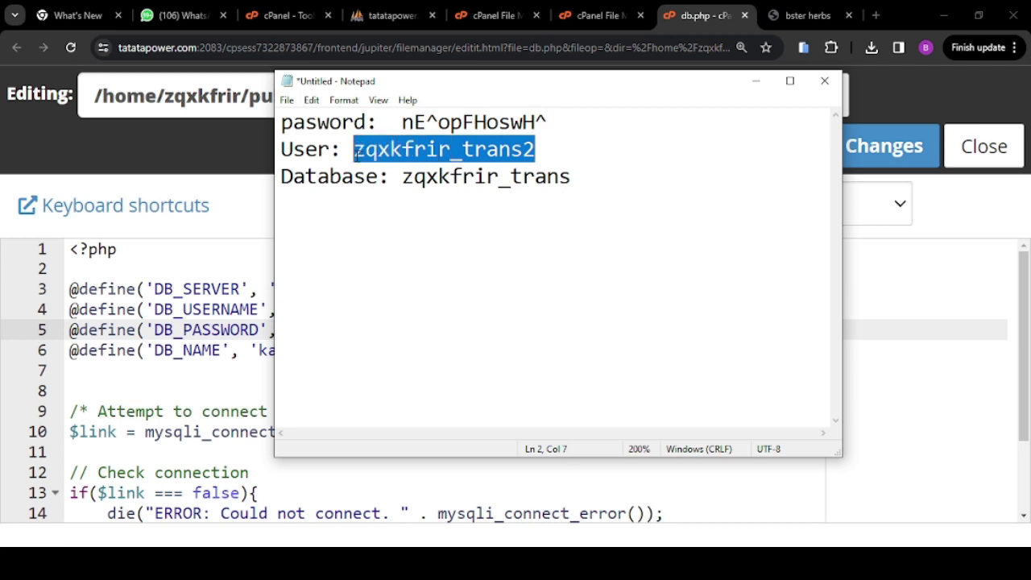
right_click(360, 156)
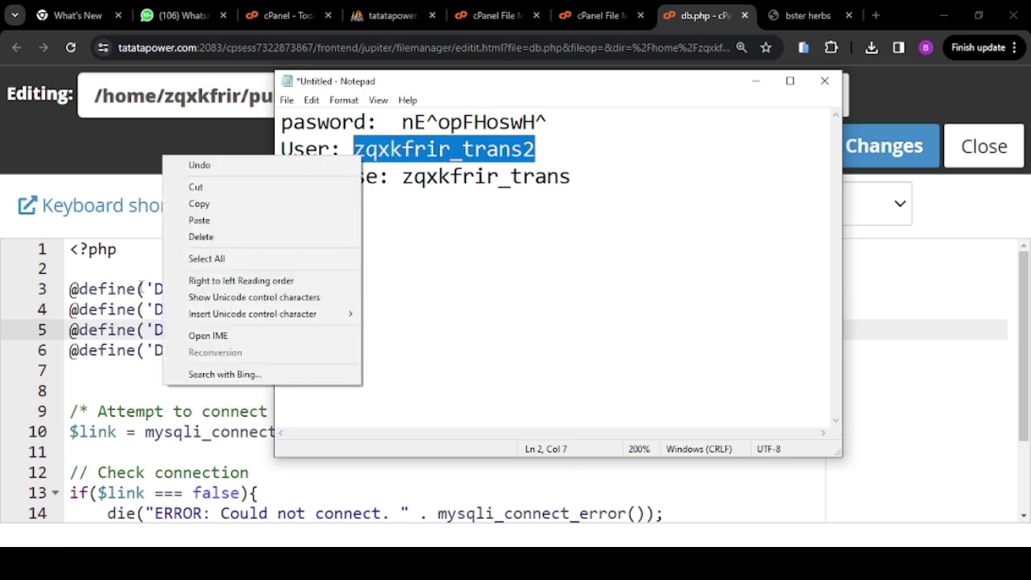
click(211, 206)
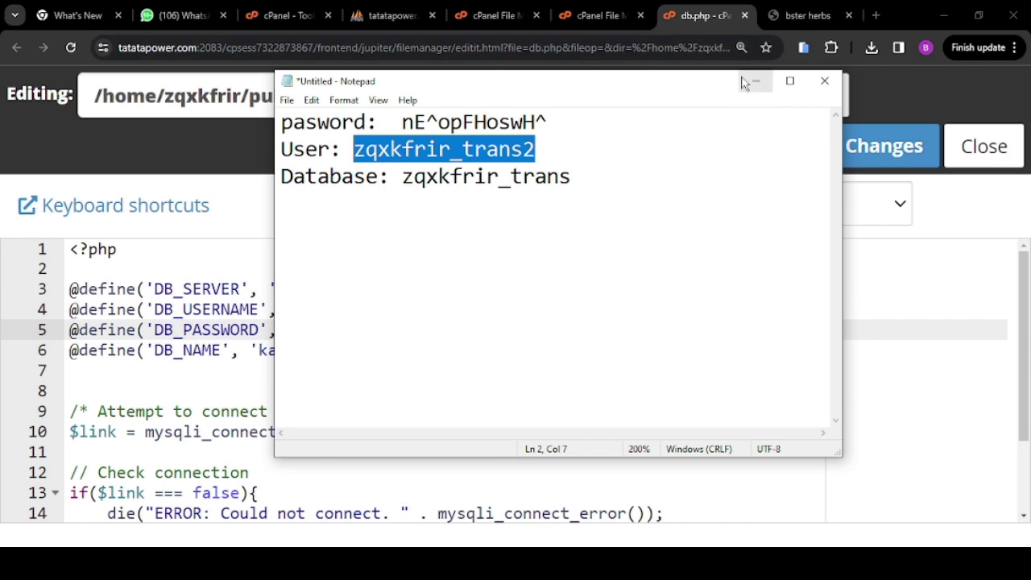
click(755, 81)
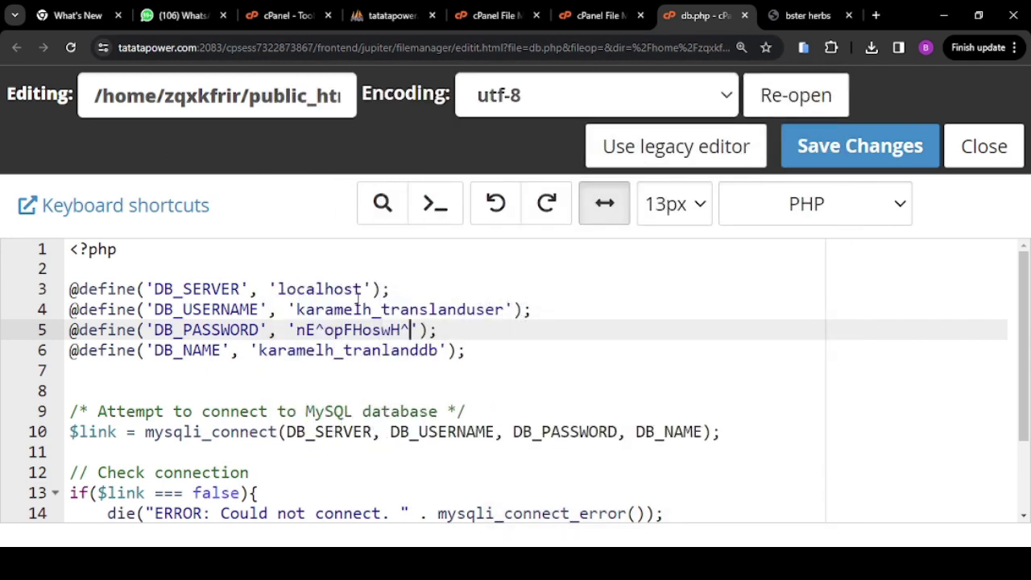
drag(502, 309, 296, 309)
key(ctrl+v)
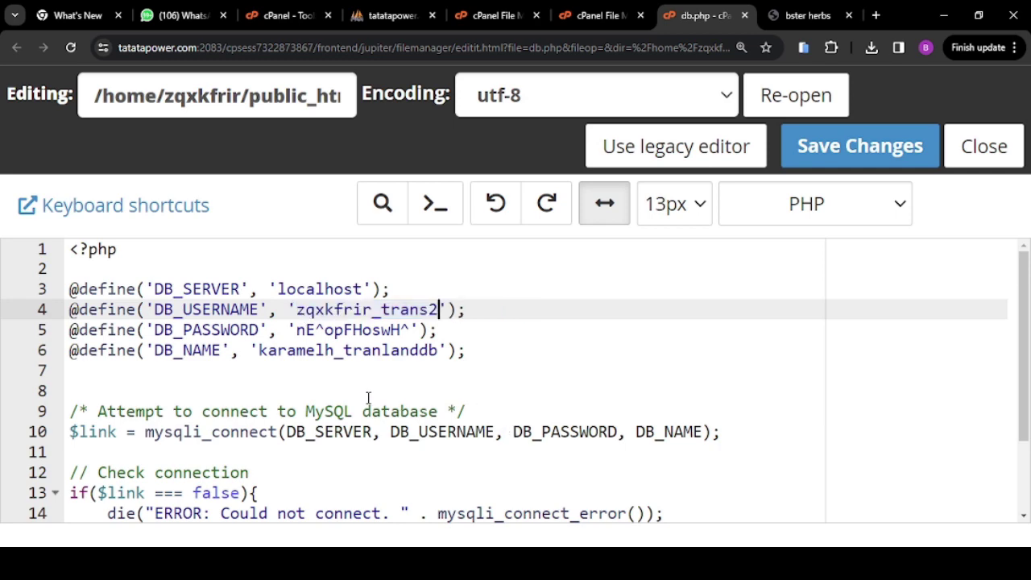
Set DB_NAME on line 6 to zqxkfrir_trans and save db.php
key(alt+Tab)
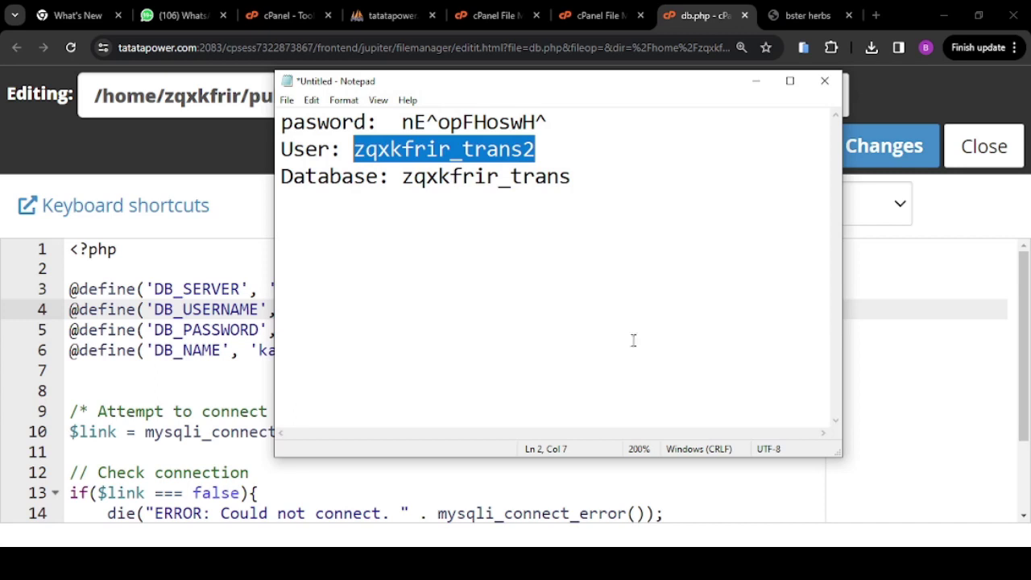
drag(579, 184, 400, 184)
right_click(416, 189)
click(266, 235)
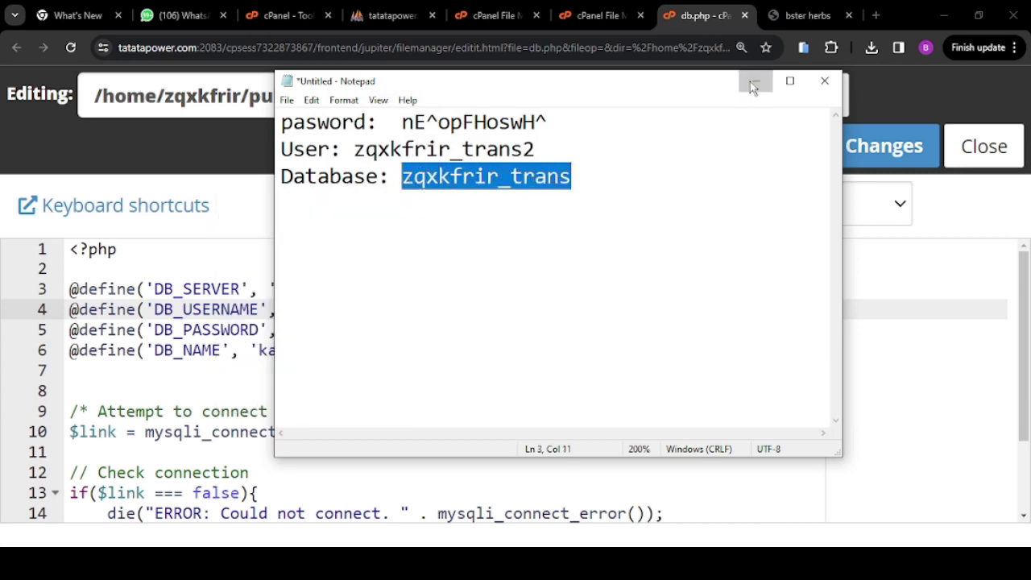
click(755, 81)
drag(437, 351, 266, 366)
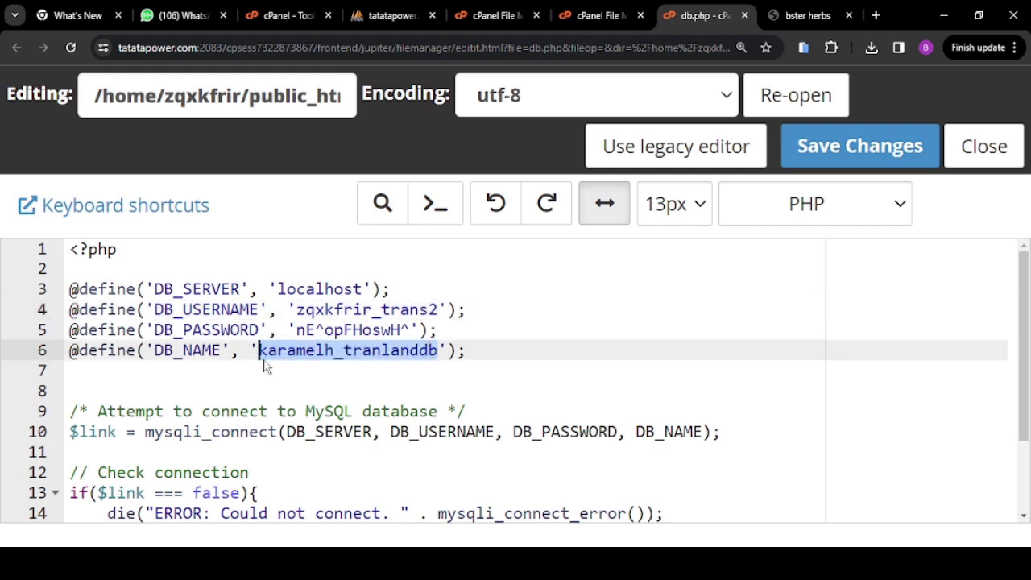
key(ctrl+v)
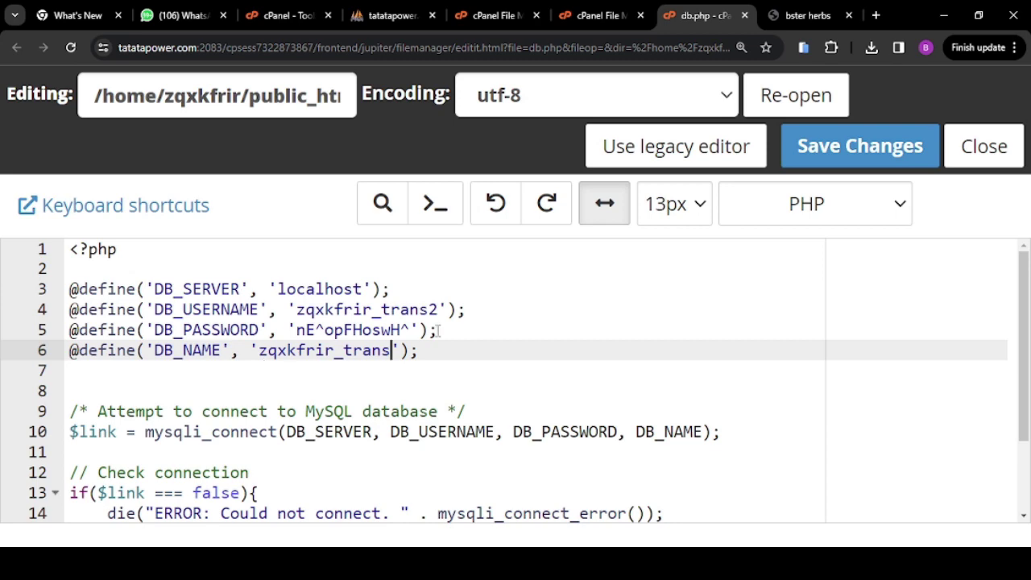
key(ctrl+minus)
key(ctrl+minus)
key(ctrl+minus)
key(ctrl+plus)
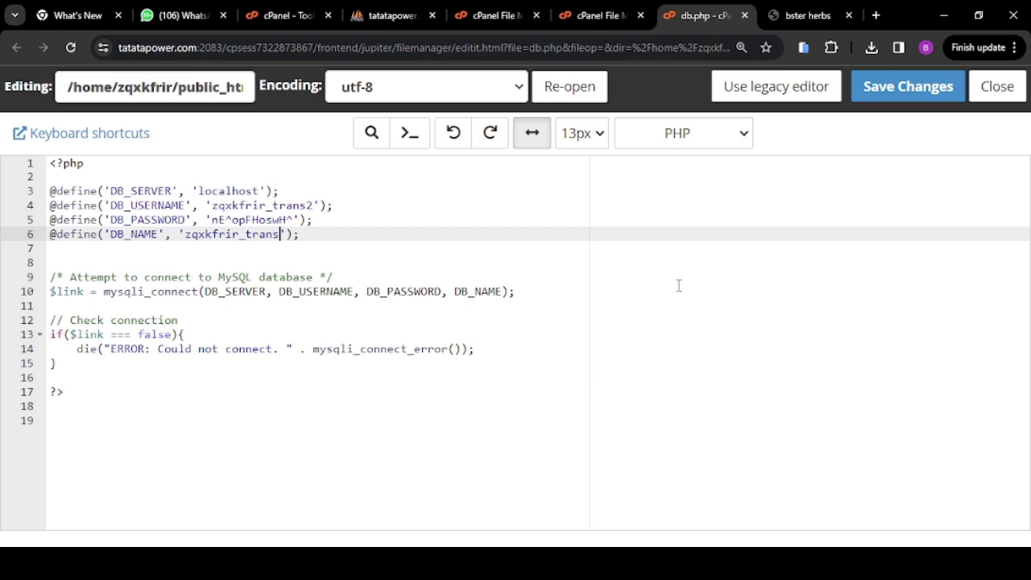
click(908, 92)
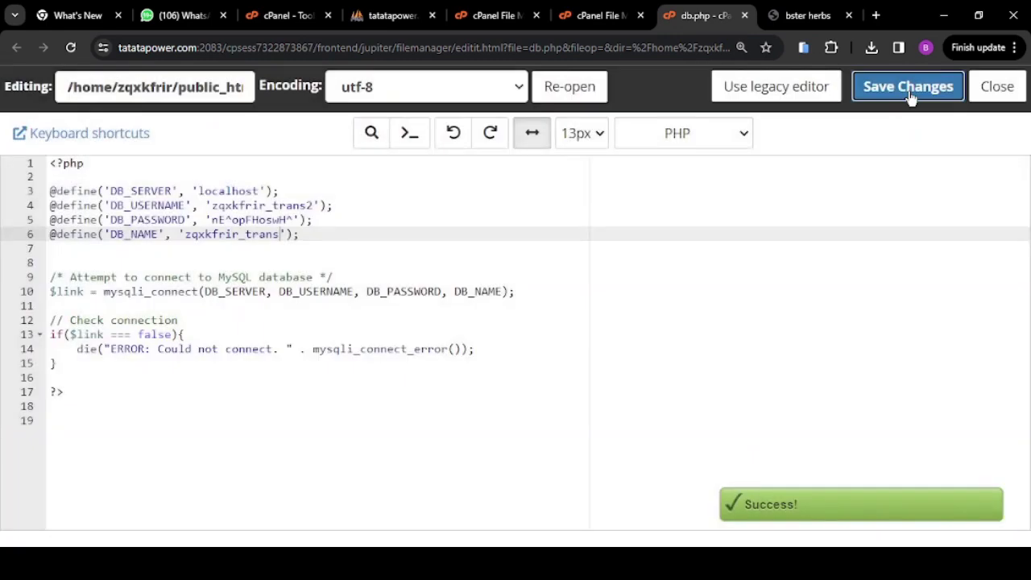
Open the primary domain tatatapower.com in a new tab from cPanel
click(272, 16)
scroll(514, 183, up, 5)
scroll(883, 269, up, 2)
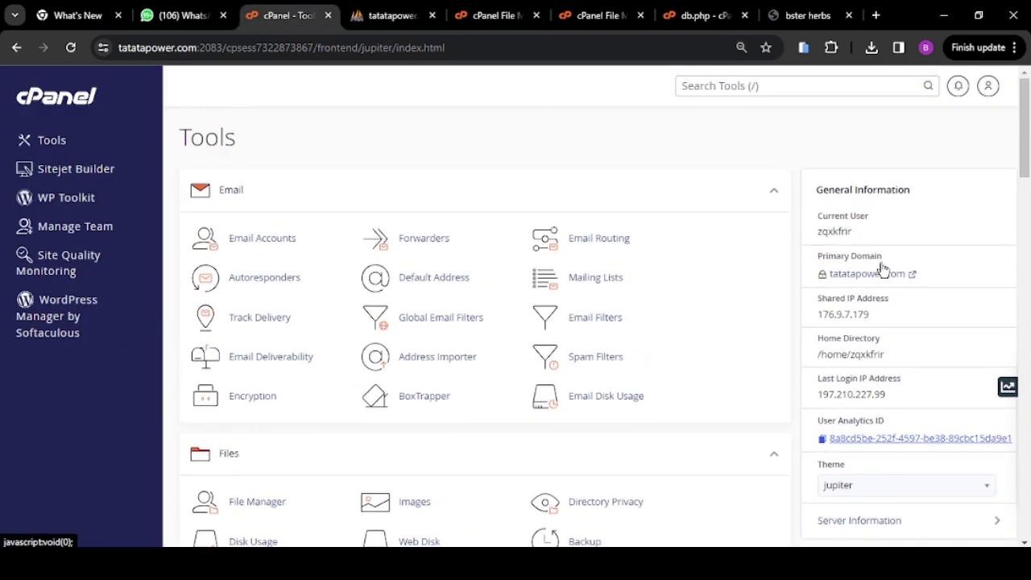
right_click(894, 282)
click(734, 293)
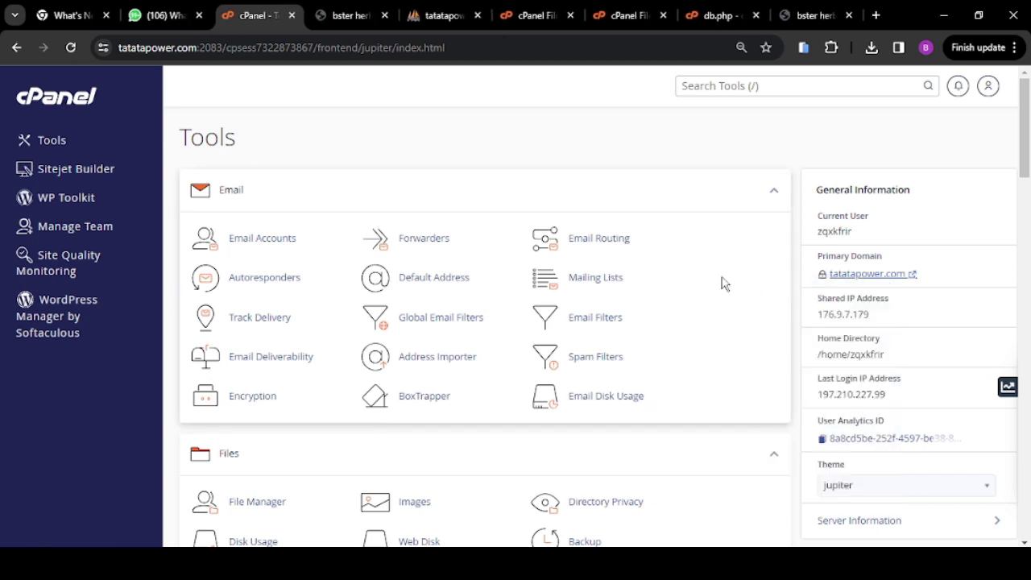
click(348, 16)
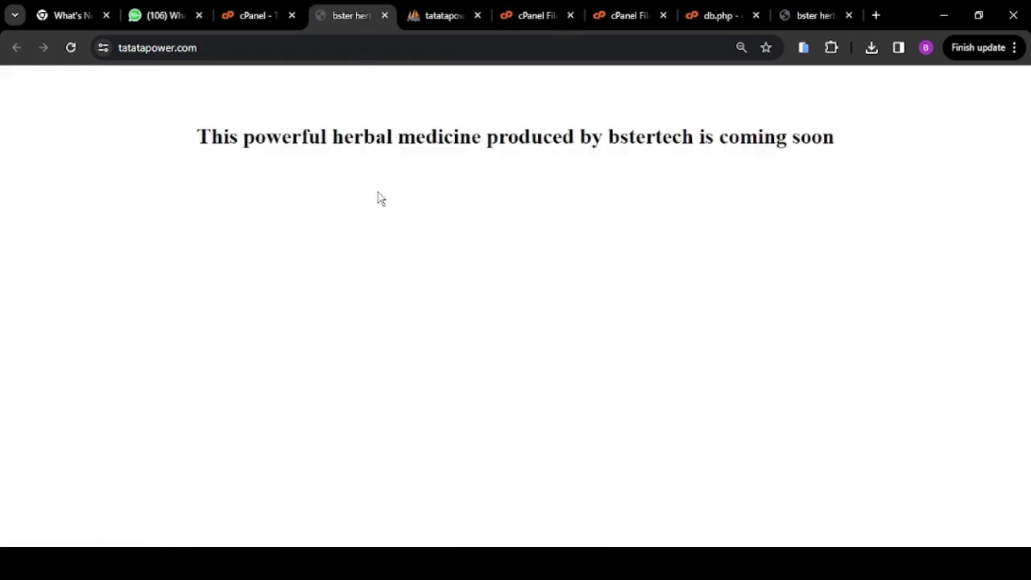
Copy 'transship' from the File Manager path and return to the coming-soon page's address
click(520, 20)
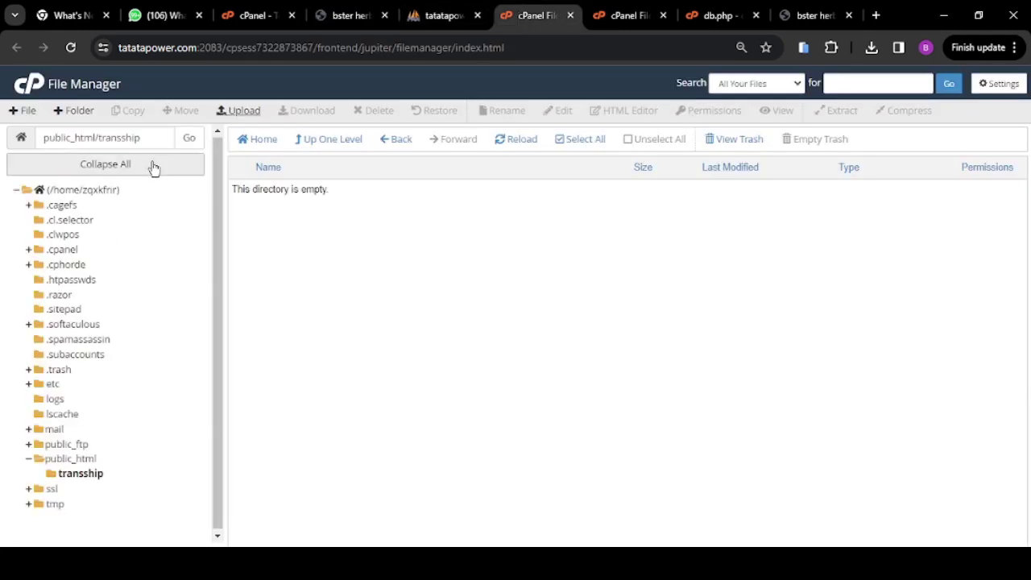
drag(150, 138, 101, 166)
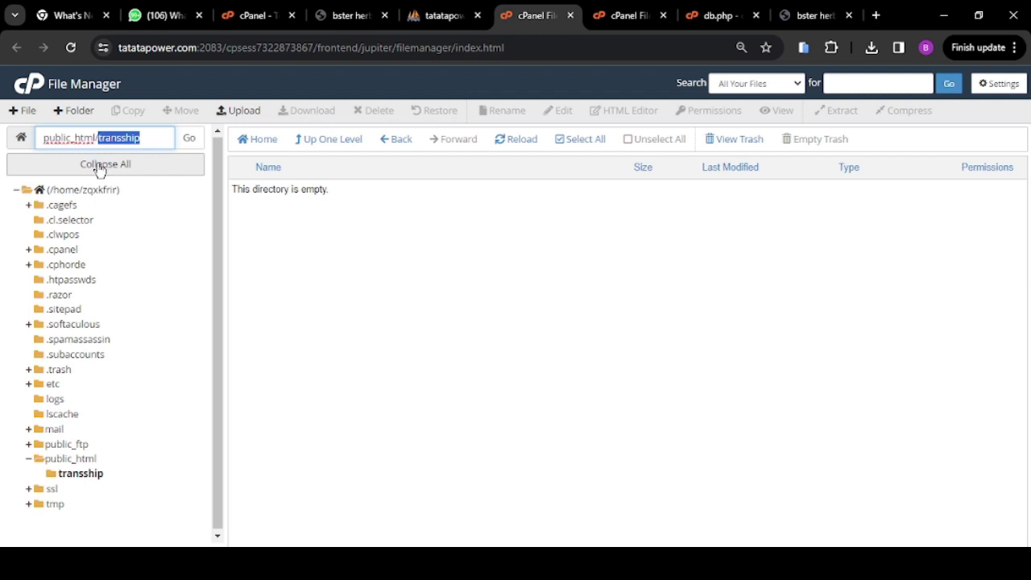
right_click(117, 137)
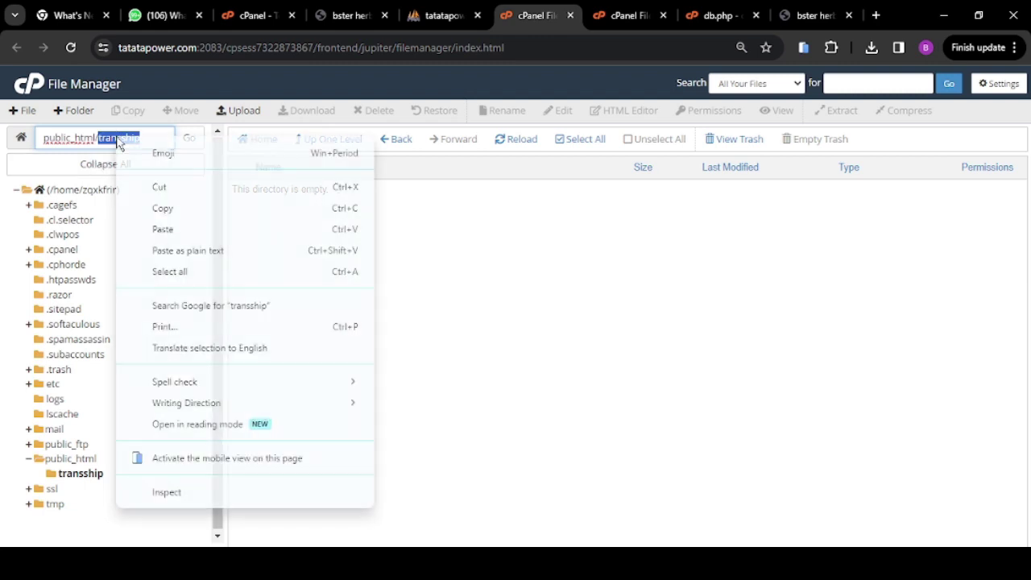
click(166, 212)
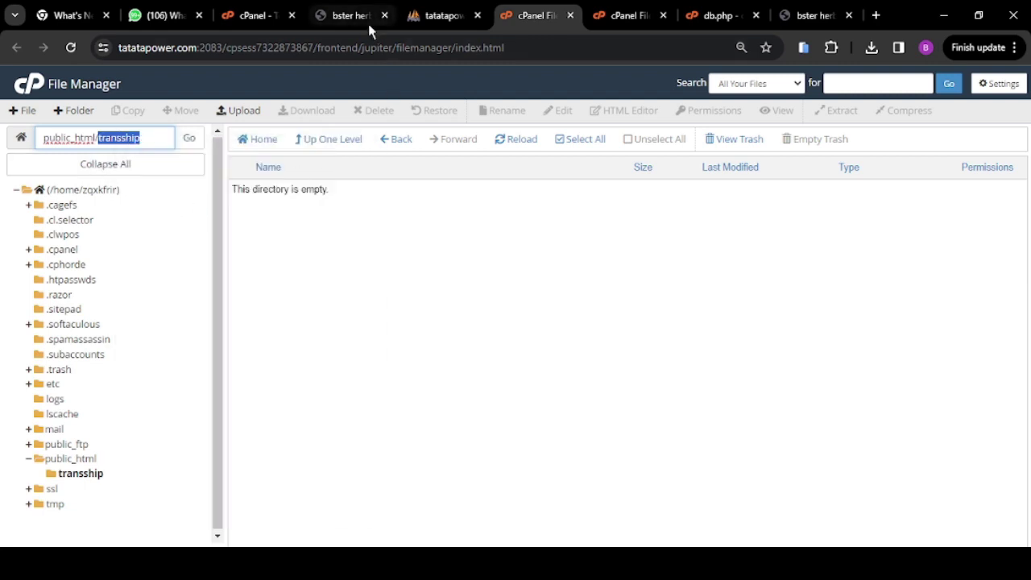
click(361, 17)
click(248, 49)
click(248, 50)
Load tatatapower.com/transship and scroll through the Transland homepage and back to the top
text(//tatatapower.com/)
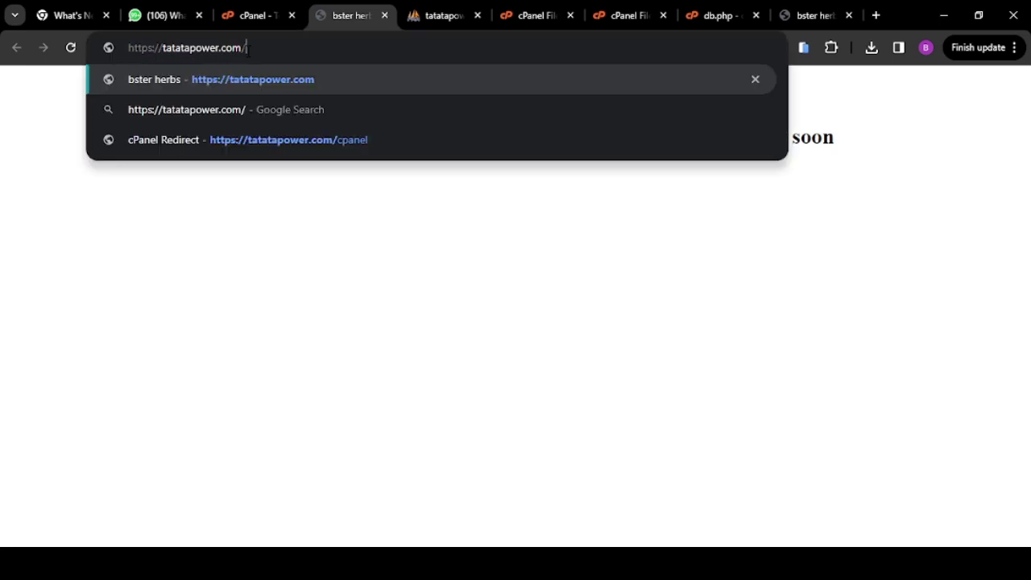
text(transship)
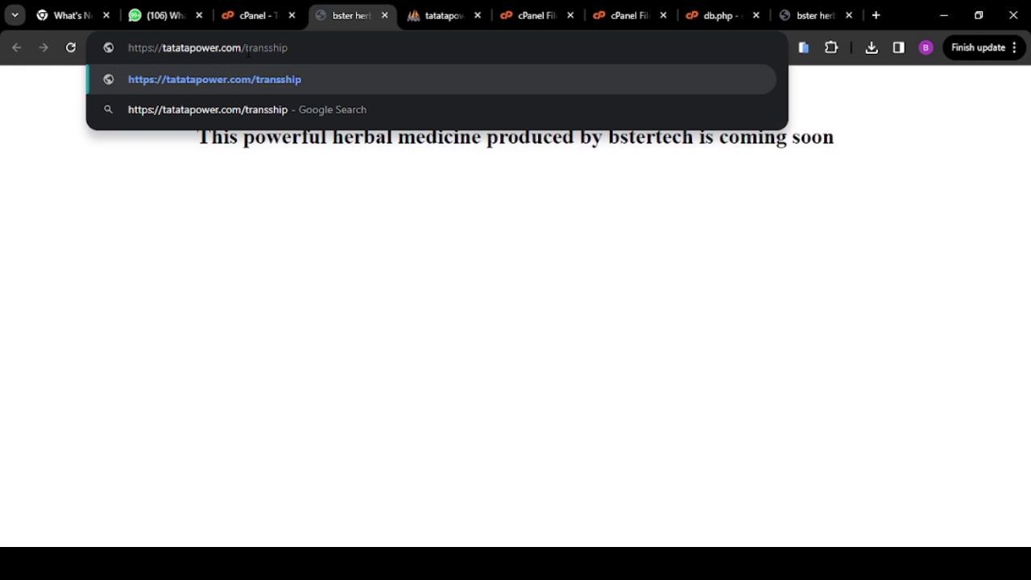
key(Return)
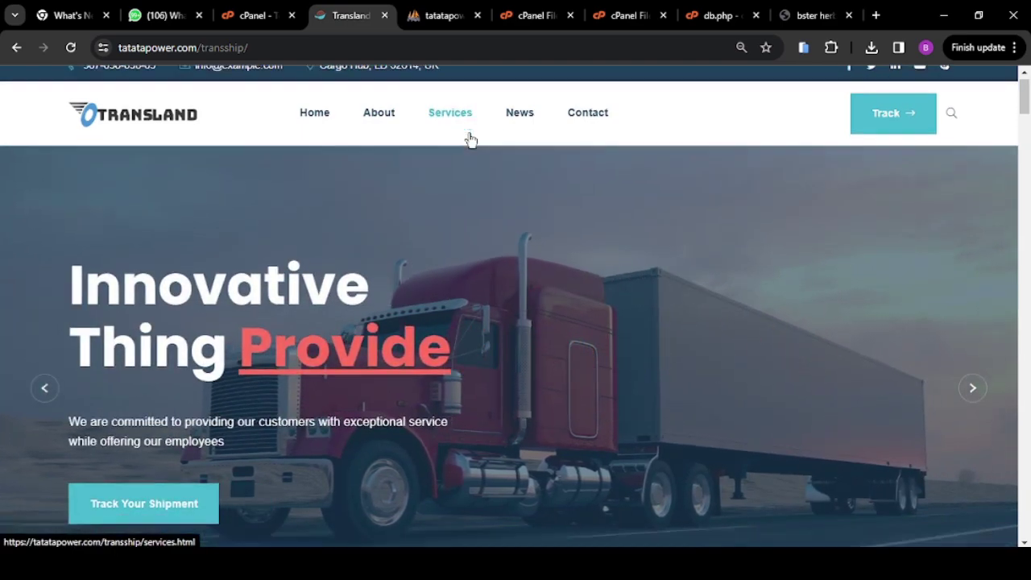
scroll(470, 140, down, 6)
scroll(472, 145, down, 6)
scroll(475, 157, down, 5)
scroll(474, 157, down, 5)
scroll(476, 159, down, 5)
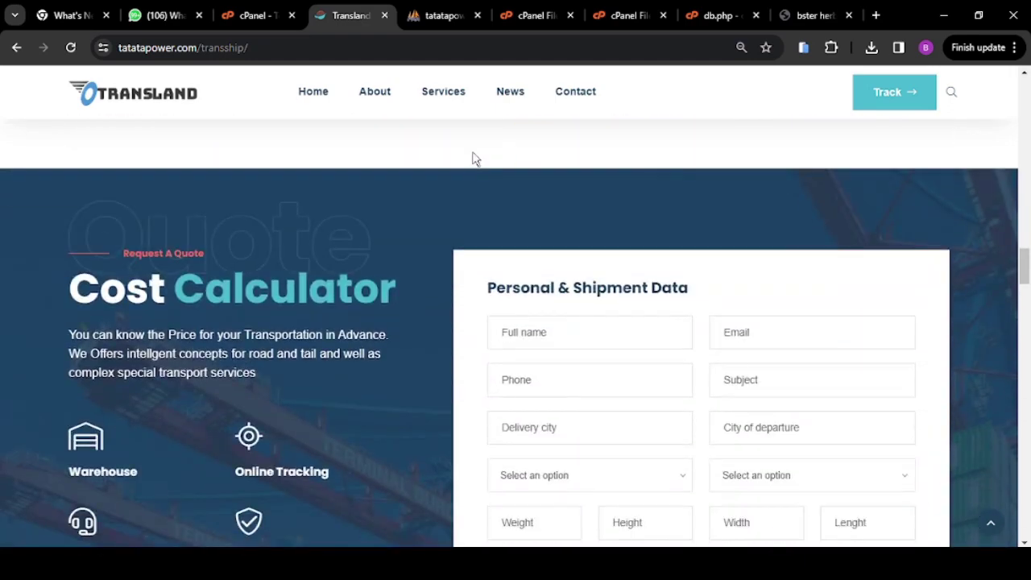
scroll(475, 159, down, 3)
scroll(473, 159, down, 5)
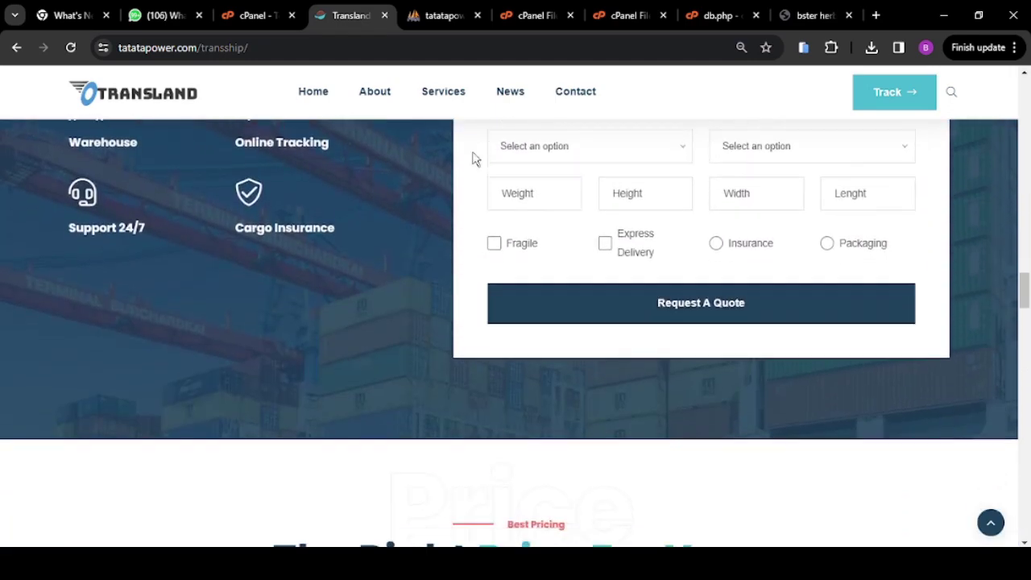
scroll(473, 153, down, 10)
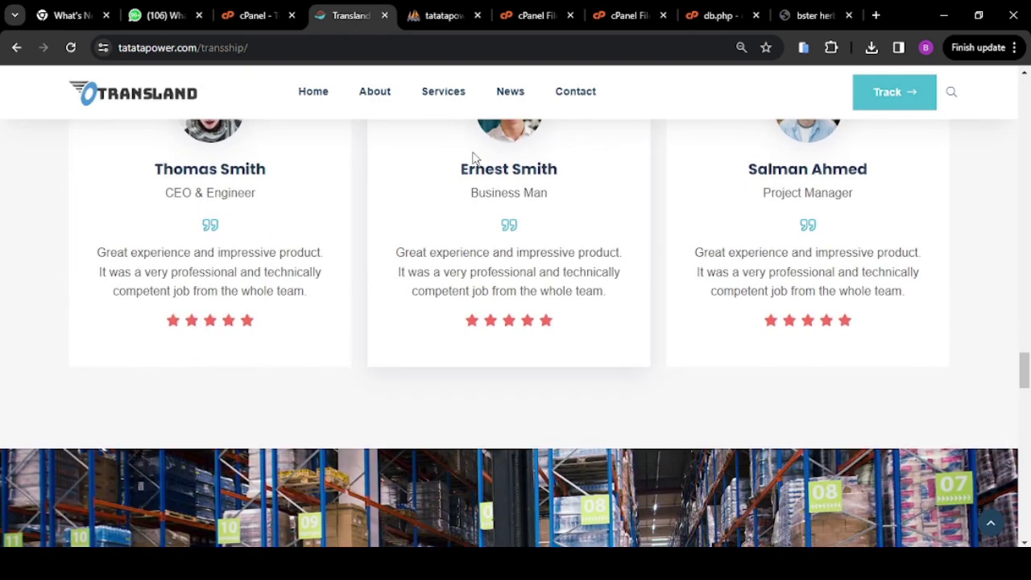
scroll(529, 230, down, 5)
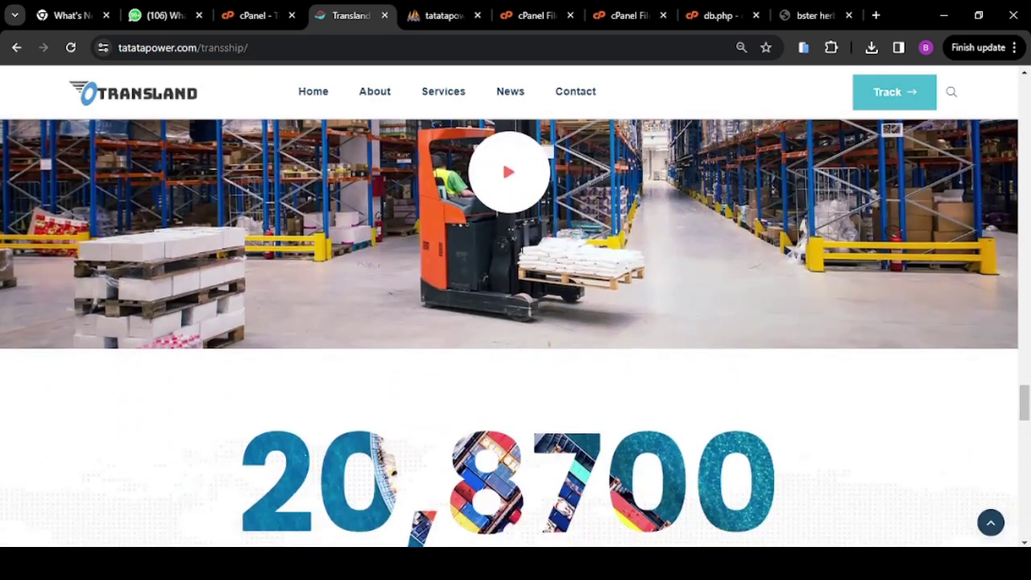
scroll(521, 255, down, 10)
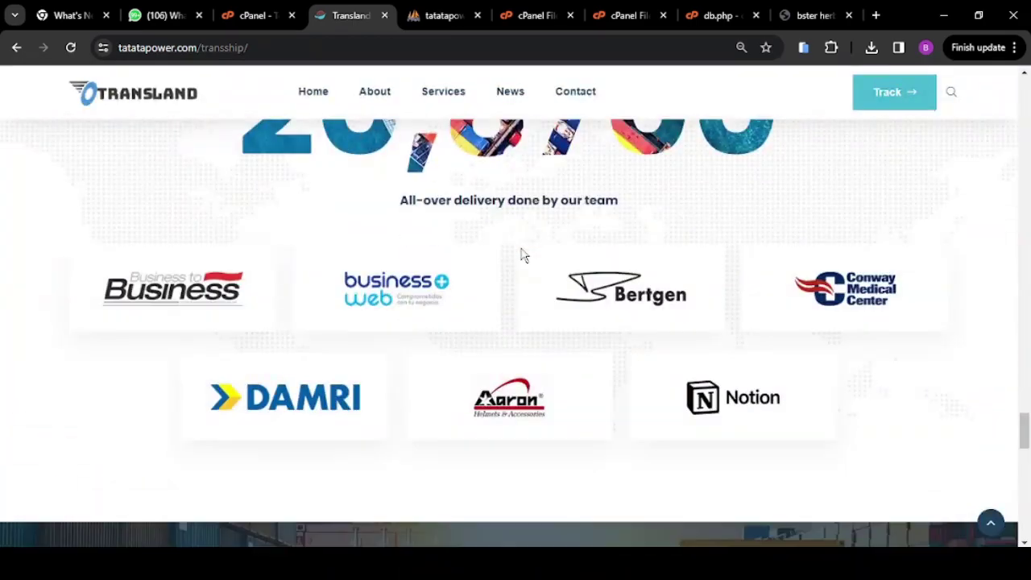
scroll(521, 250, down, 6)
scroll(520, 254, up, 1)
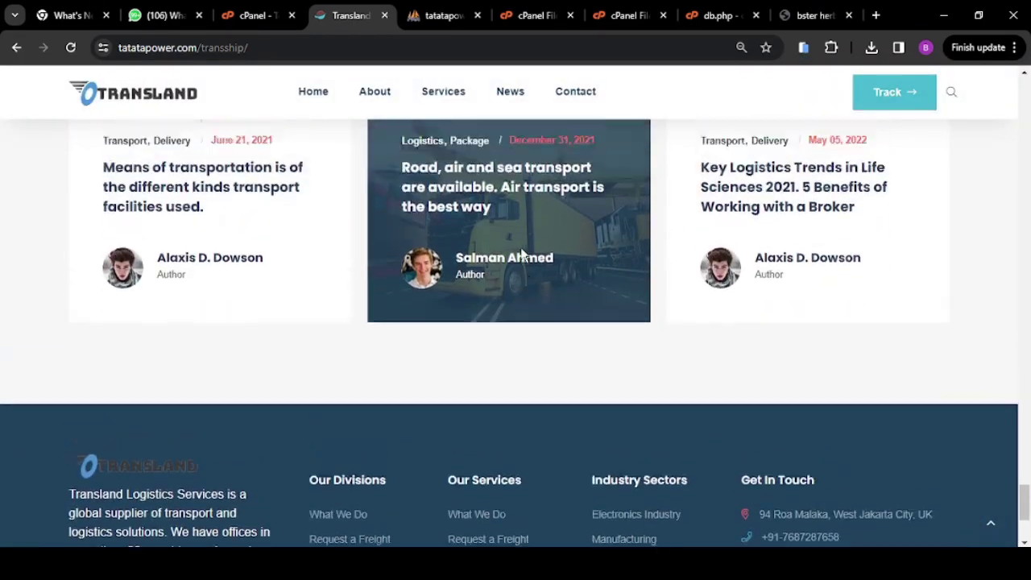
scroll(520, 255, up, 6)
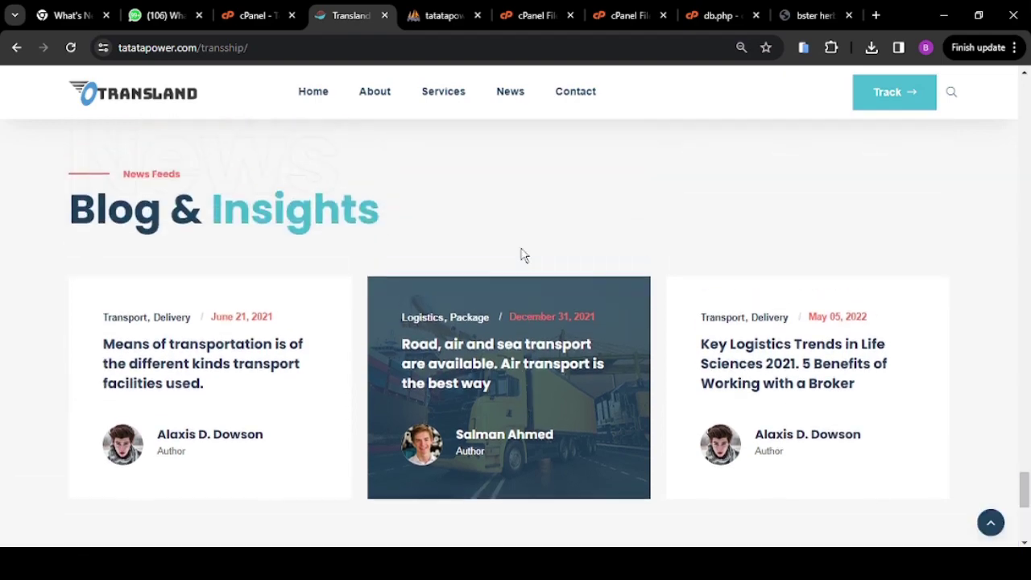
scroll(521, 255, down, 8)
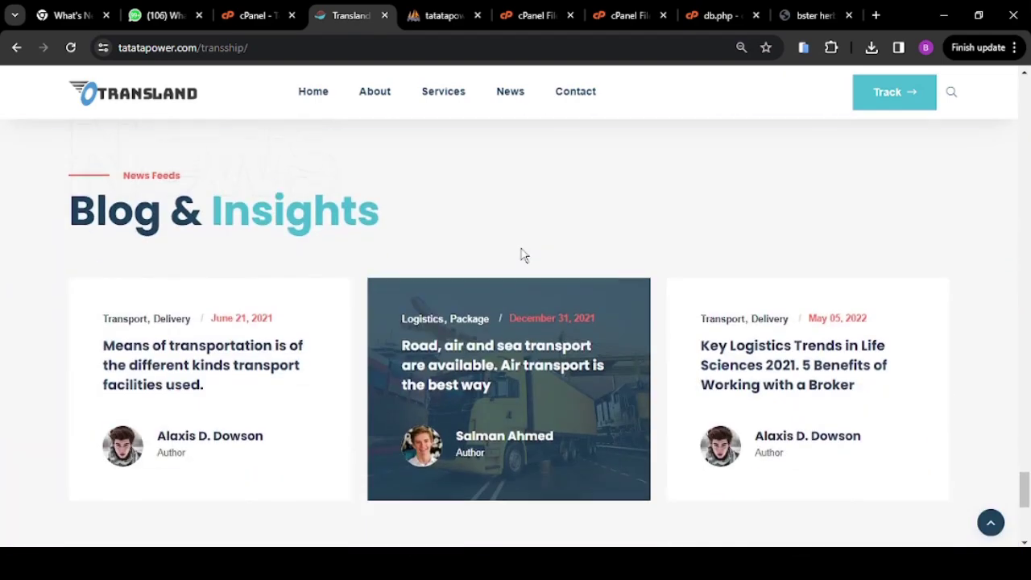
scroll(521, 254, up, 10)
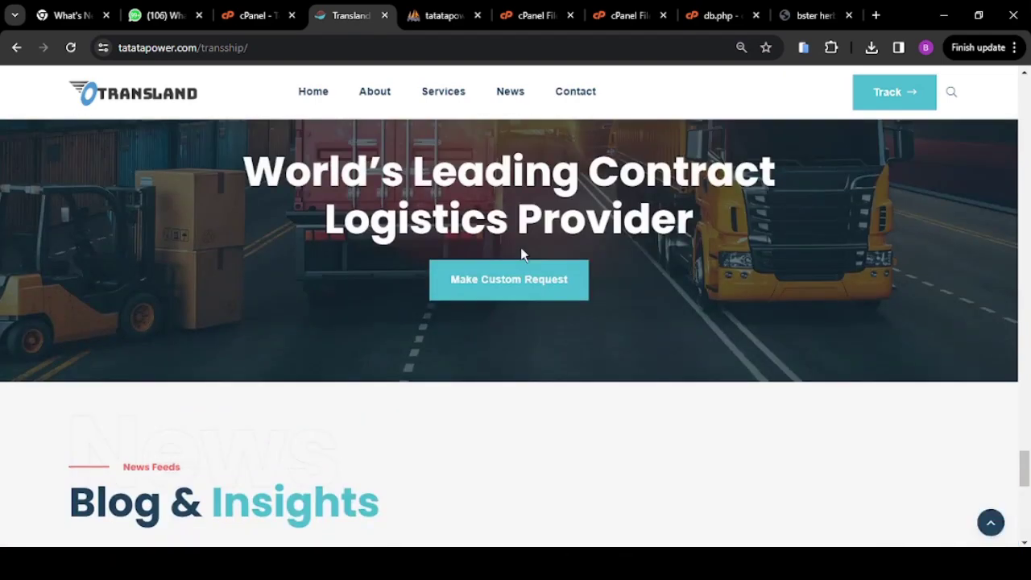
scroll(520, 255, up, 10)
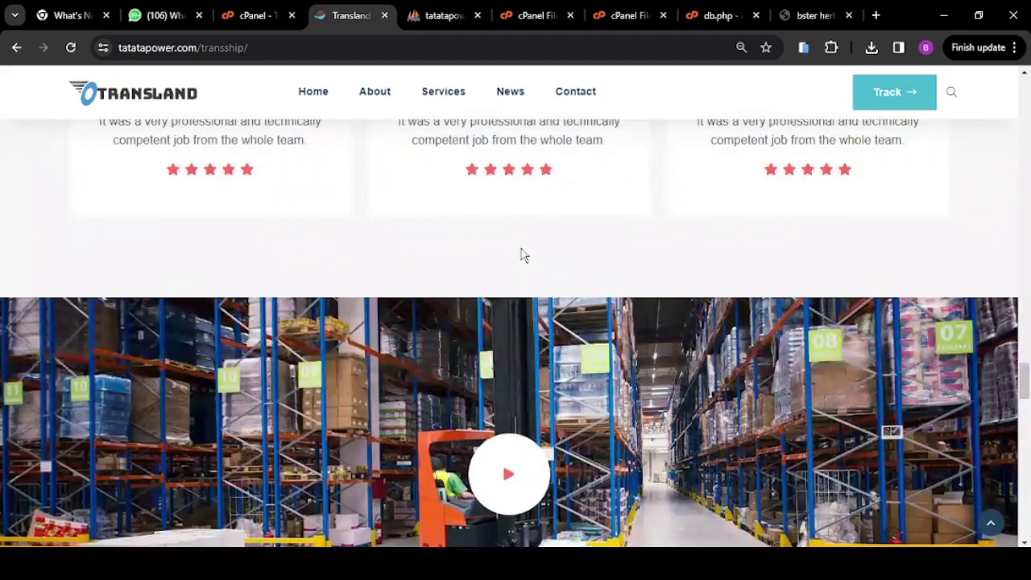
scroll(520, 254, up, 10)
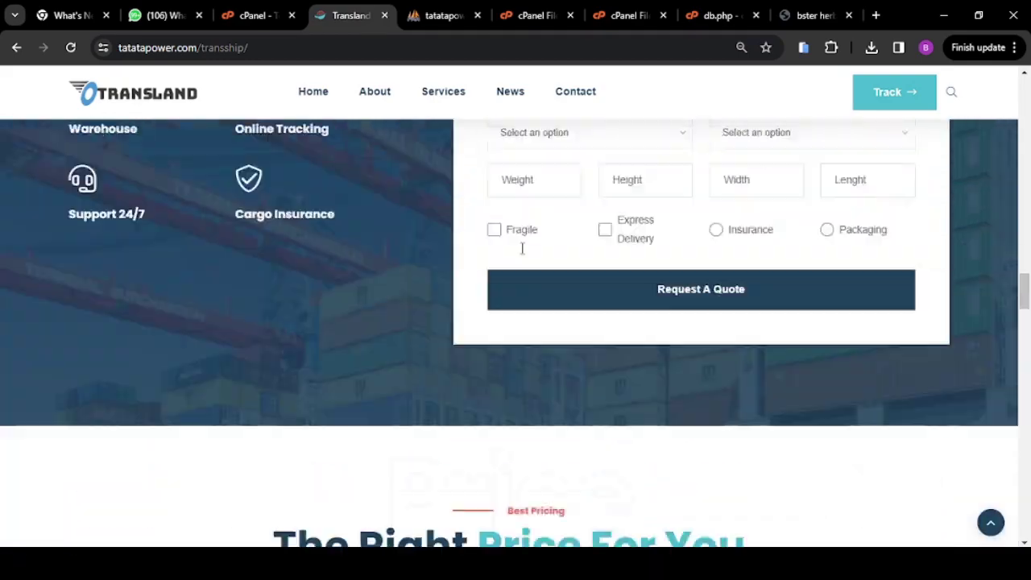
scroll(520, 247, up, 1)
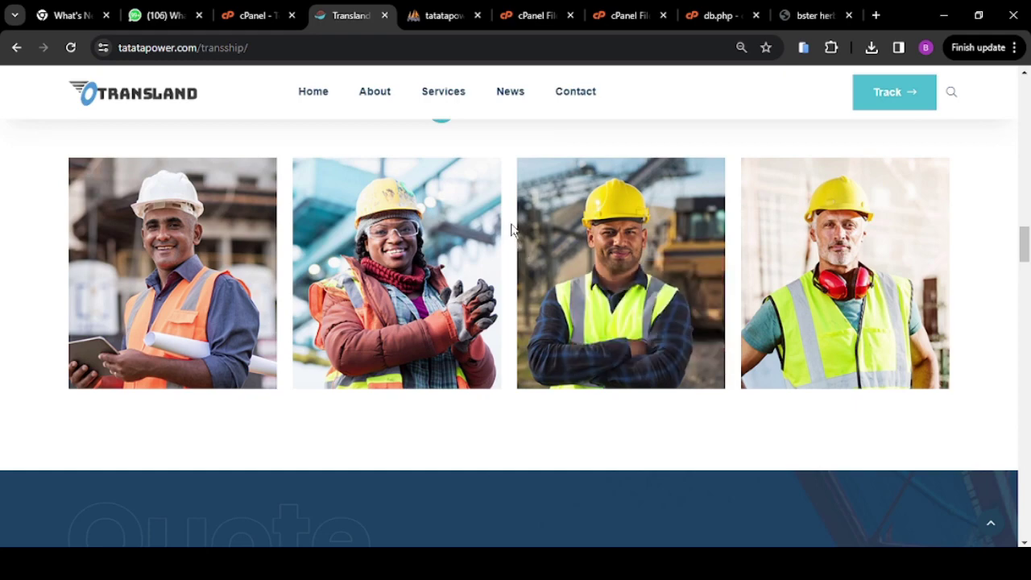
scroll(511, 230, up, 4)
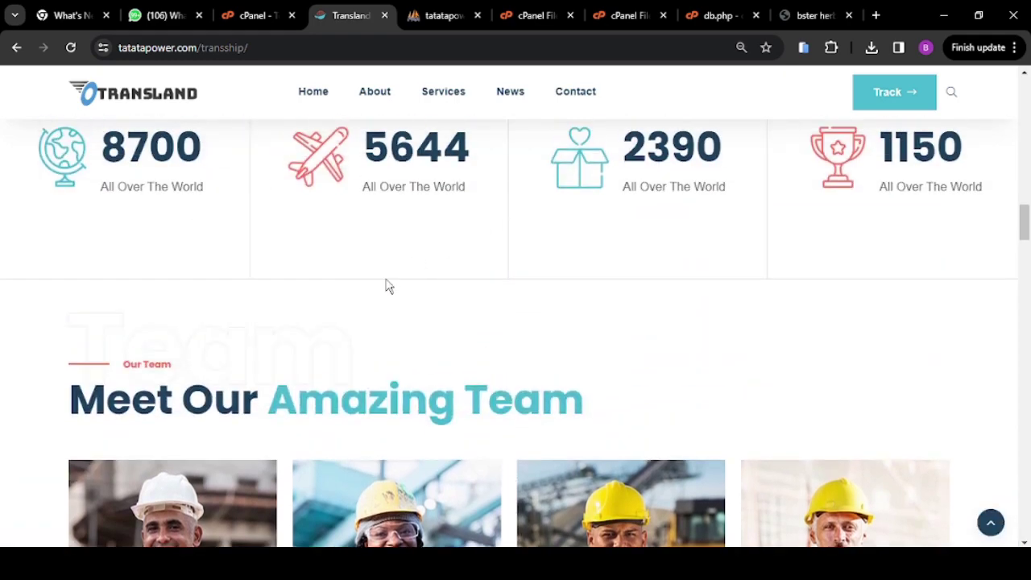
scroll(387, 285, up, 7)
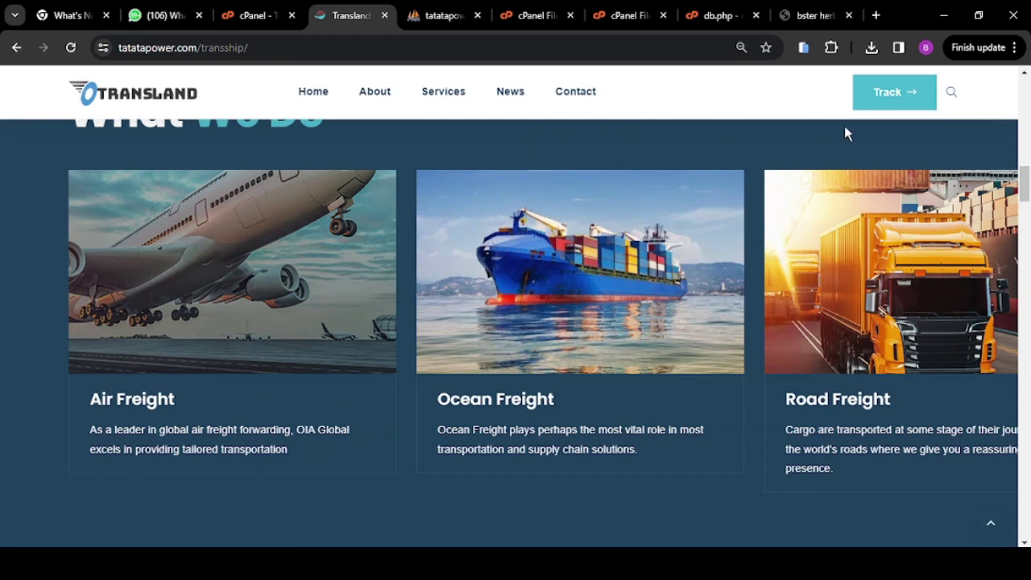
scroll(546, 225, up, 5)
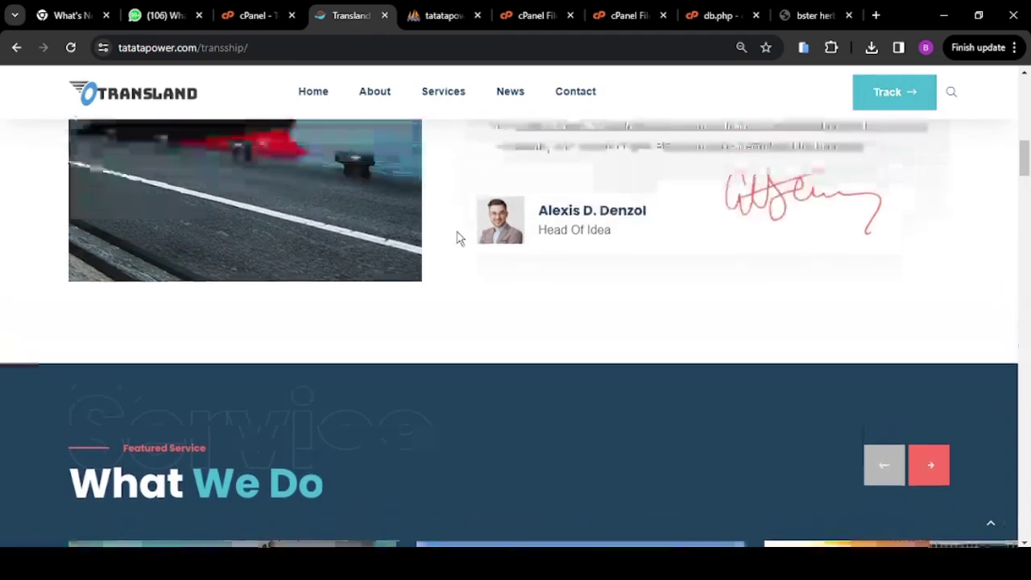
scroll(459, 238, up, 8)
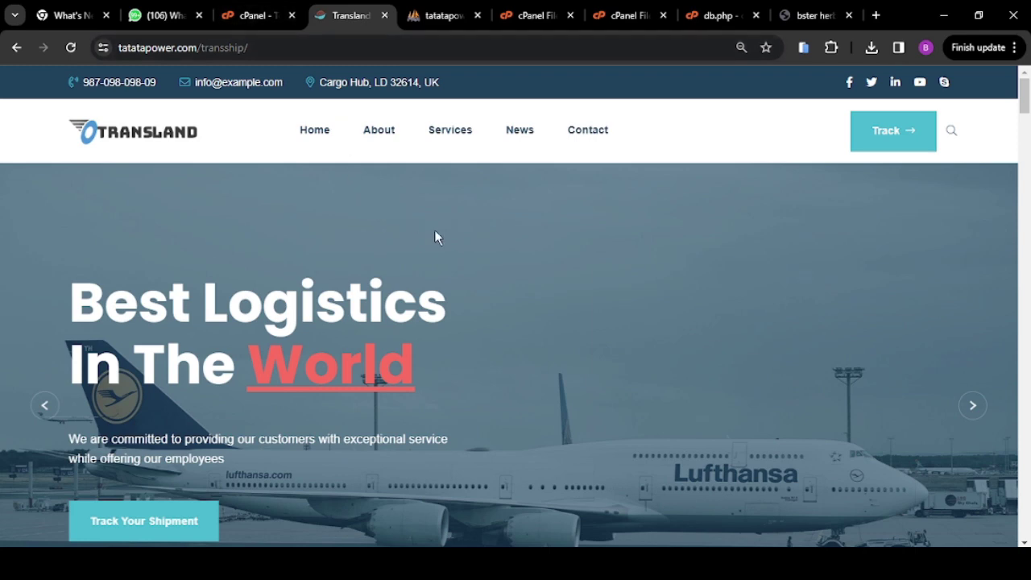
Go to tatatapower.com/transship/admin for the admin sign-in page
click(332, 131)
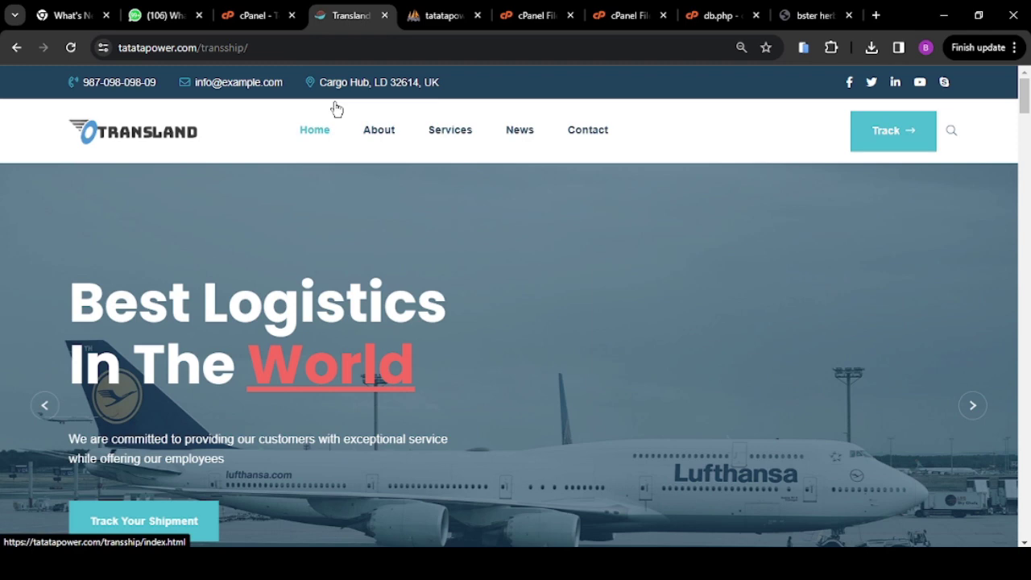
click(340, 49)
click(340, 48)
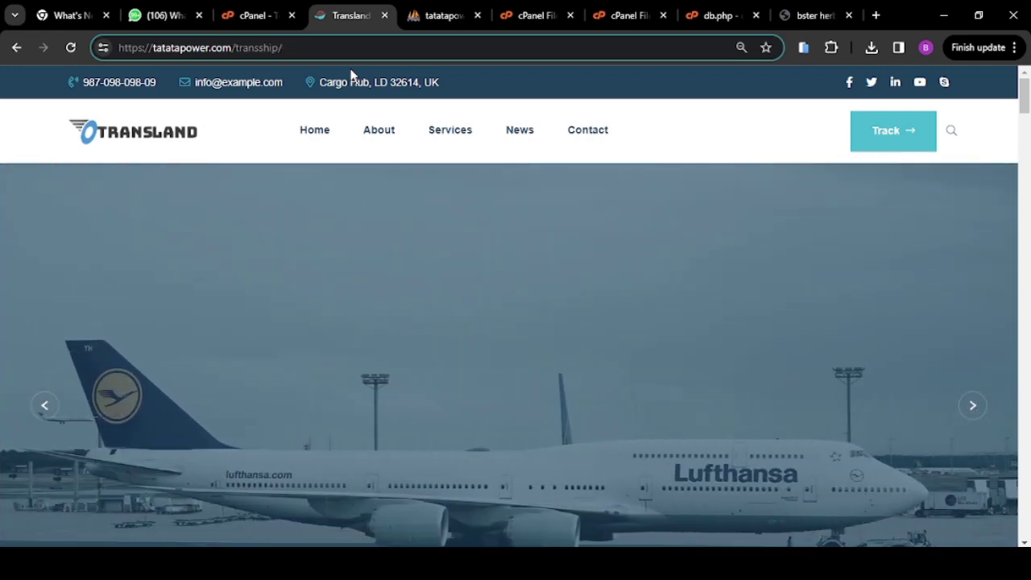
text(admin)
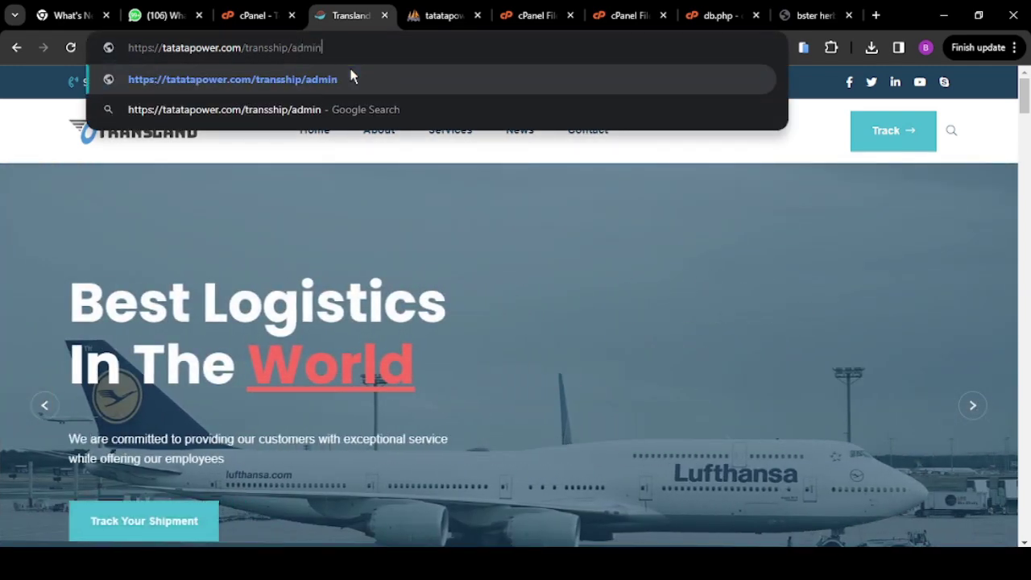
key(Return)
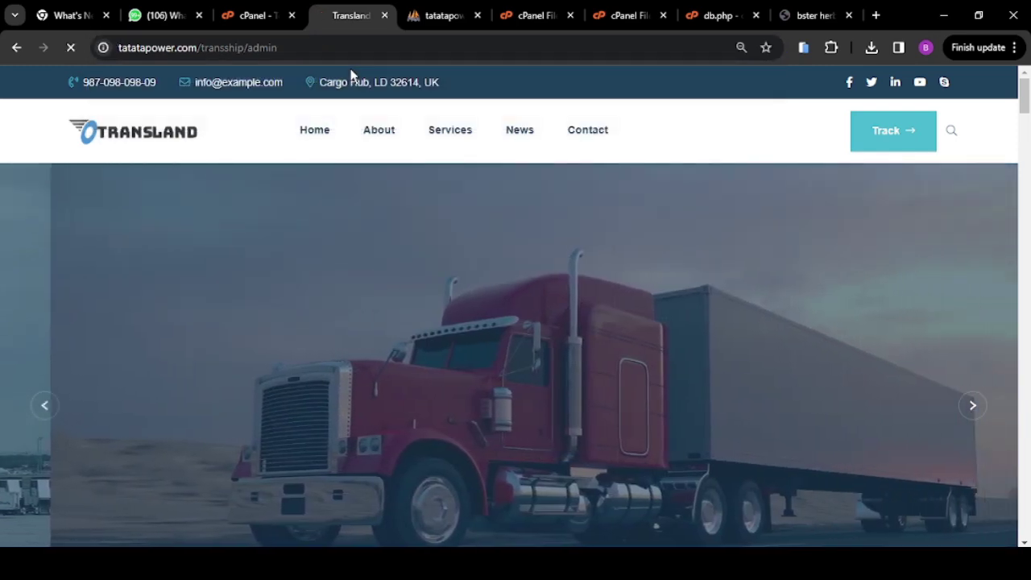
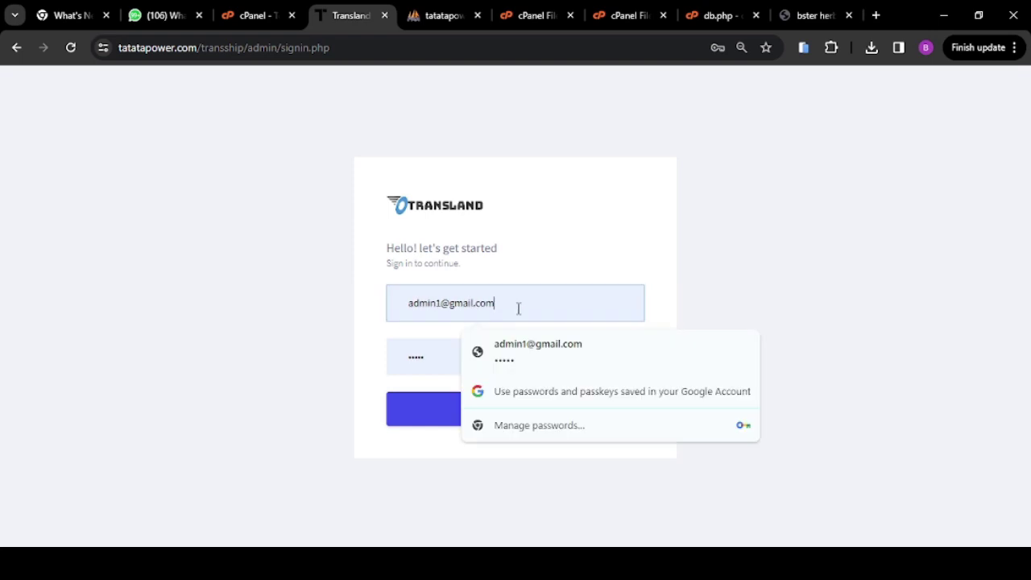
Erase the autofilled email from the Username field and select the saved masked password
drag(512, 303, 396, 305)
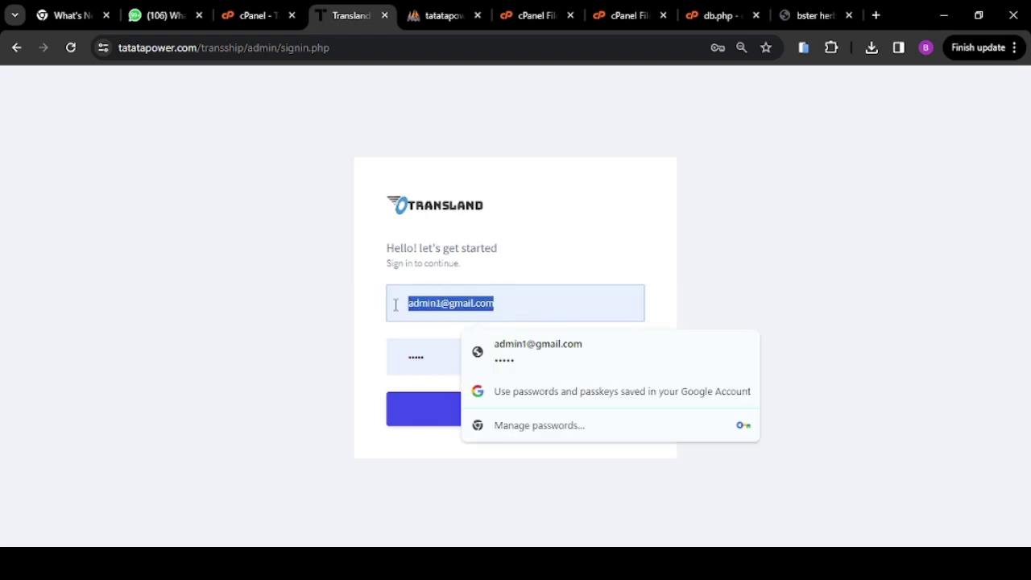
key(BackSpace)
drag(434, 366, 400, 361)
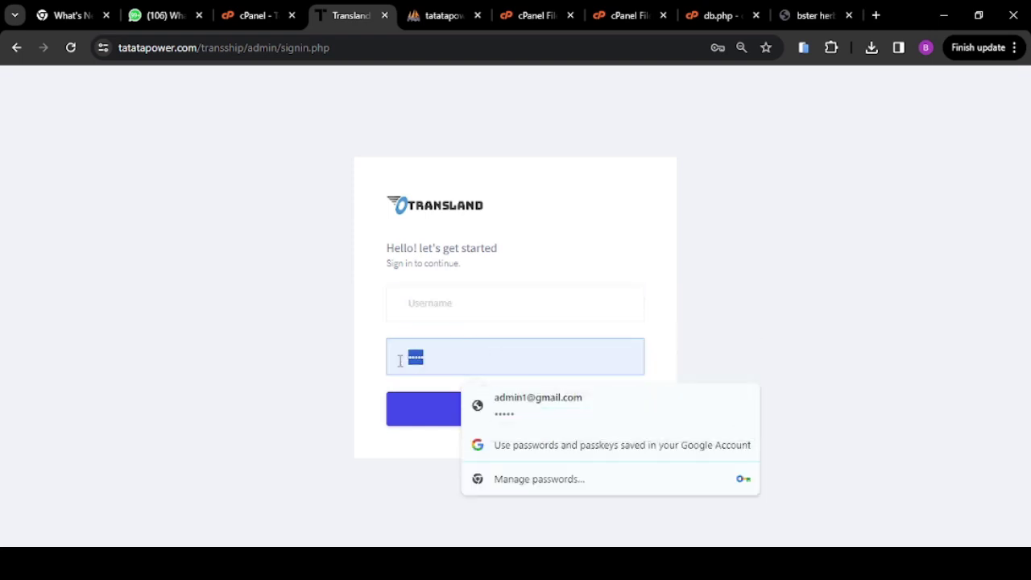
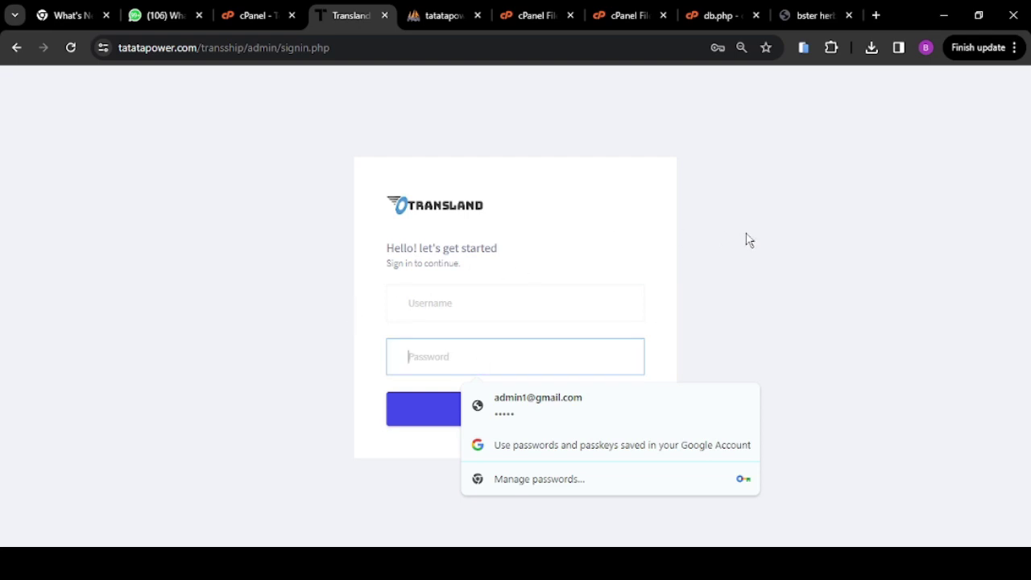
Close the saved-password autofill dropdown under the Password field, leaving the sign-in form empty
click(788, 258)
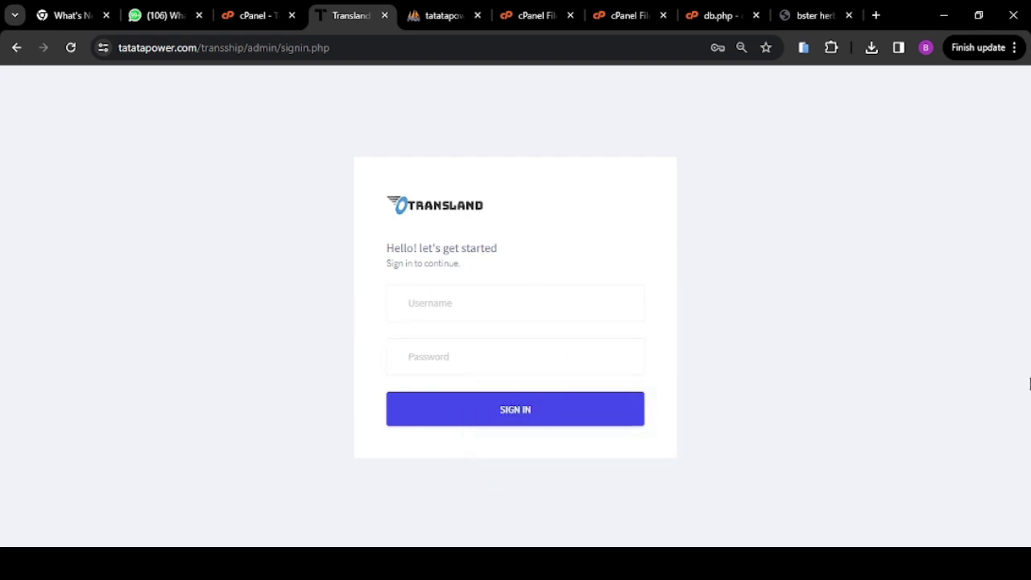
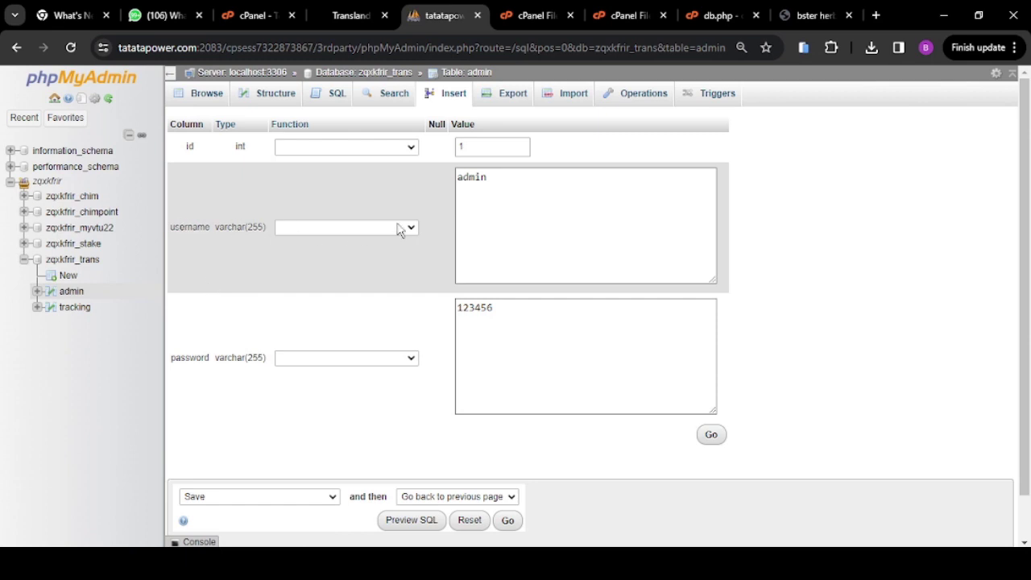
click(506, 319)
scroll(508, 317, down, 1)
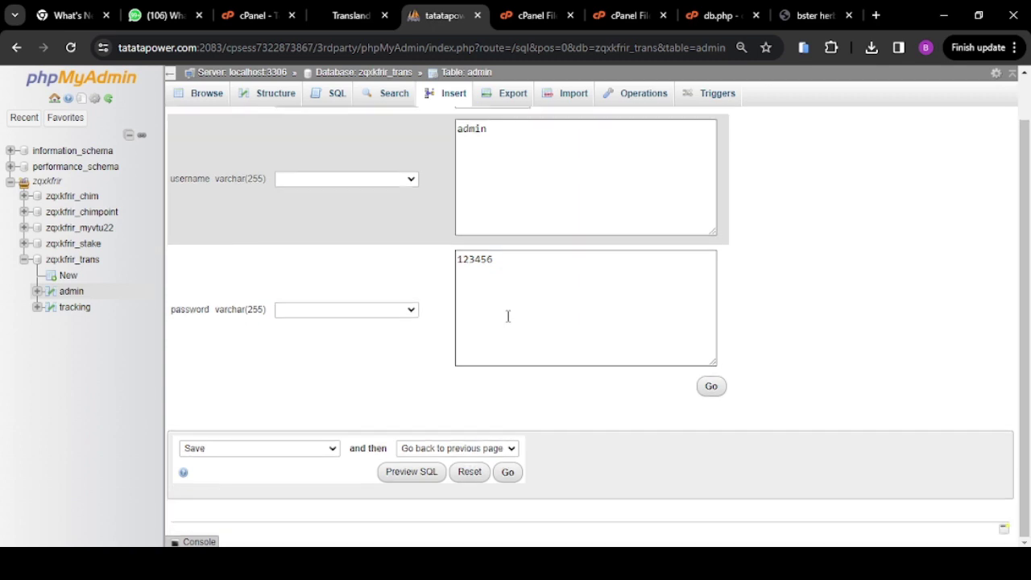
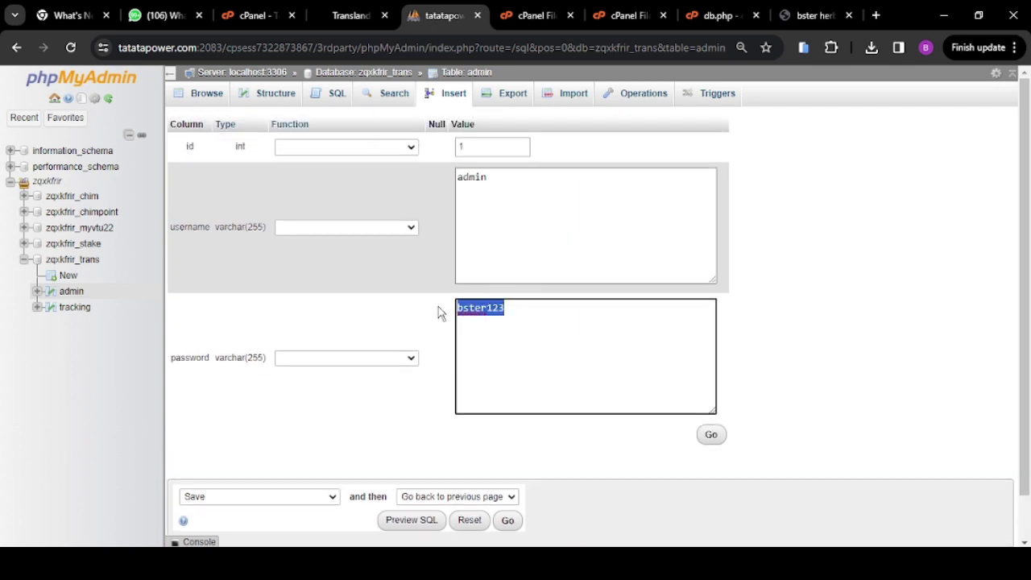
Copy the current value from the admin row's password field using the context menu
right_click(476, 318)
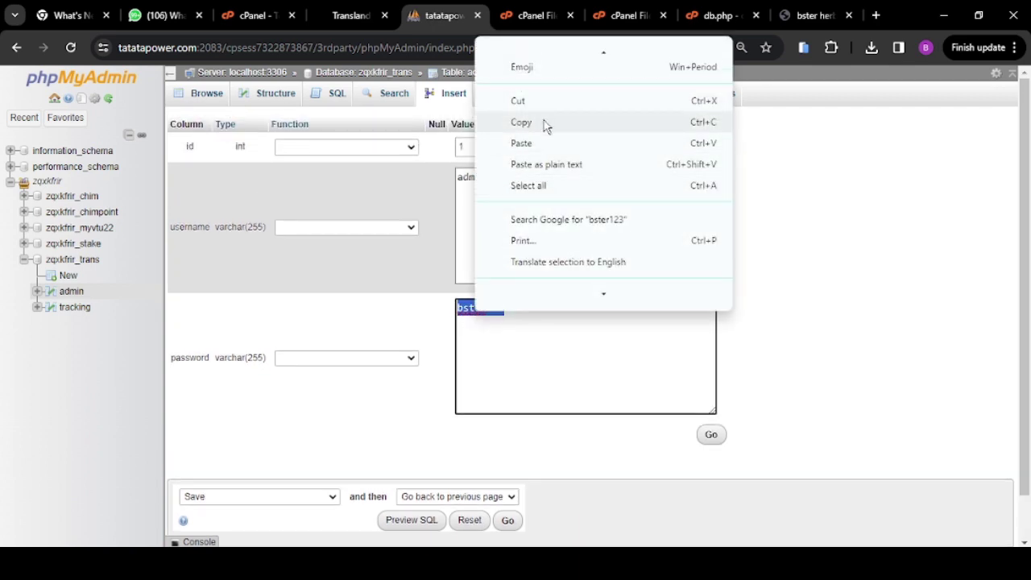
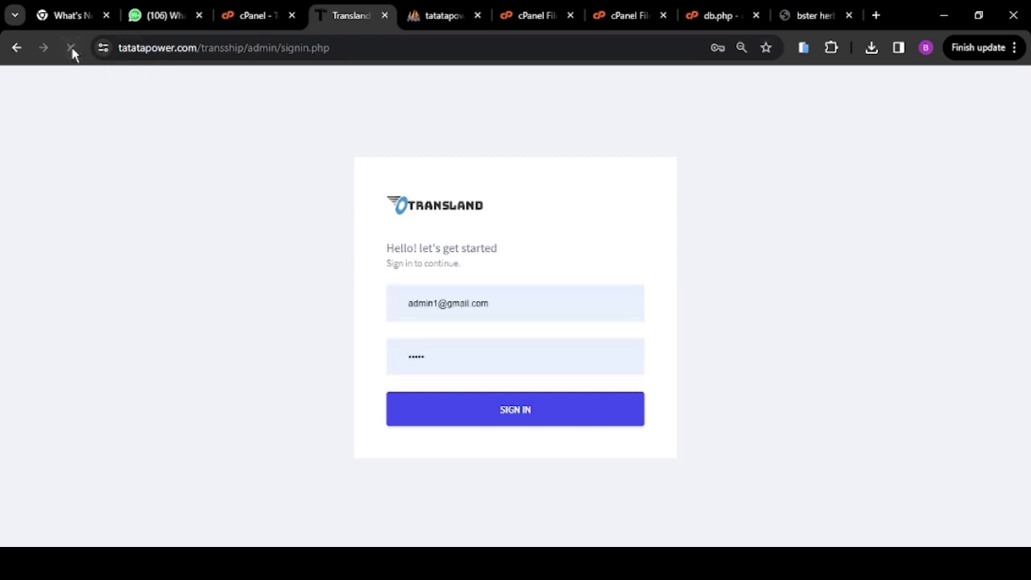
Replace the autofilled address in the login e-mail field by starting to type the admin e-mail
double_click(486, 303)
drag(452, 295, 378, 301)
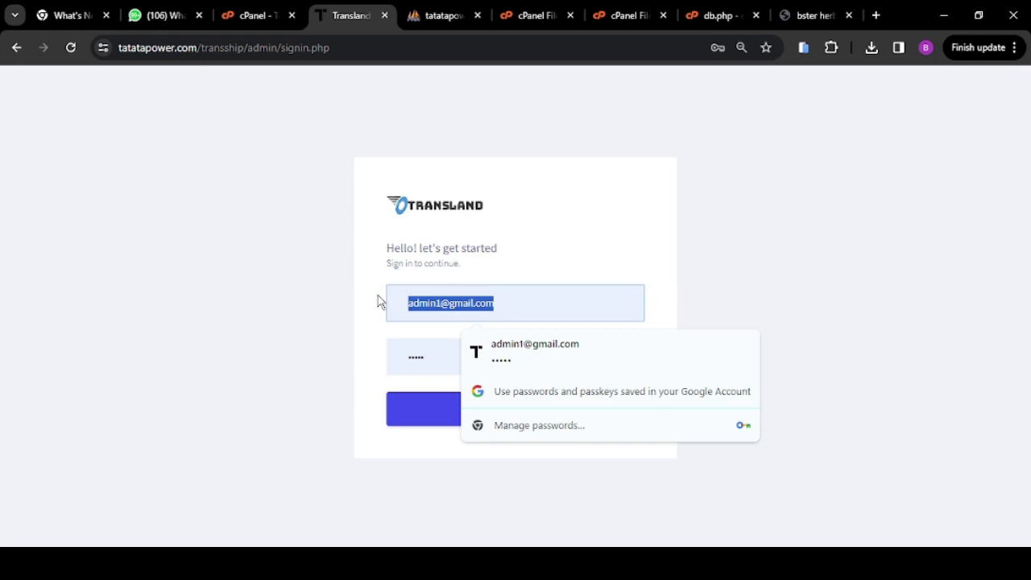
Sign in to the Transland admin panel with the admin username and the saved password
text(admin)
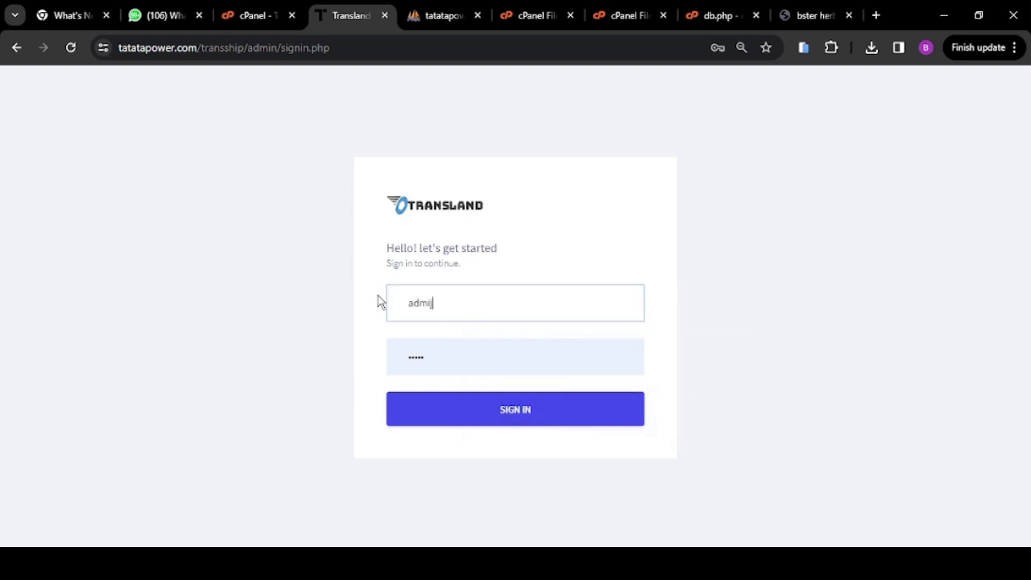
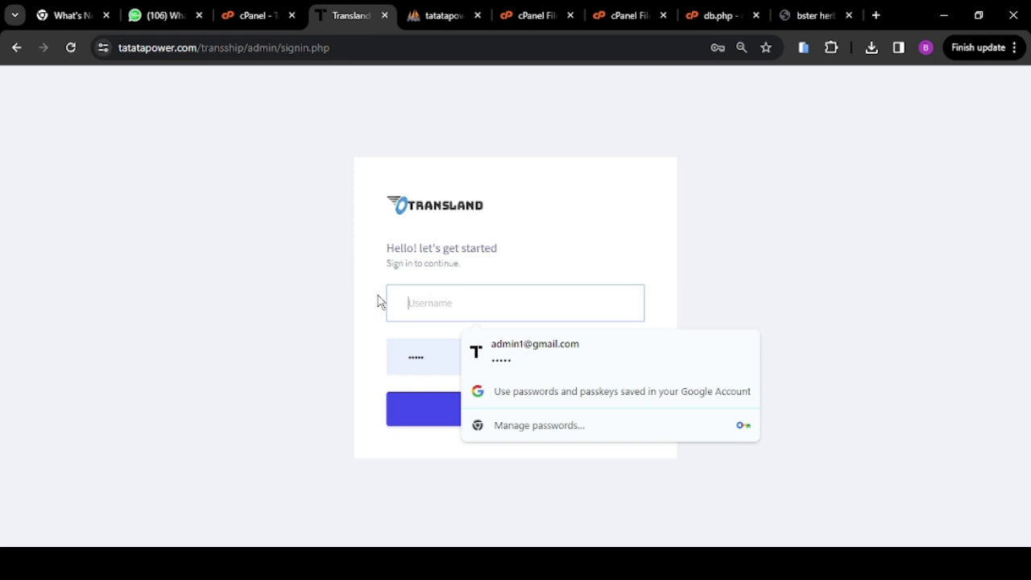
Sign in to the Transland admin panel with the admin username and the saved password
text(admin)
double_click(439, 354)
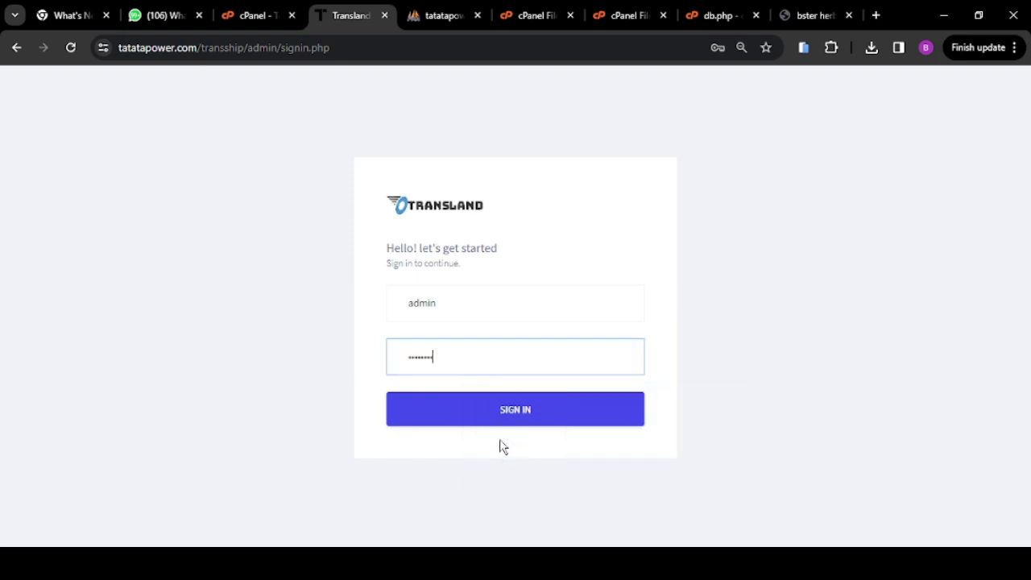
click(529, 410)
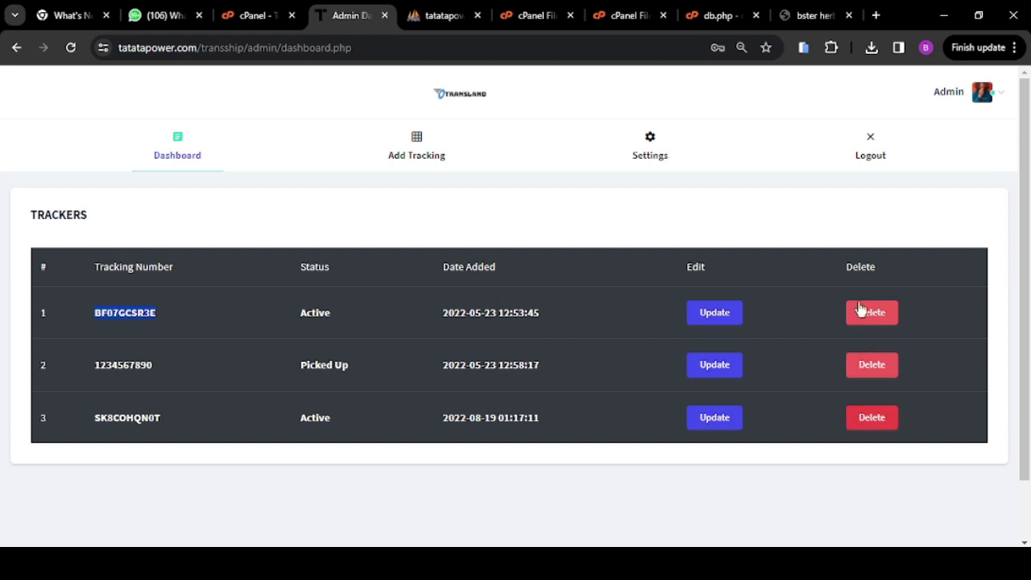
Copy the site's base address up to transship and load the Transland public site in the other tab
right_click(137, 316)
click(178, 330)
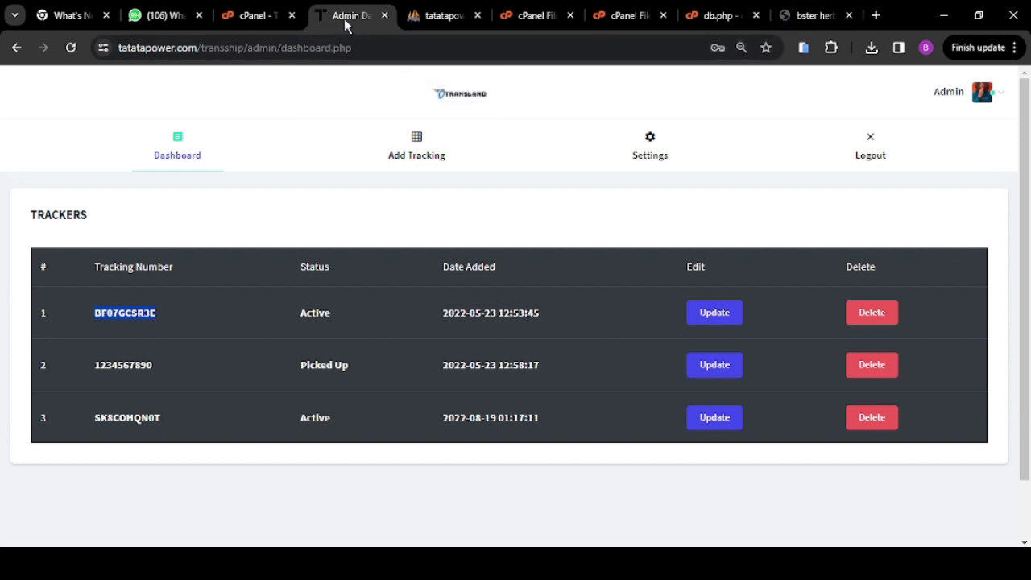
click(239, 48)
drag(239, 47, 105, 48)
right_click(132, 48)
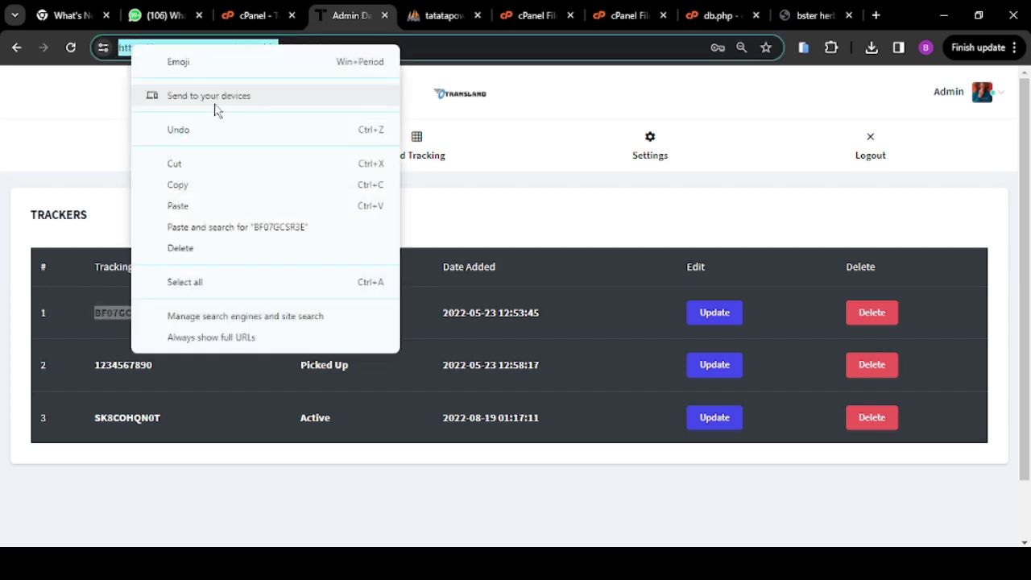
click(224, 190)
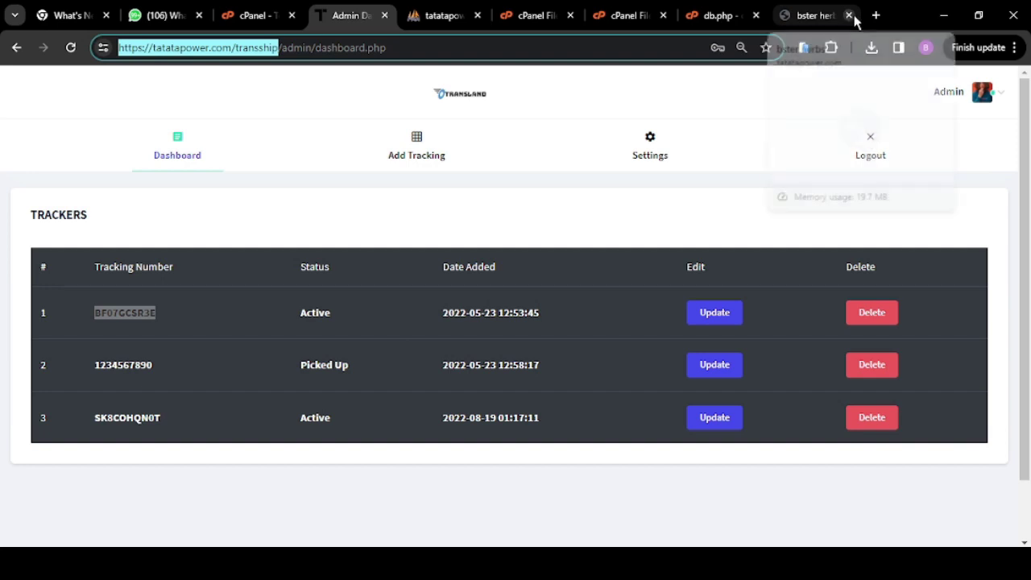
click(827, 15)
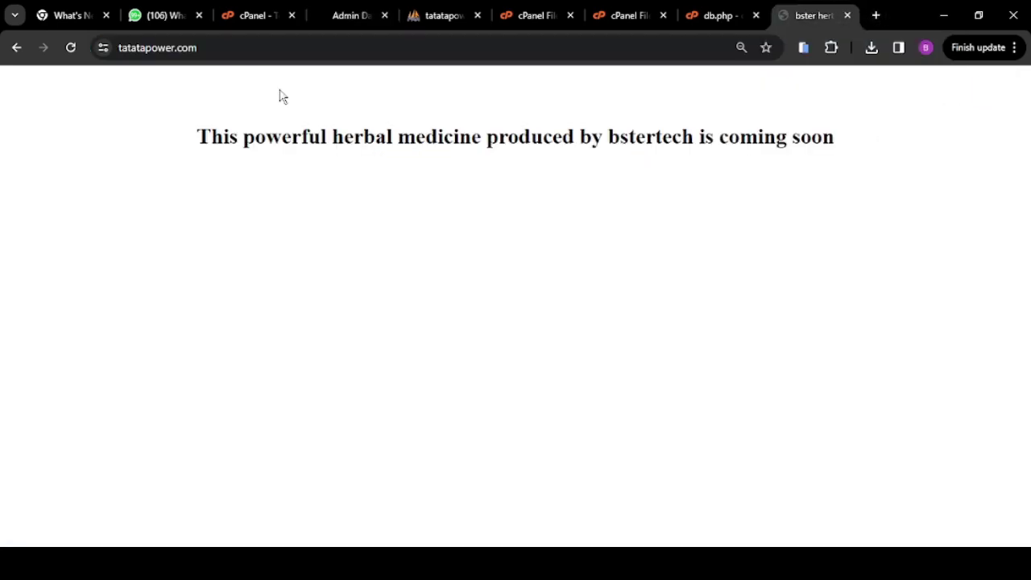
key(ctrl+l)
key(ctrl+v)
key(Return)
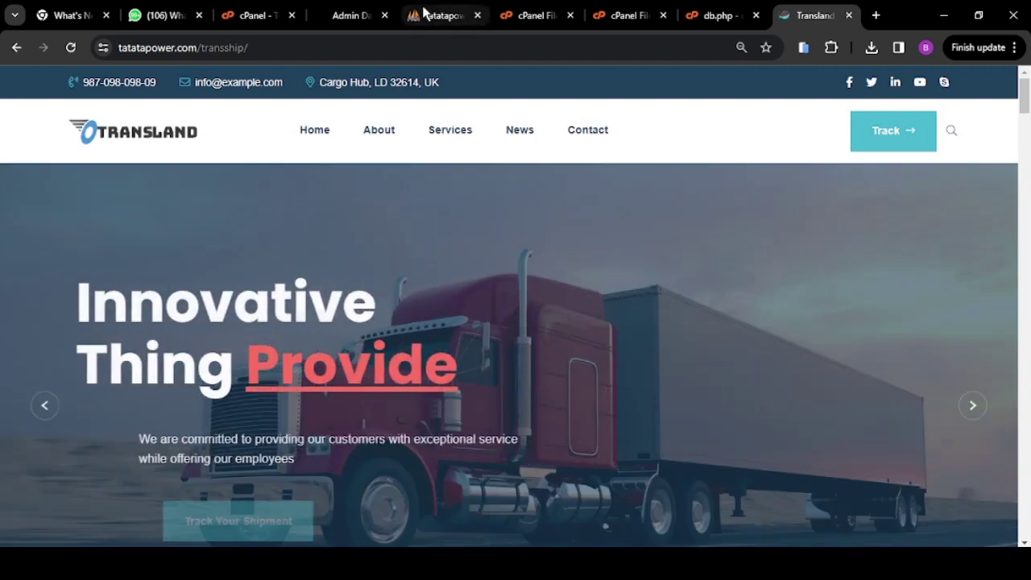
Copy the first tracker's tracking number and open the public site's Tracking Details page
click(339, 17)
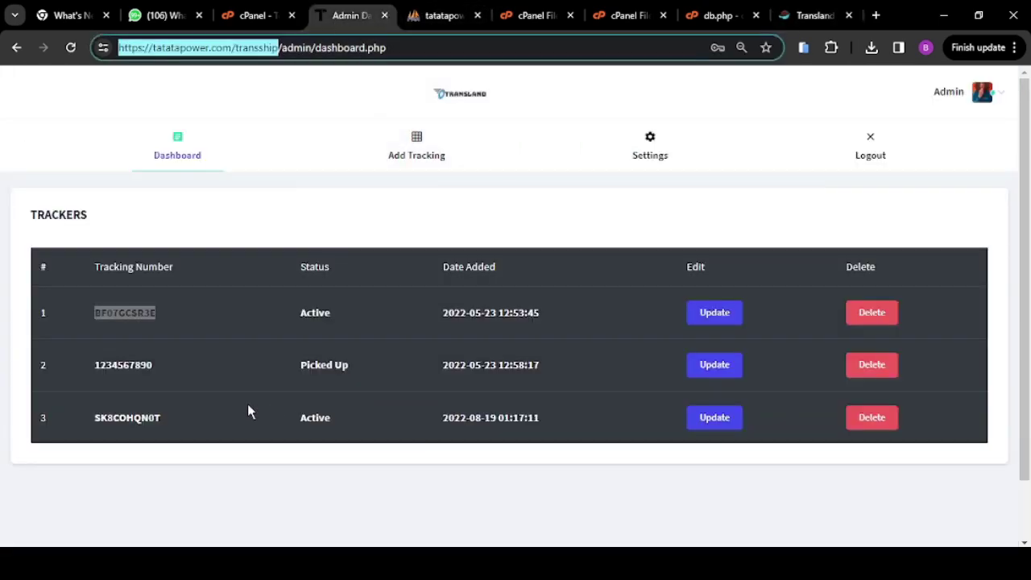
double_click(125, 313)
right_click(125, 314)
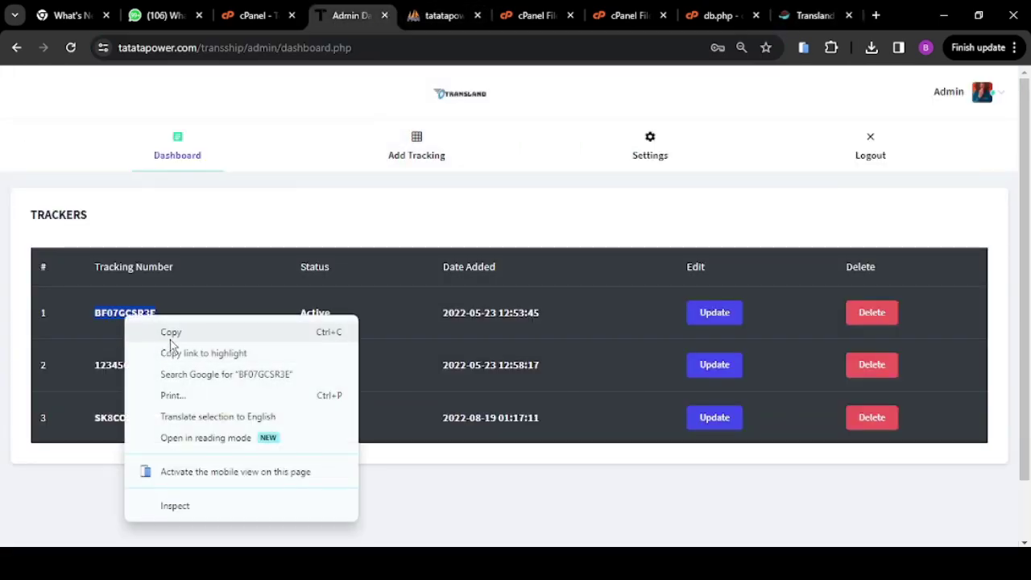
click(172, 330)
click(803, 18)
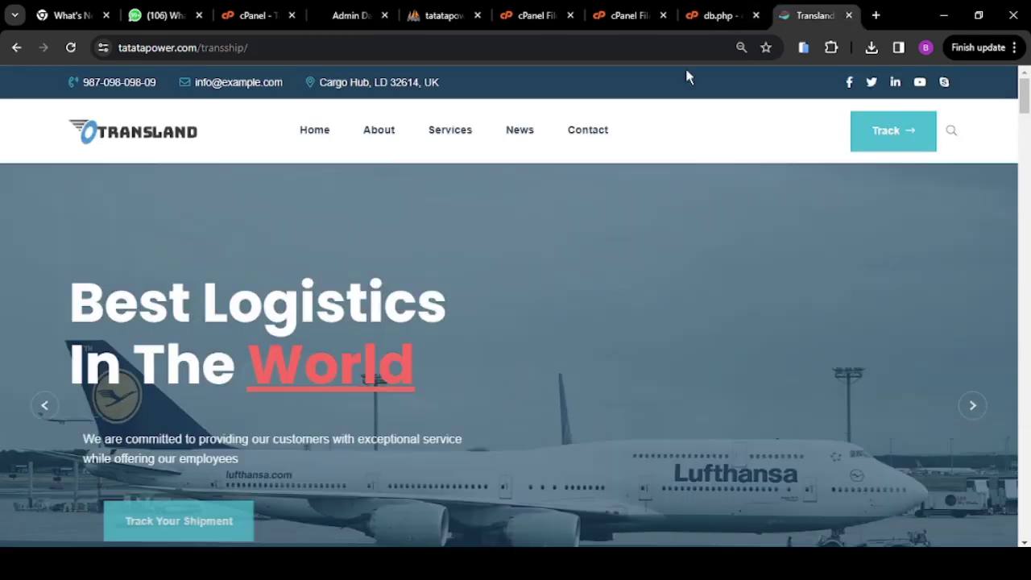
click(885, 142)
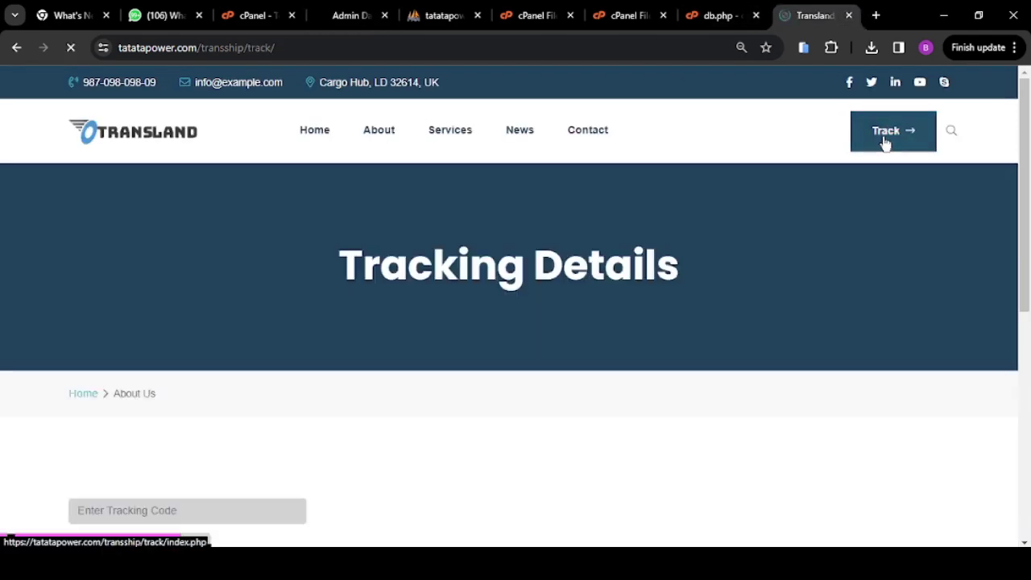
Look up the copied tracking number in the Enter Tracking Code field
scroll(477, 313, down, 5)
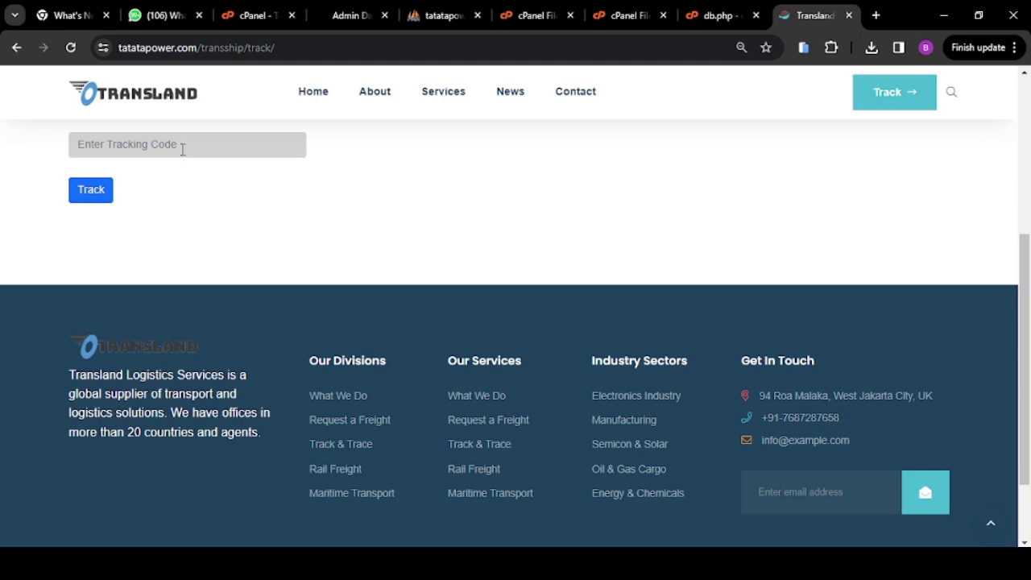
click(183, 149)
key(ctrl+v)
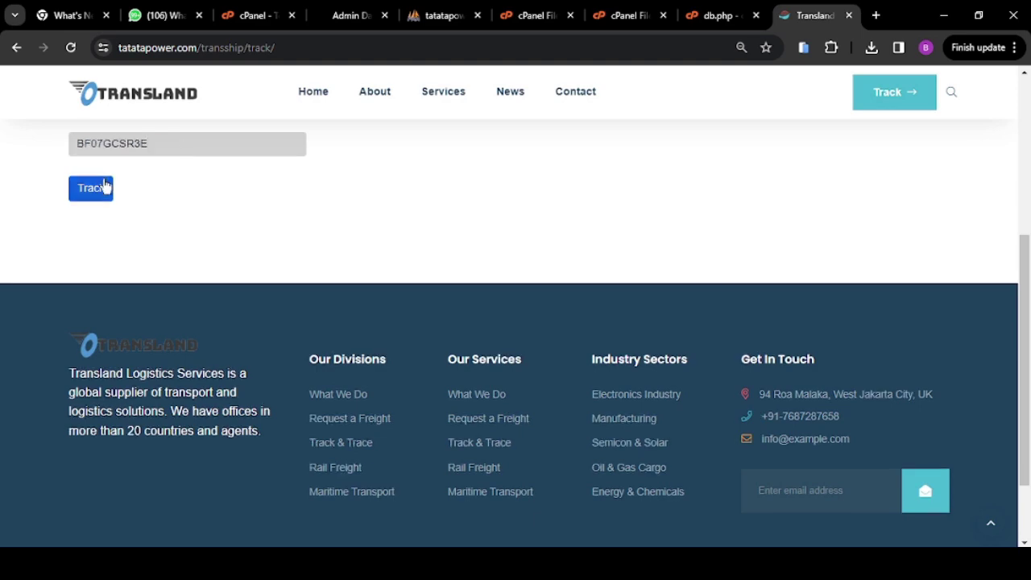
click(103, 194)
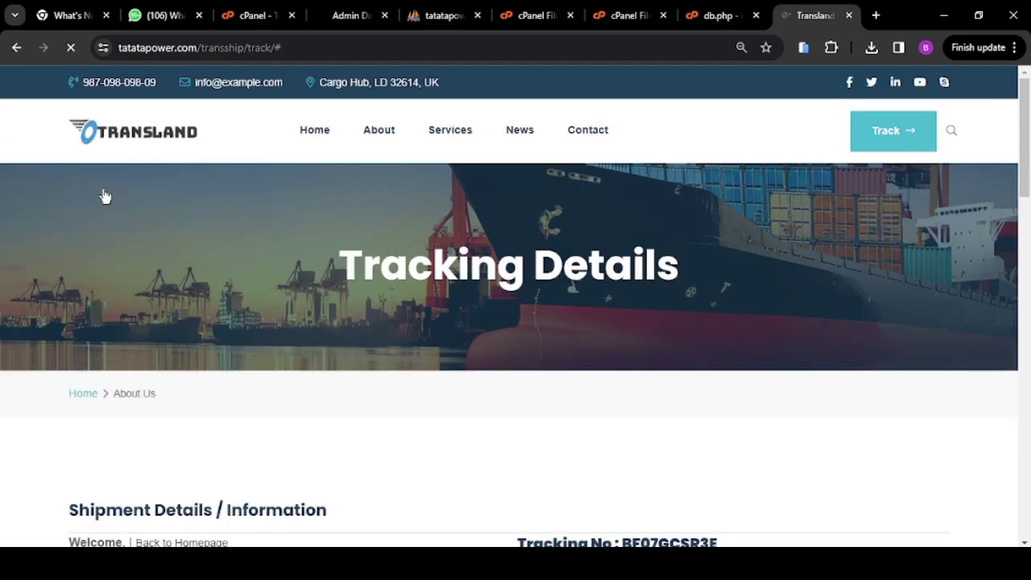
Review the shipment's Active status at London Port, then go back to the admin dashboard
scroll(553, 293, down, 5)
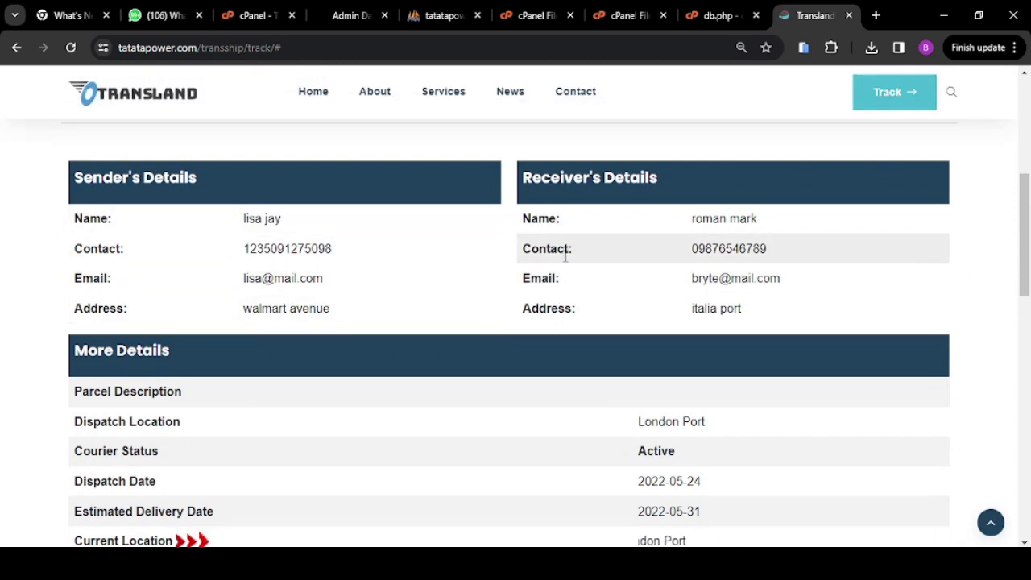
scroll(110, 352, down, 2)
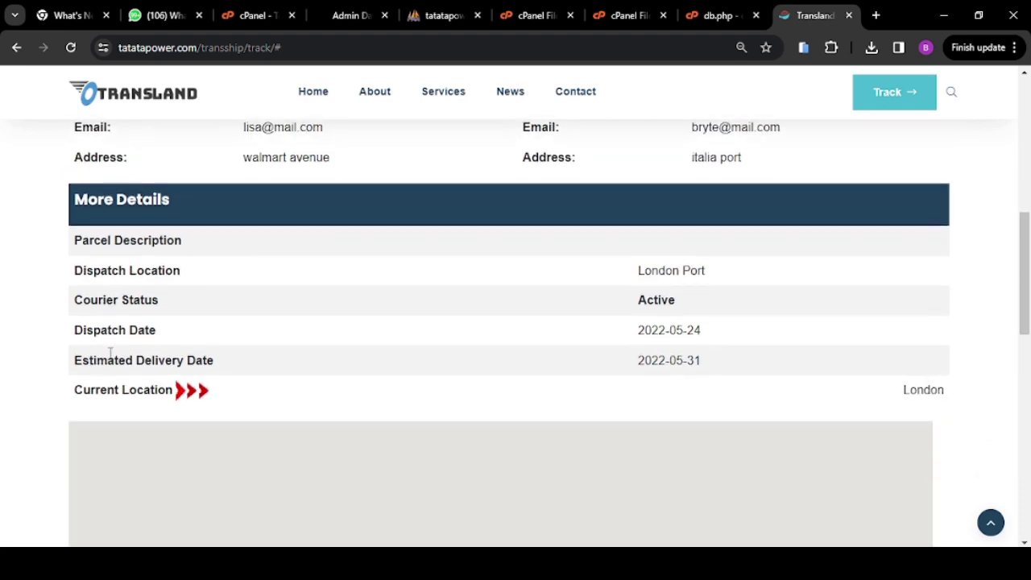
scroll(109, 347, down, 2)
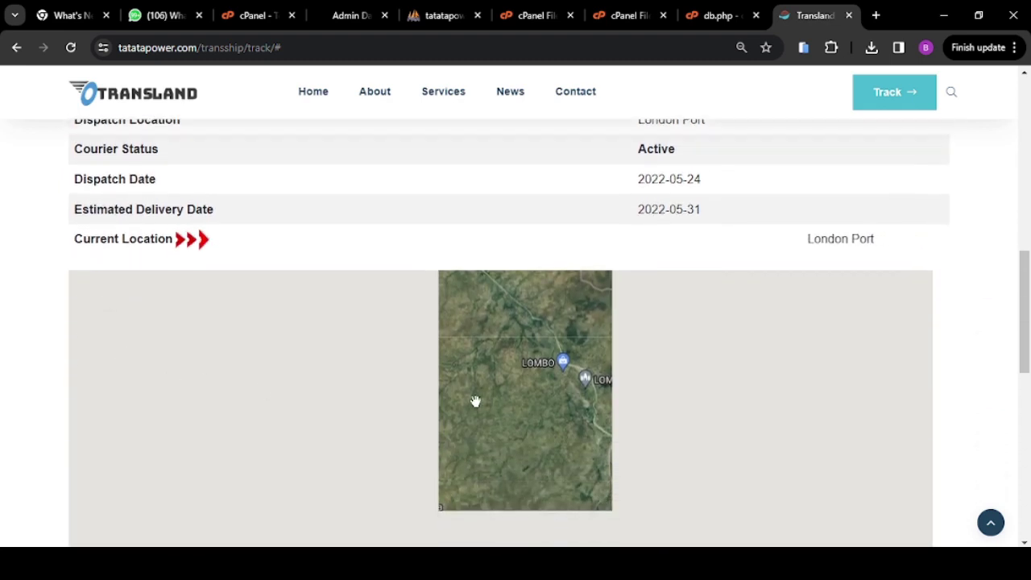
scroll(528, 393, down, 2)
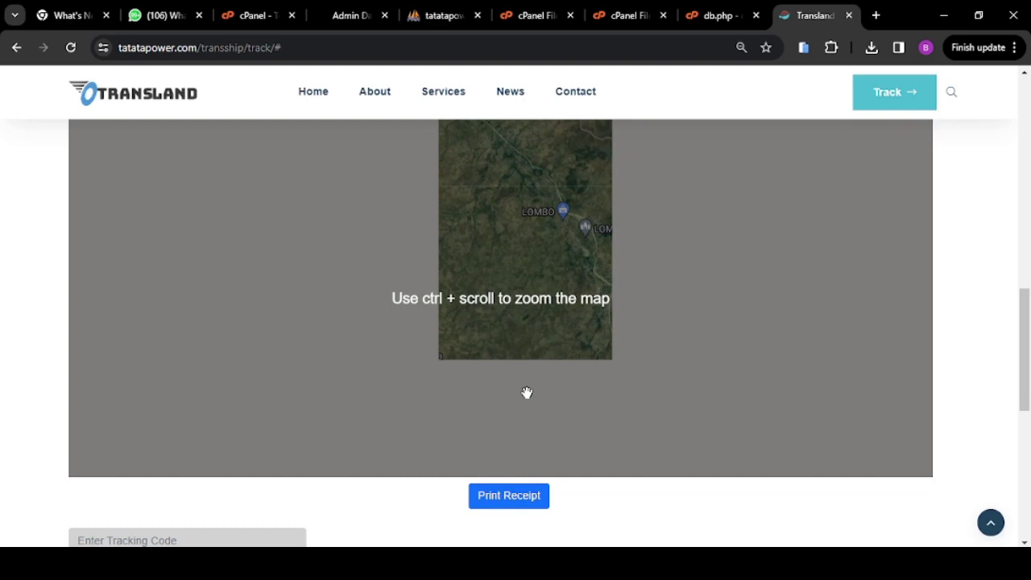
scroll(527, 393, down, 1)
scroll(526, 393, up, 2)
scroll(527, 393, down, 3)
scroll(527, 393, up, 4)
scroll(527, 393, up, 5)
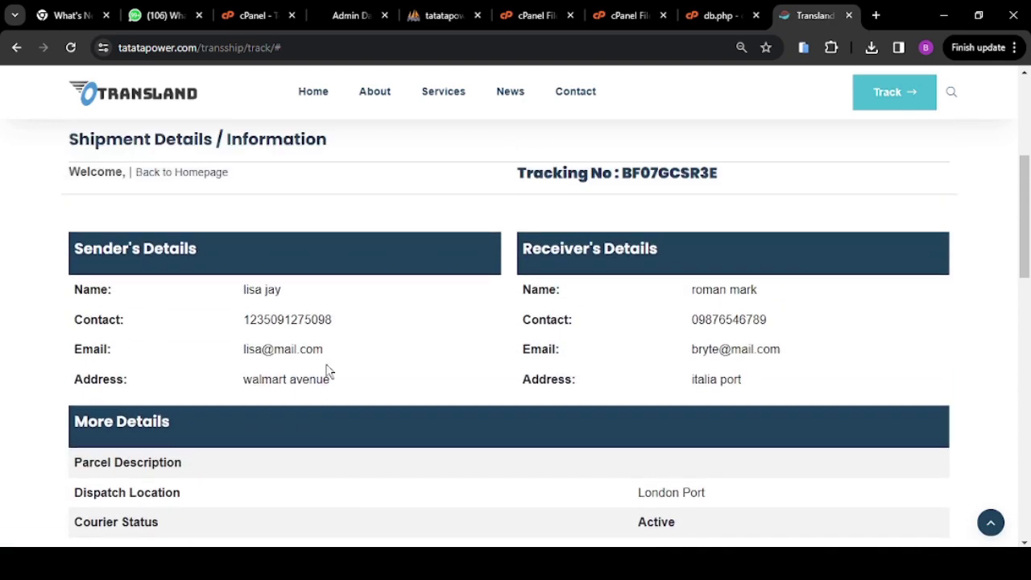
scroll(327, 370, up, 1)
scroll(326, 371, up, 4)
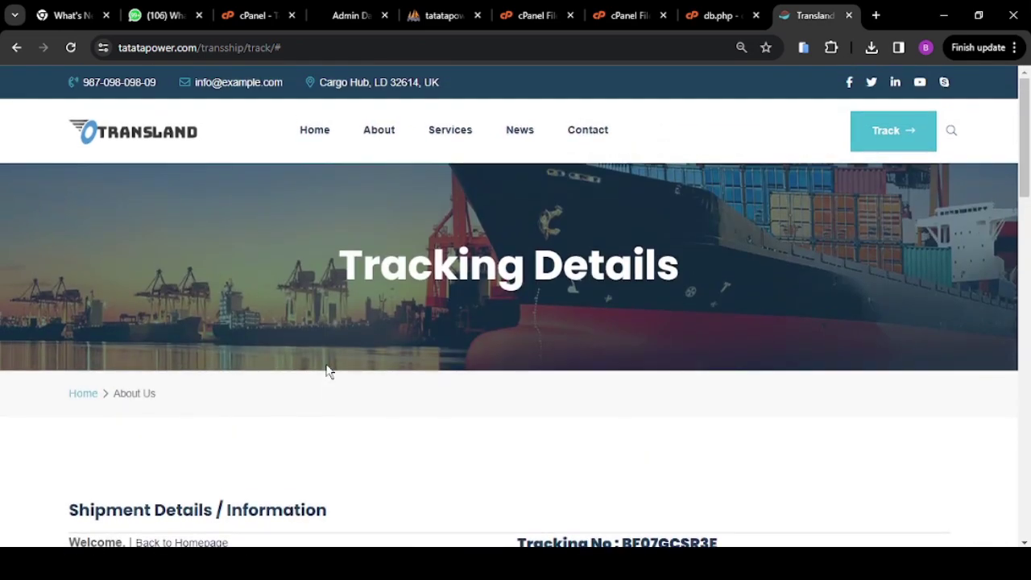
click(348, 16)
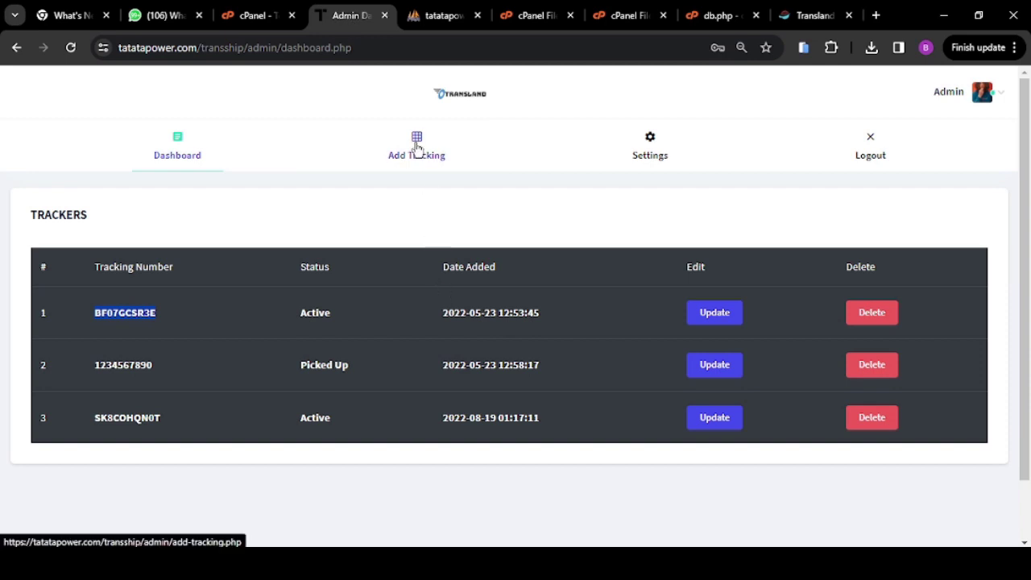
Start a new tracking entry and fill in the sender's name and contact number
click(416, 148)
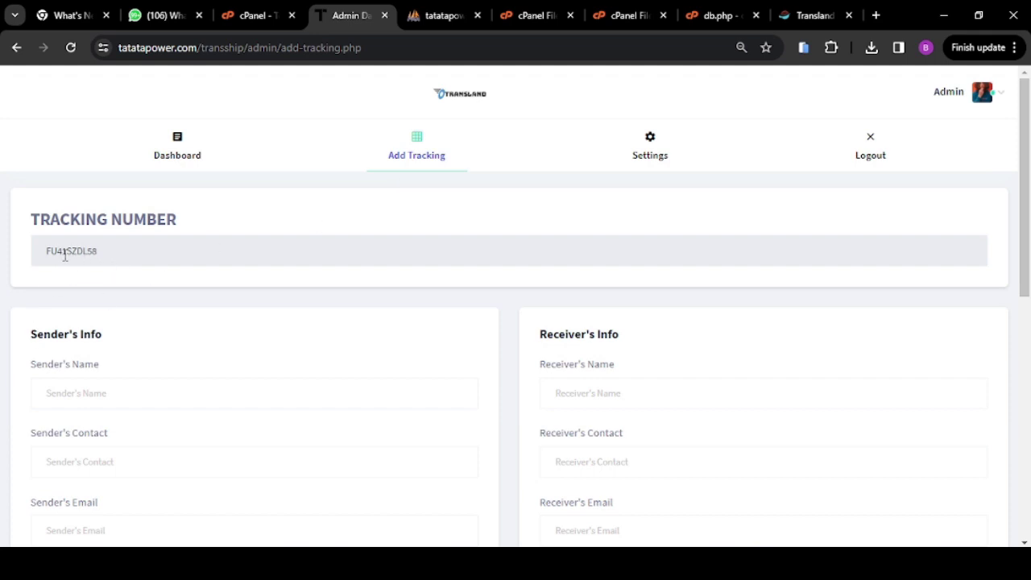
scroll(131, 255, down, 2)
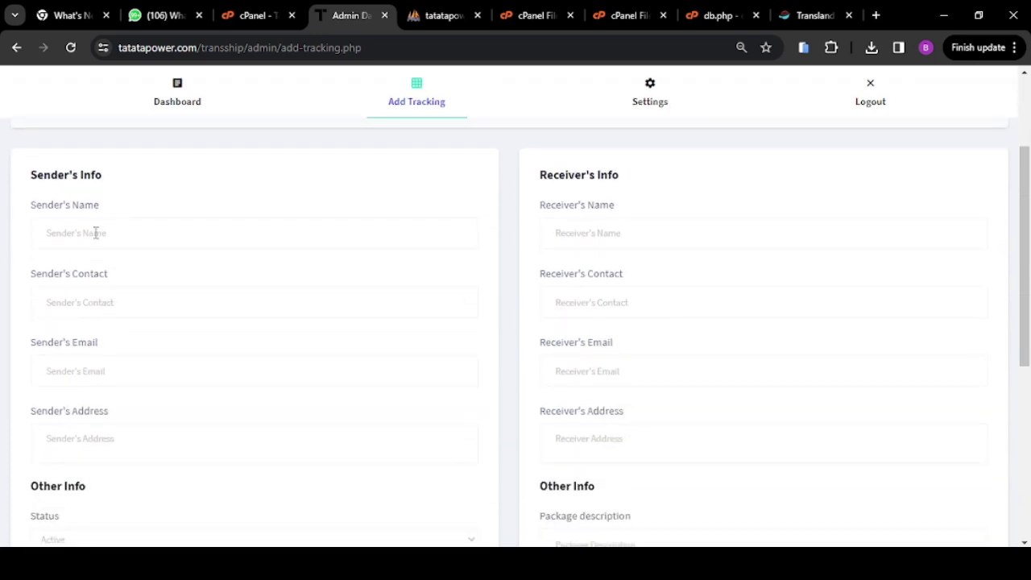
click(96, 232)
text(bster)
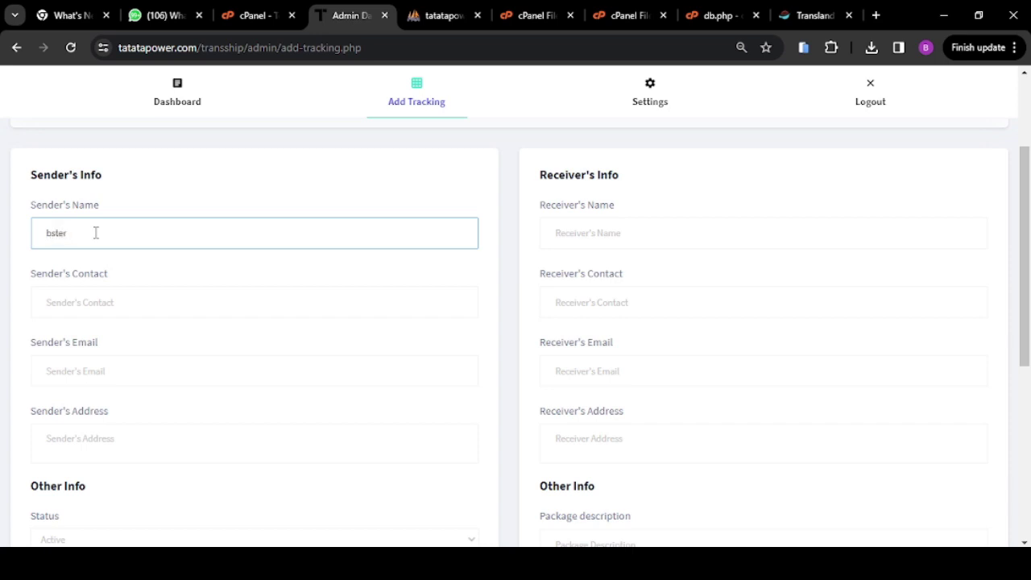
click(116, 310)
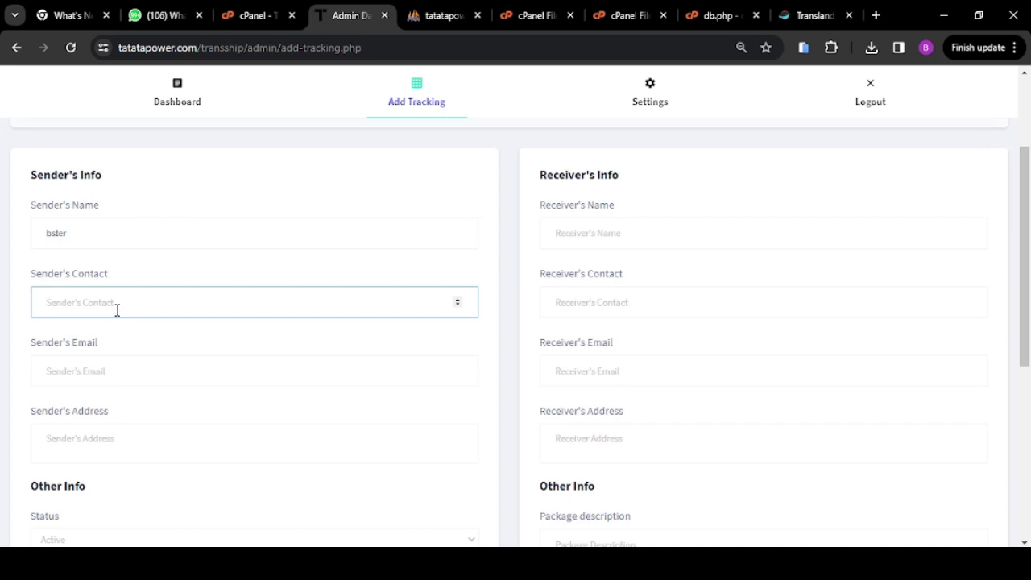
Enter the sender's e-mail address and the sender's address
click(96, 374)
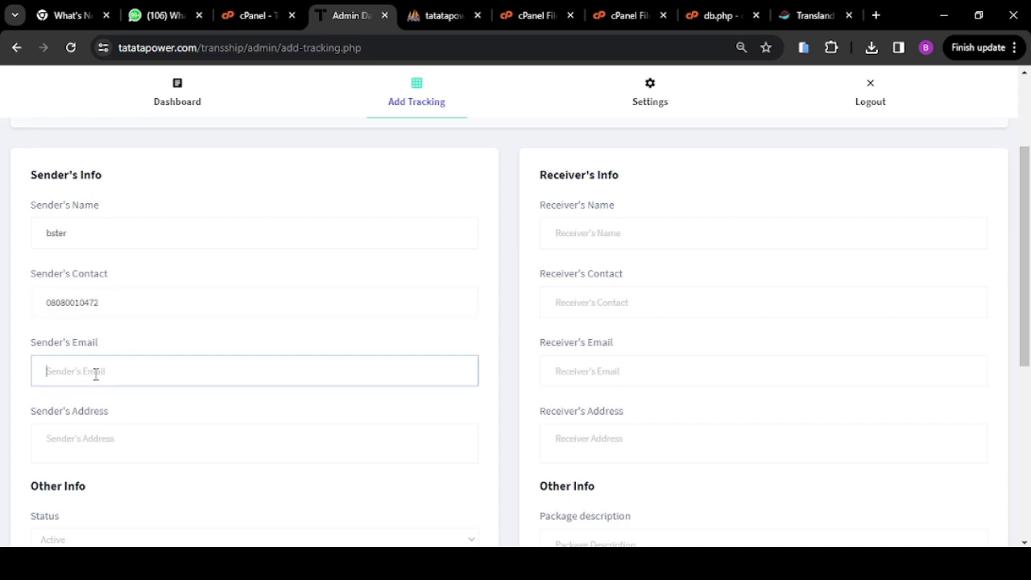
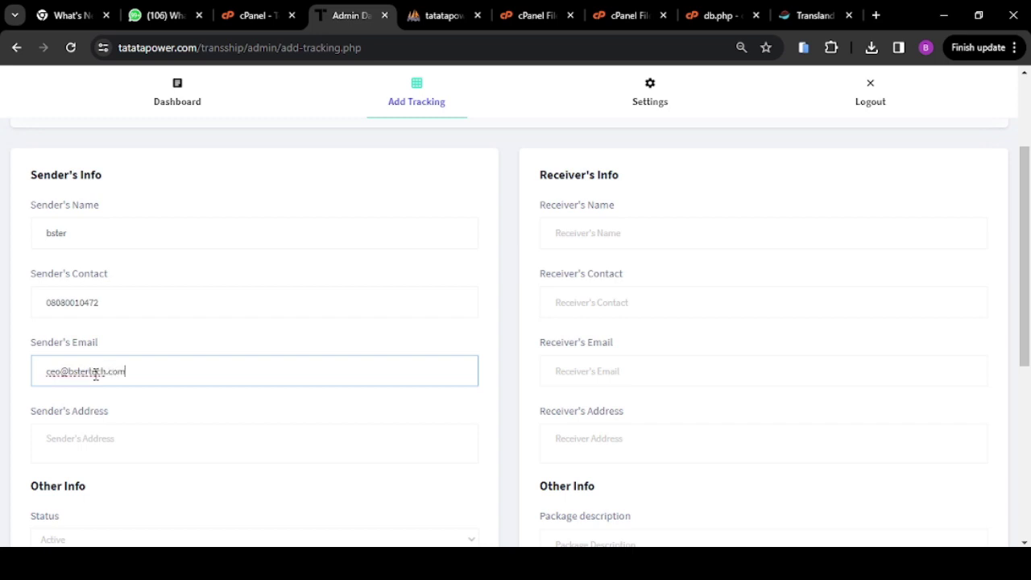
click(104, 439)
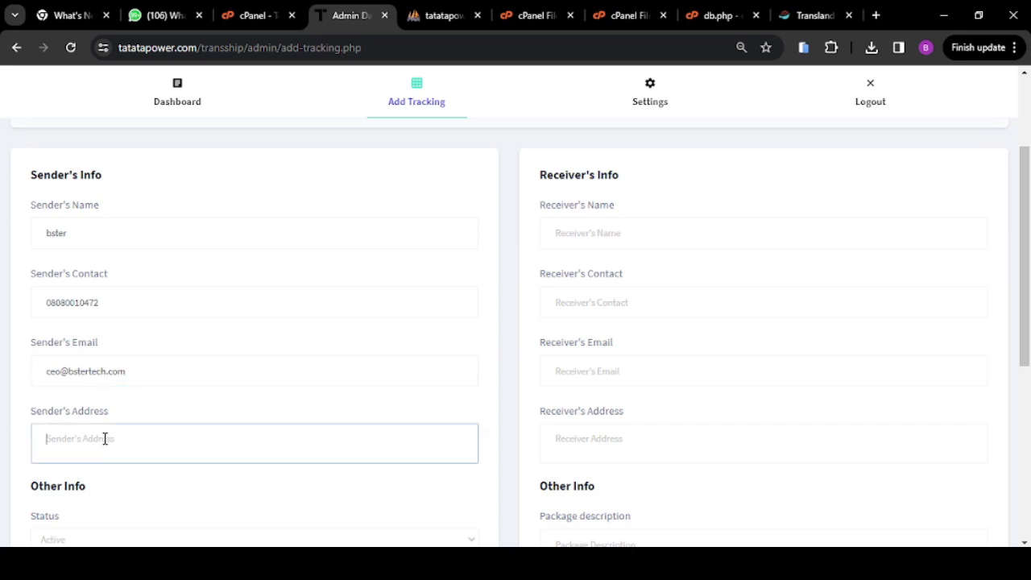
text(lagos)
scroll(159, 428, down, 2)
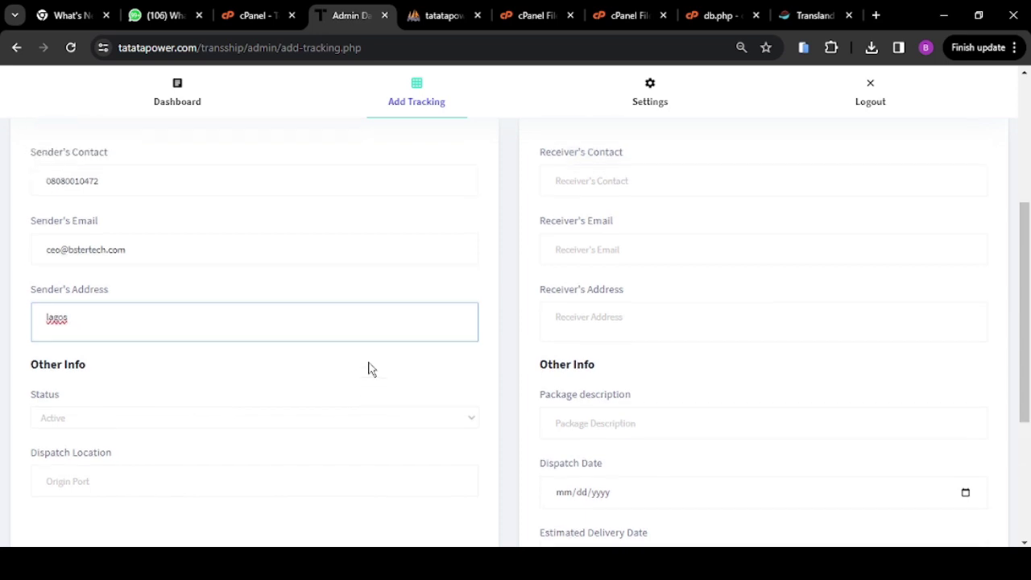
scroll(368, 368, up, 3)
Fill in the receiver's name, contact number and e-mail address
click(593, 306)
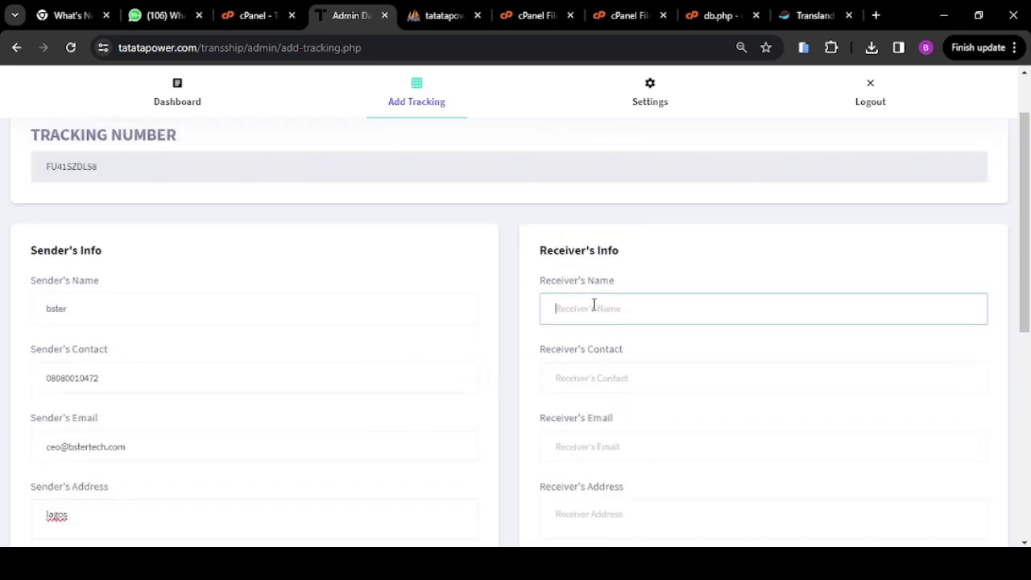
text(mr webbiiit)
click(652, 374)
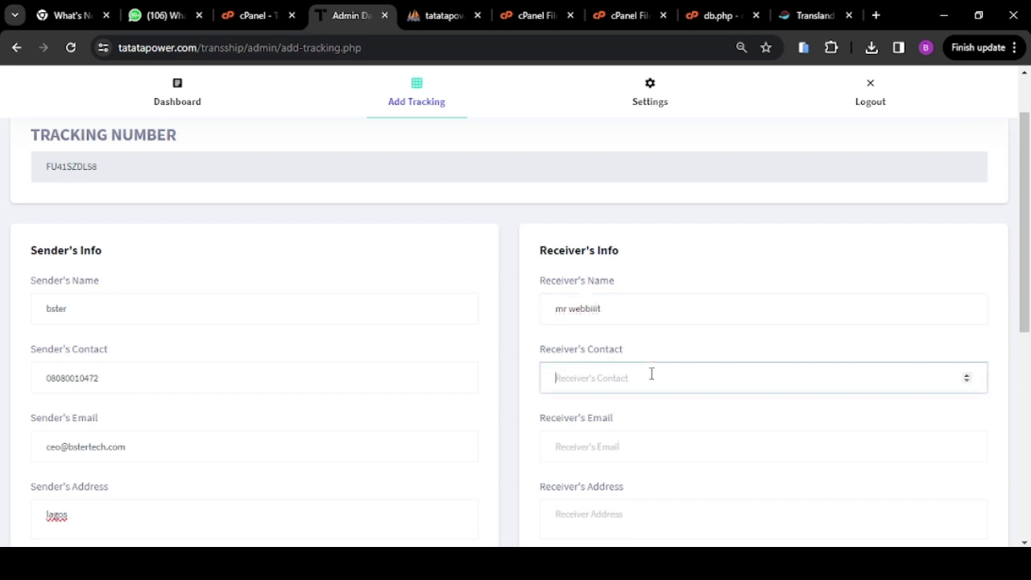
scroll(621, 384, down, 1)
click(619, 374)
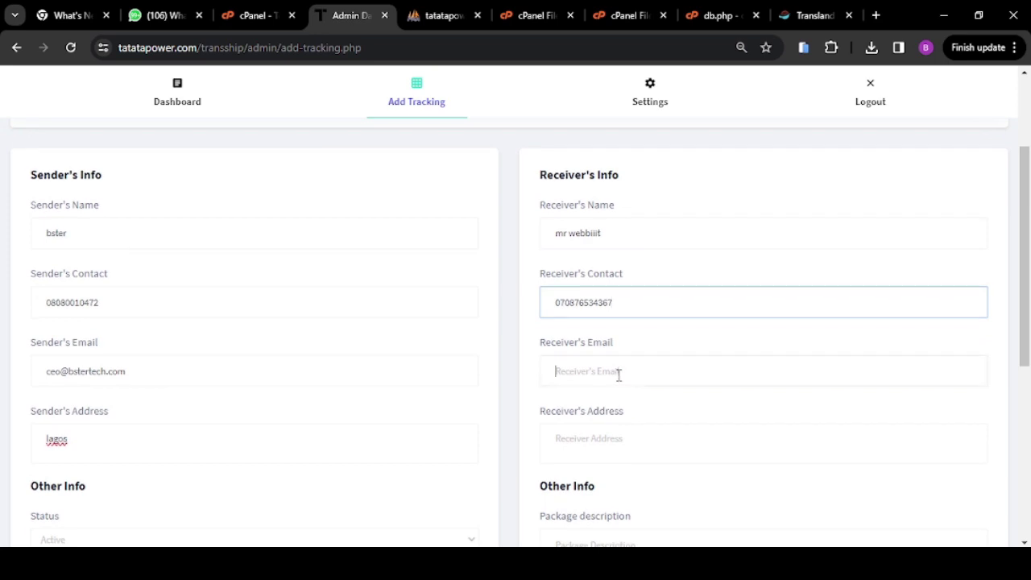
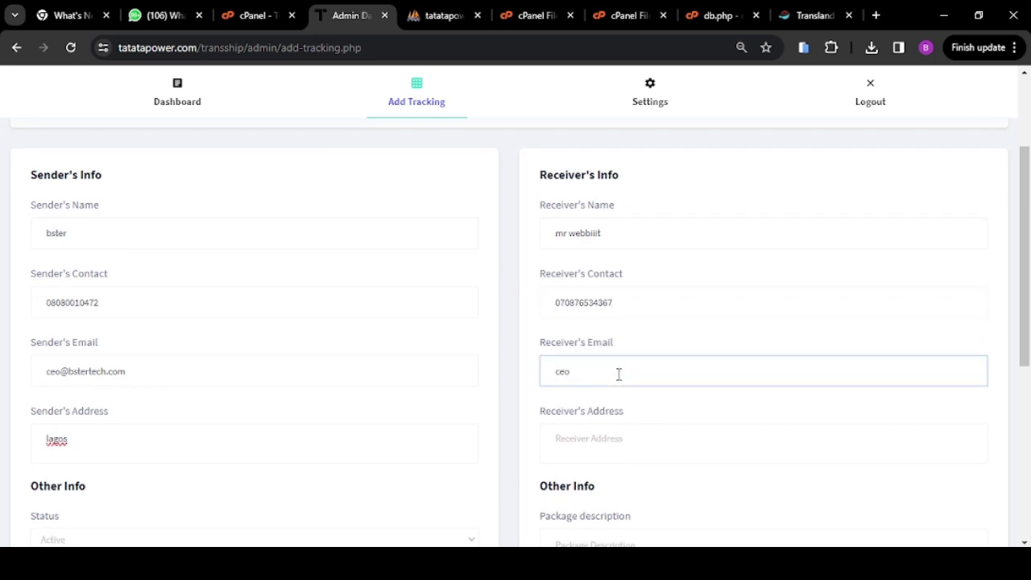
Enter the receiver's address and the package description 'this is a laptop'
click(604, 433)
text(uk)
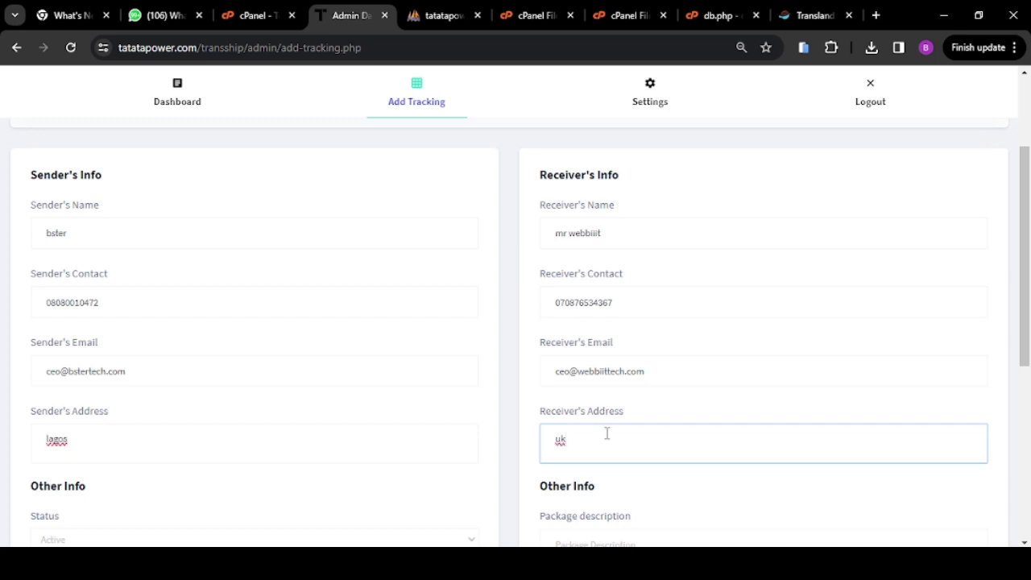
scroll(605, 431, down, 4)
scroll(606, 435, up, 1)
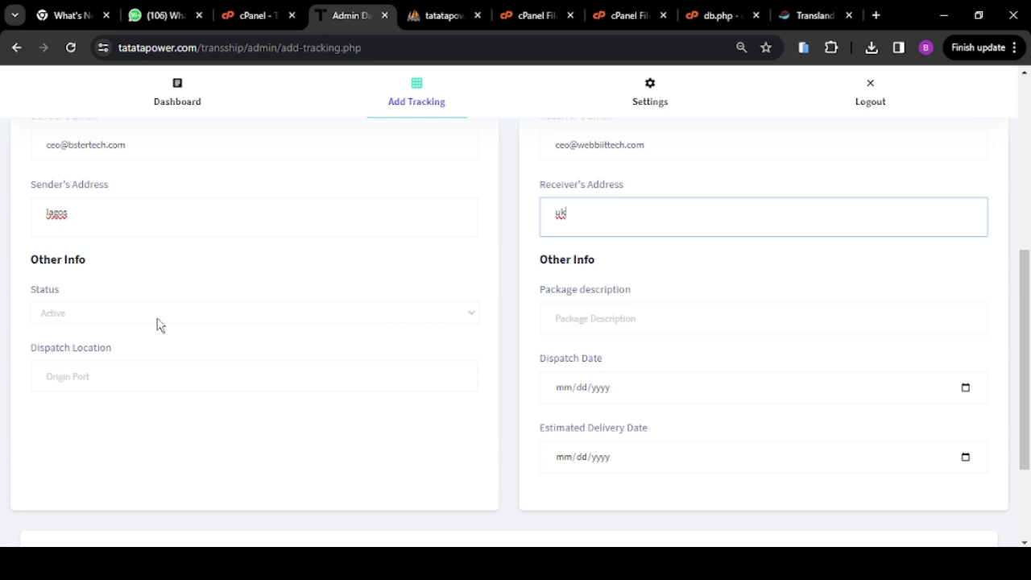
scroll(569, 317, down, 2)
scroll(569, 318, up, 1)
scroll(569, 322, up, 1)
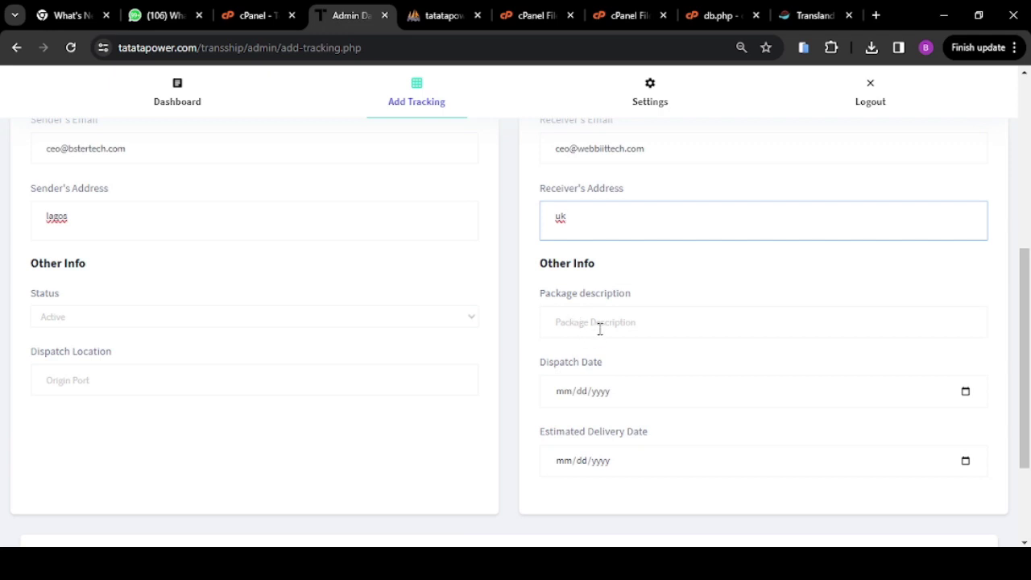
click(601, 324)
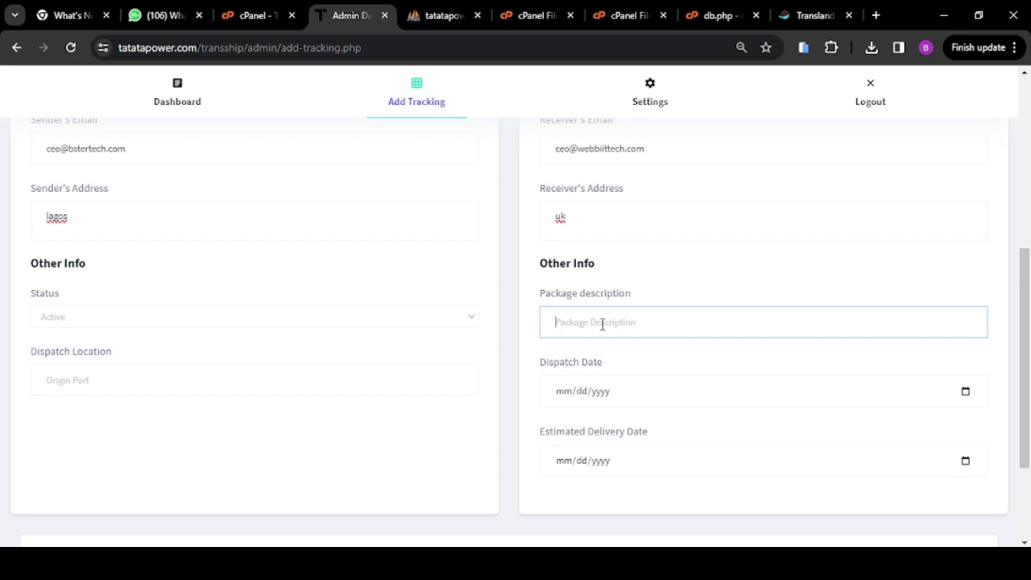
text(this is a lapto)
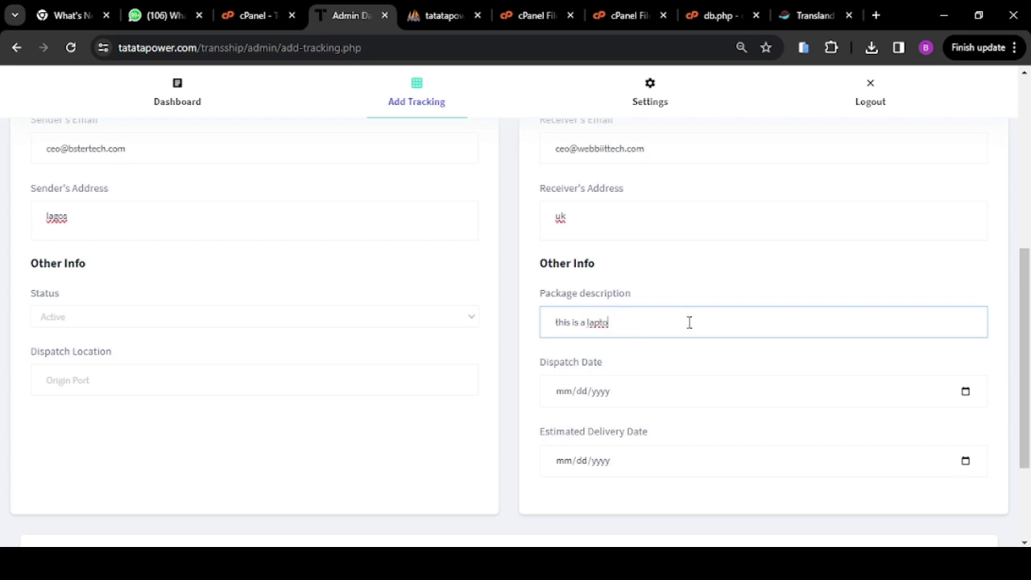
text(p)
Set dispatch date 05/08/2024 and estimated delivery date 05/17/2024 from the calendars
click(608, 393)
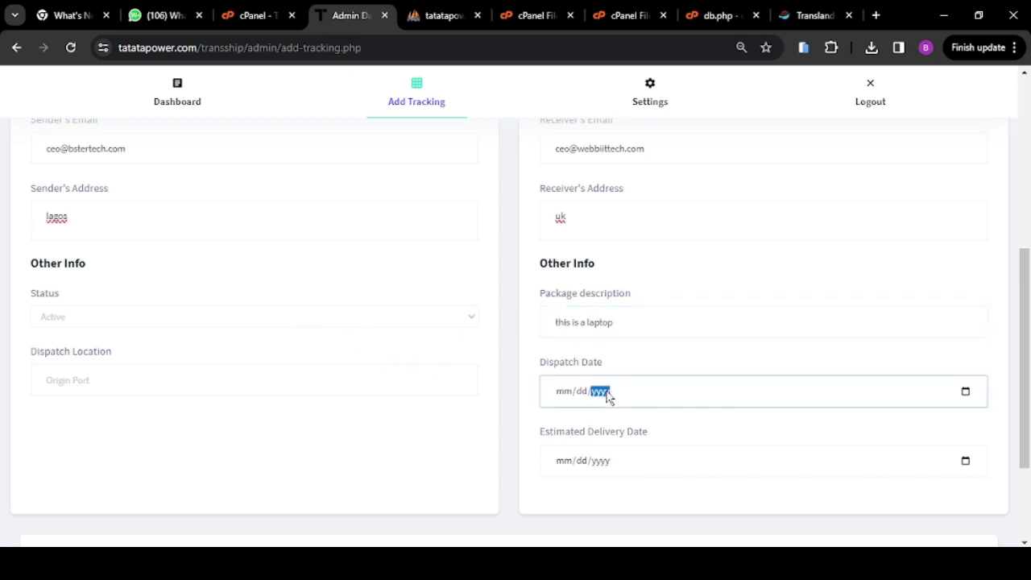
click(971, 395)
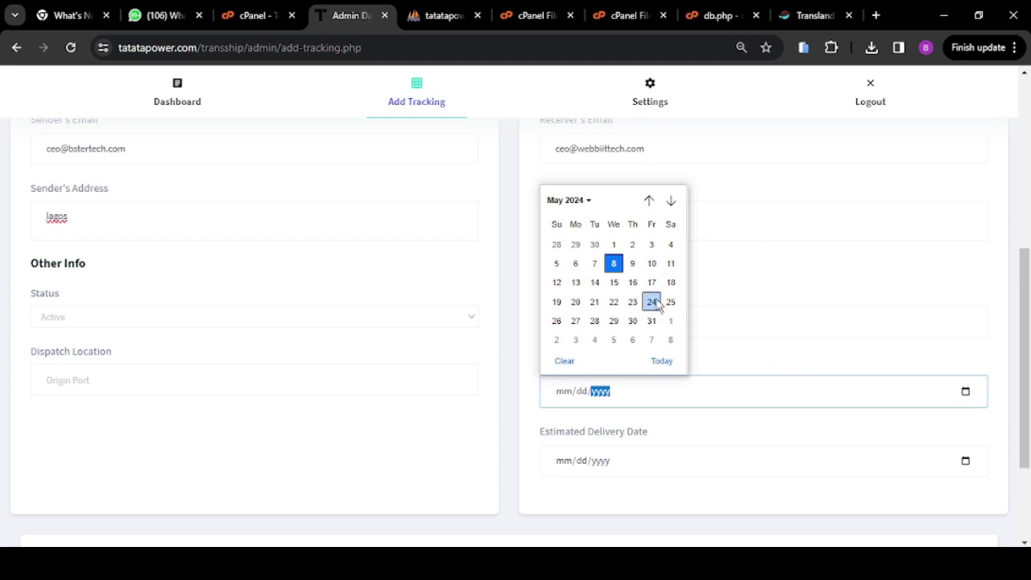
click(613, 266)
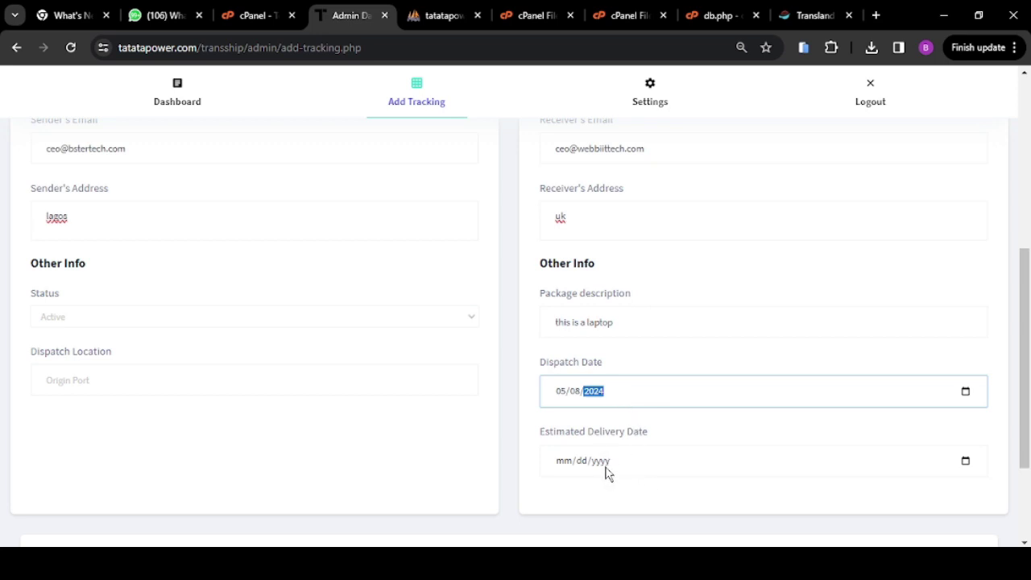
click(970, 465)
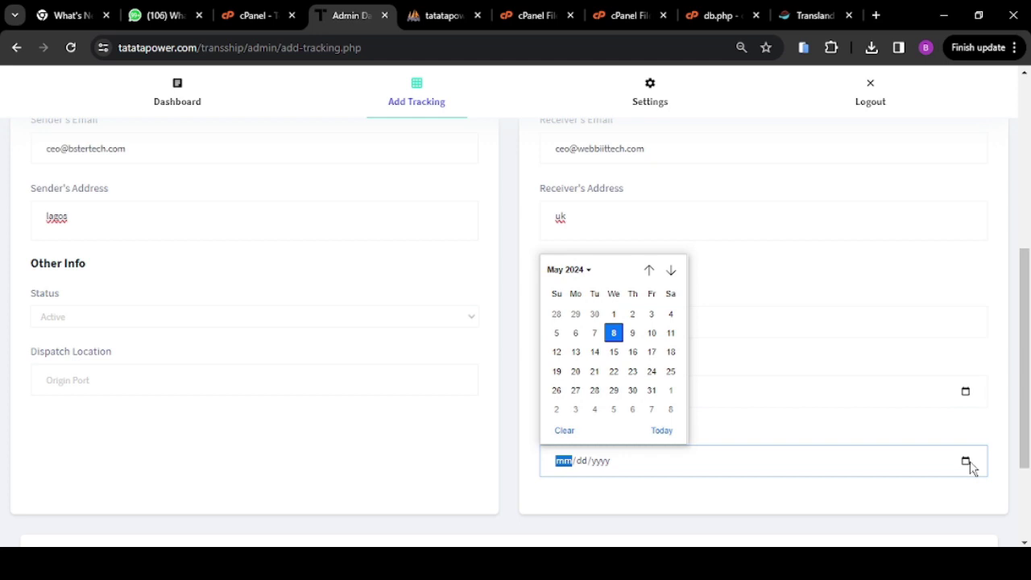
click(651, 352)
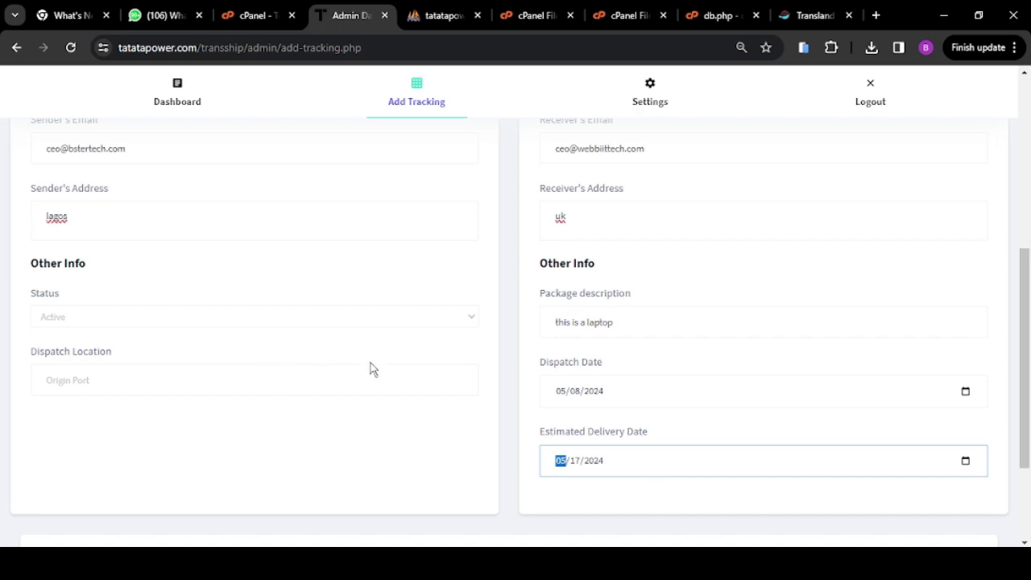
click(89, 321)
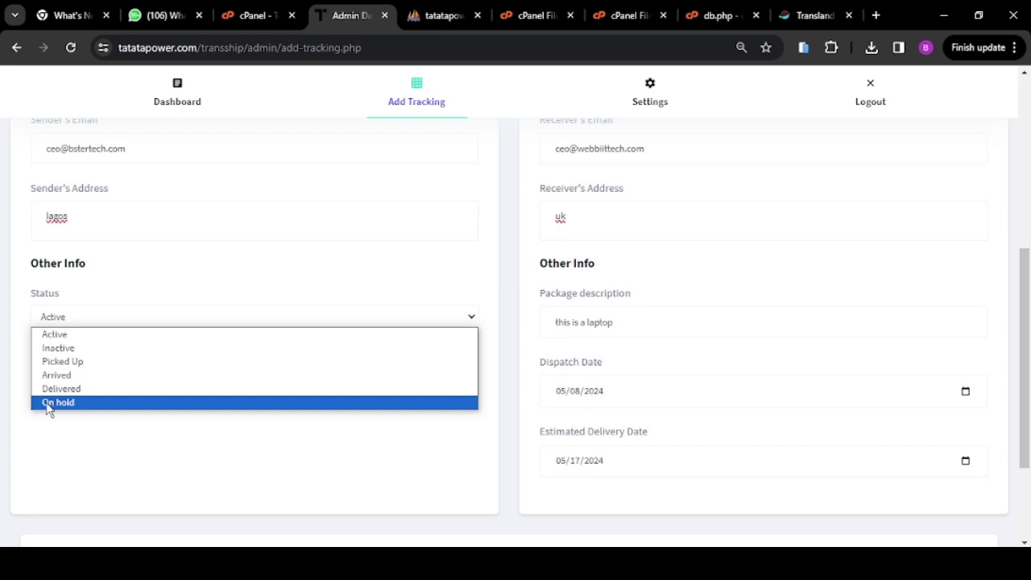
Keep status Active, enter dispatch location Nigeria, and add the new tracking
key(ctrl+plus)
click(95, 354)
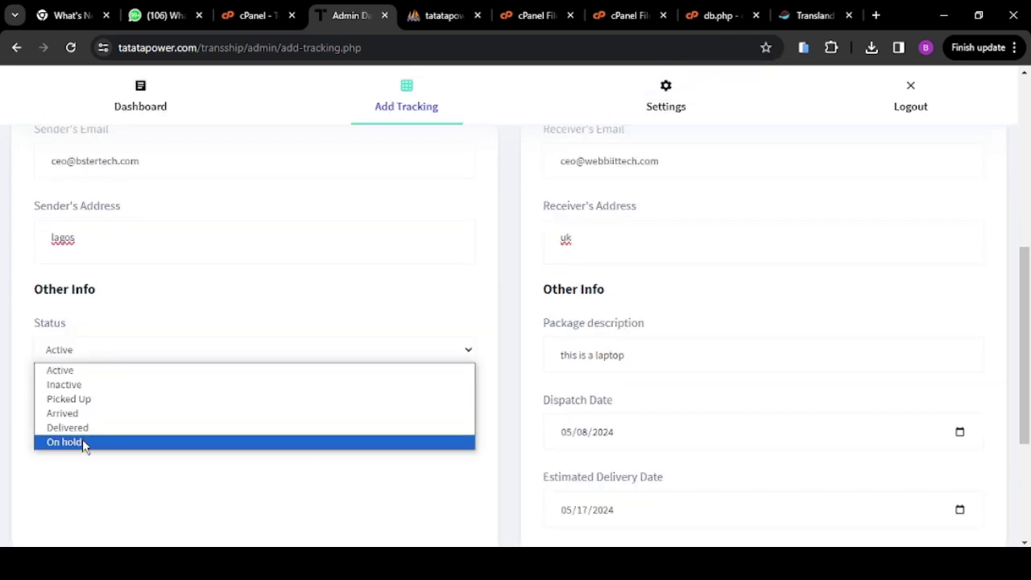
click(84, 484)
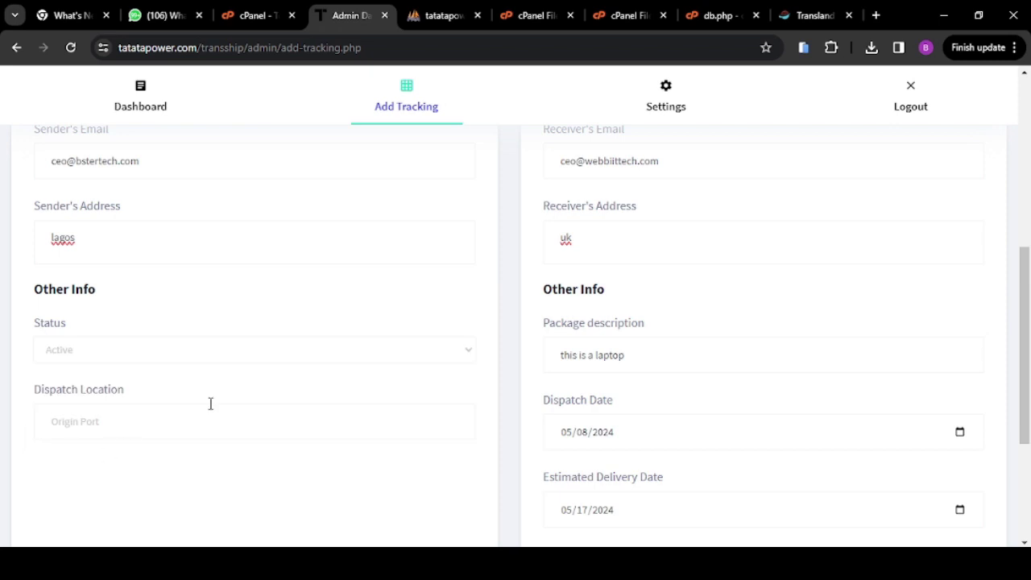
click(102, 425)
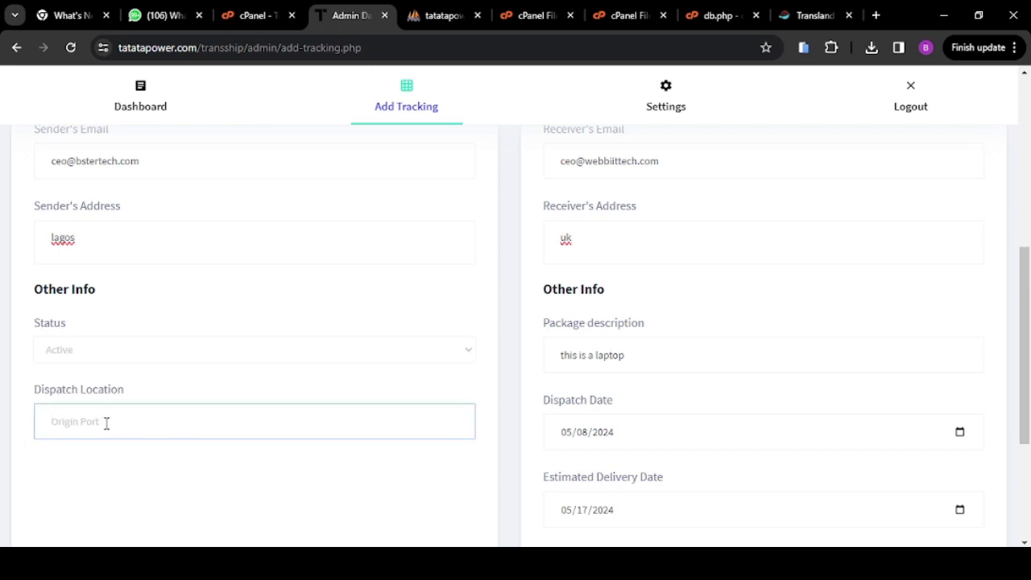
text(Nigeria)
scroll(383, 377, down, 3)
click(456, 401)
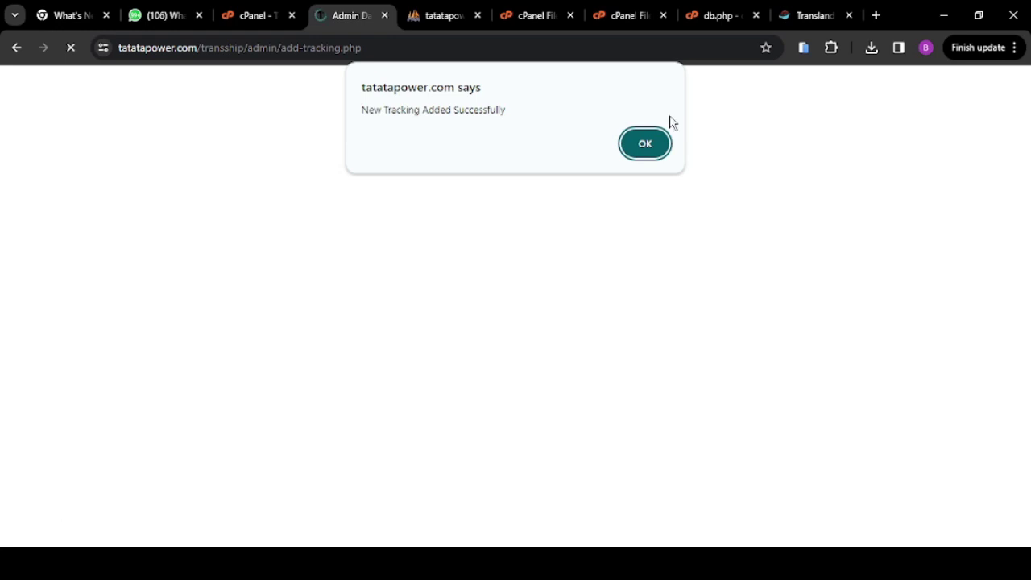
Copy the new Active tracker's tracking number from the dashboard table and return to the public site
click(658, 143)
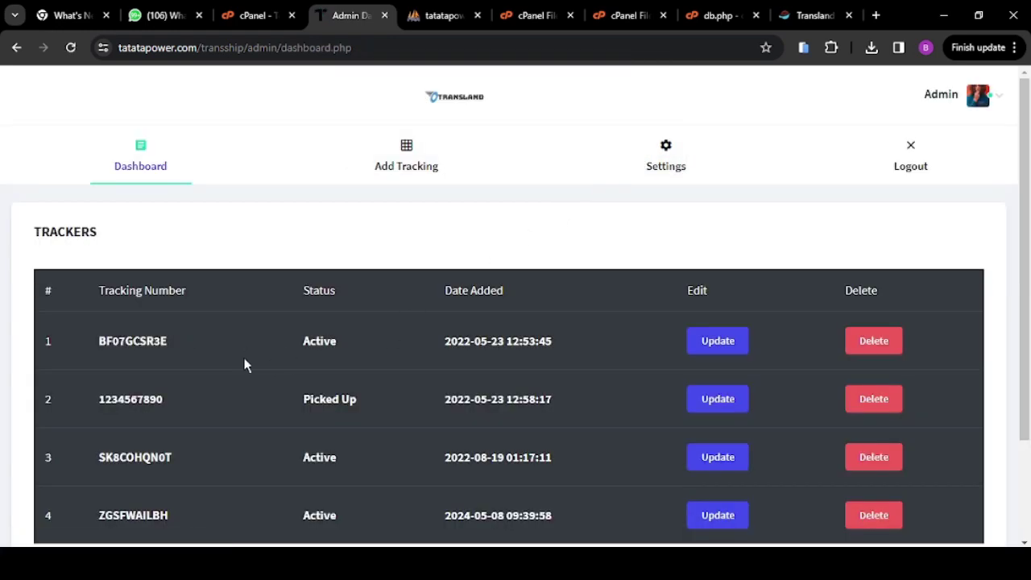
scroll(244, 363, down, 1)
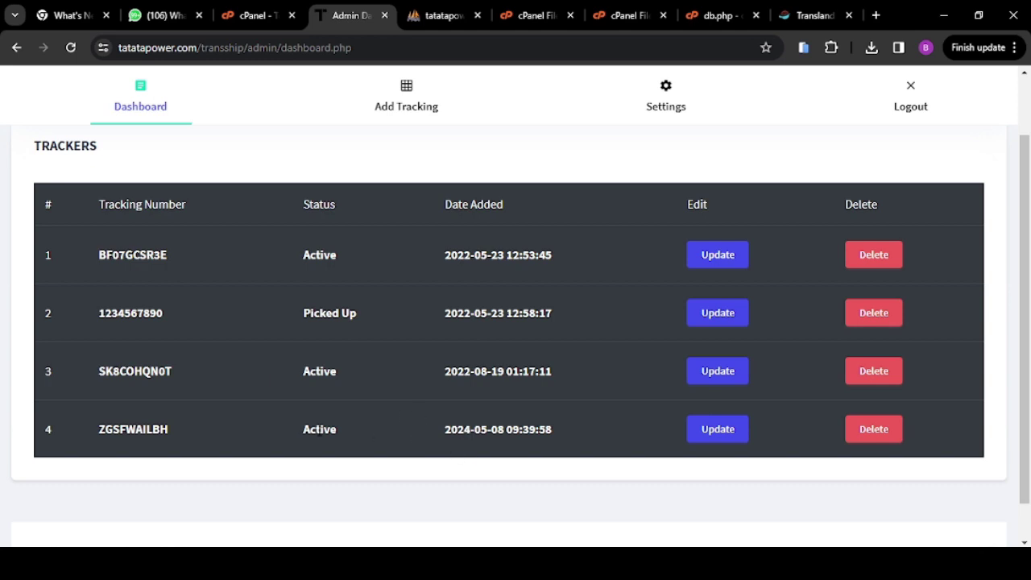
drag(163, 429, 117, 437)
right_click(130, 427)
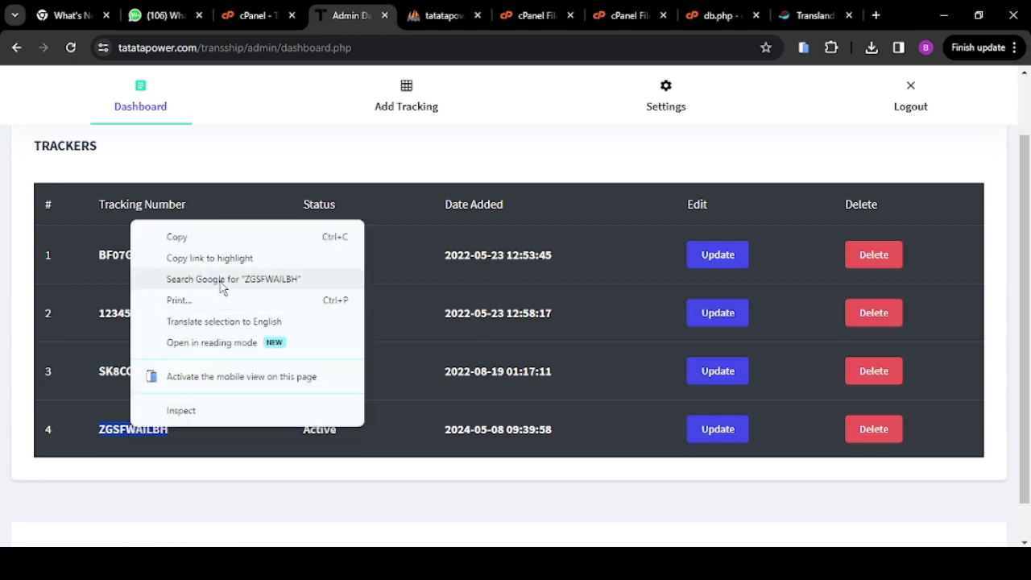
click(212, 239)
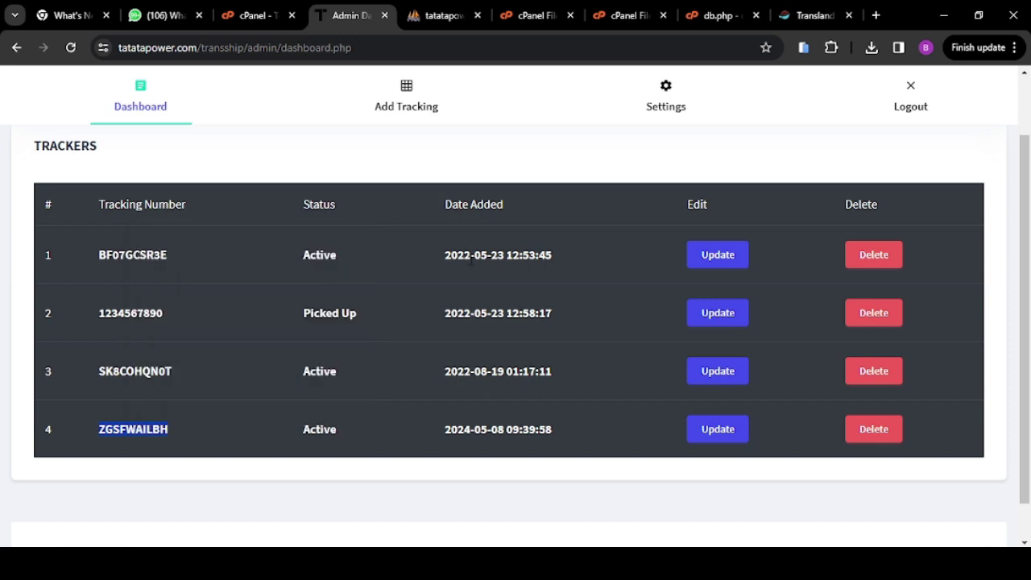
click(785, 17)
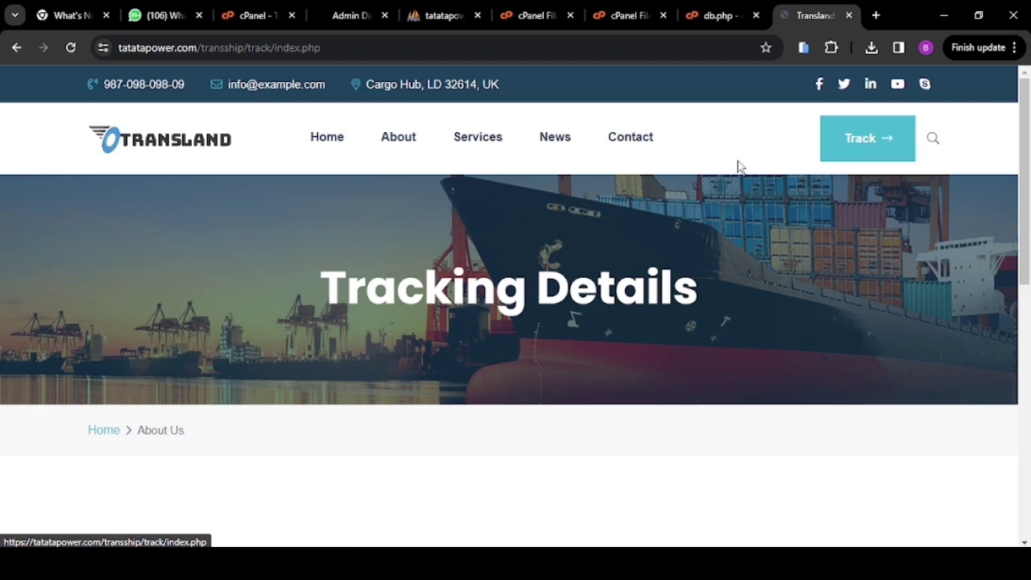
Look up the newly copied tracking number on the Tracking Details page
scroll(368, 290, down, 5)
click(173, 187)
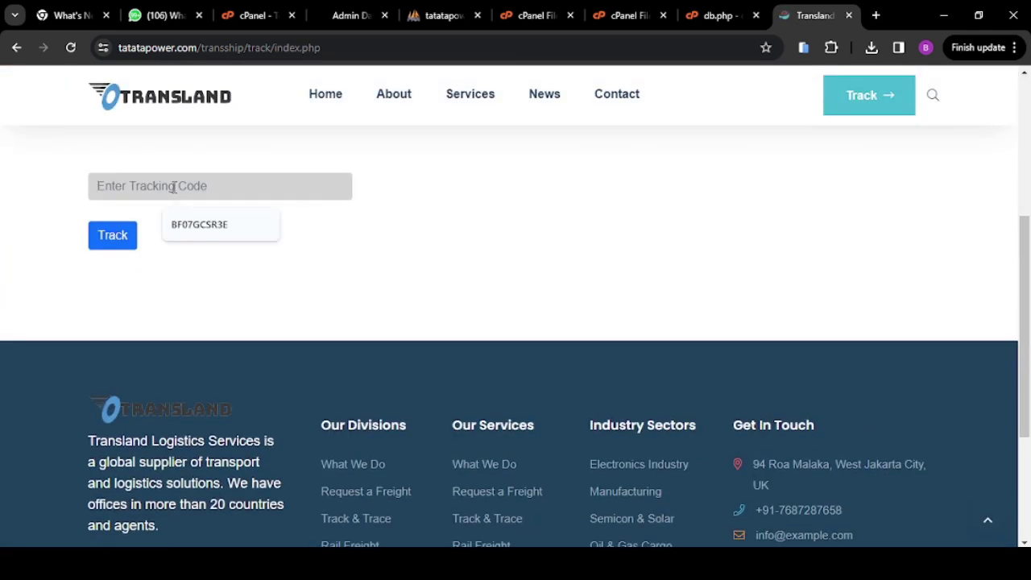
key(ctrl+v)
click(118, 243)
Review the results: laptop parcel, Active, dispatched 2024-05-08, current location Nigeria
scroll(210, 259, down, 5)
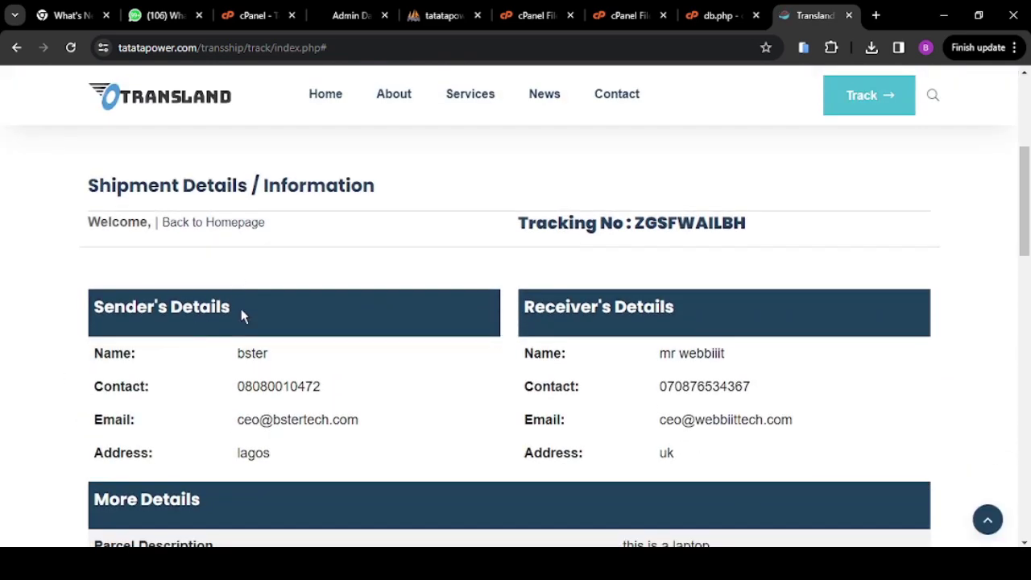
scroll(411, 280, down, 3)
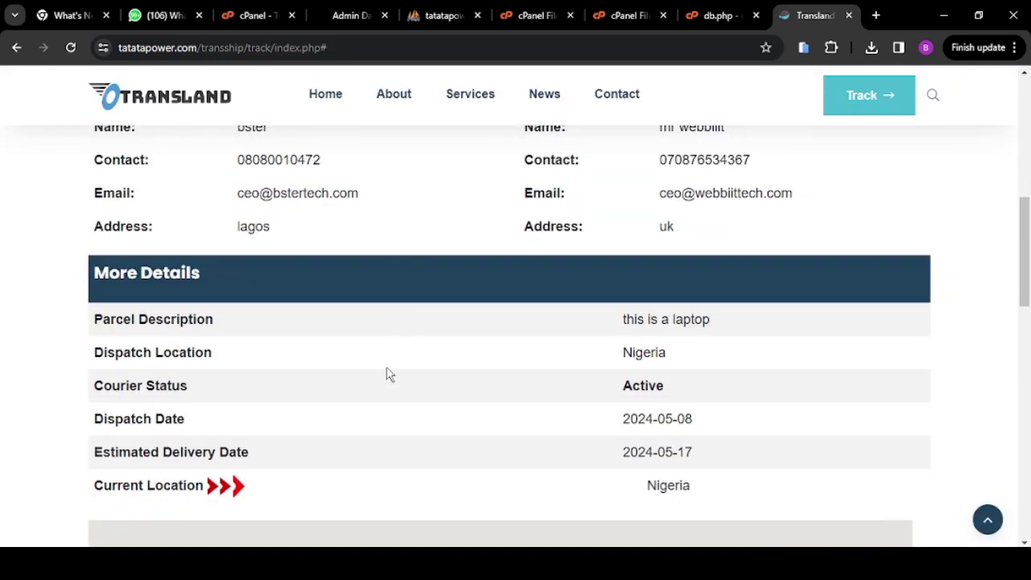
scroll(376, 425, up, 2)
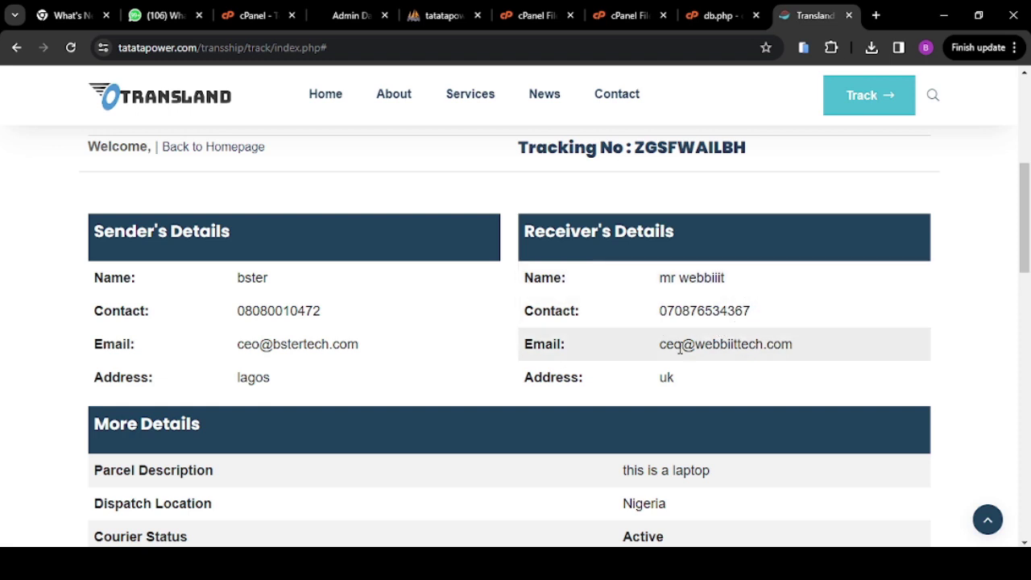
scroll(705, 389, down, 3)
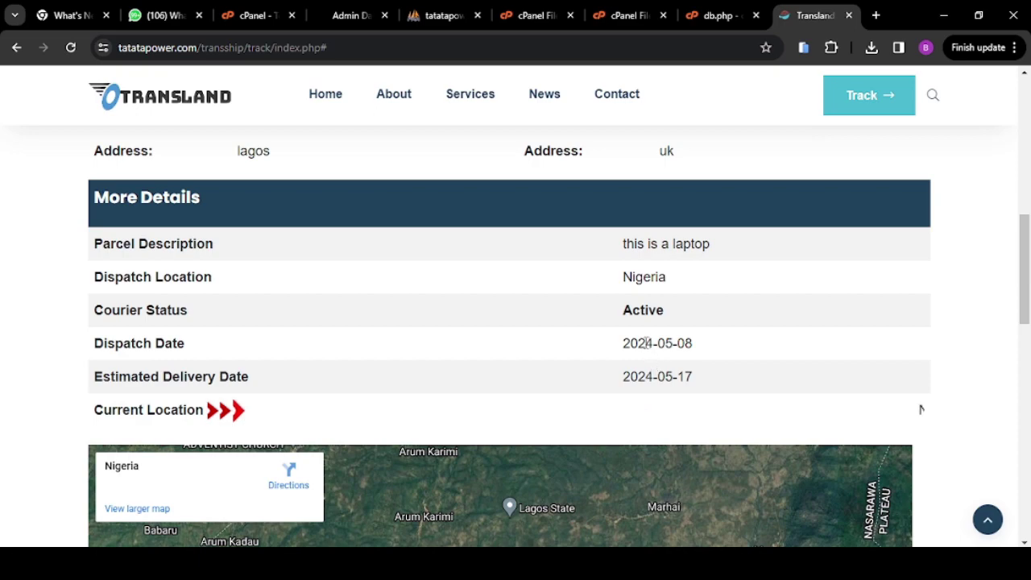
scroll(648, 354, down, 3)
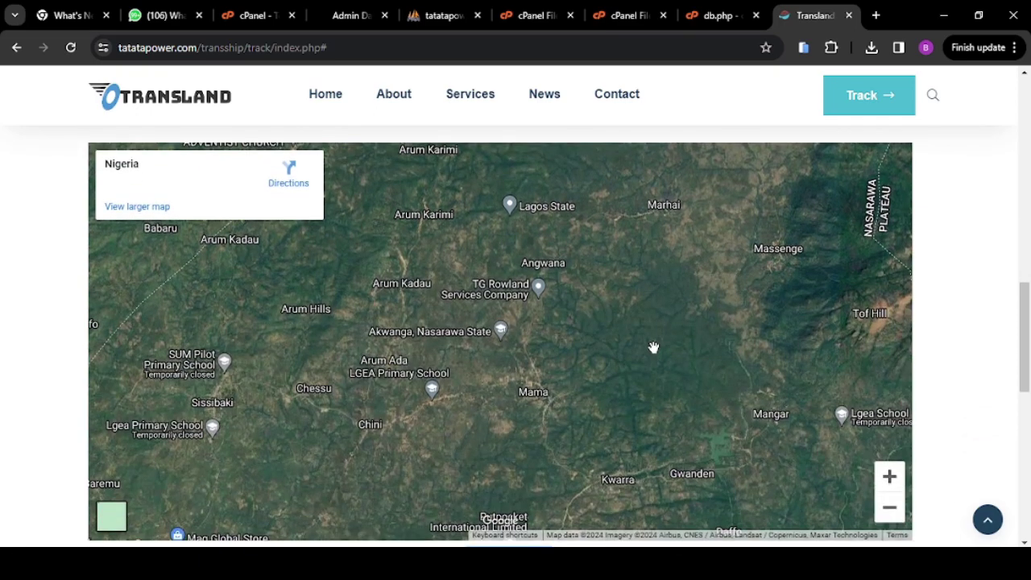
scroll(651, 322, down, 5)
scroll(652, 317, up, 2)
scroll(652, 316, up, 5)
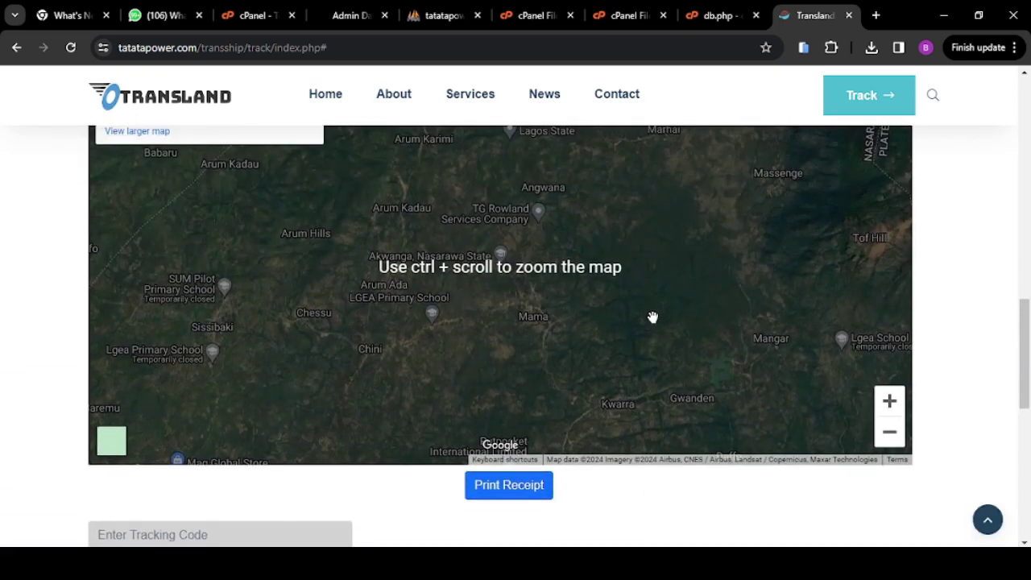
scroll(652, 317, up, 2)
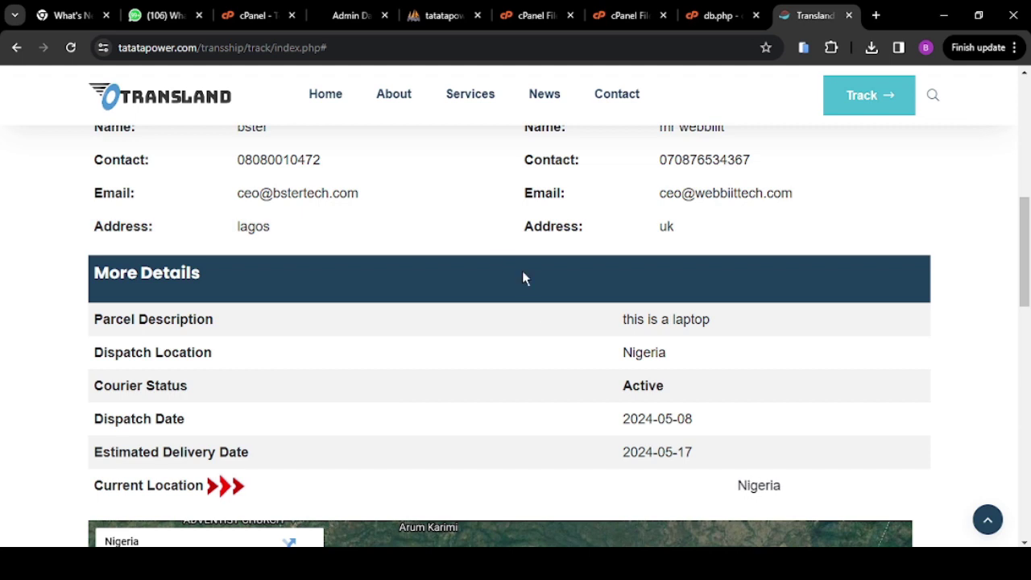
scroll(442, 267, up, 1)
scroll(441, 268, up, 1)
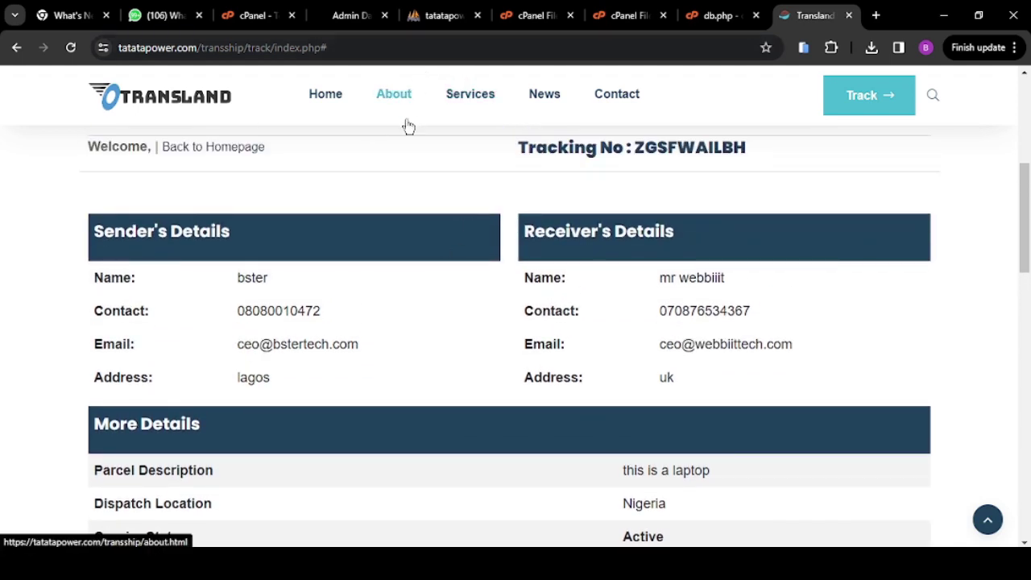
Check the admin Settings page's name and password fields, then return to the tracking page
click(338, 16)
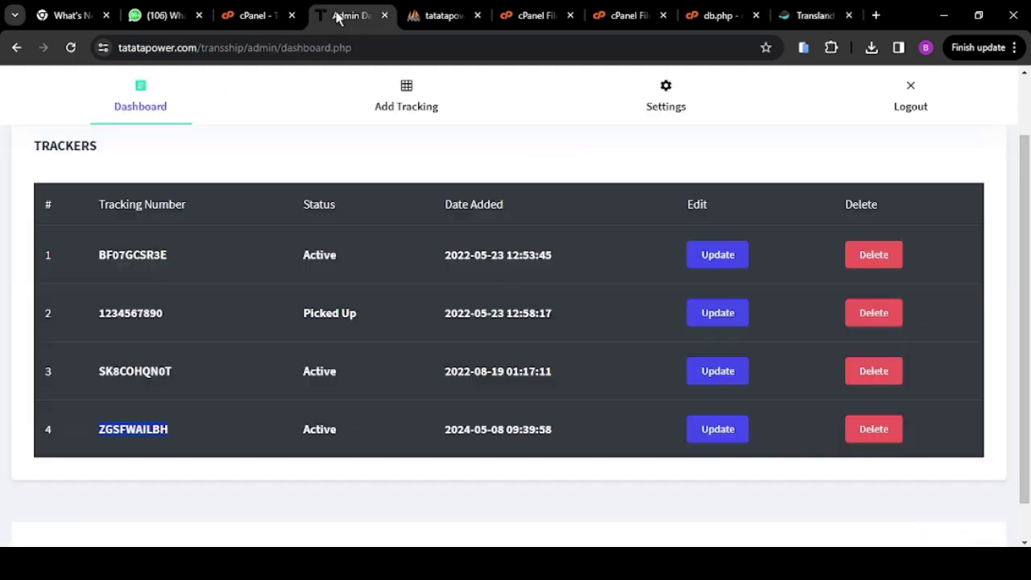
scroll(490, 258, up, 1)
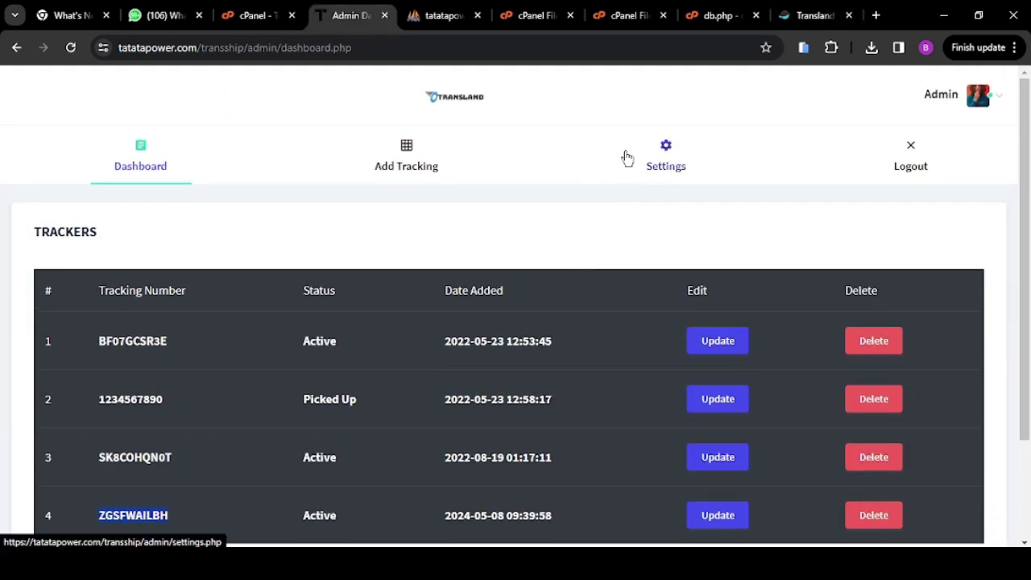
click(657, 161)
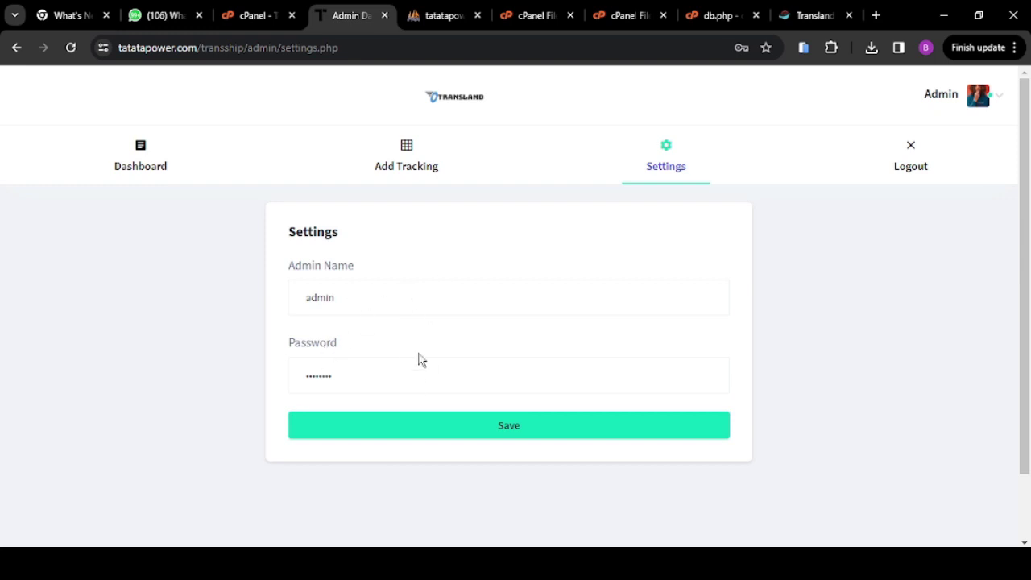
scroll(558, 515, down, 1)
scroll(557, 515, up, 1)
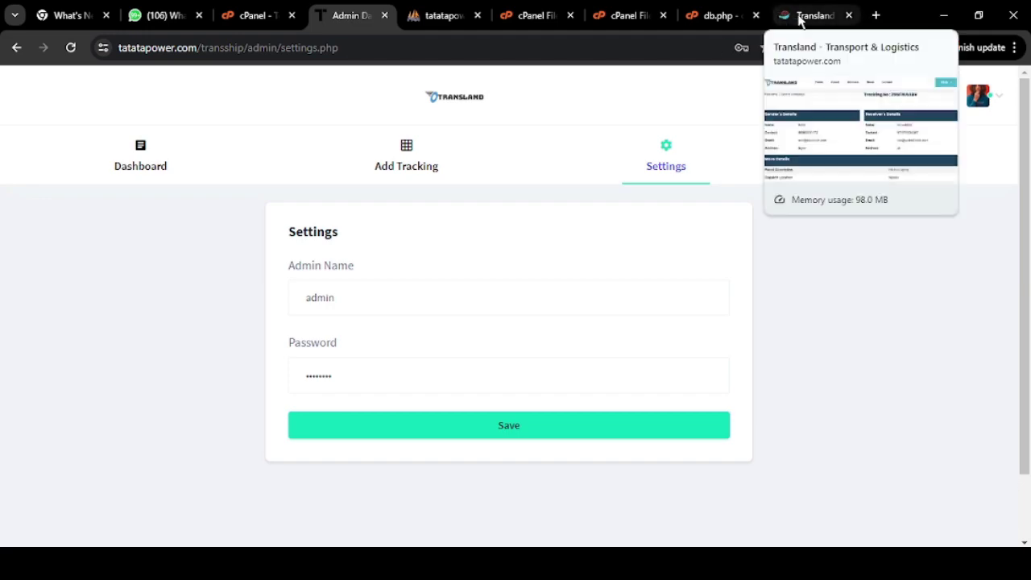
click(797, 18)
scroll(549, 236, up, 5)
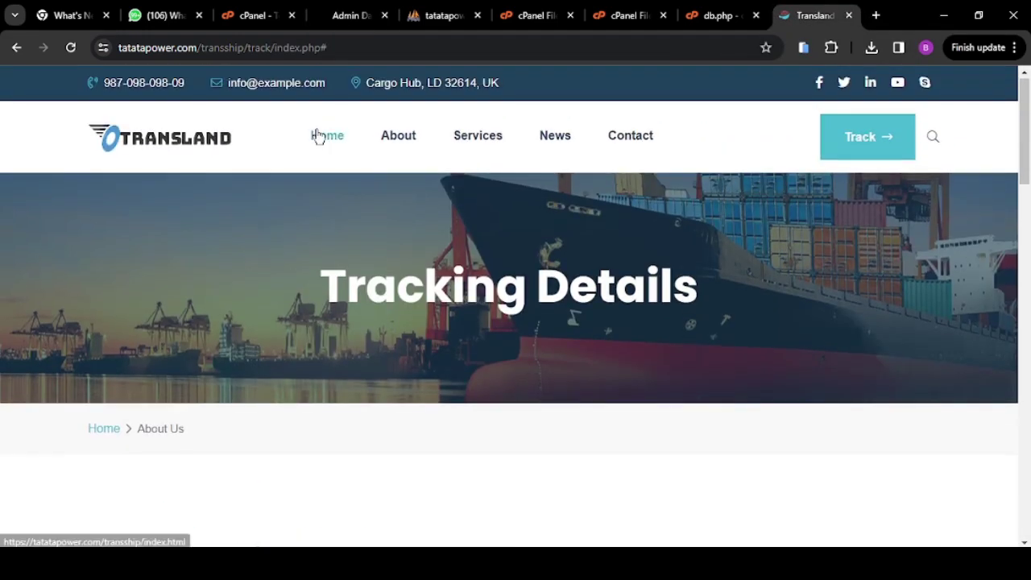
Copy the header contact e-mail from the Transland home page, then go to cPanel File Manager
click(318, 137)
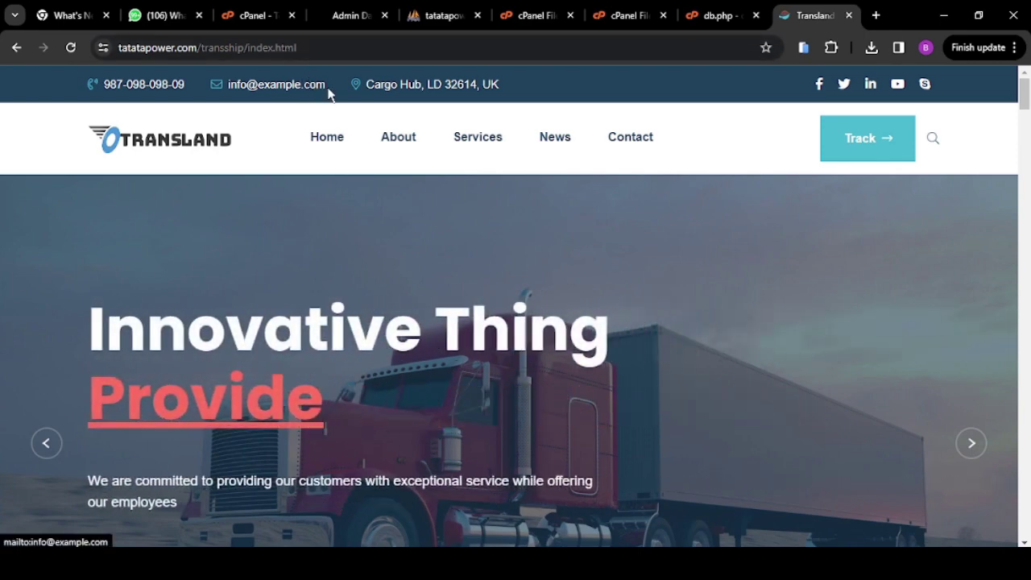
drag(329, 95, 232, 96)
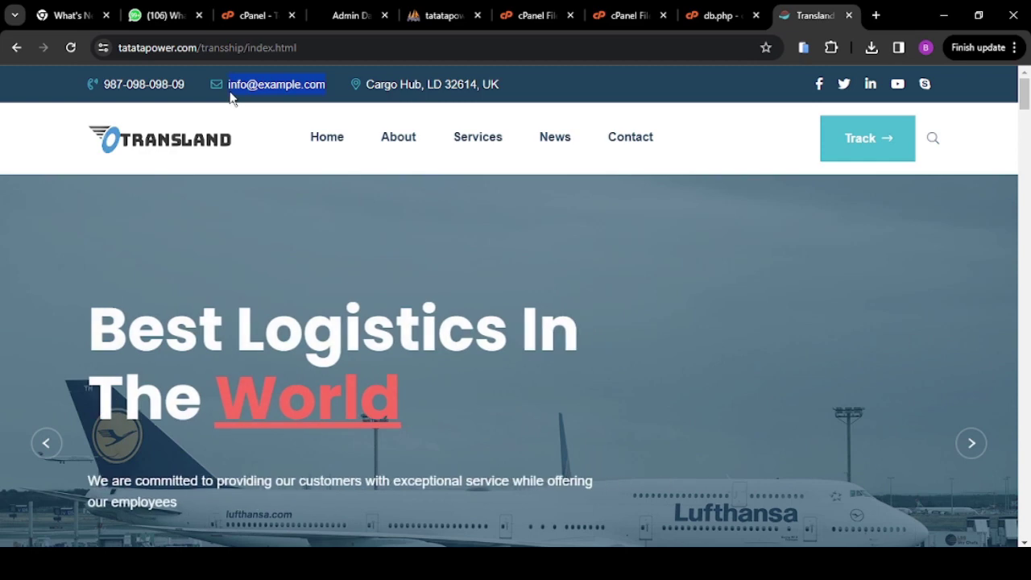
right_click(252, 88)
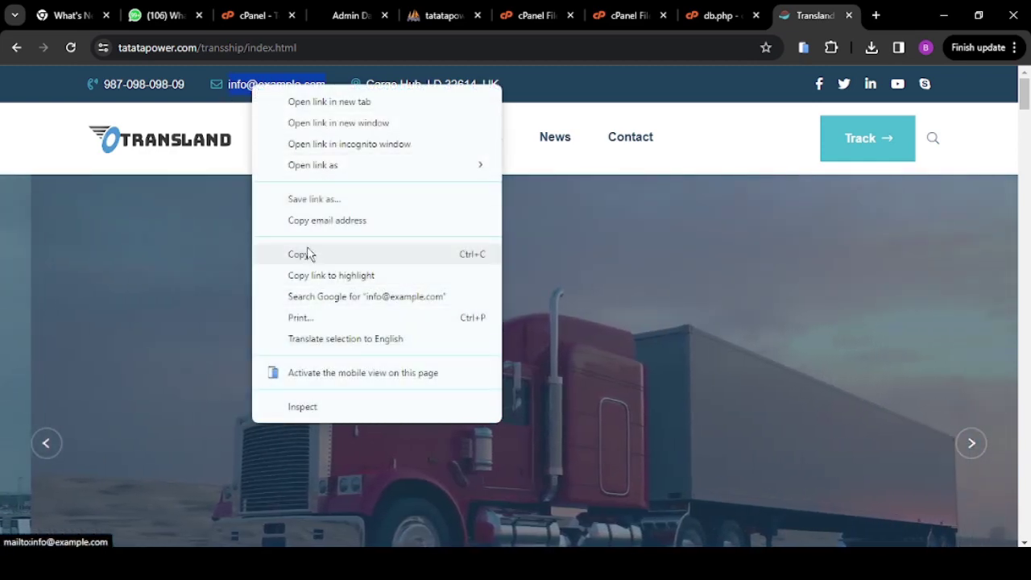
click(307, 254)
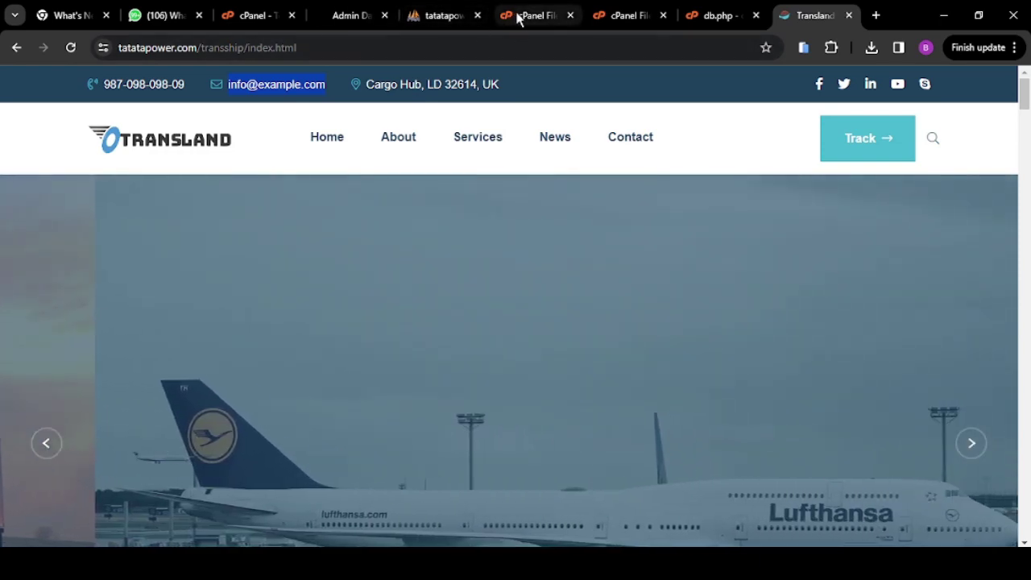
click(520, 18)
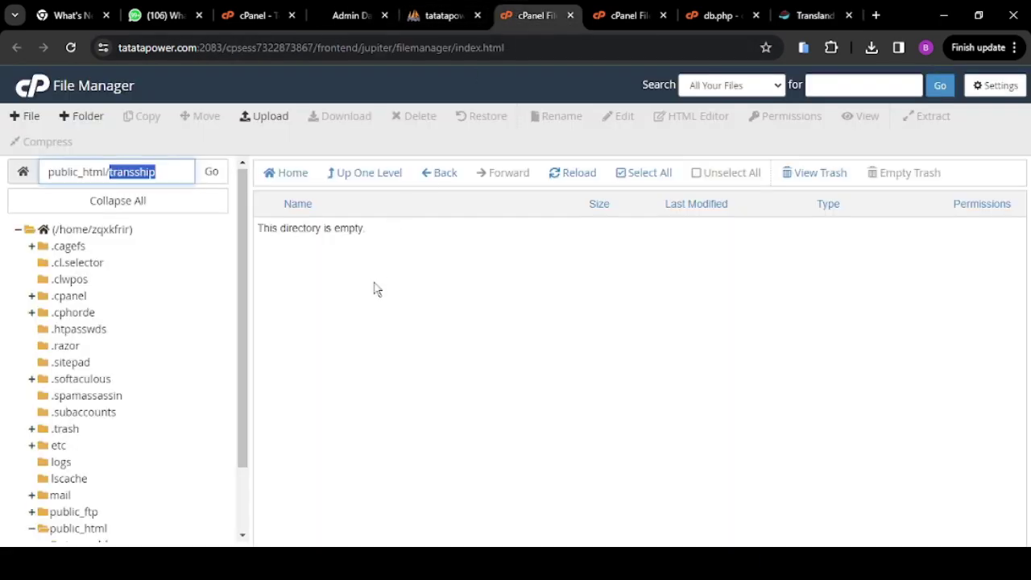
Open public_html/transship and bring up the context menu for index.html
scroll(127, 510, down, 1)
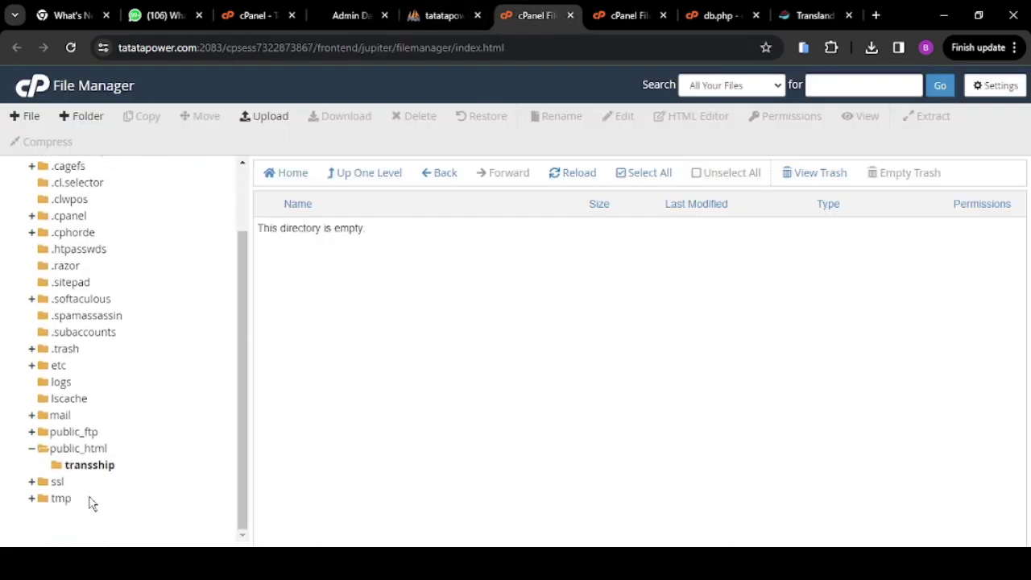
click(81, 448)
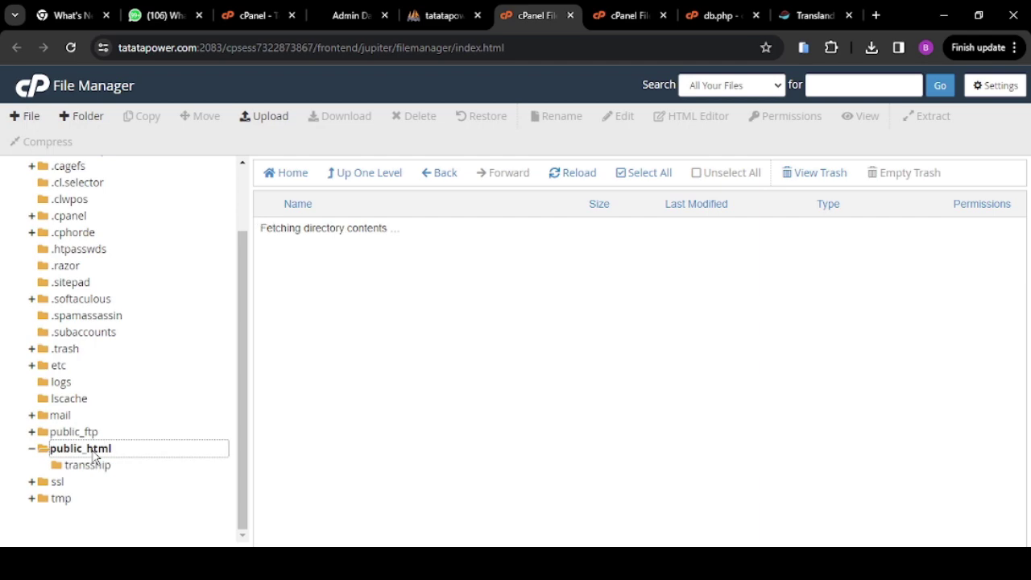
click(307, 230)
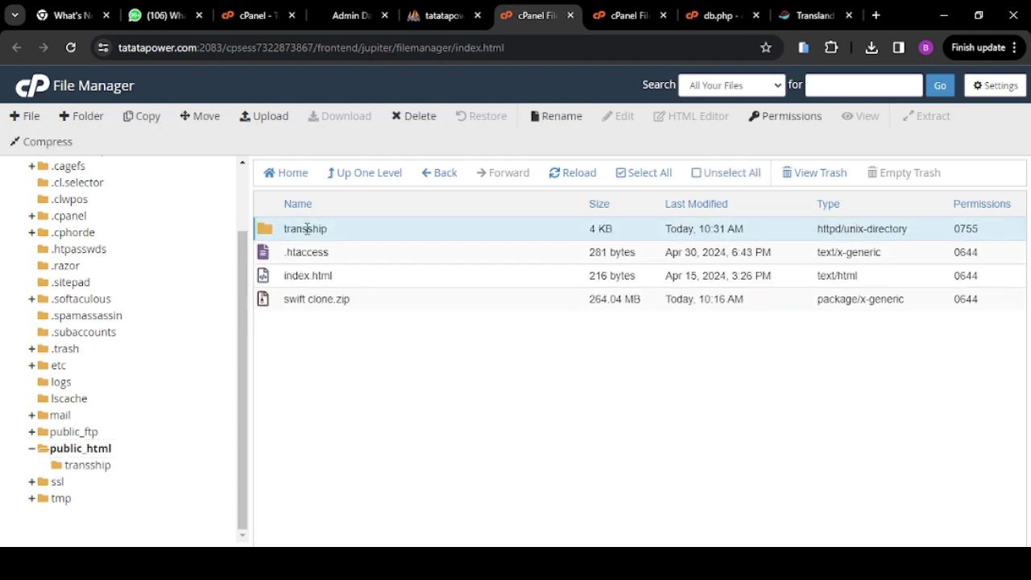
double_click(264, 230)
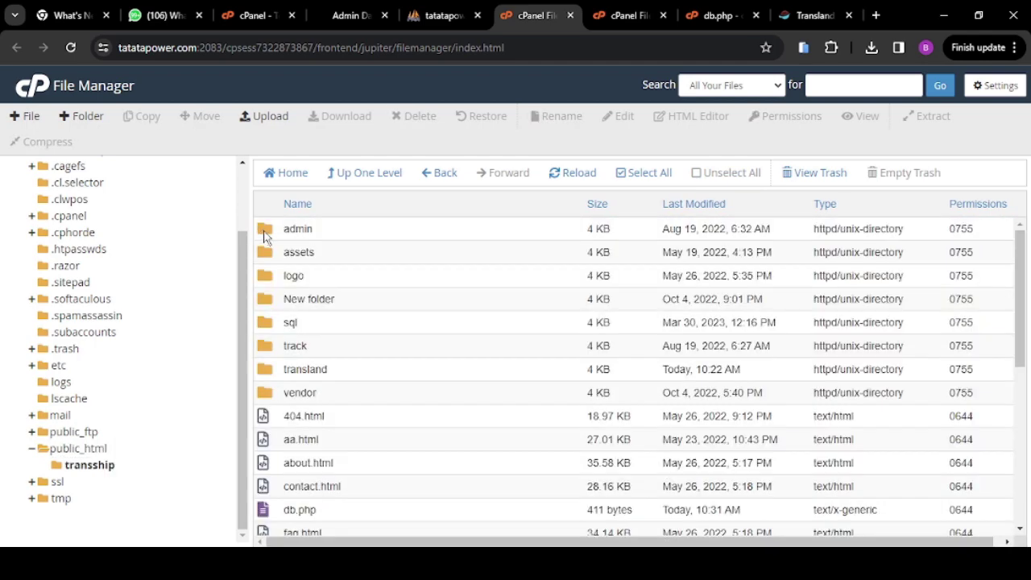
scroll(294, 272, down, 3)
scroll(295, 273, down, 1)
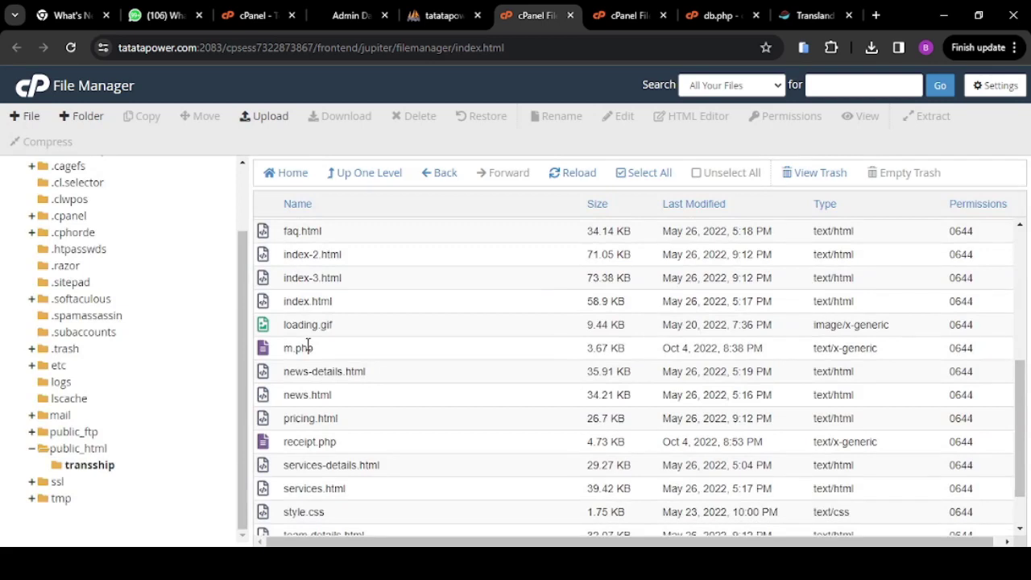
click(263, 303)
right_click(264, 305)
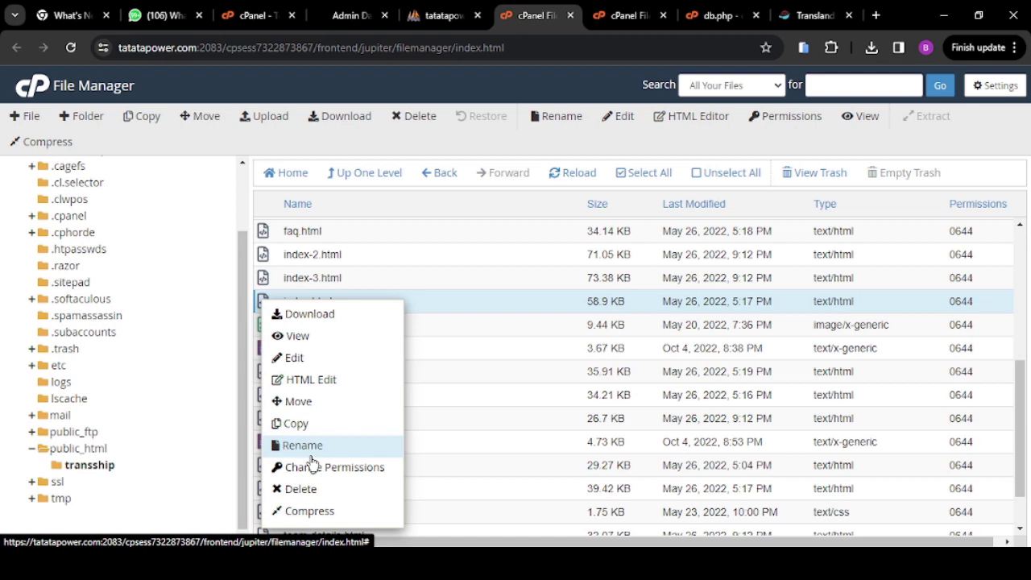
Open index.html in the code editor and zoom the page in
click(309, 360)
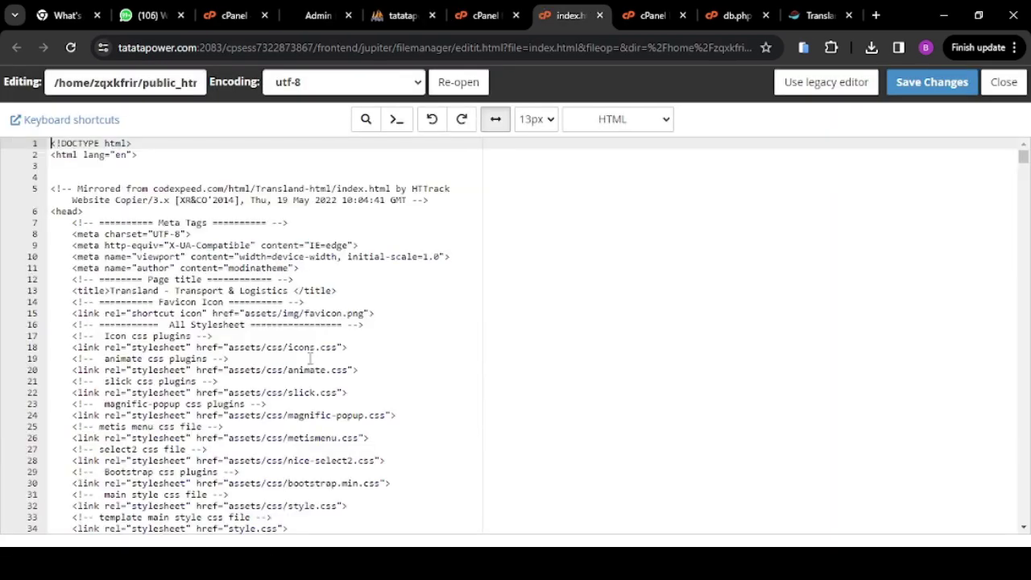
key(ctrl+plus)
key(ctrl+plus)
key(ctrl+plus)
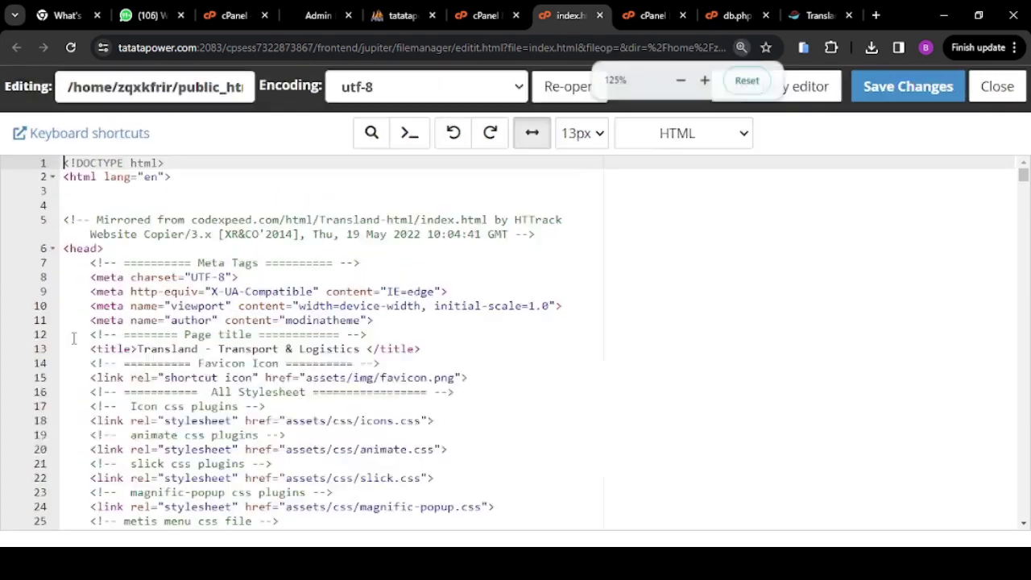
scroll(522, 347, down, 2)
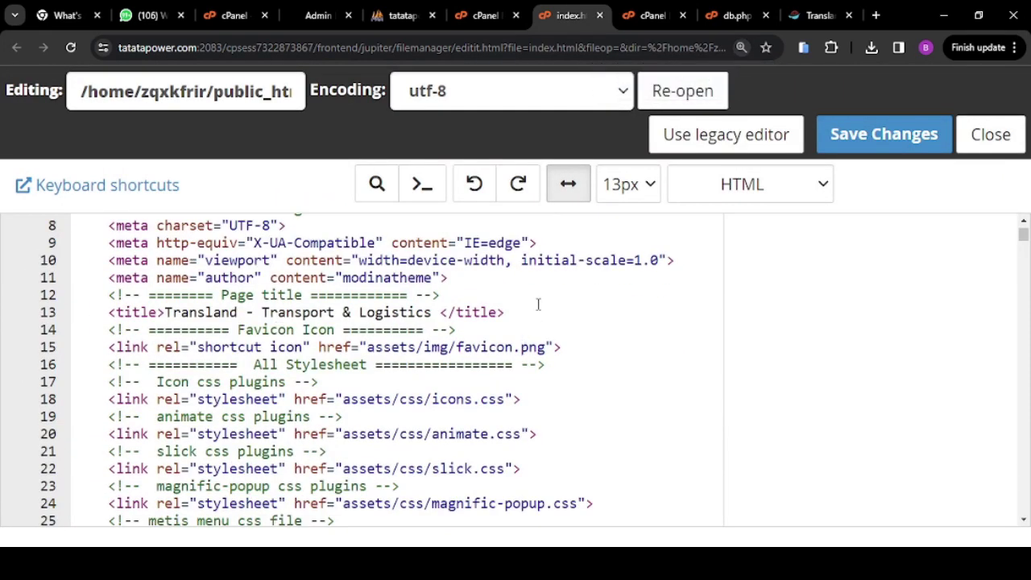
click(617, 311)
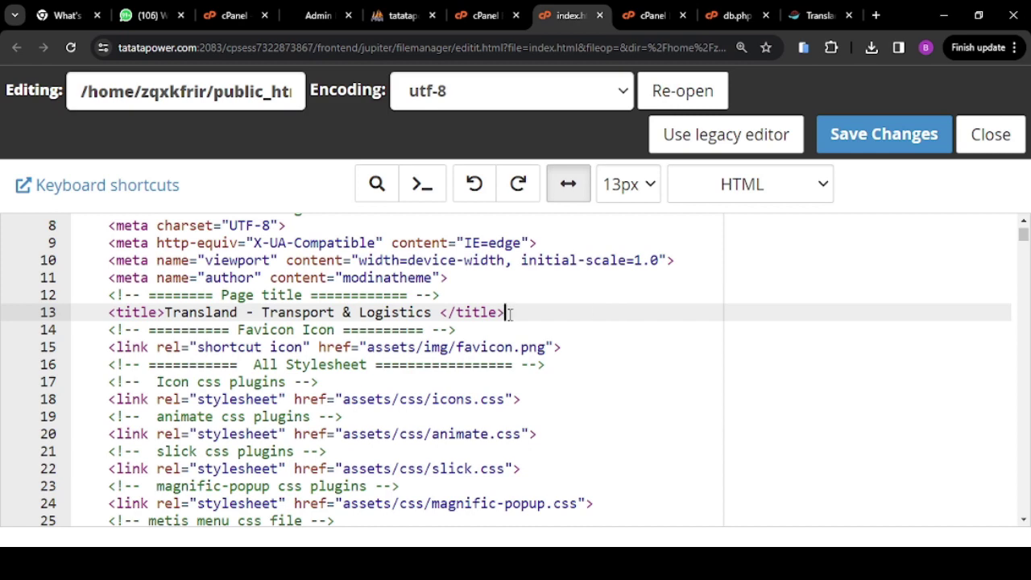
Search the file for the copied contact e-mail and select its domain in line 98's mailto link
key(ctrl+f)
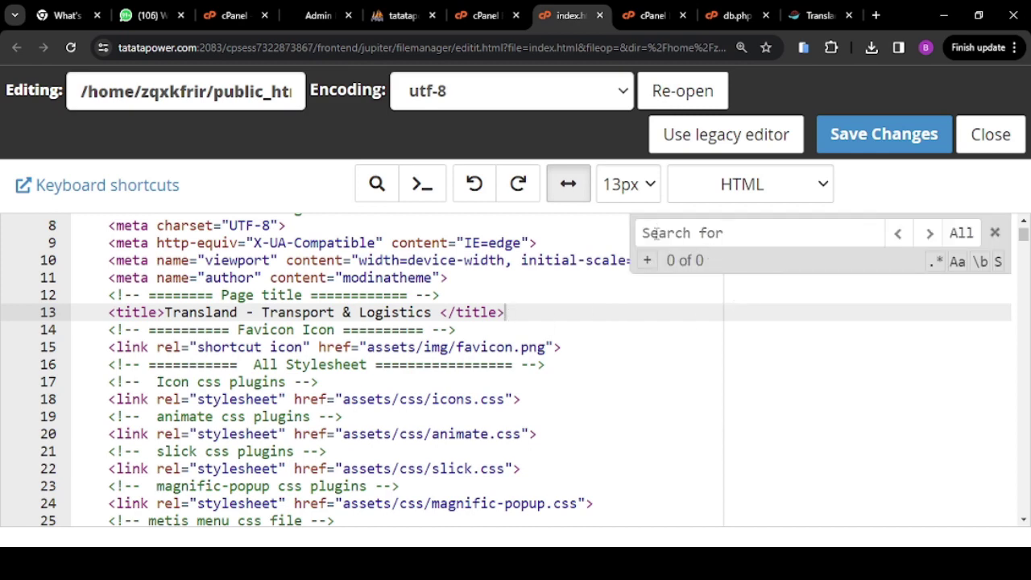
key(ctrl+v)
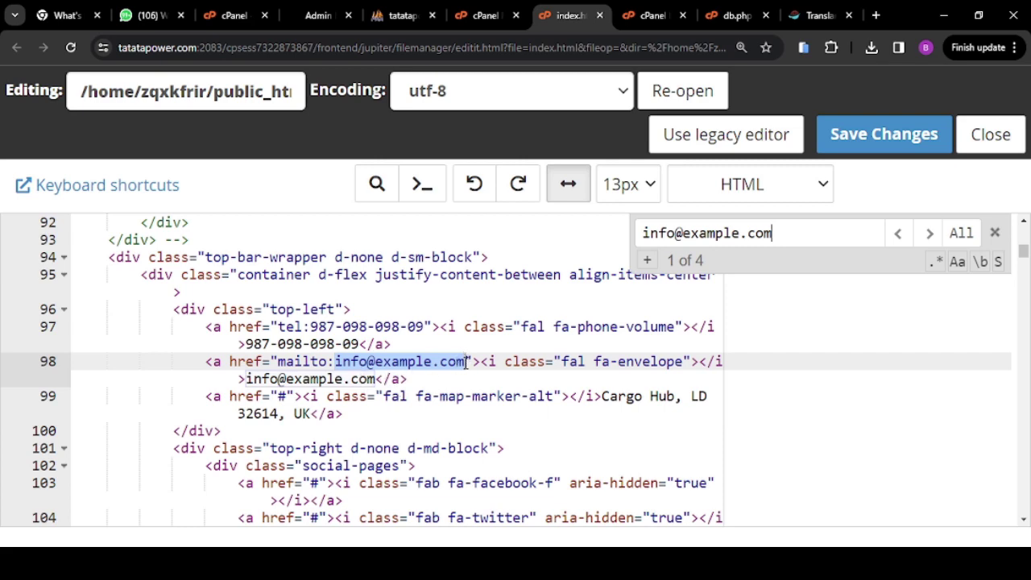
drag(466, 364, 375, 364)
click(377, 364)
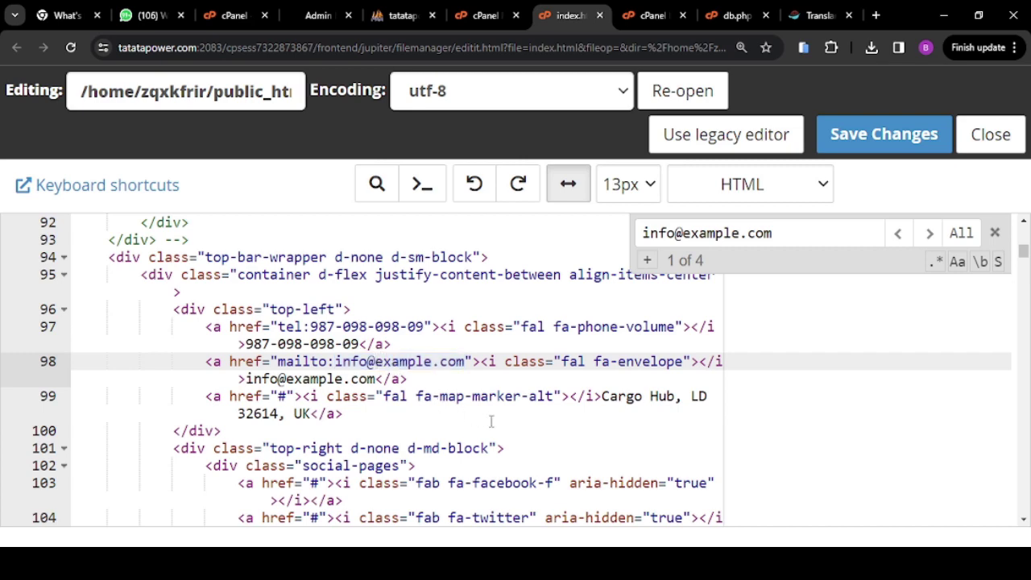
Change the line 98 mailto domain to 'tatatpower' and copy it
text(tstst)
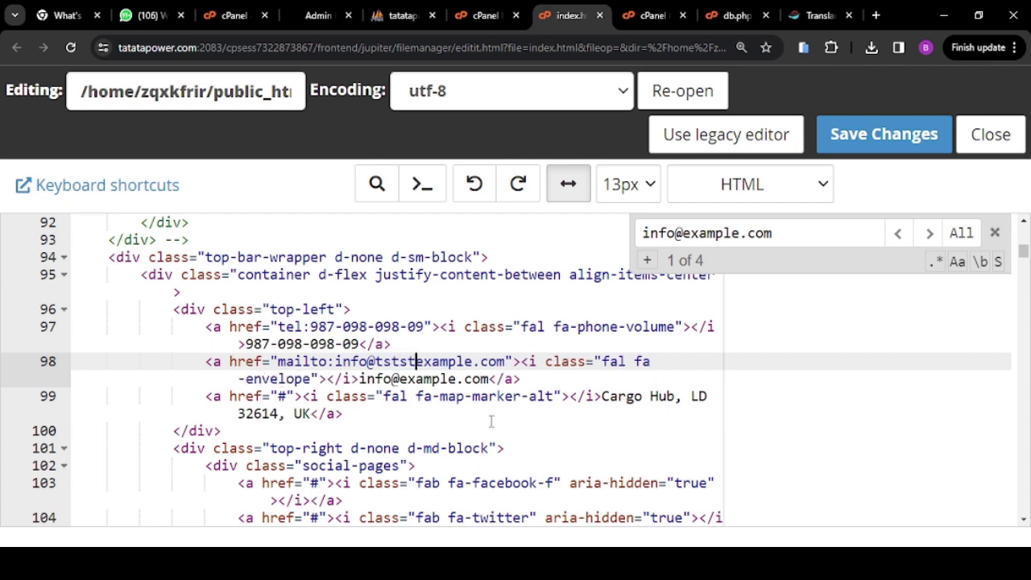
key(BackSpace)
key(BackSpace)
key(BackSpace)
key(BackSpace)
key(BackSpace)
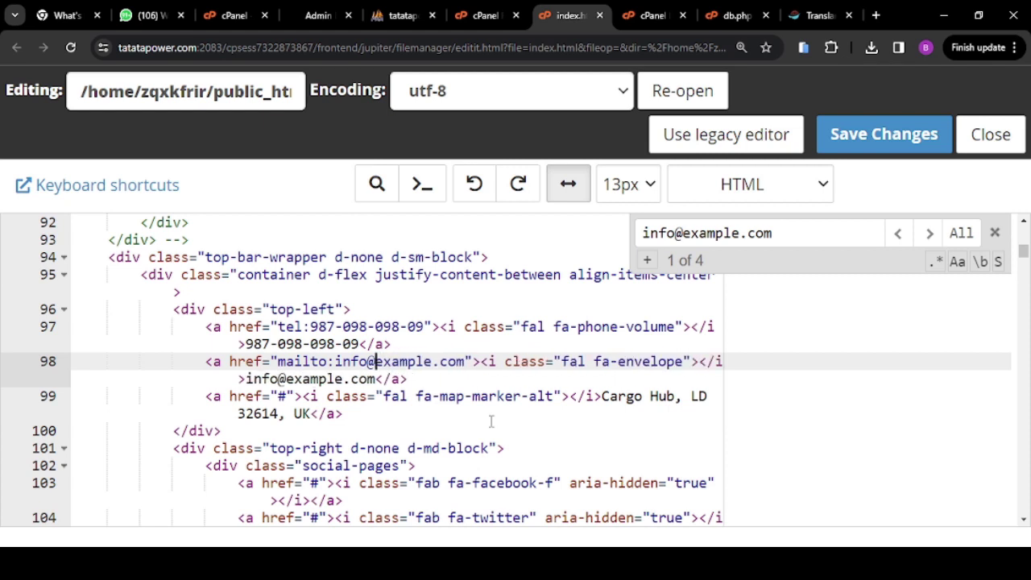
key(Delete)
key(Delete)
key(Delete)
key(Delete)
key(Delete)
key(Delete)
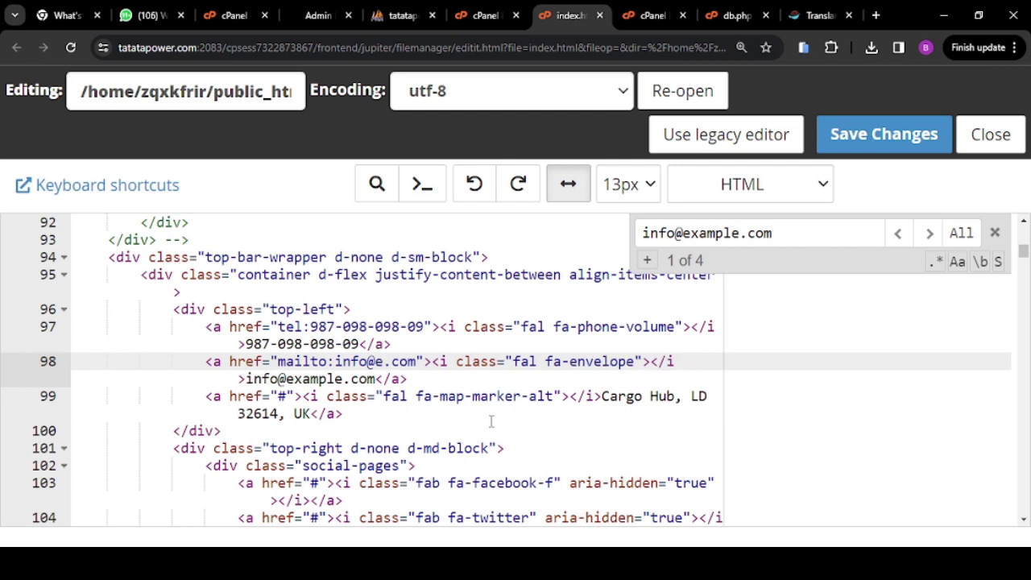
key(Delete)
text(tatat)
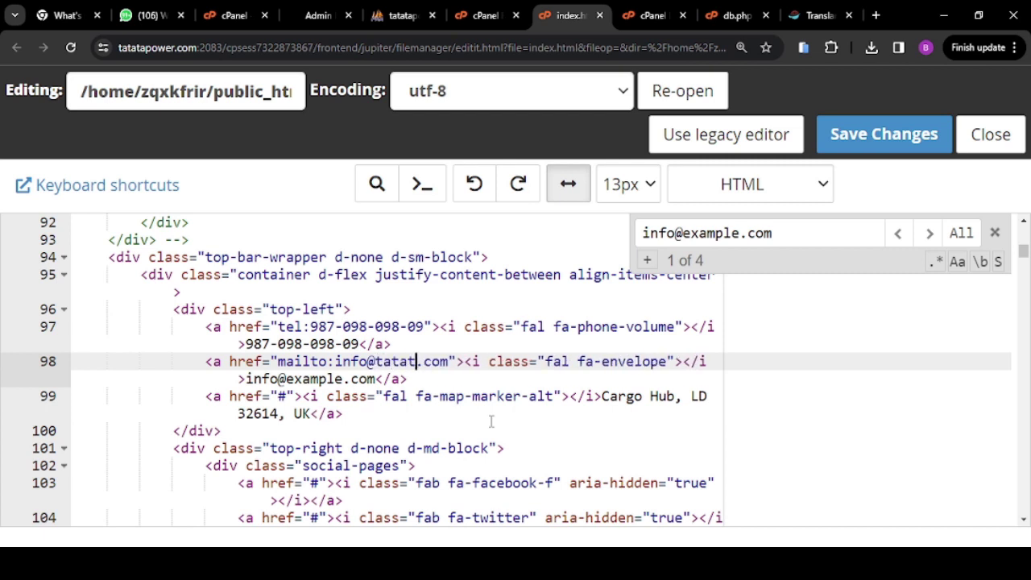
text(power)
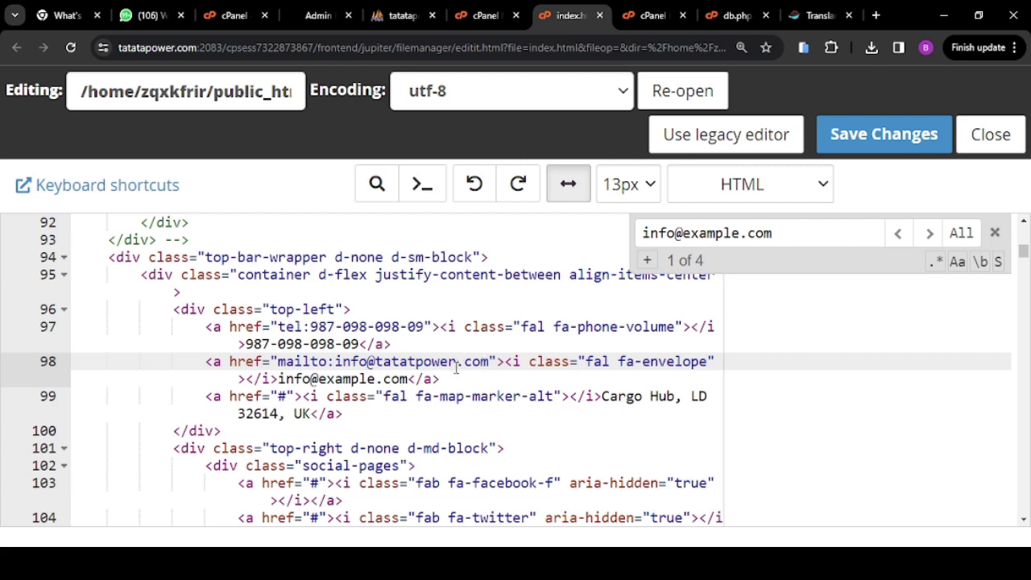
drag(448, 362, 375, 362)
right_click(402, 370)
click(467, 113)
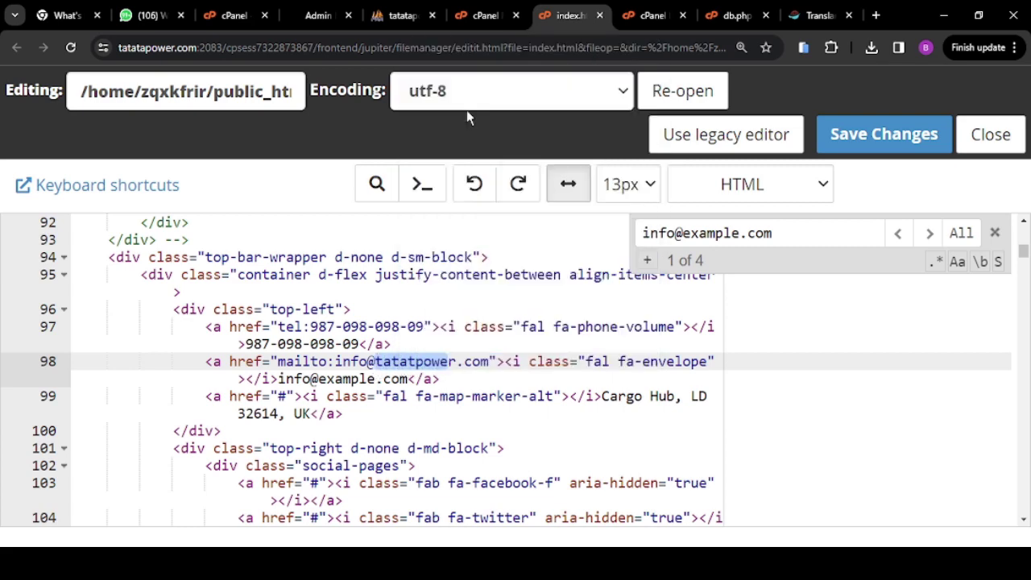
Replace 'example' with 'tatatpowe' in the addresses on lines 98, 203 and 1055, then save index.html
drag(376, 379, 319, 378)
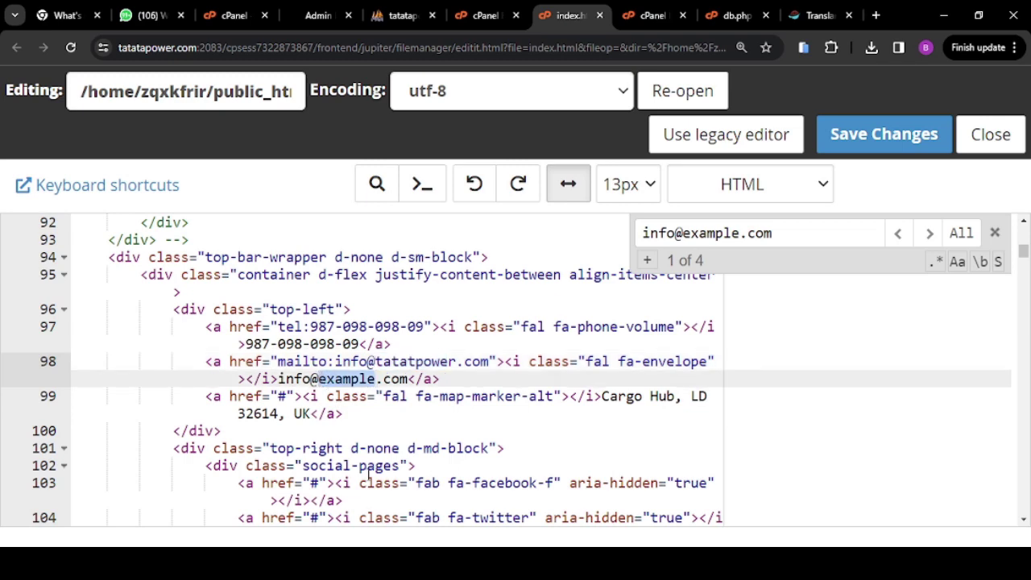
text(tatatpowe)
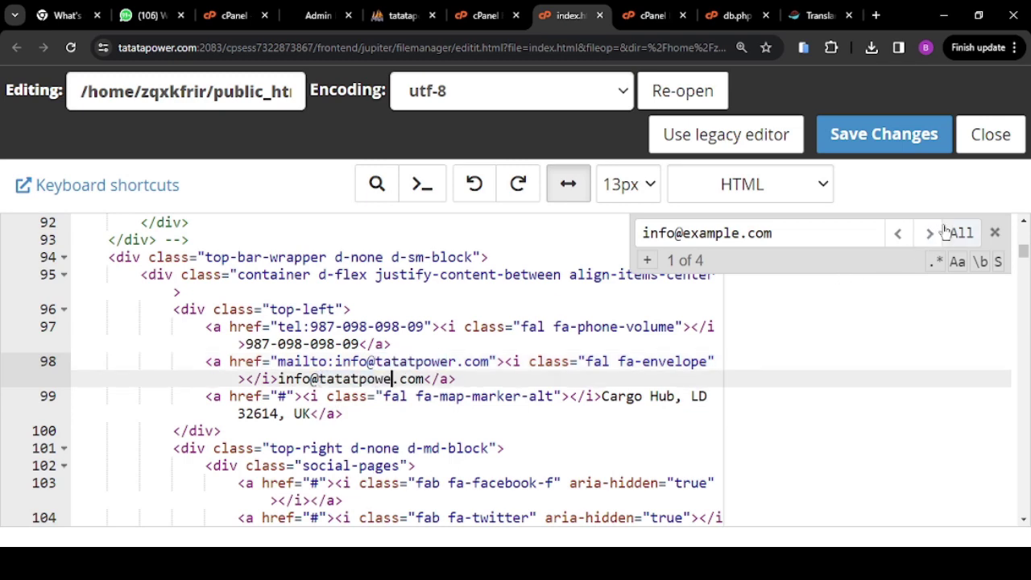
click(930, 234)
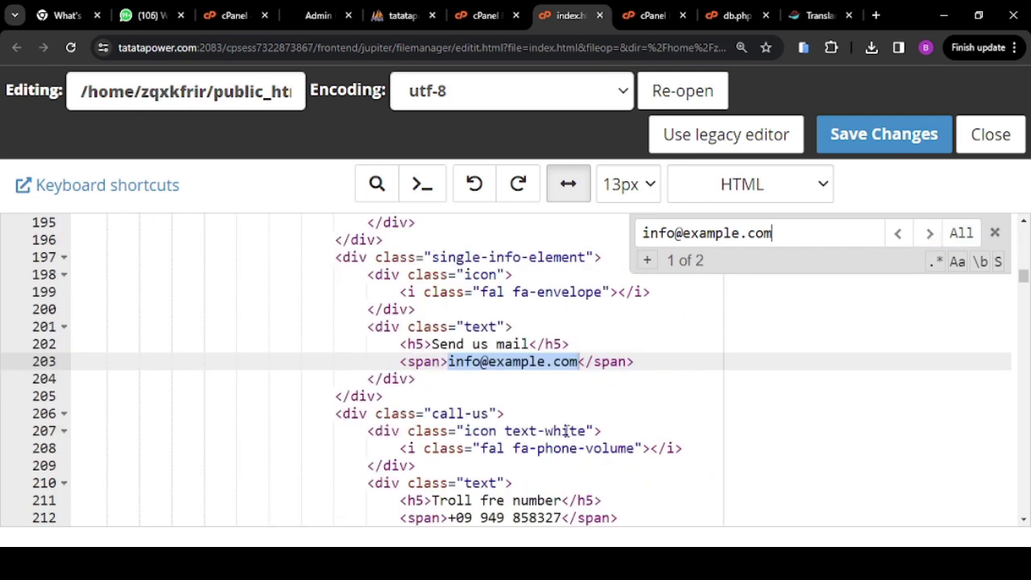
click(546, 362)
drag(546, 361, 505, 362)
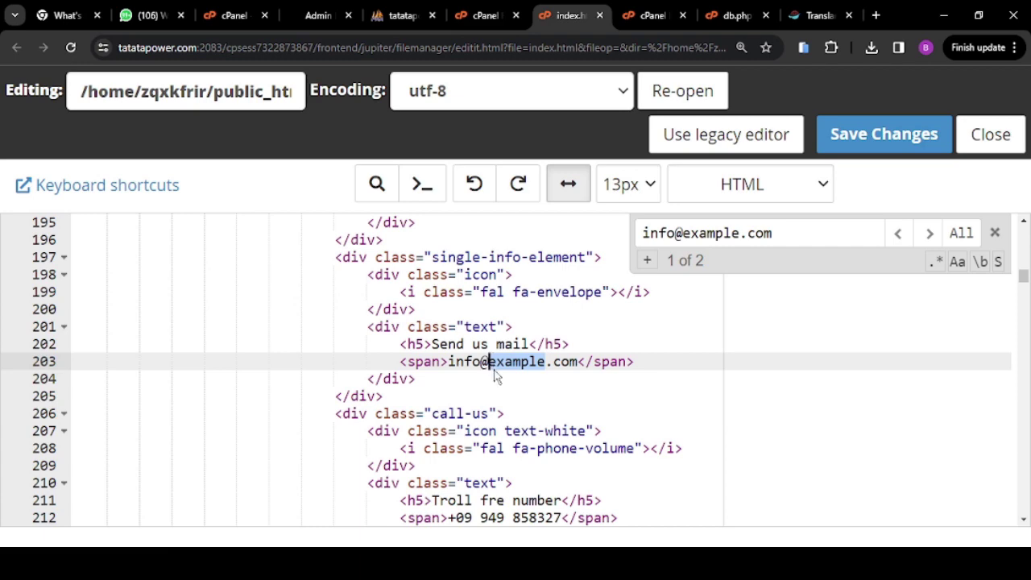
text(tatatpowe)
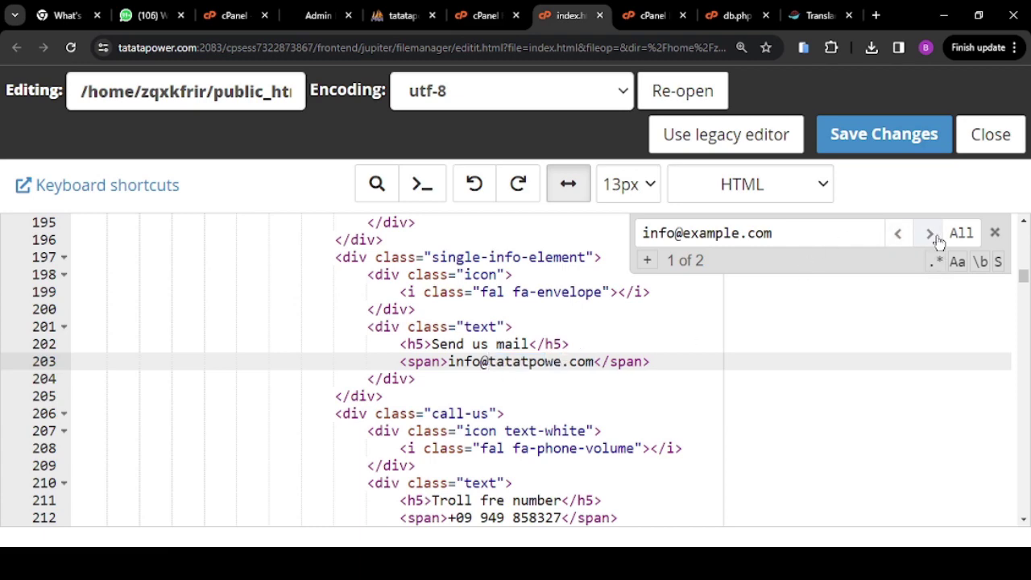
click(930, 232)
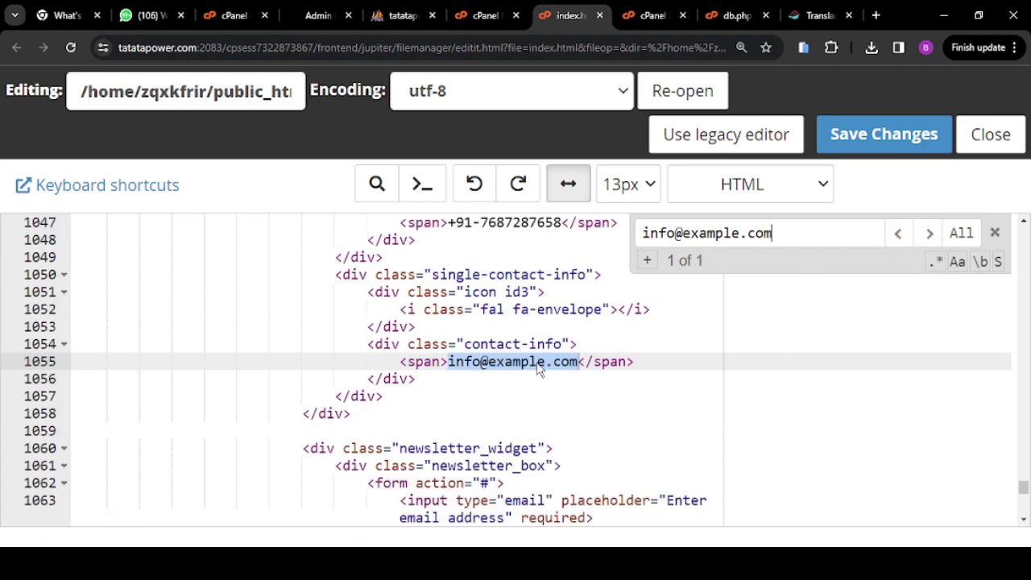
drag(544, 361, 488, 362)
text(tatatpowe)
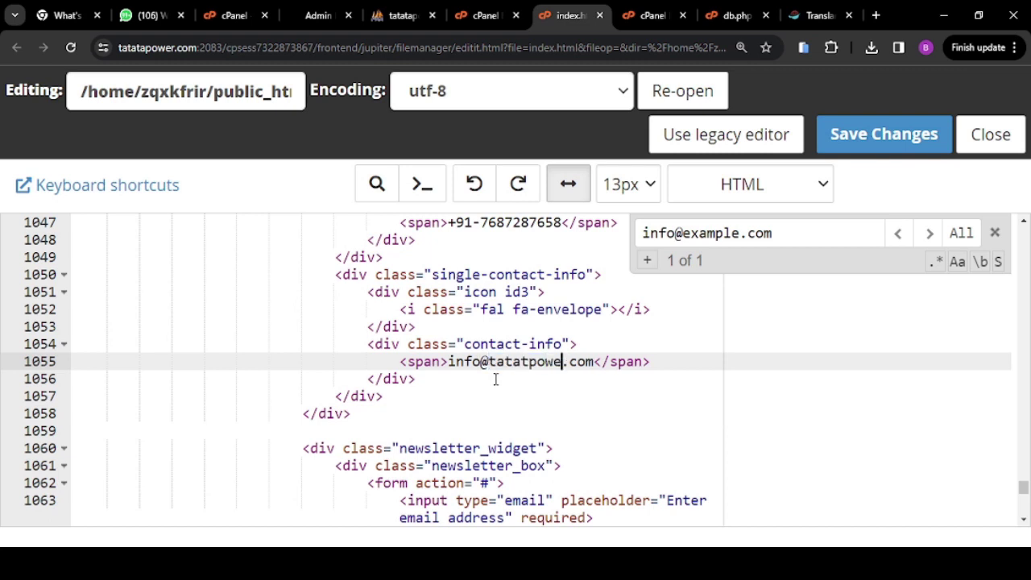
click(927, 235)
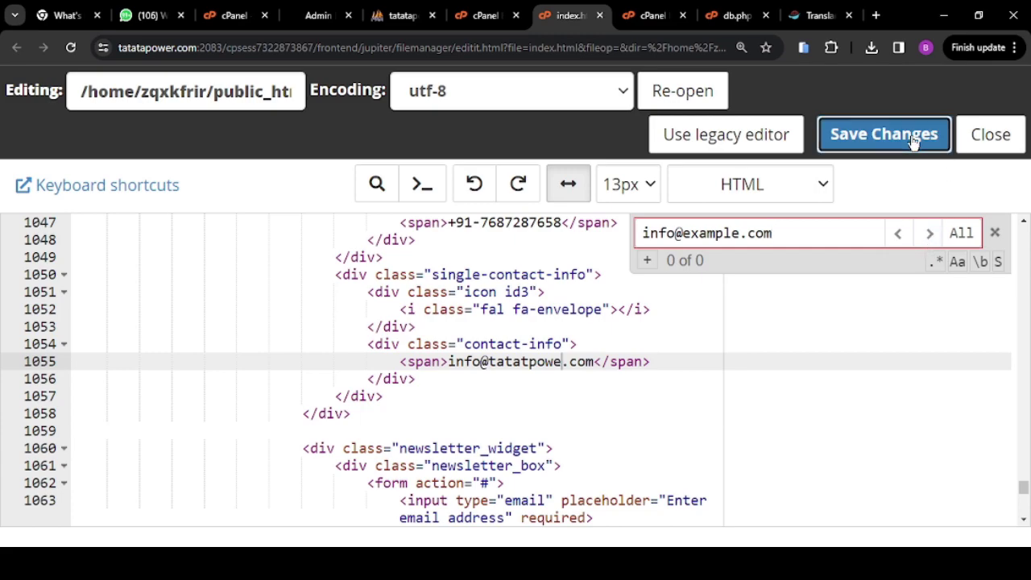
click(913, 138)
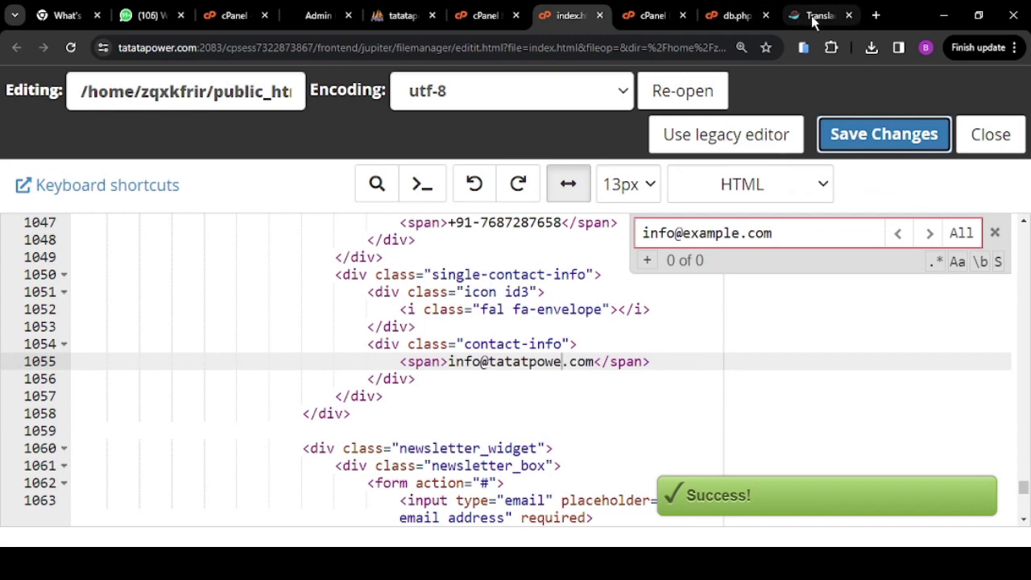
click(813, 20)
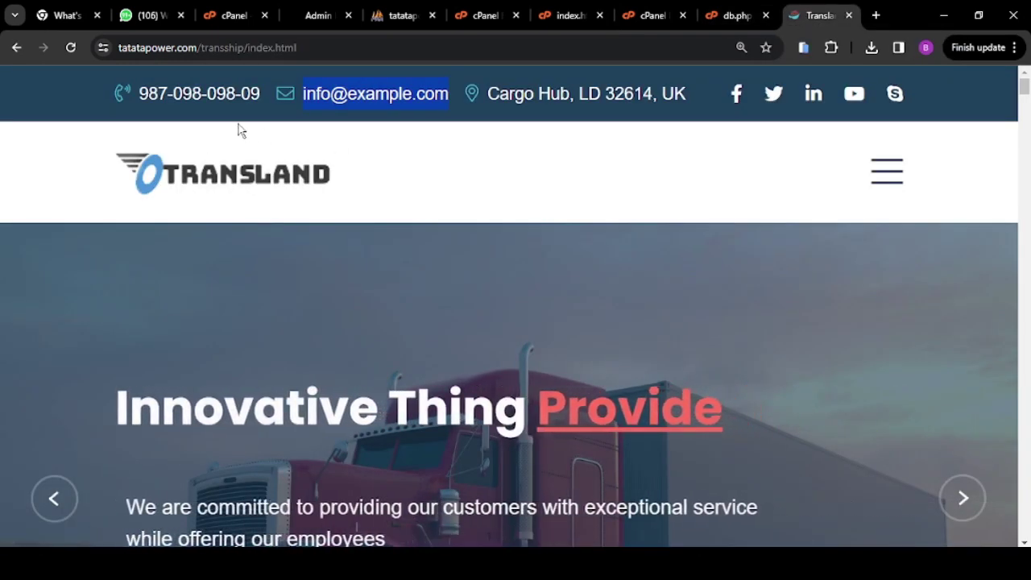
Zoom out and reload the Transland site, then check the new e-mail on the About and home pages
key(ctrl+minus)
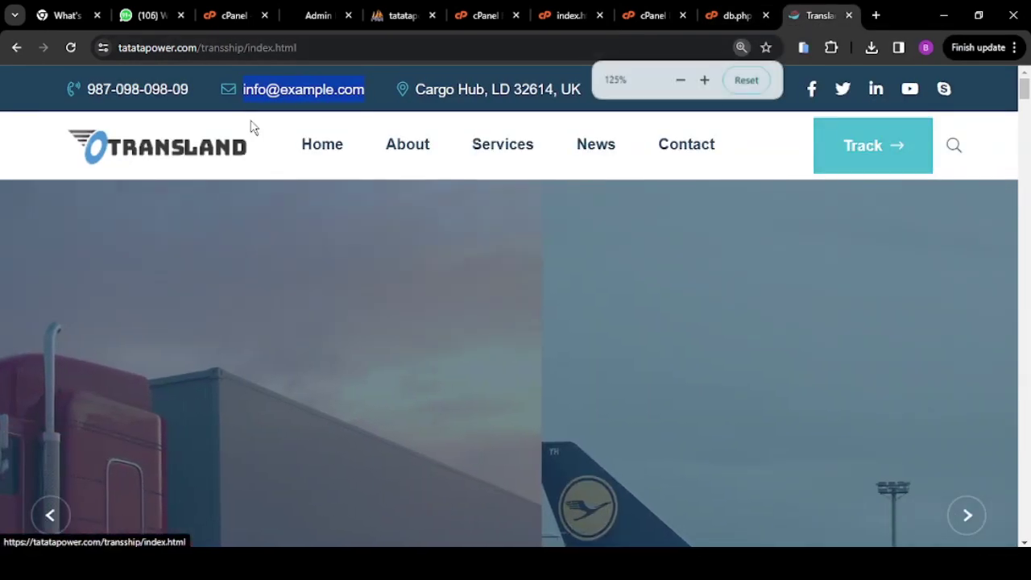
click(70, 47)
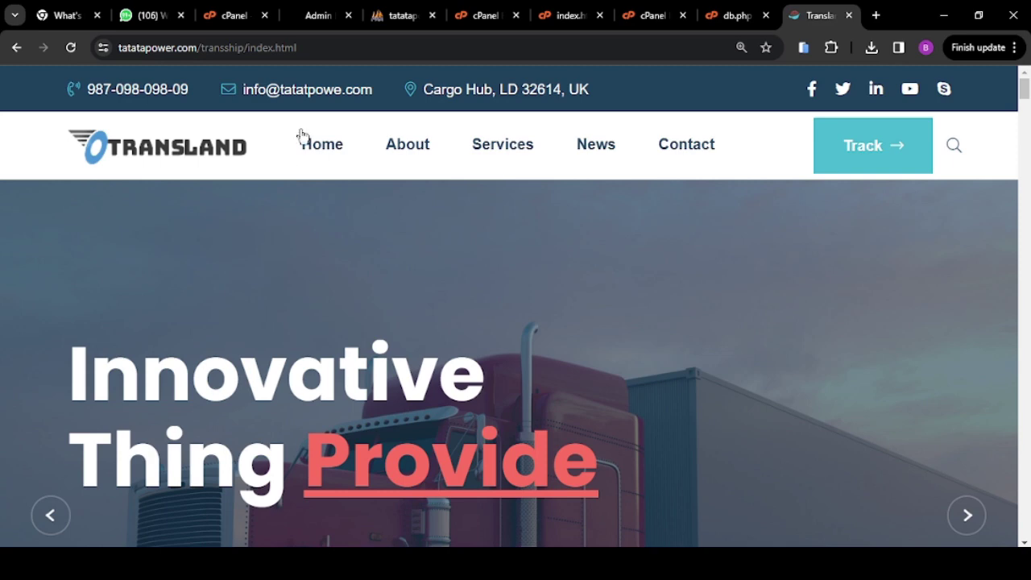
click(395, 158)
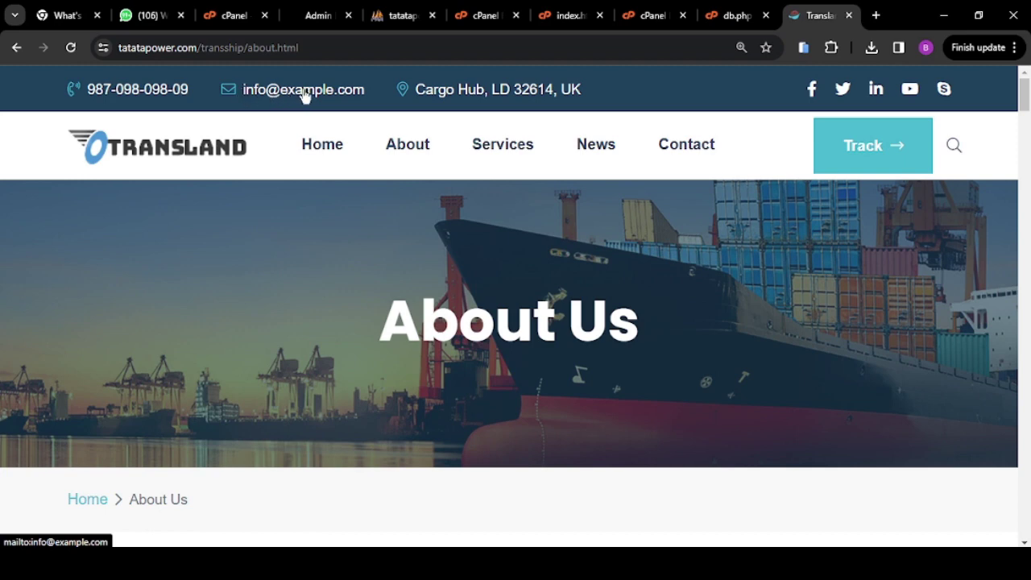
click(329, 147)
scroll(363, 173, down, 5)
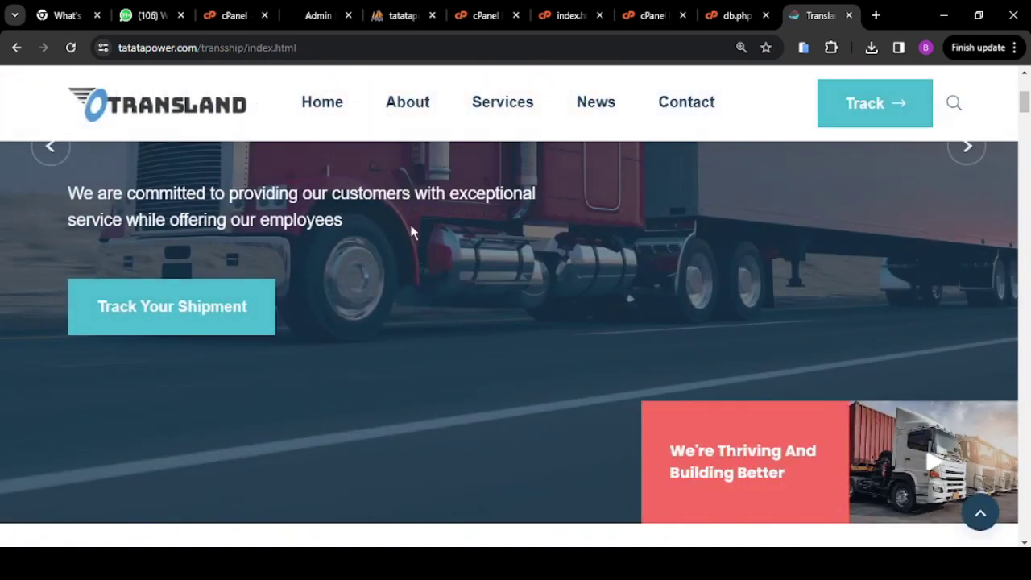
scroll(412, 233, down, 6)
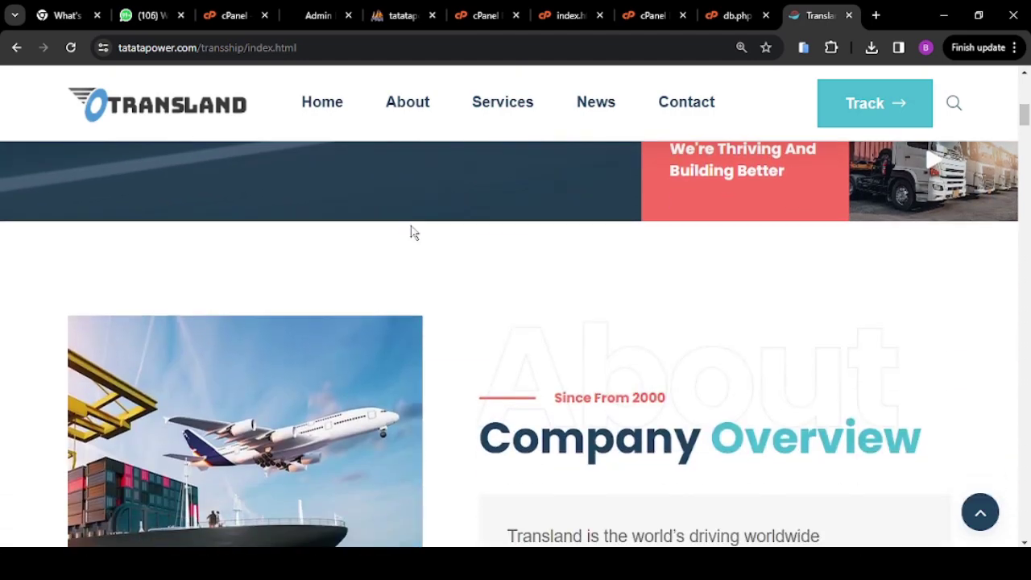
scroll(411, 233, up, 4)
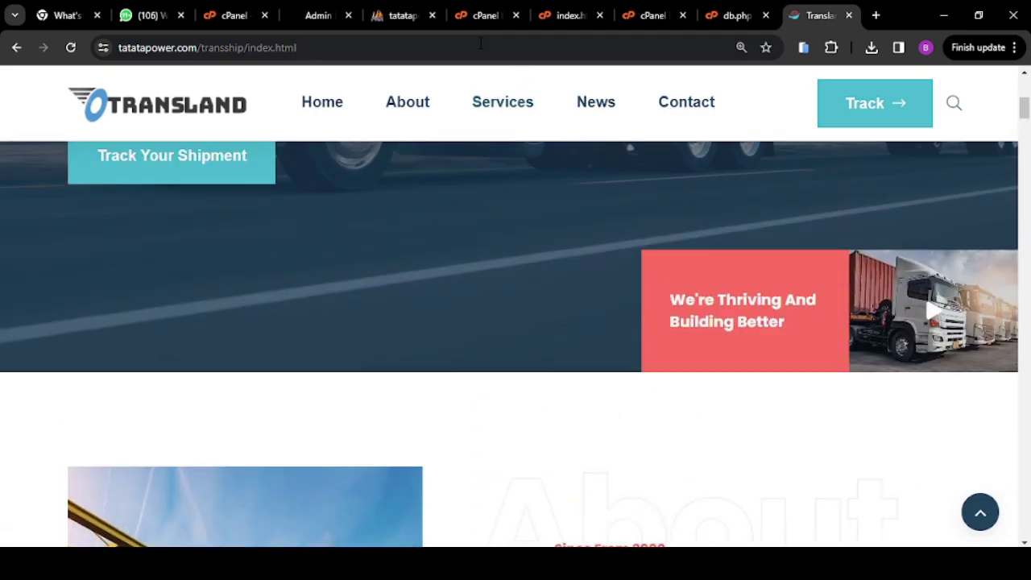
Search index.html for 'Transland', copying the word from the line 1104 copyright
click(575, 16)
scroll(635, 212, down, 3)
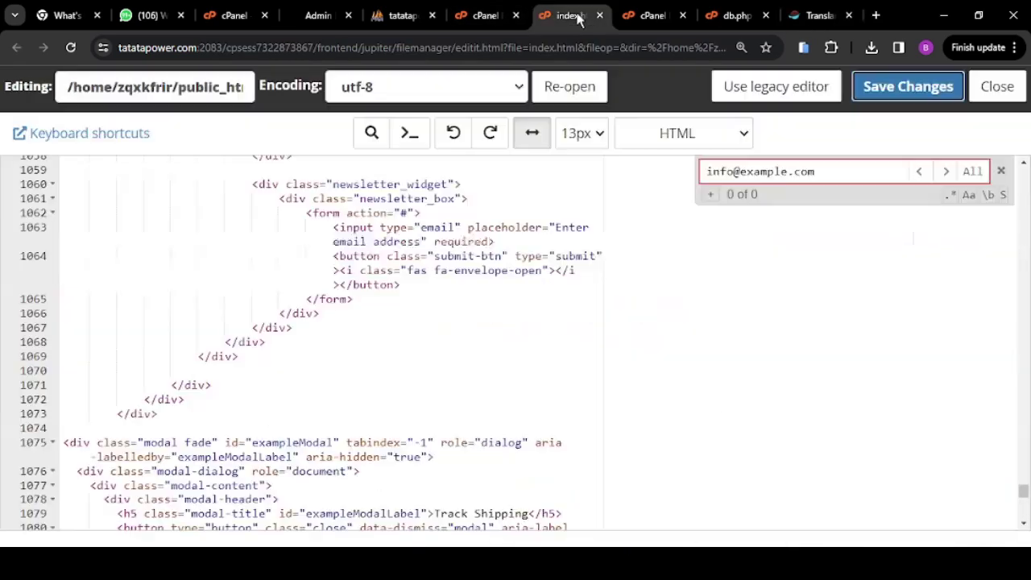
scroll(840, 192, up, 1)
drag(840, 175, 691, 172)
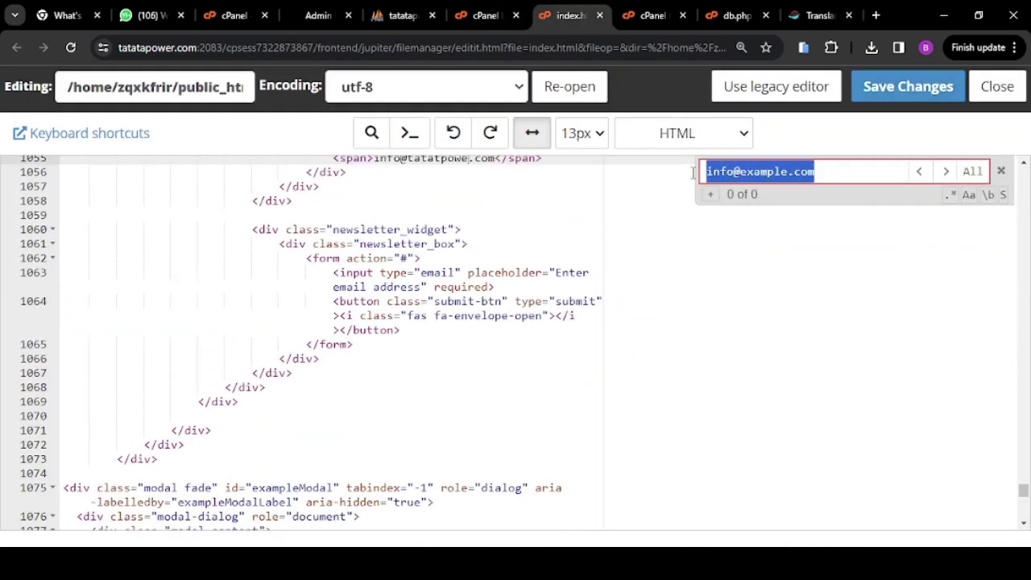
text(tra)
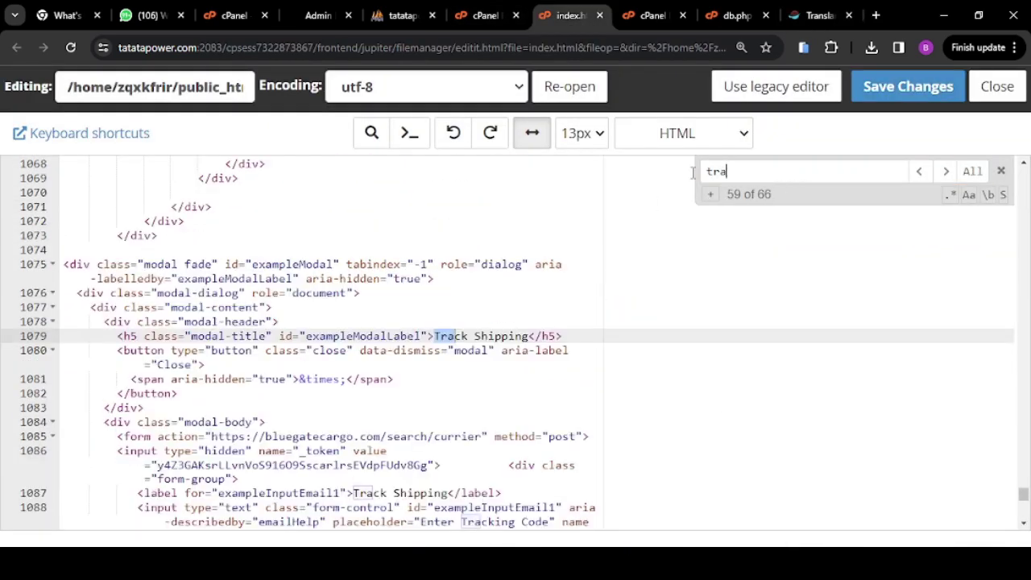
text(n)
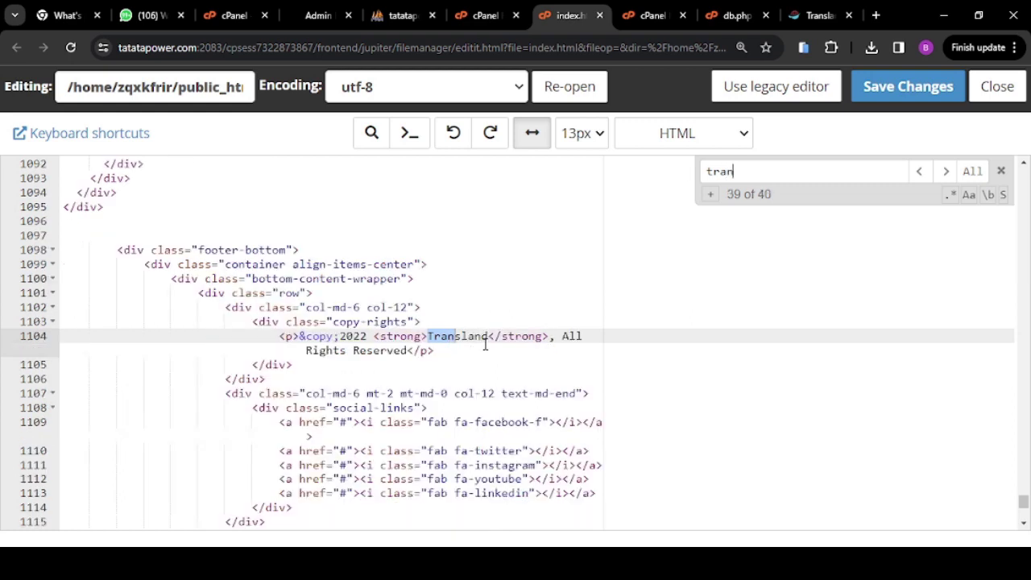
drag(490, 340, 428, 337)
right_click(440, 338)
click(523, 122)
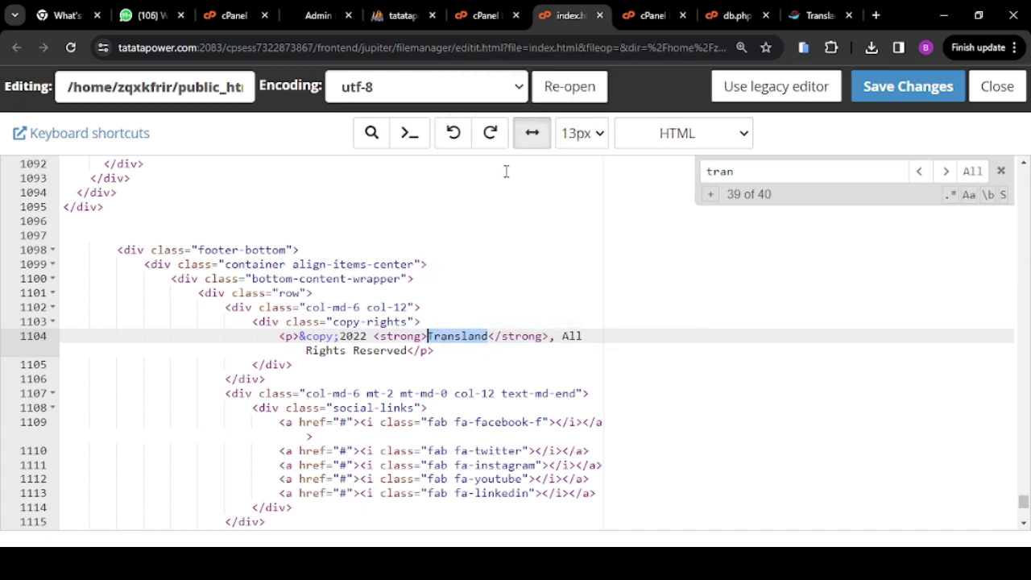
double_click(718, 171)
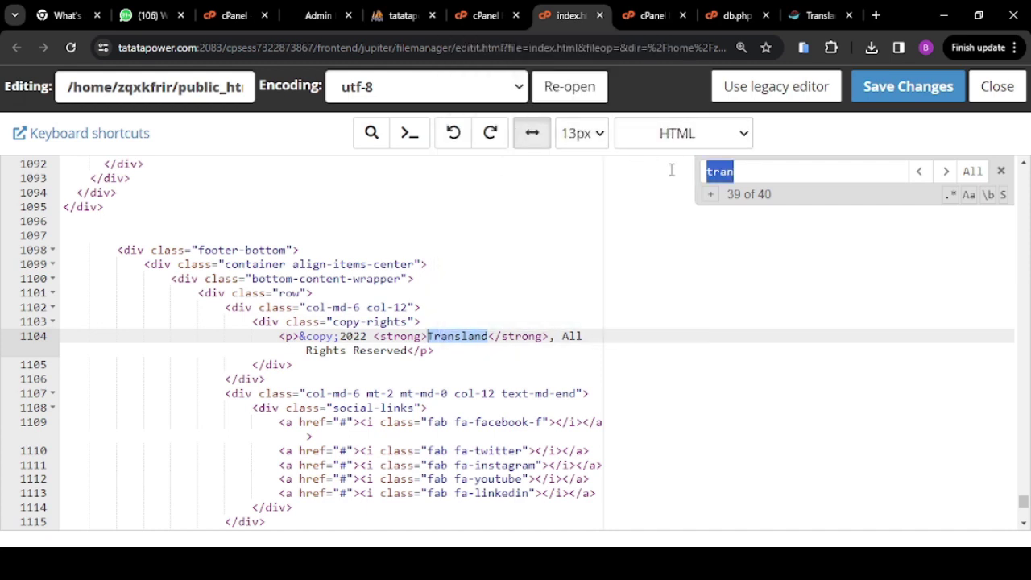
key(ctrl+v)
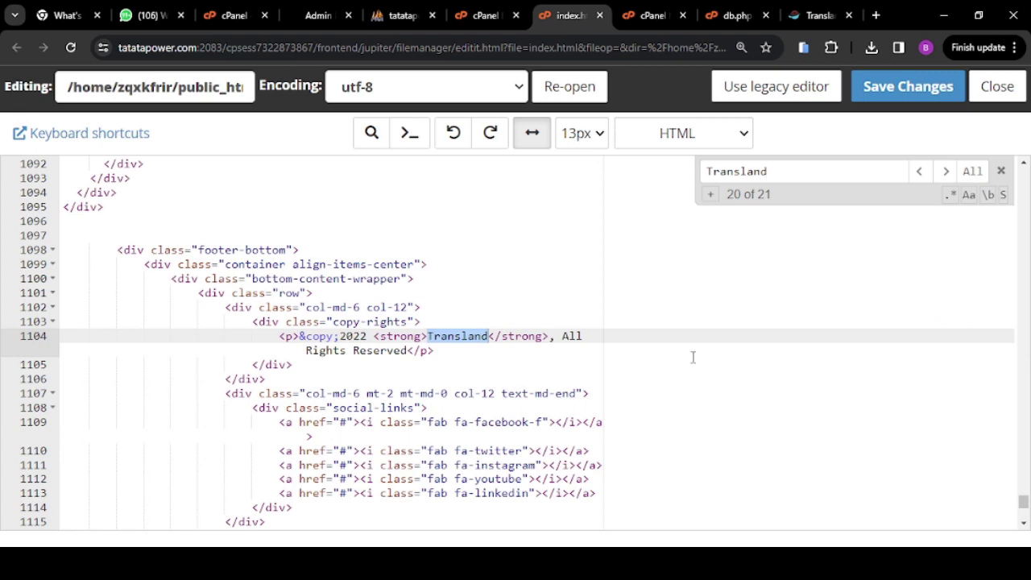
Replace Transland in the line 1104 footer copyright with 'Tatatapower shipment'
click(492, 339)
key(BackSpace)
key(BackSpace)
key(BackSpace)
key(BackSpace)
key(BackSpace)
key(BackSpace)
key(BackSpace)
key(BackSpace)
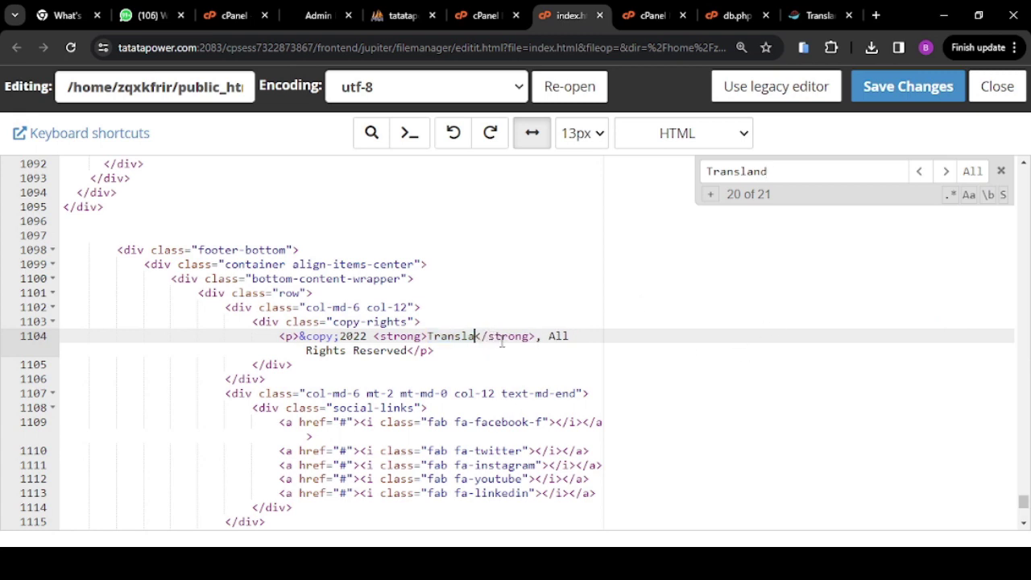
key(BackSpace)
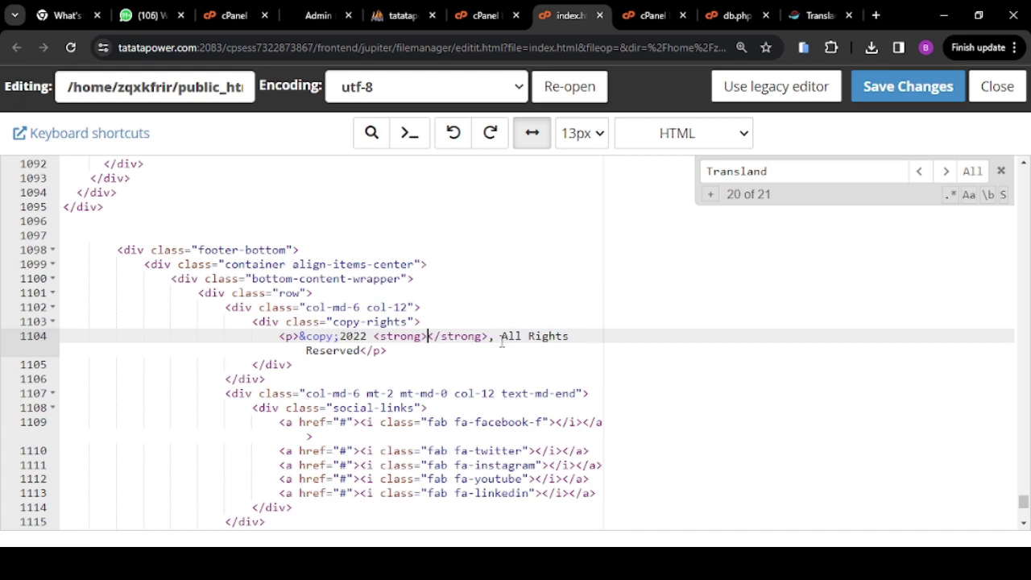
text(ta)
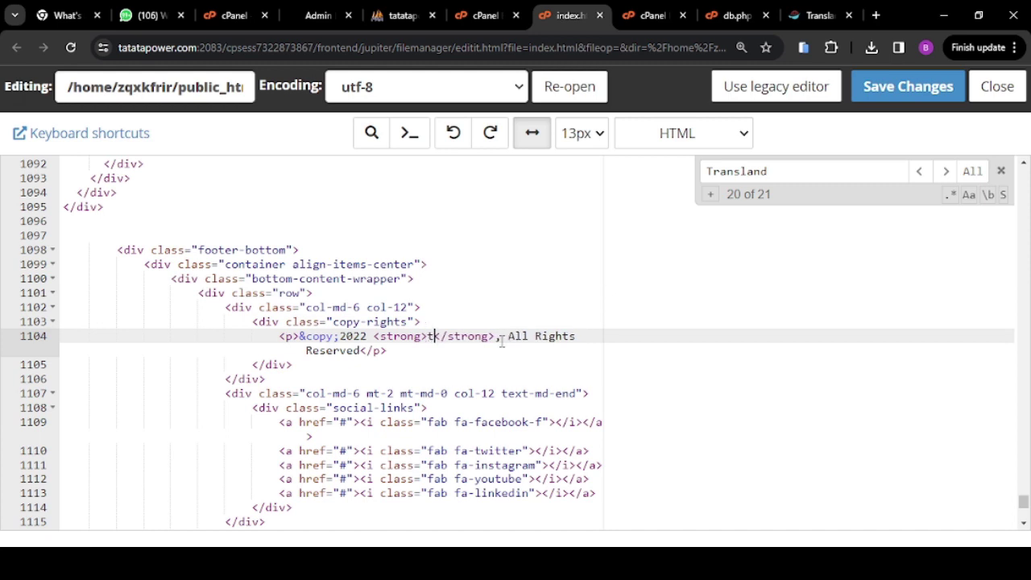
key(BackSpace)
key(BackSpace)
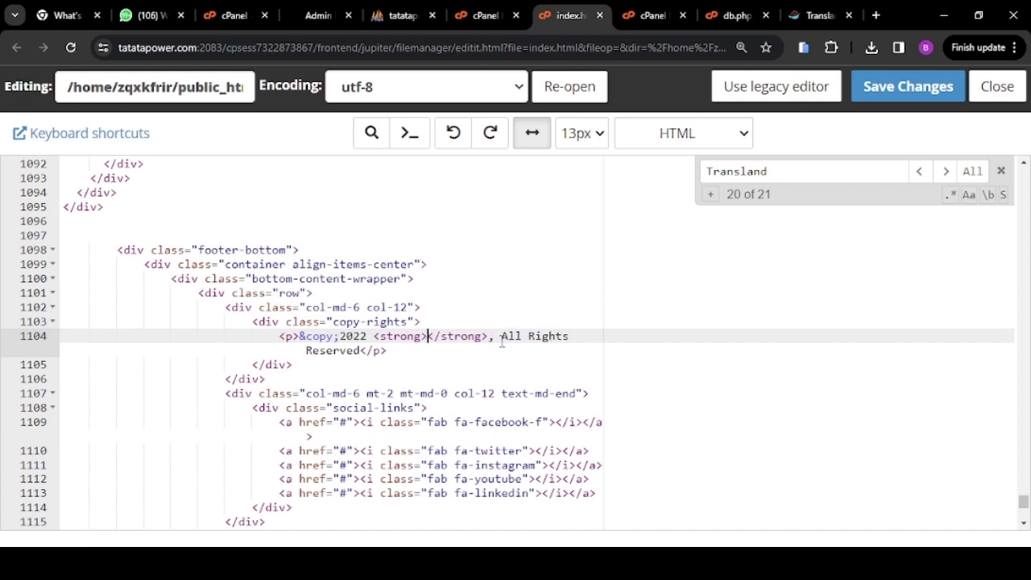
text(Tatatapower)
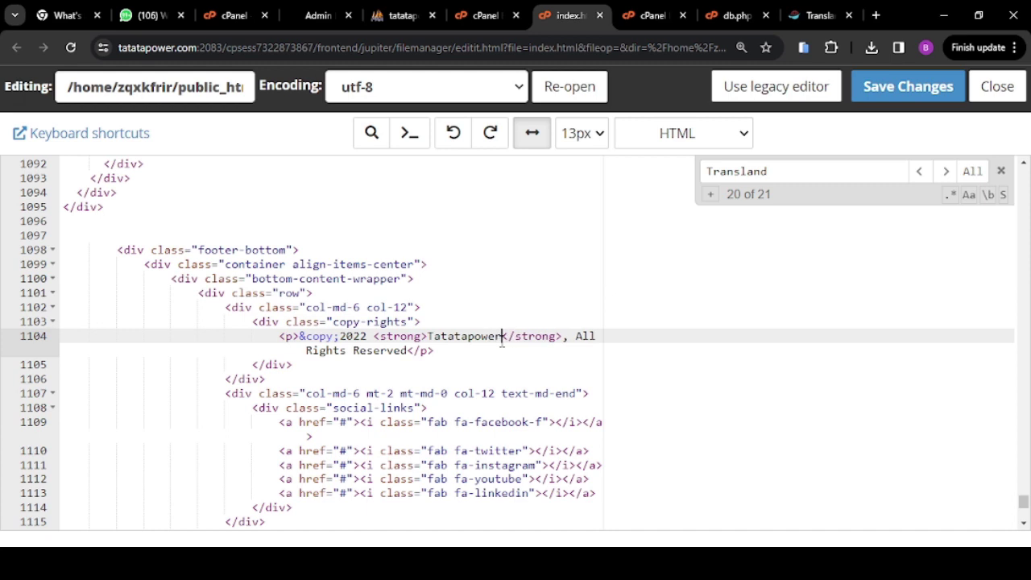
text( sh)
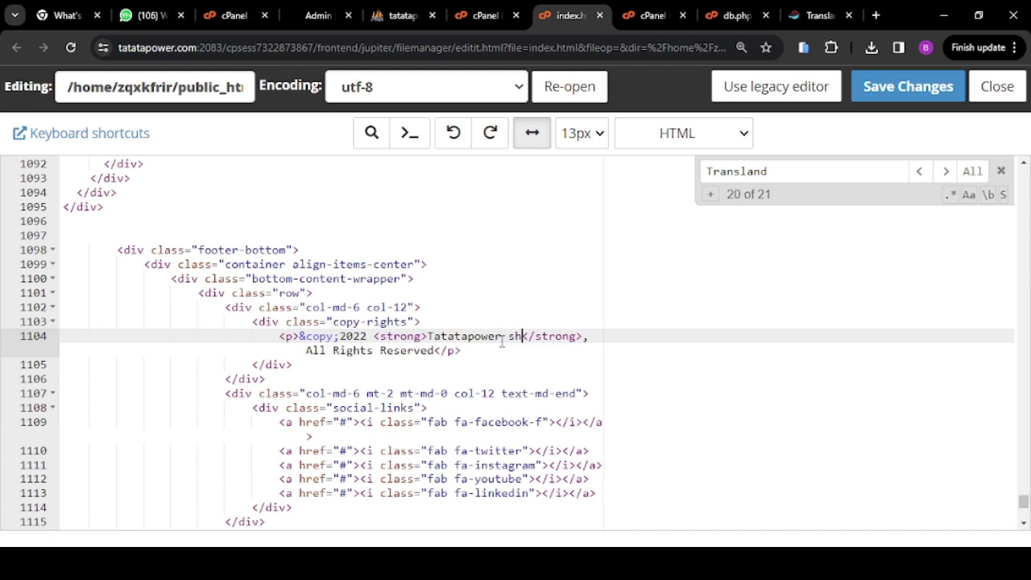
text(ipment)
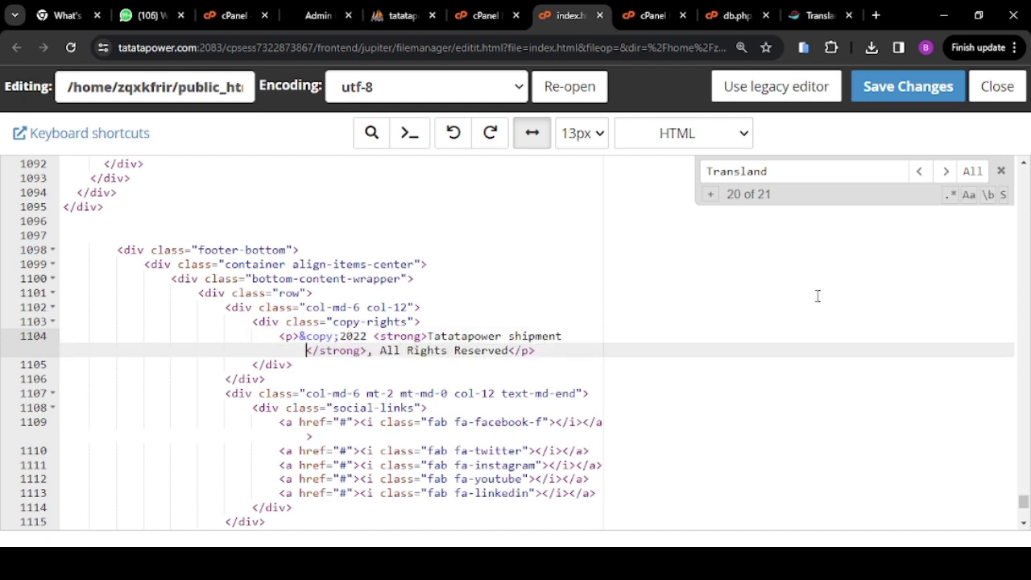
Copy the new brand name 'Tatatapower shipment' from the copyright line
drag(565, 338, 468, 351)
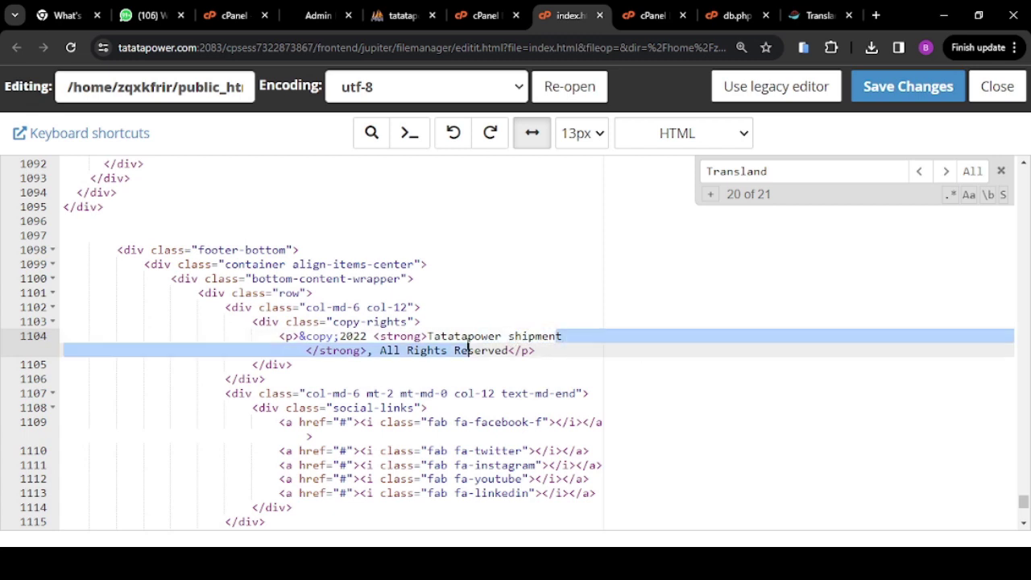
click(556, 339)
drag(562, 337, 522, 337)
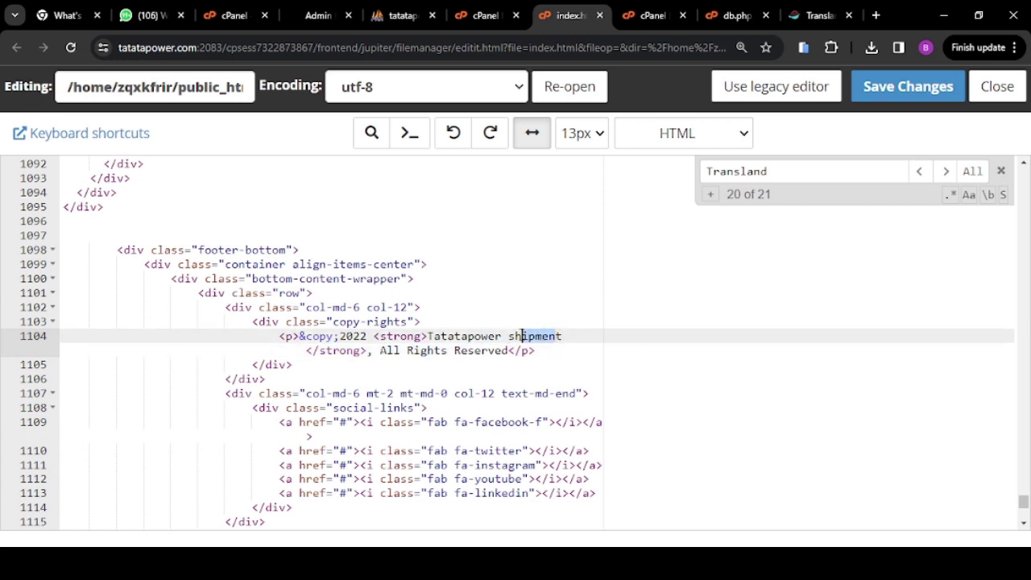
key(Left)
drag(566, 336, 514, 337)
drag(427, 336, 306, 350)
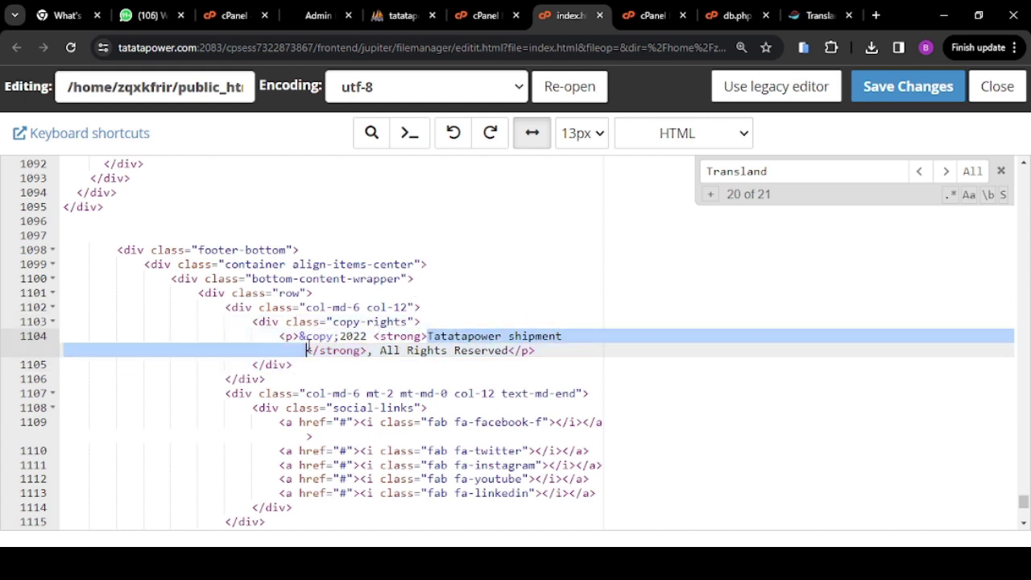
right_click(463, 335)
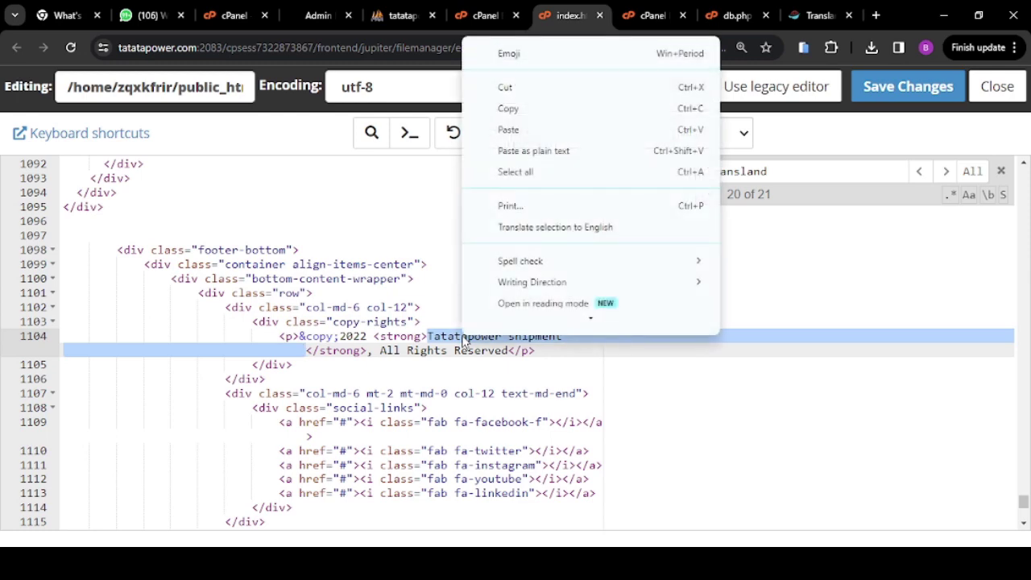
click(561, 110)
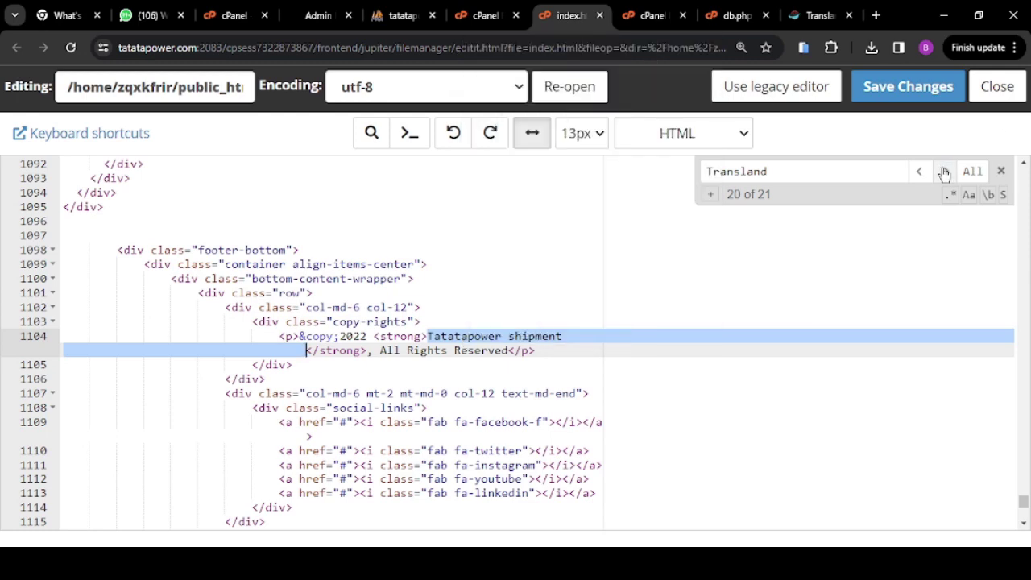
click(944, 174)
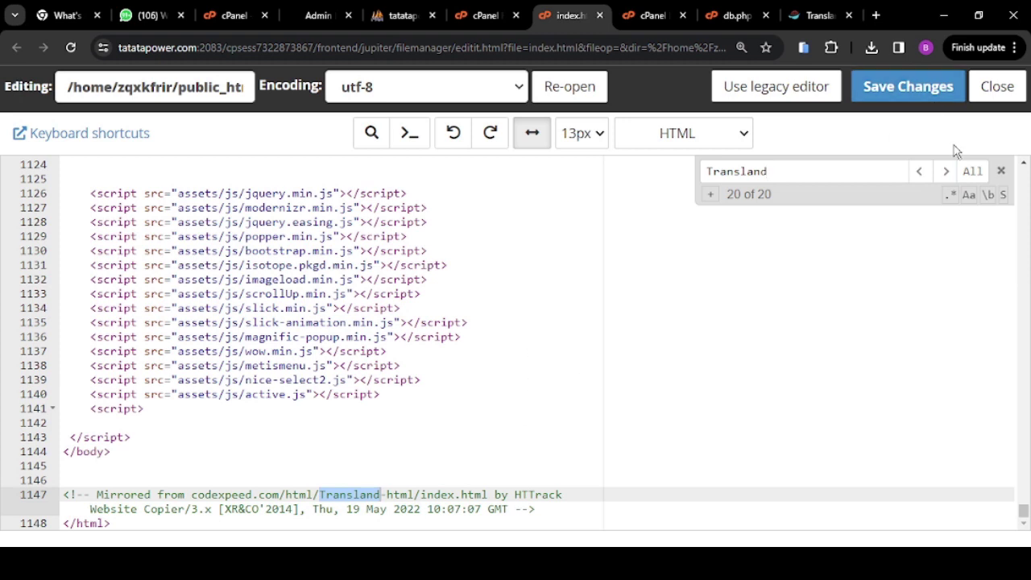
Paste 'Tatatapower shipment' over Transland in the line 13 title tag
click(944, 172)
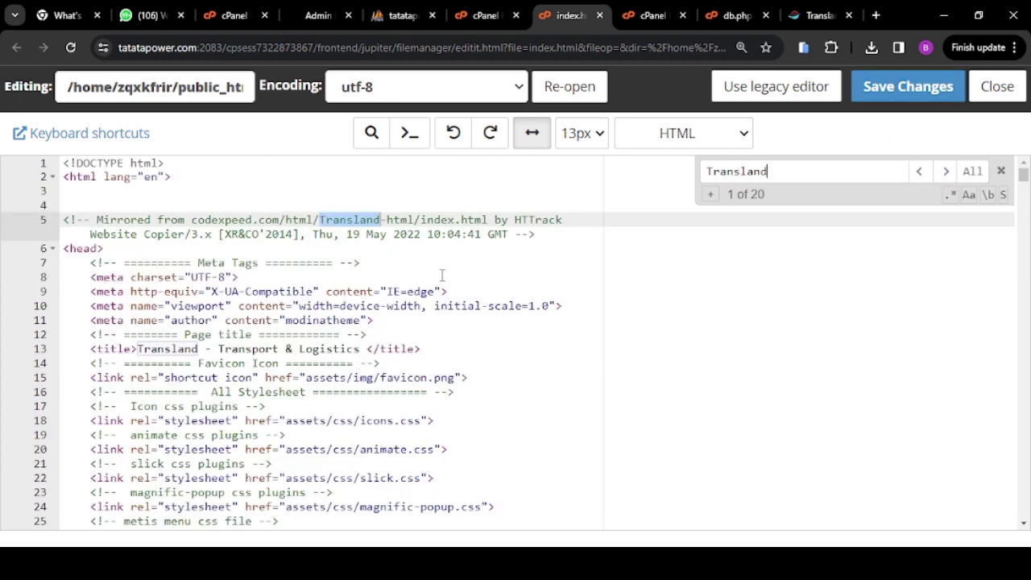
click(946, 173)
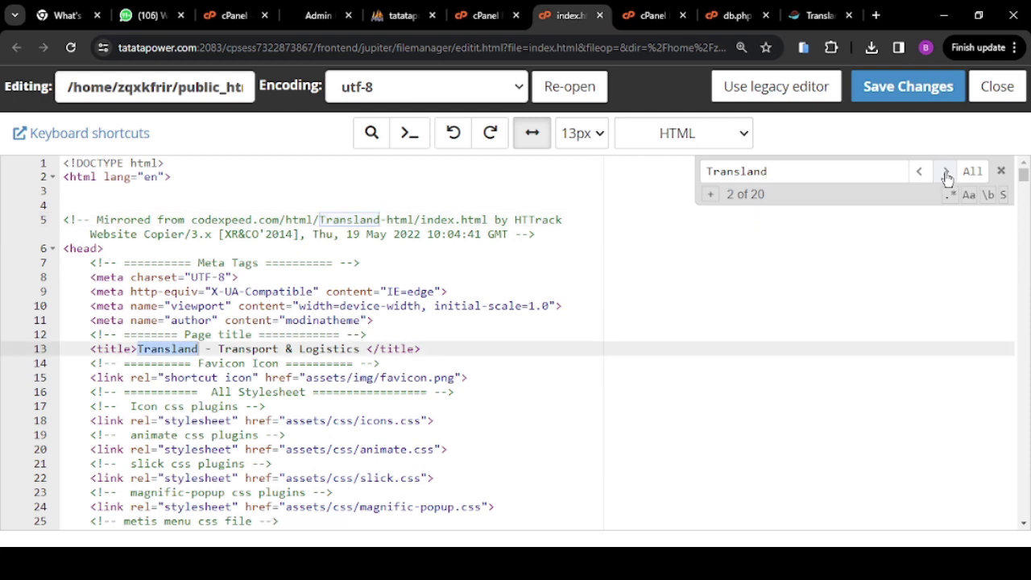
click(199, 351)
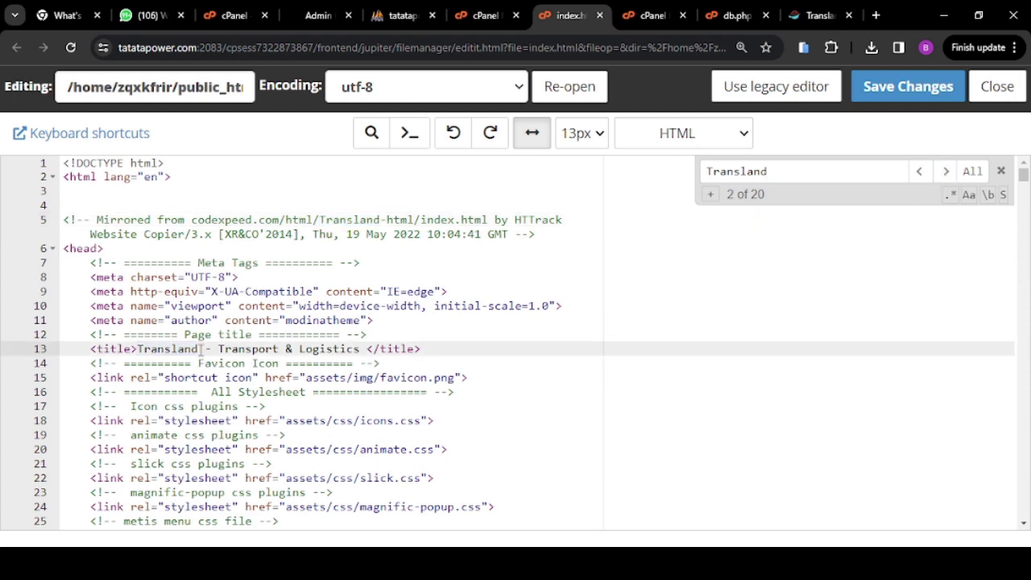
drag(199, 351, 137, 351)
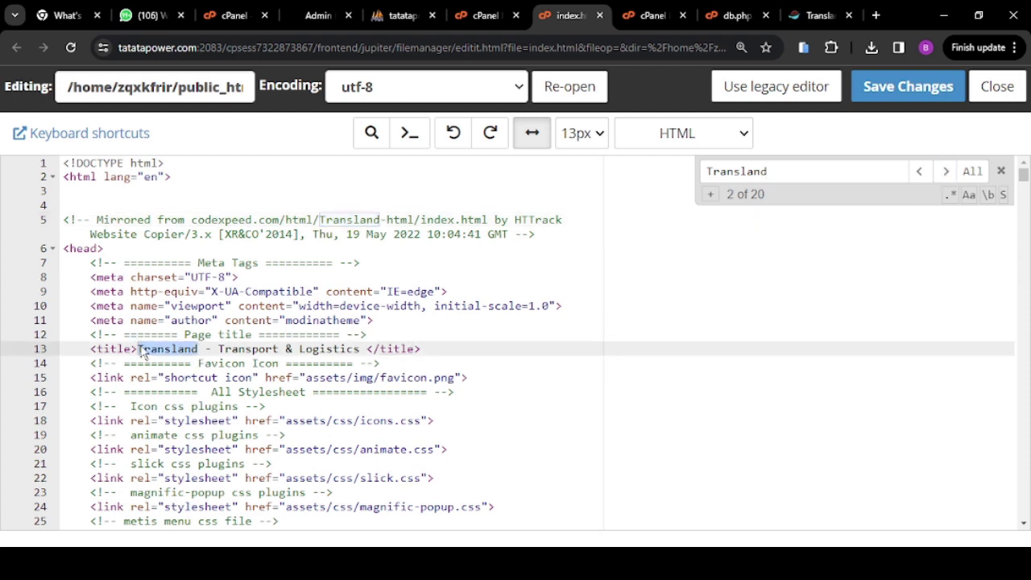
key(ctrl+v)
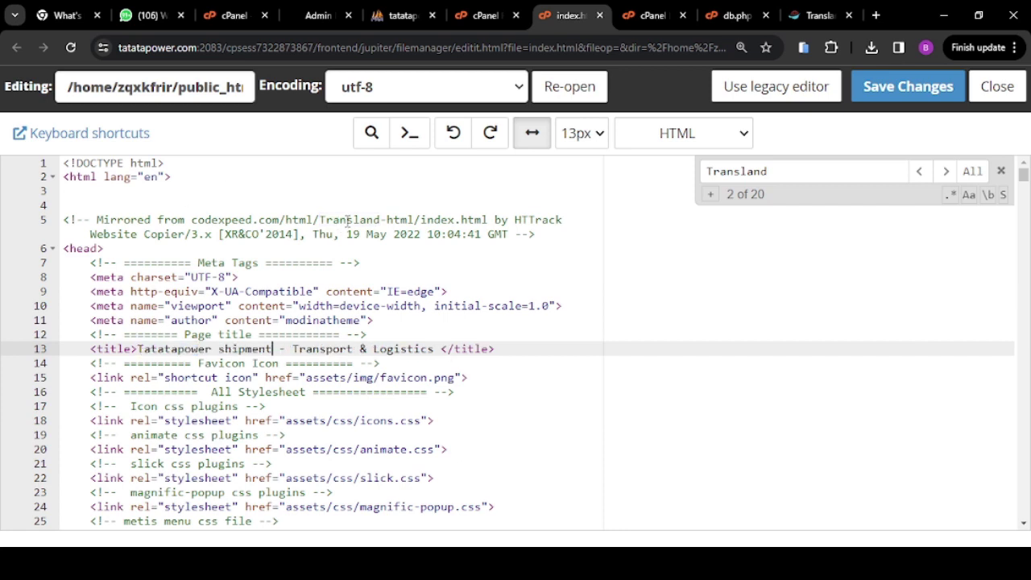
click(945, 171)
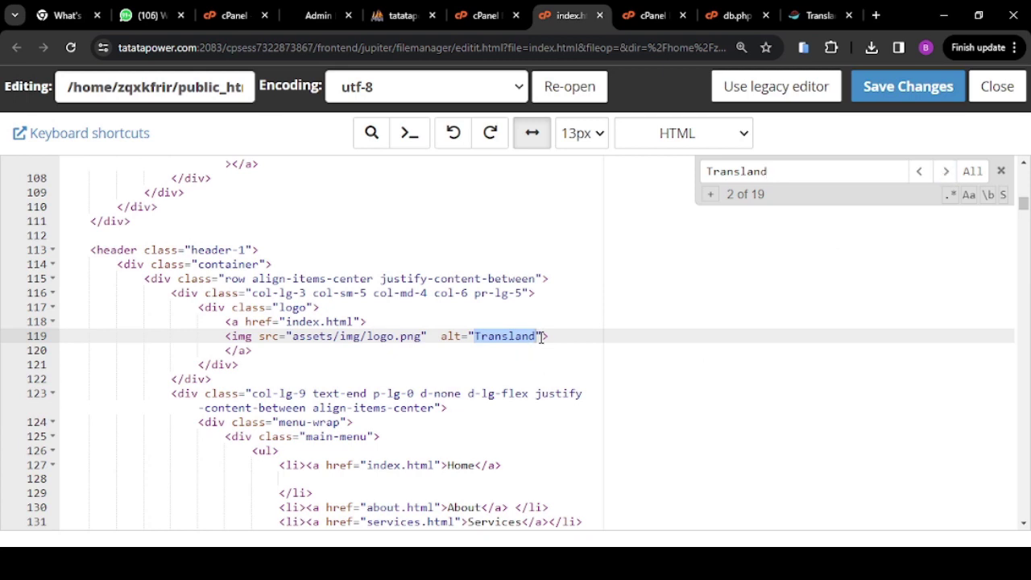
Replace both Transland mentions in the line 299 About paragraph with 'Tatatapower shipment'
click(944, 177)
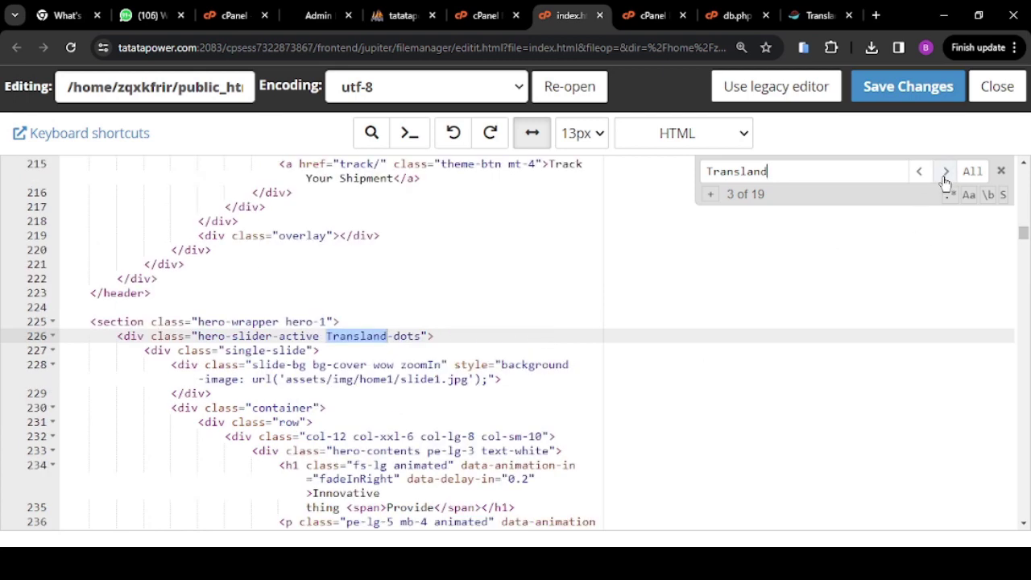
click(945, 178)
click(945, 177)
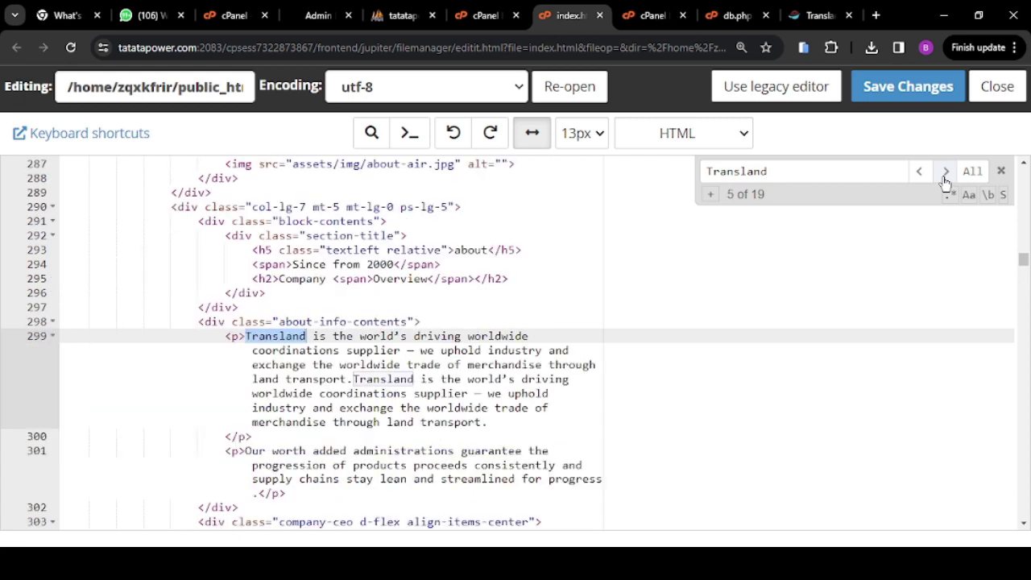
click(387, 378)
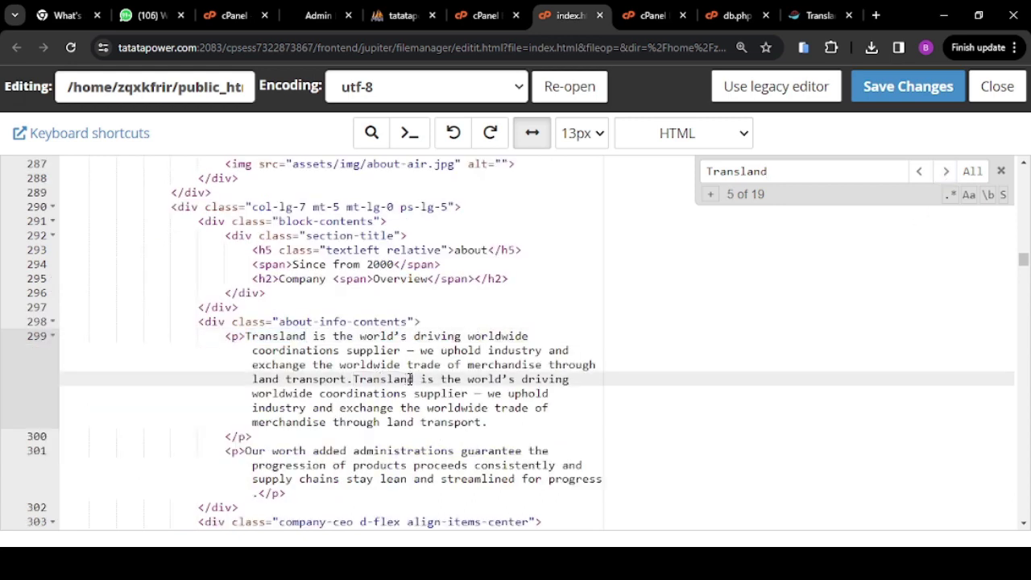
drag(414, 379, 353, 379)
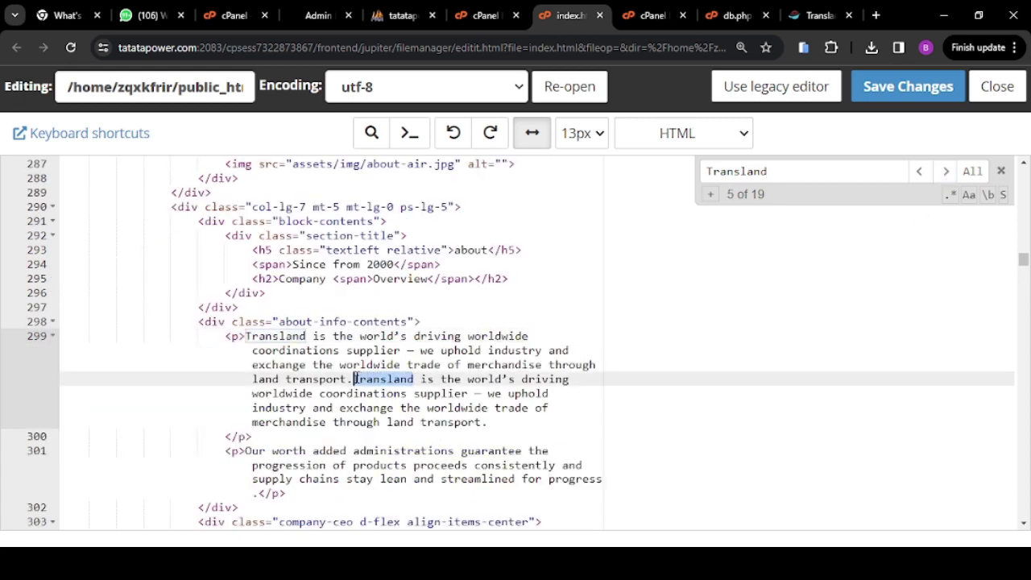
text(Tatatapower shipment)
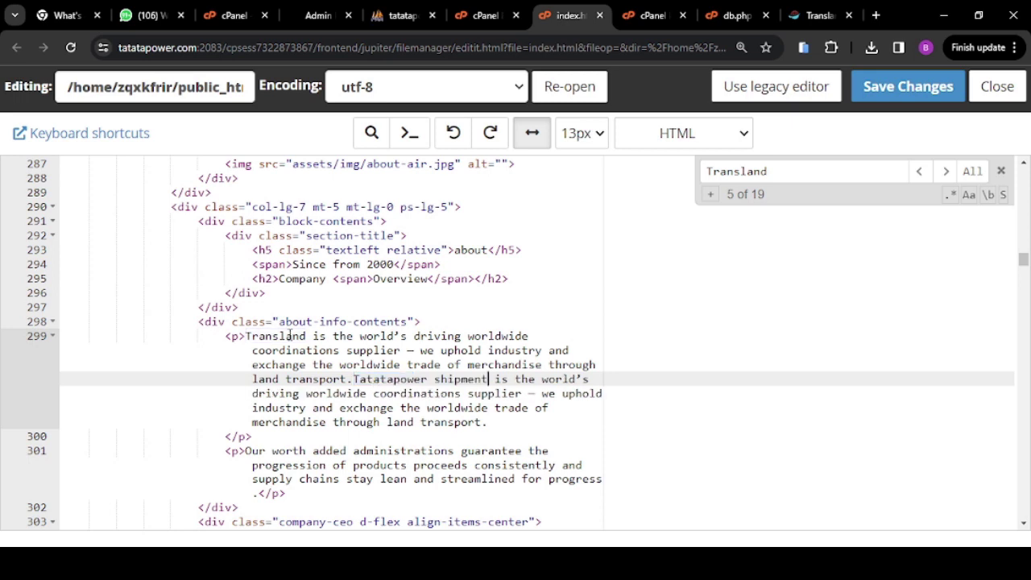
drag(307, 336, 249, 336)
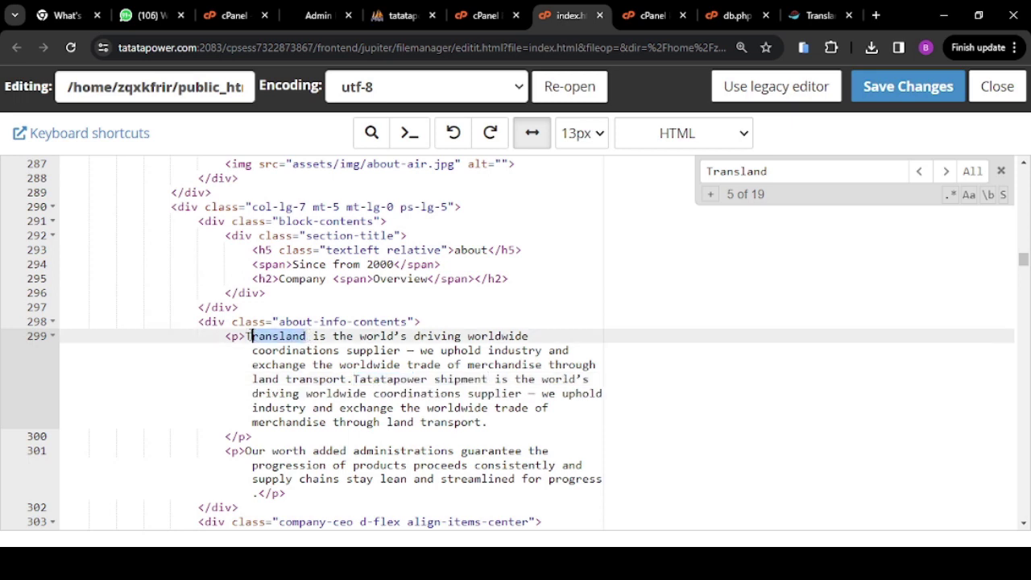
text(Tatatapower shipment)
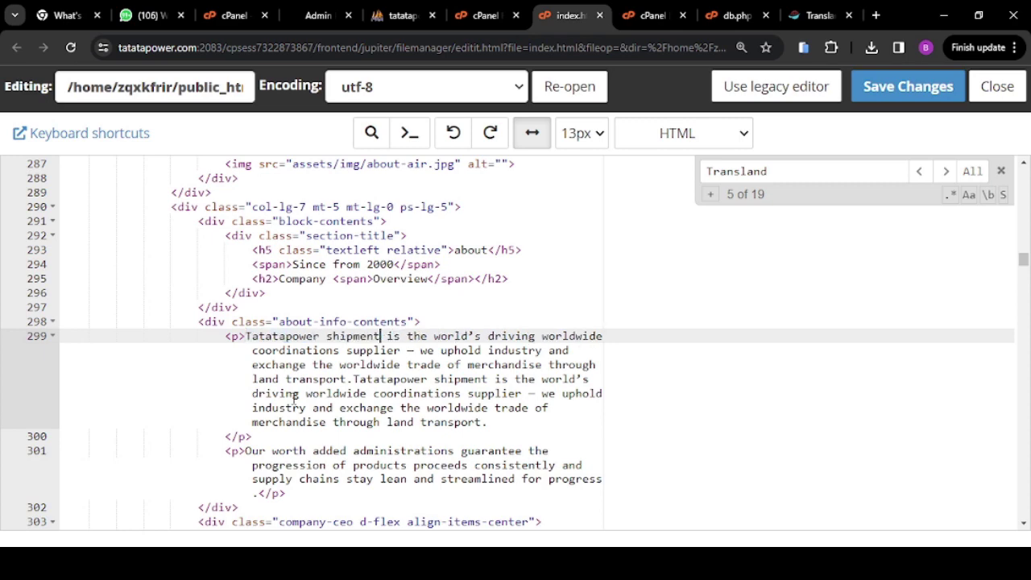
Skip past the logo alt texts and replace Transland in the line 979 footer description
click(947, 172)
click(947, 172)
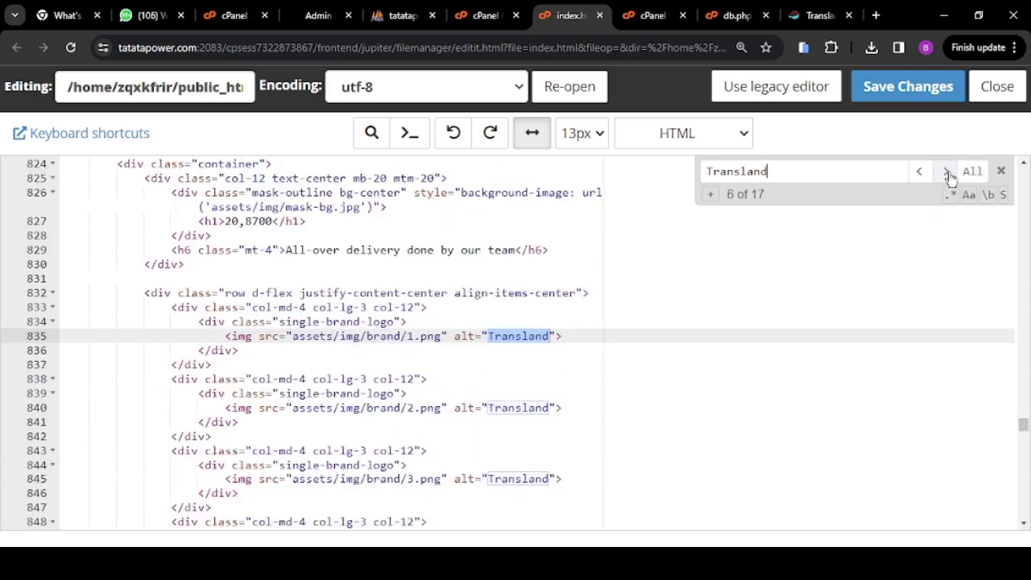
click(947, 172)
click(947, 173)
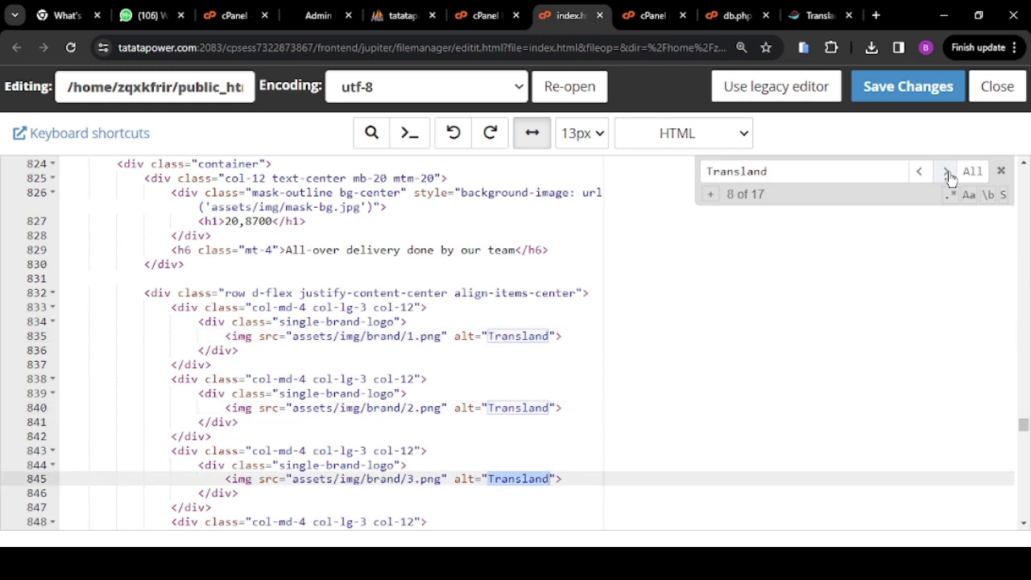
click(947, 172)
click(947, 172)
click(947, 172)
click(947, 172)
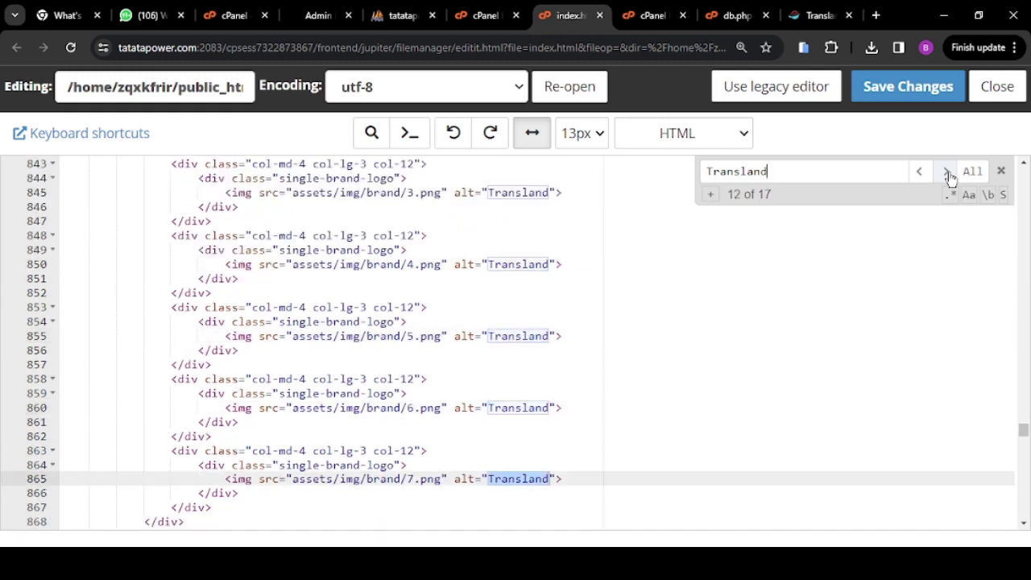
click(947, 172)
click(947, 172)
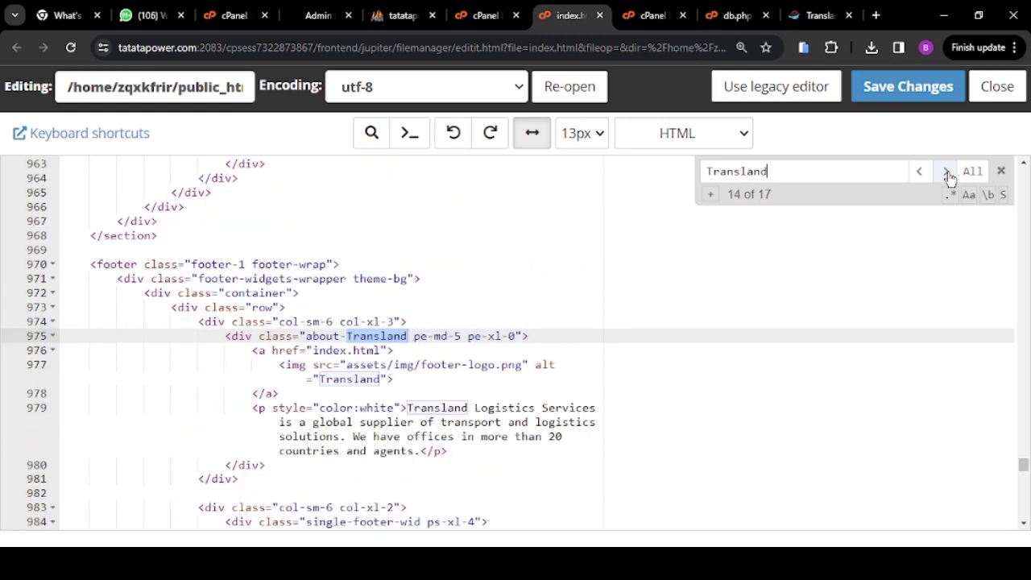
click(947, 173)
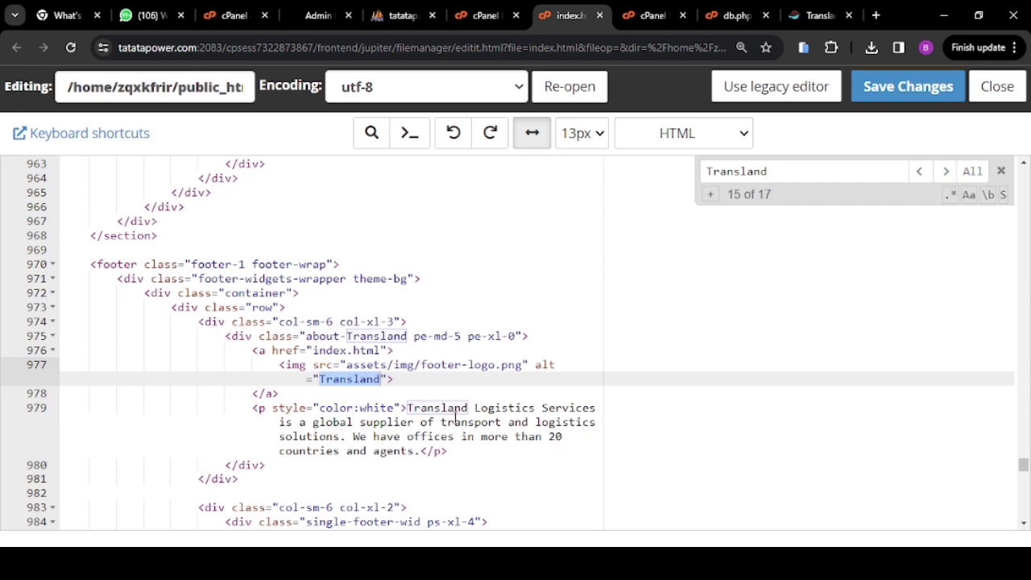
click(469, 408)
drag(469, 408, 408, 407)
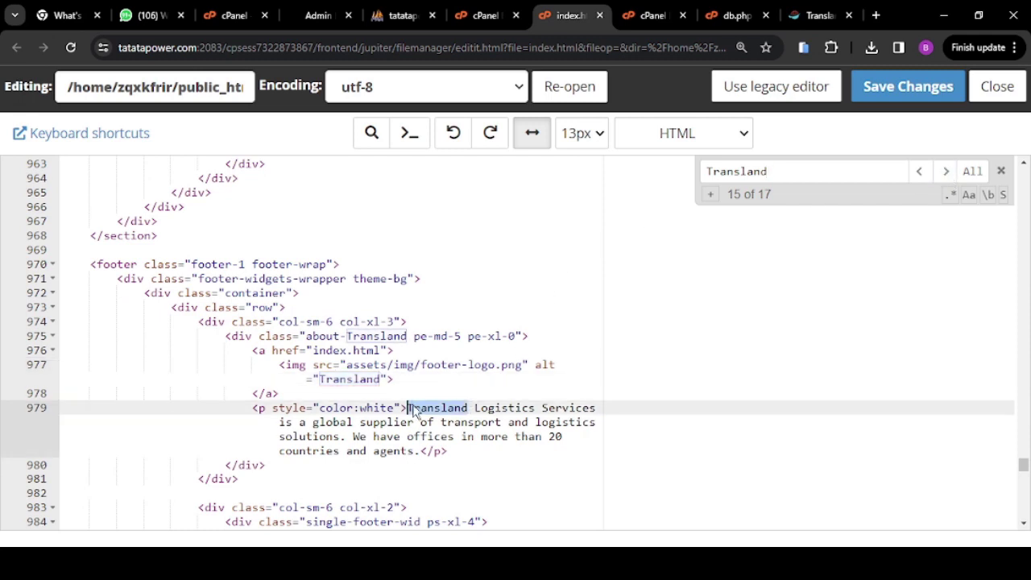
text(Tatatapower shipment)
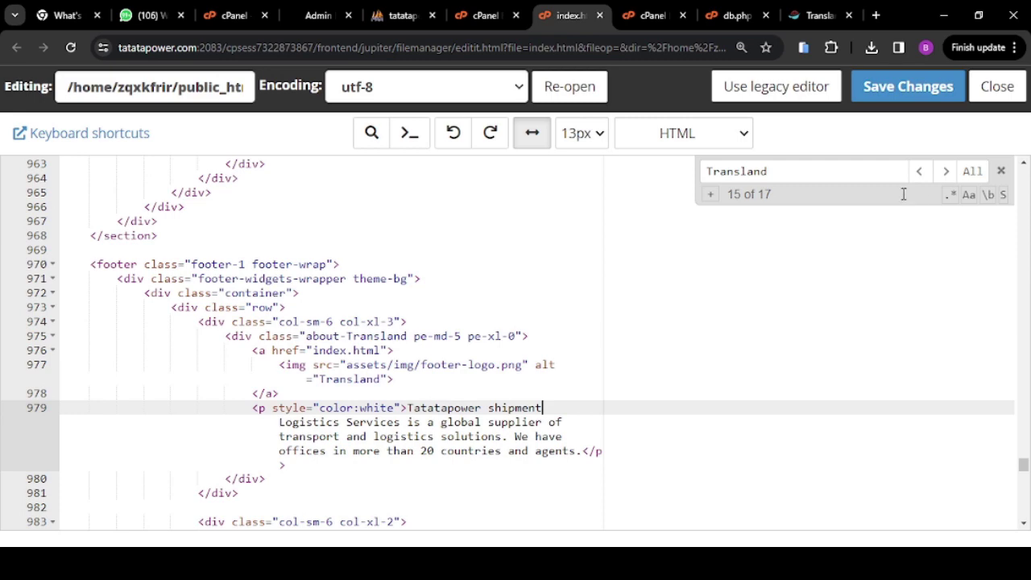
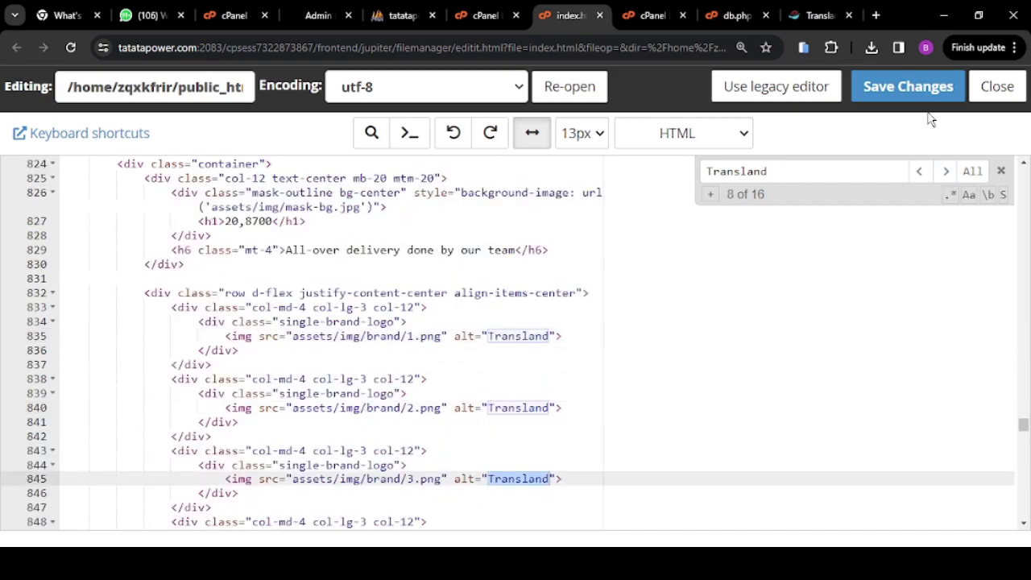
Save index.html and reload the live homepage to confirm the 'Tatatapower shipment' text
click(906, 90)
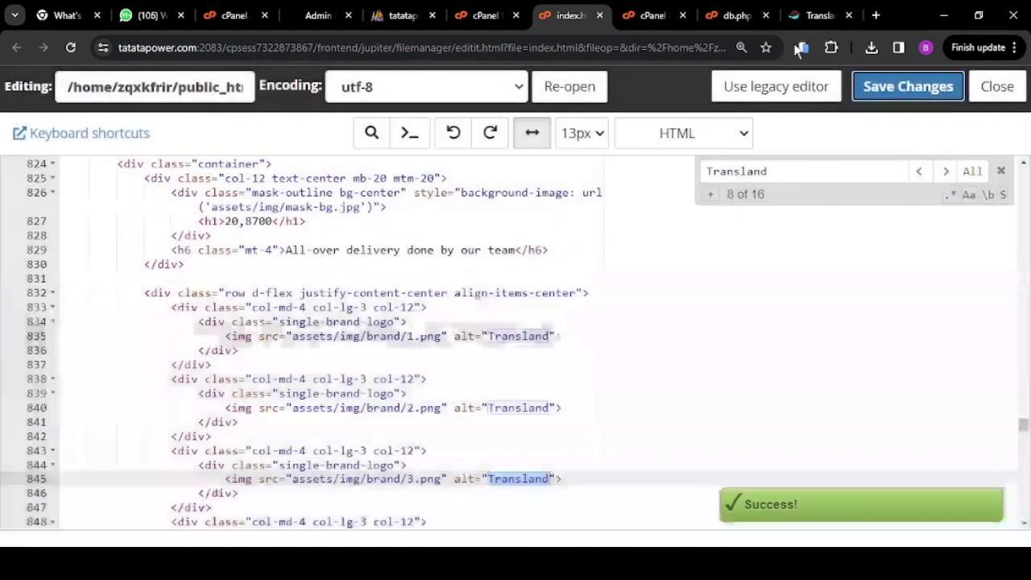
click(821, 16)
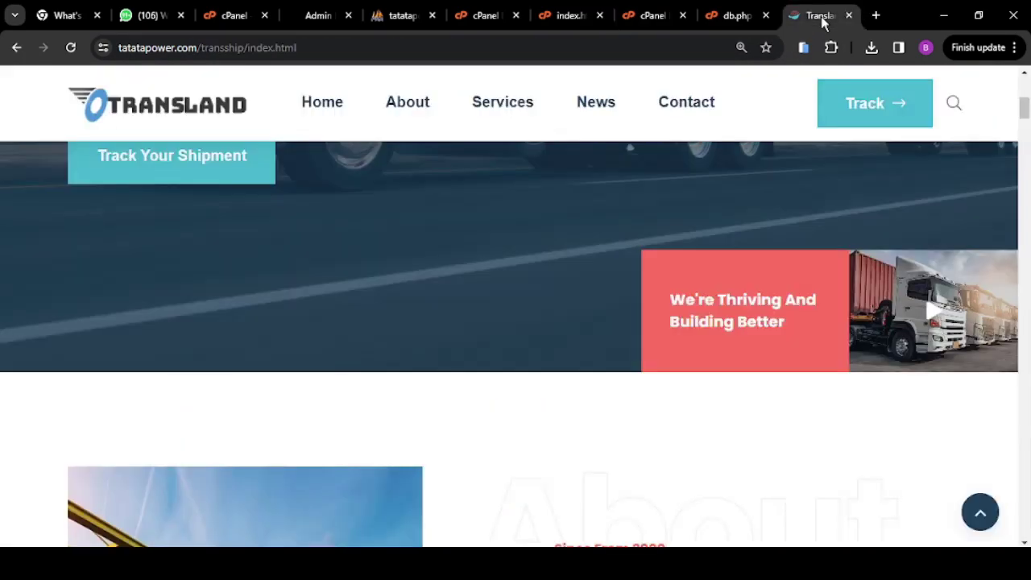
scroll(314, 197, down, 3)
scroll(347, 234, down, 6)
scroll(560, 337, up, 6)
scroll(561, 338, down, 2)
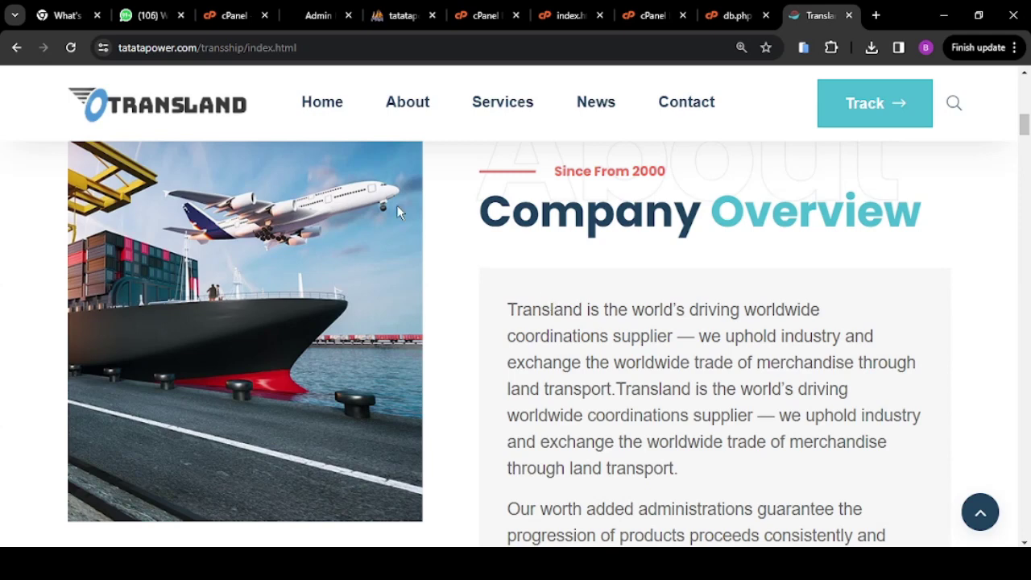
click(70, 47)
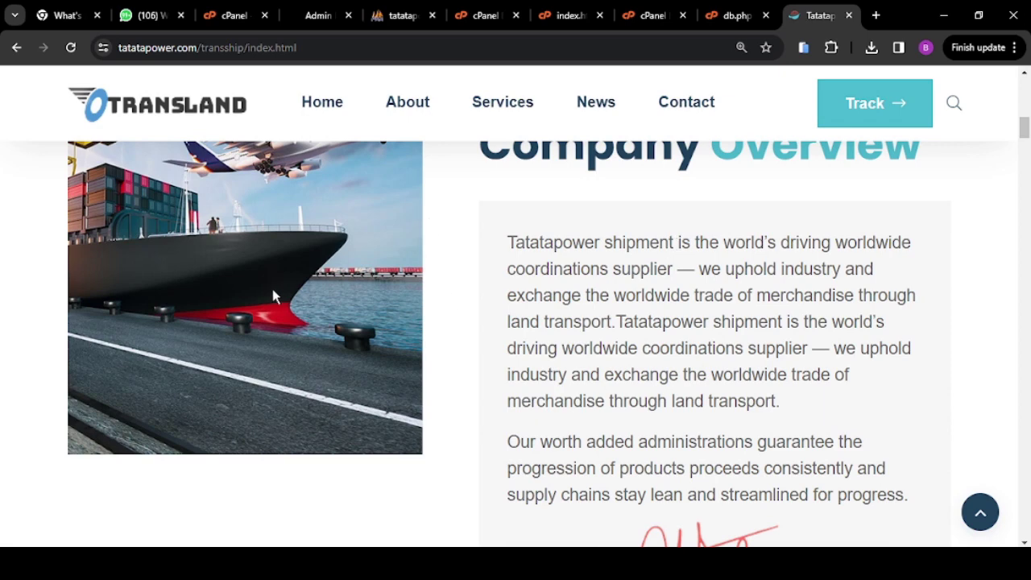
scroll(430, 281, up, 4)
scroll(431, 282, up, 5)
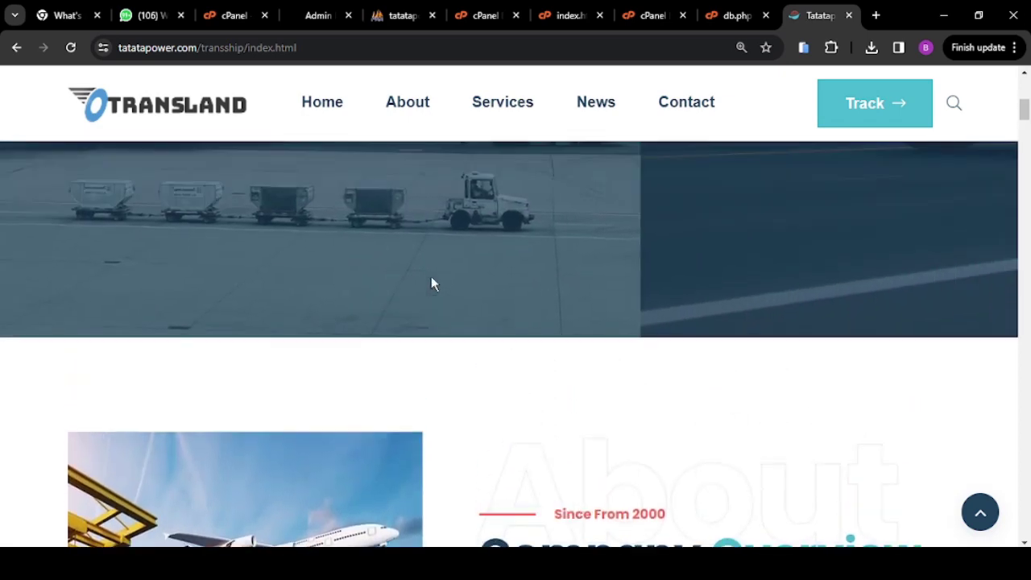
Copy the domain of the header contact email from the live About page
click(409, 112)
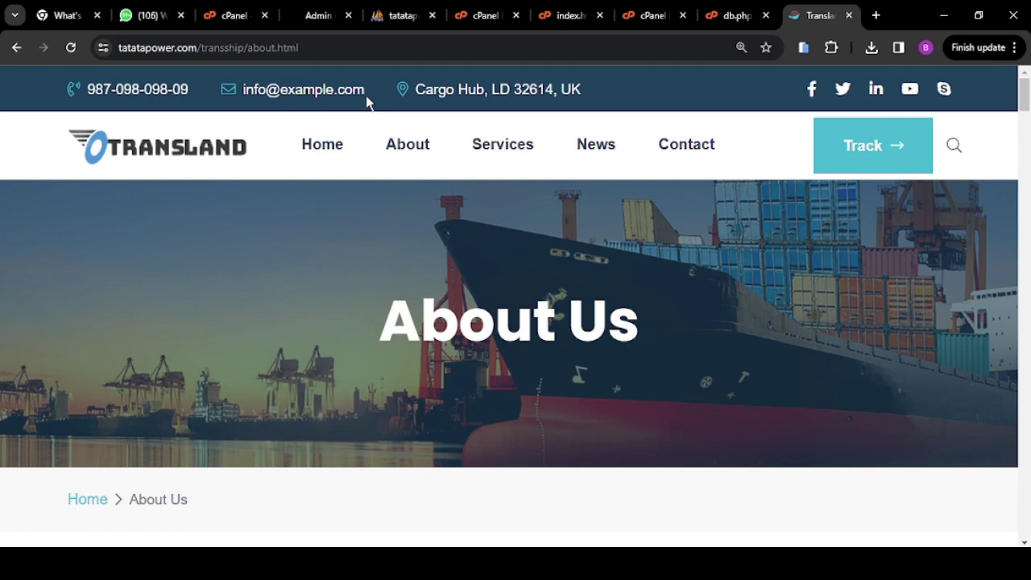
double_click(318, 93)
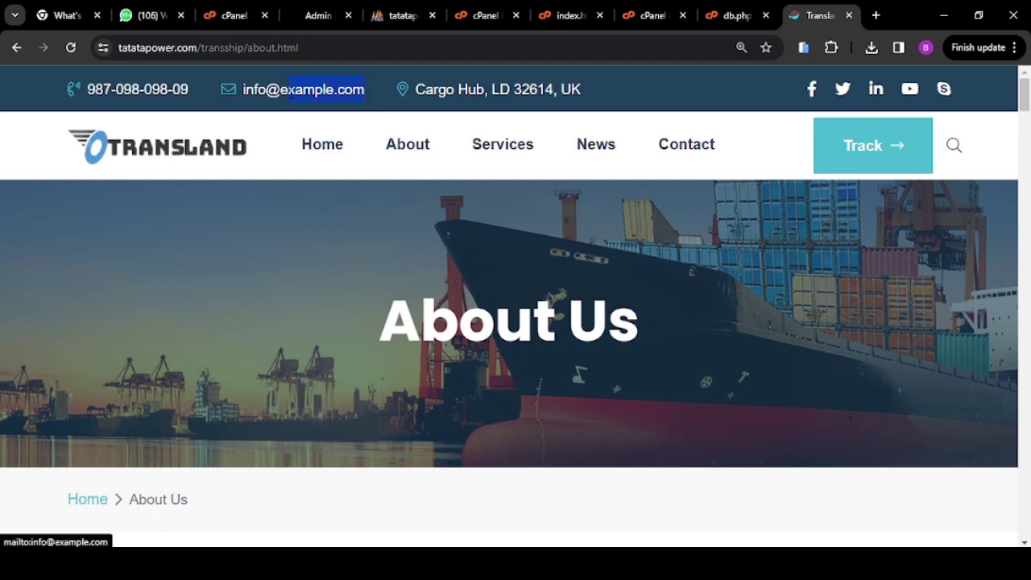
right_click(276, 94)
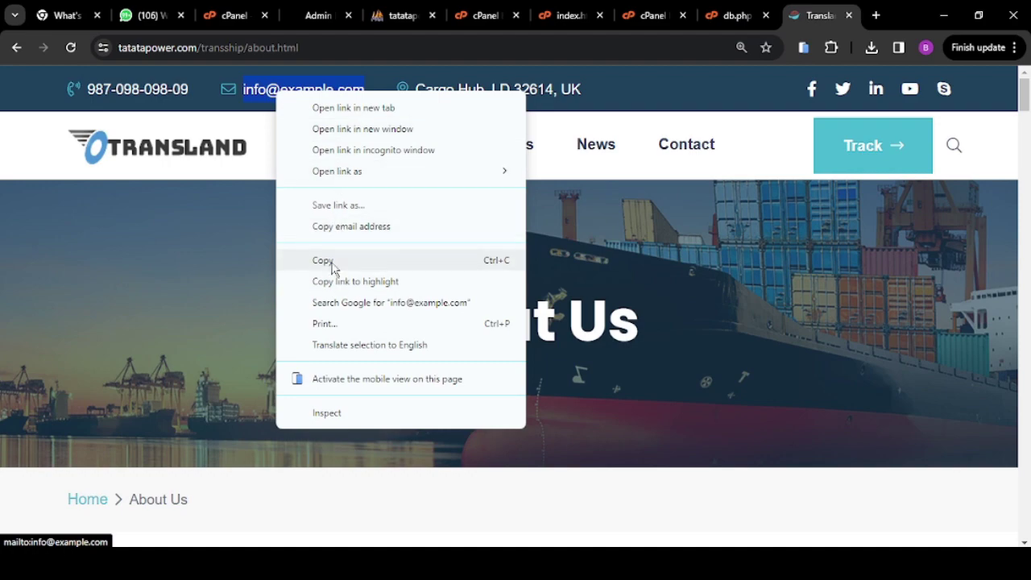
click(339, 262)
click(566, 19)
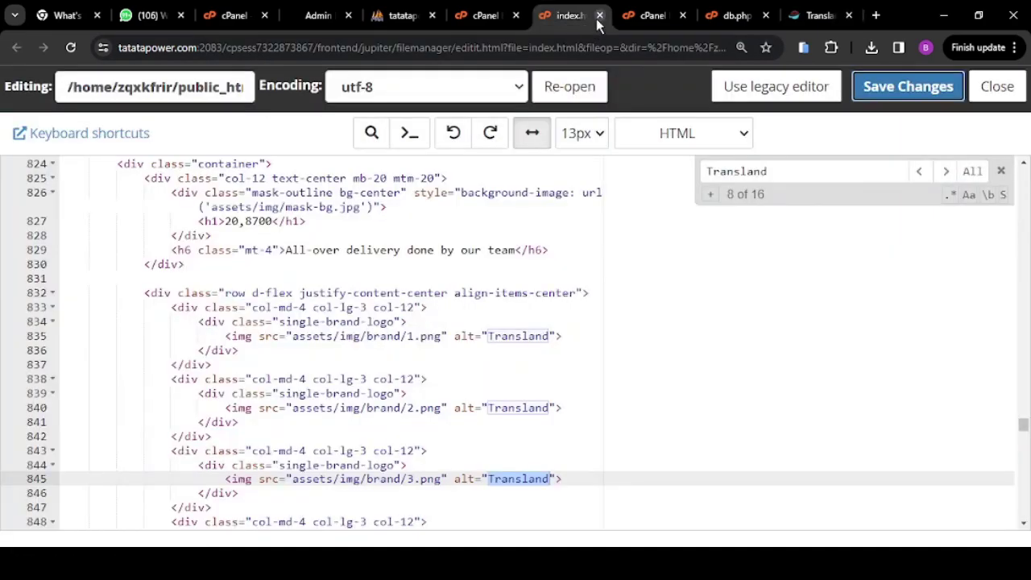
Close the index.html editor and return to the transship folder listing, zoomed out
click(599, 17)
click(487, 15)
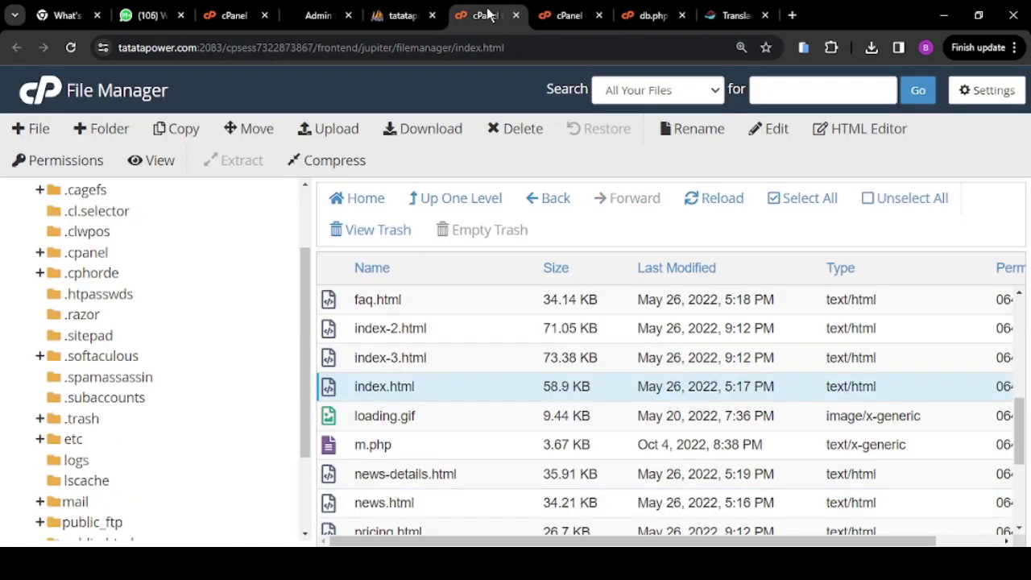
click(553, 16)
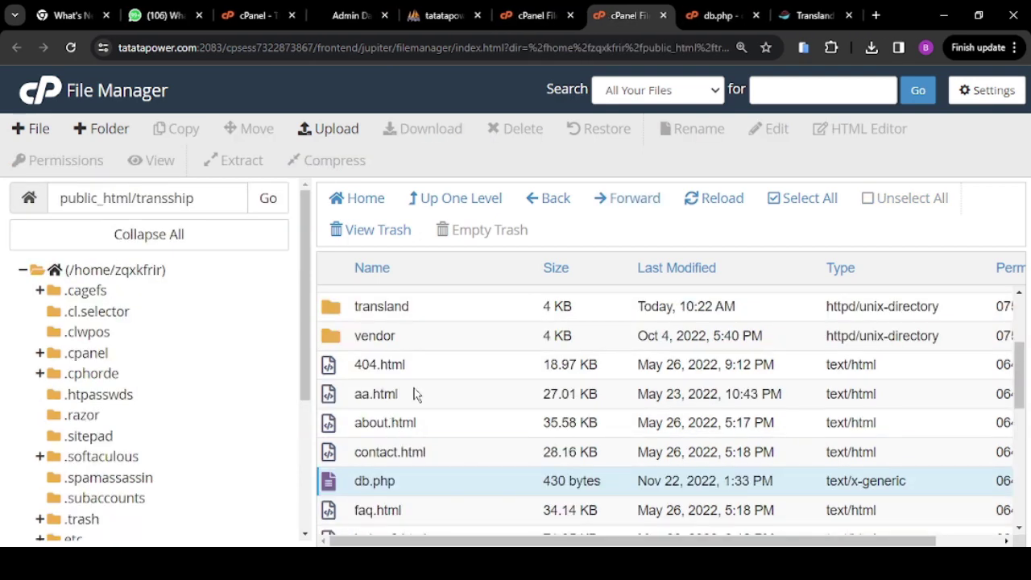
scroll(485, 375, up, 1)
scroll(486, 375, up, 2)
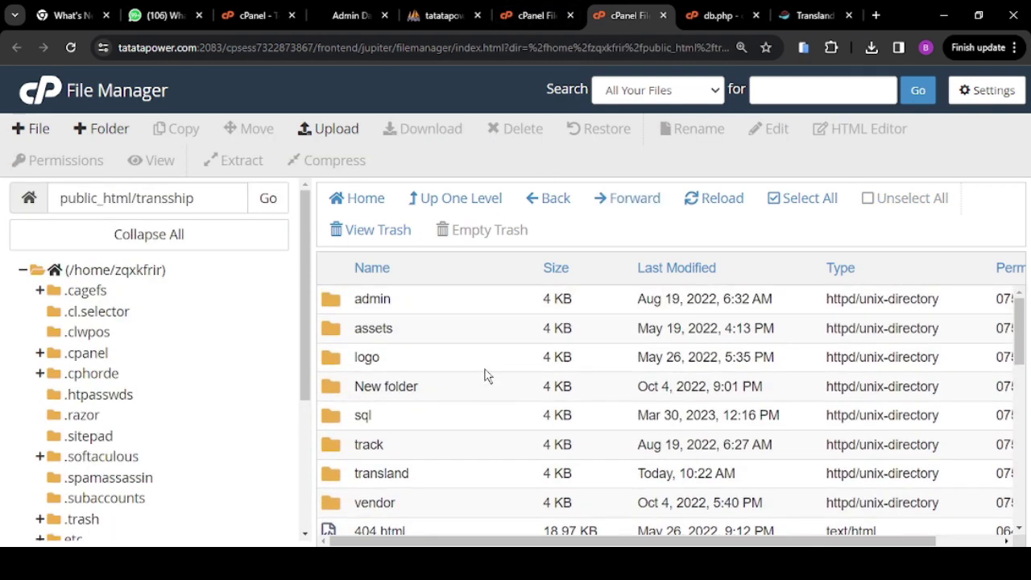
key(ctrl+minus)
scroll(489, 405, down, 5)
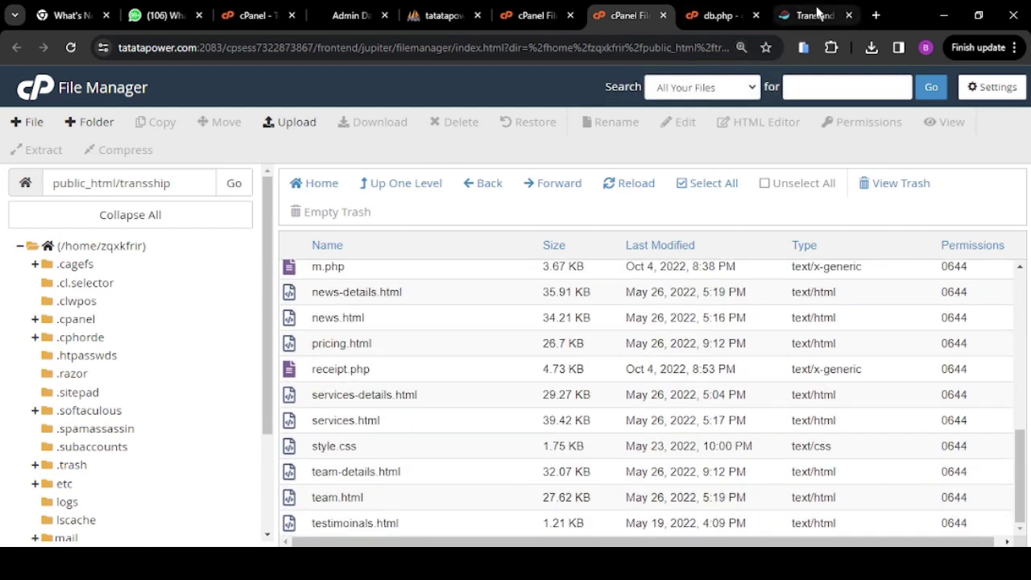
Open about.html from the transship folder in the code editor
click(811, 14)
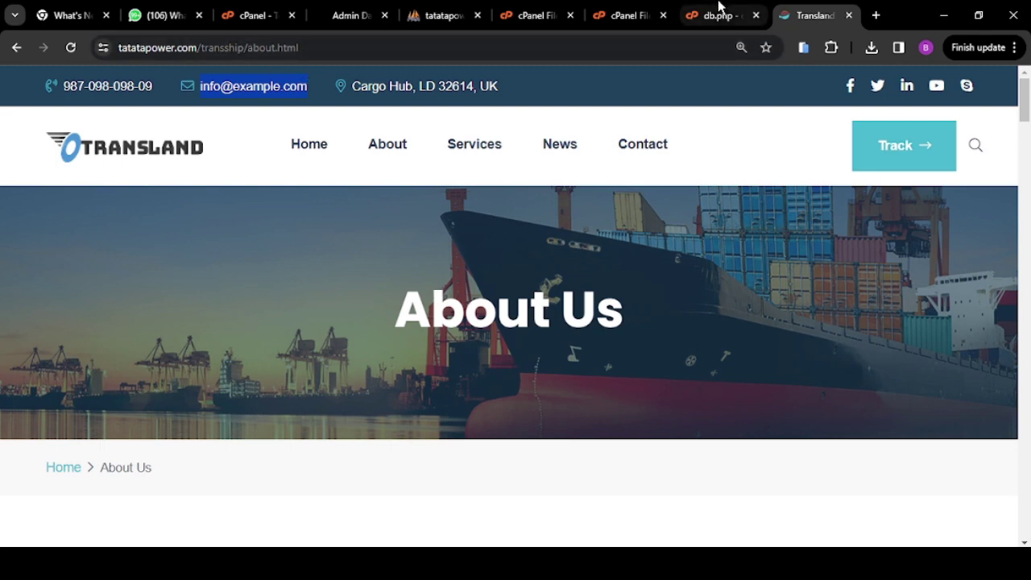
click(525, 17)
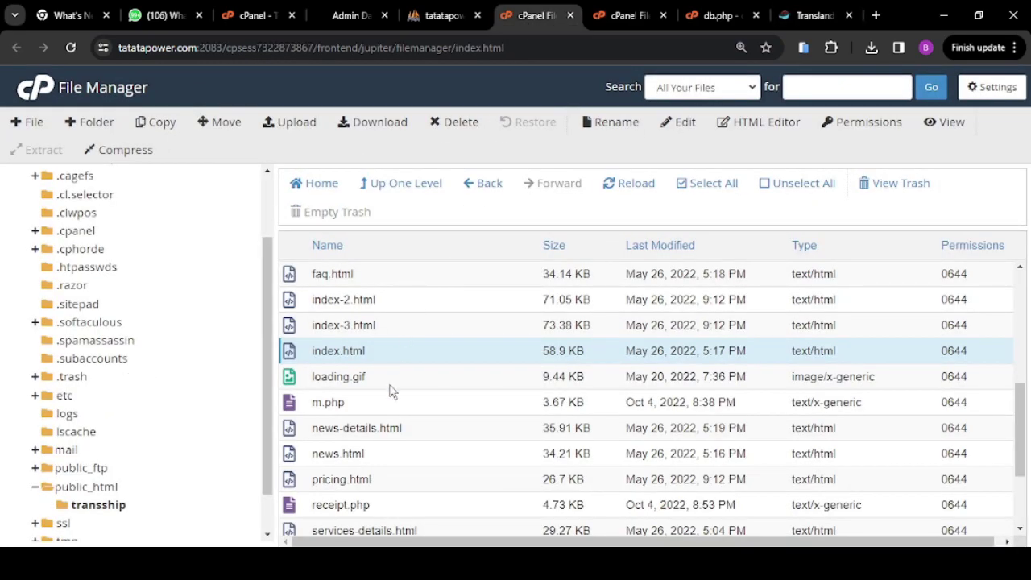
scroll(385, 391, up, 4)
scroll(385, 390, down, 1)
scroll(386, 391, down, 1)
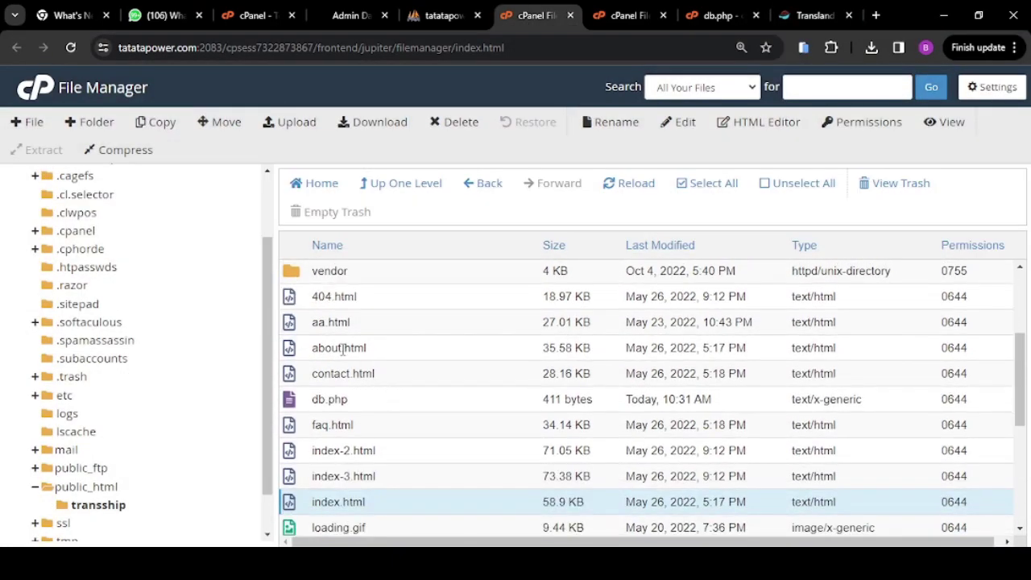
click(314, 362)
right_click(314, 361)
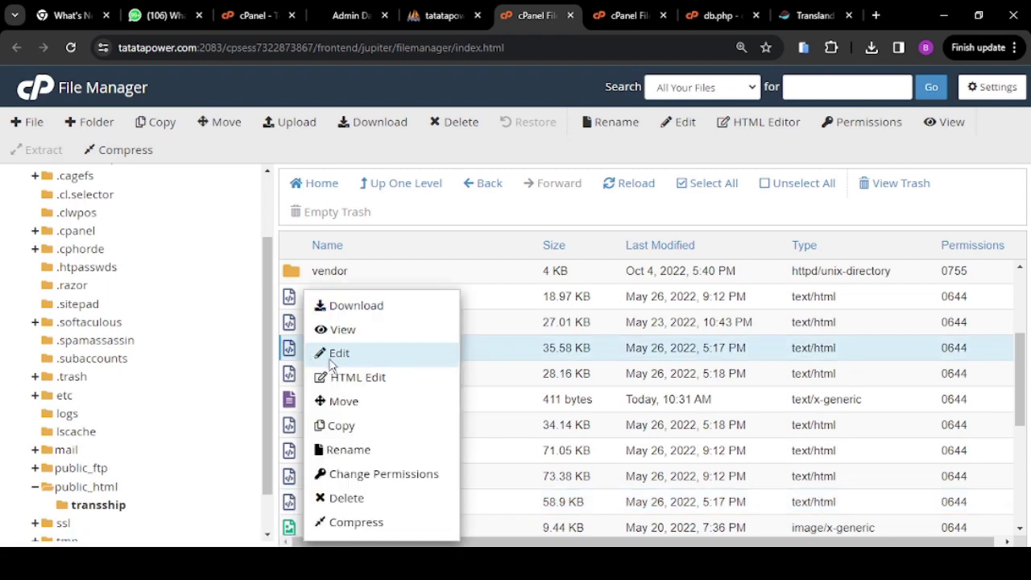
click(326, 360)
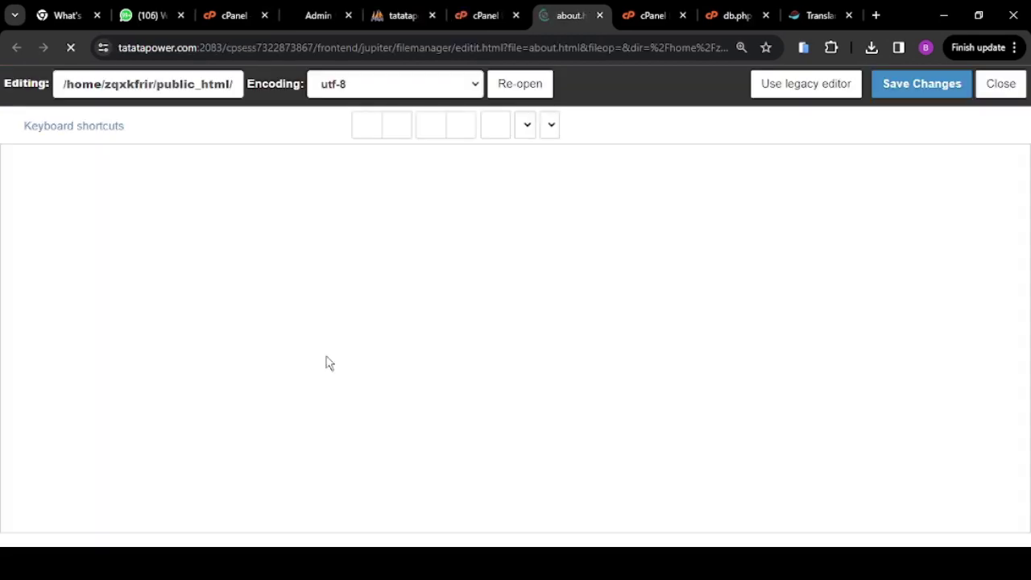
Zoom the editor to 150% and search about.html for the placeholder email
click(94, 182)
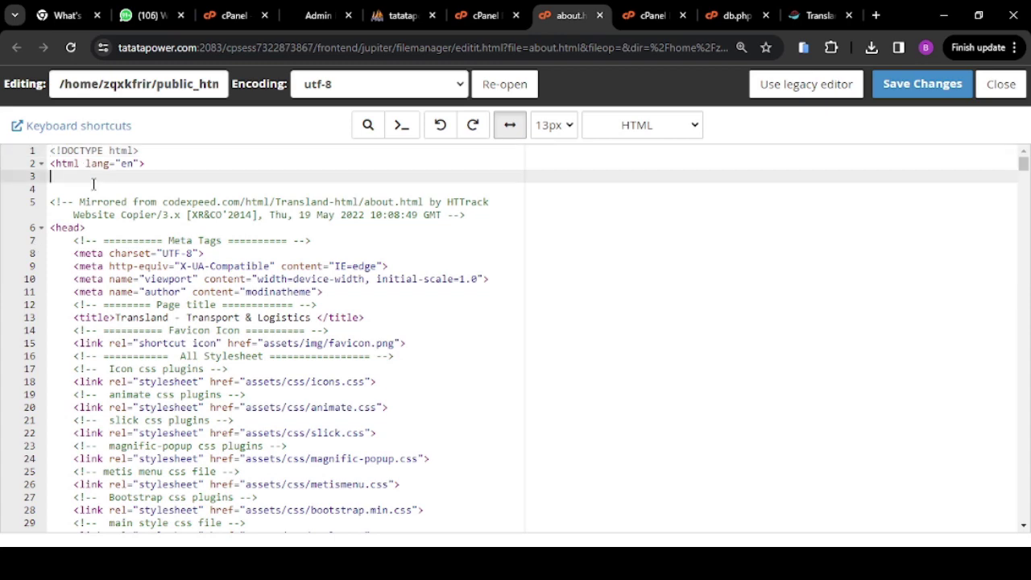
key(ctrl+plus)
key(ctrl+plus)
key(ctrl+plus)
key(ctrl+plus)
scroll(260, 272, down, 2)
key(ctrl+minus)
key(ctrl+minus)
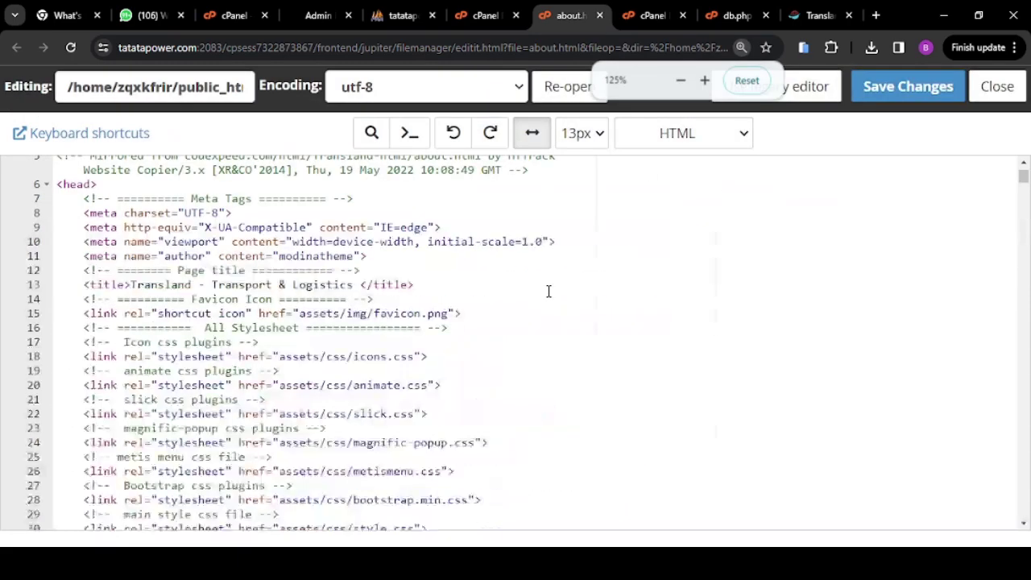
key(ctrl+plus)
click(478, 270)
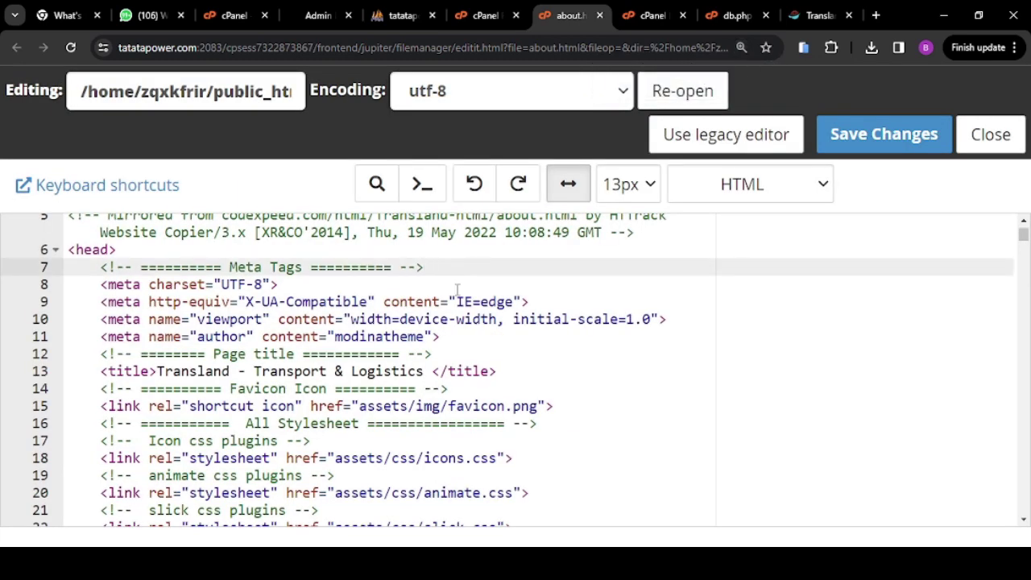
key(ctrl+f)
key(ctrl+v)
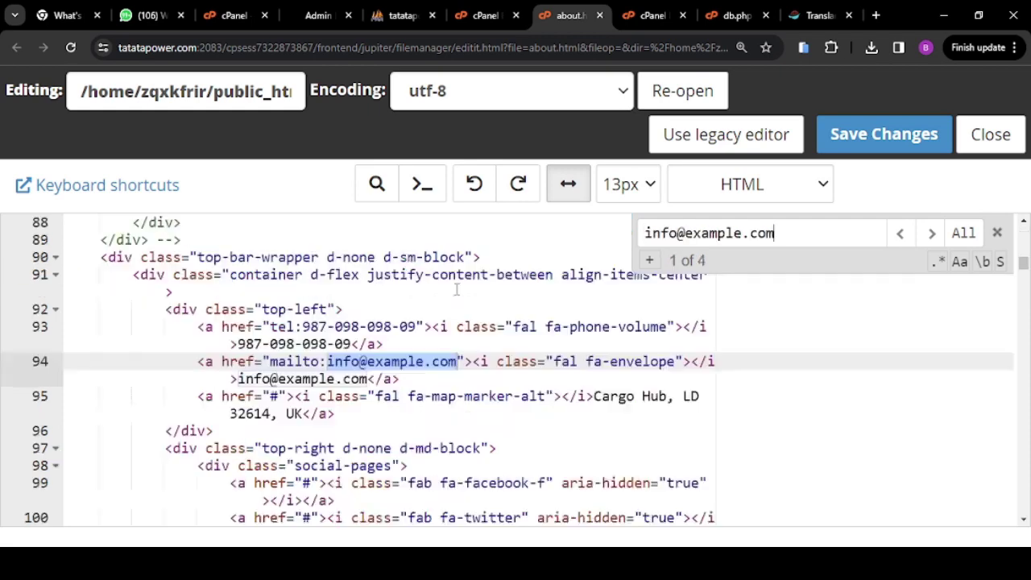
Replace the placeholder domain with tatatpower in the mailto link and the displayed email
click(421, 363)
drag(427, 363, 367, 362)
text(tatat)
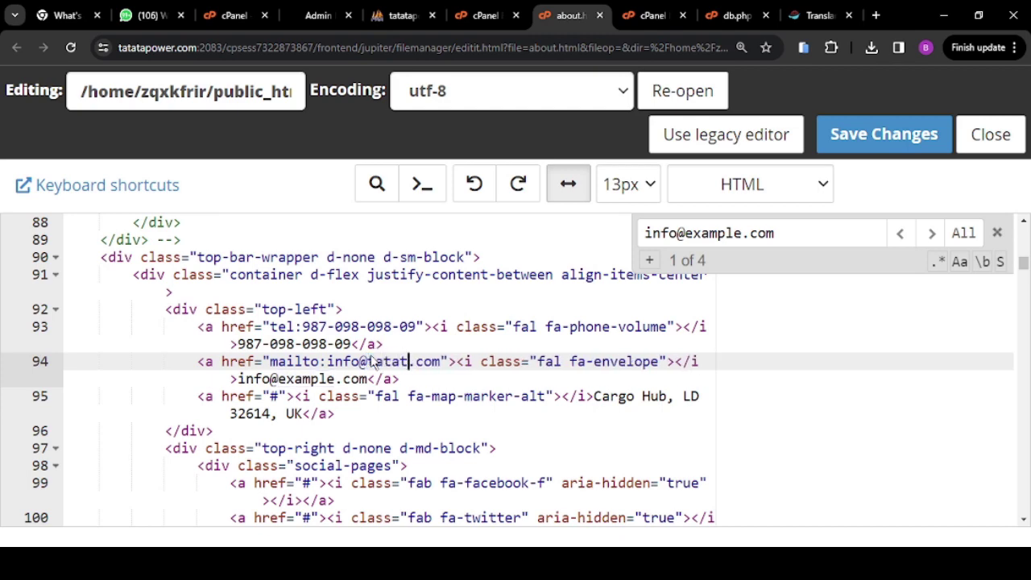
text(po)
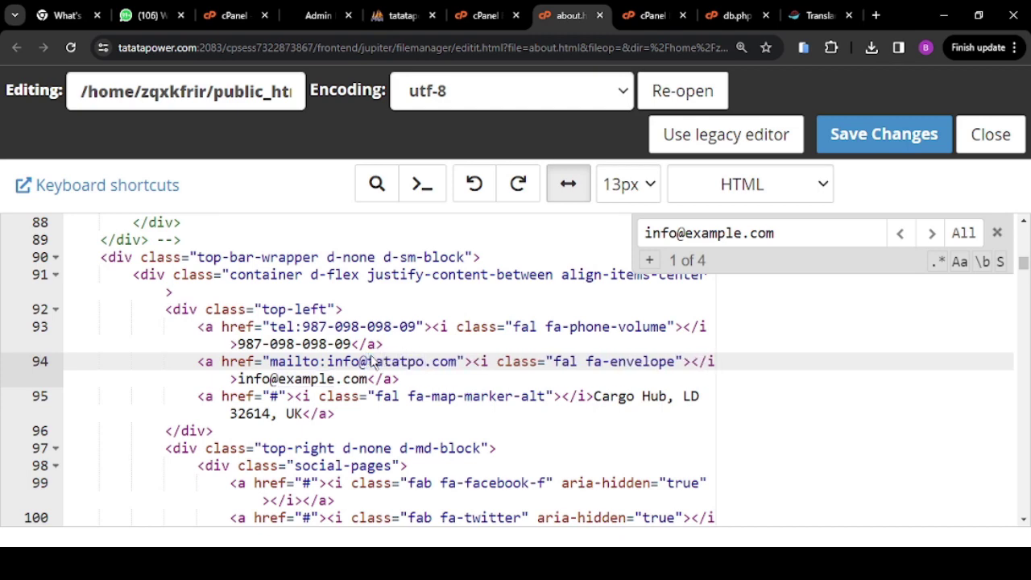
text(wer)
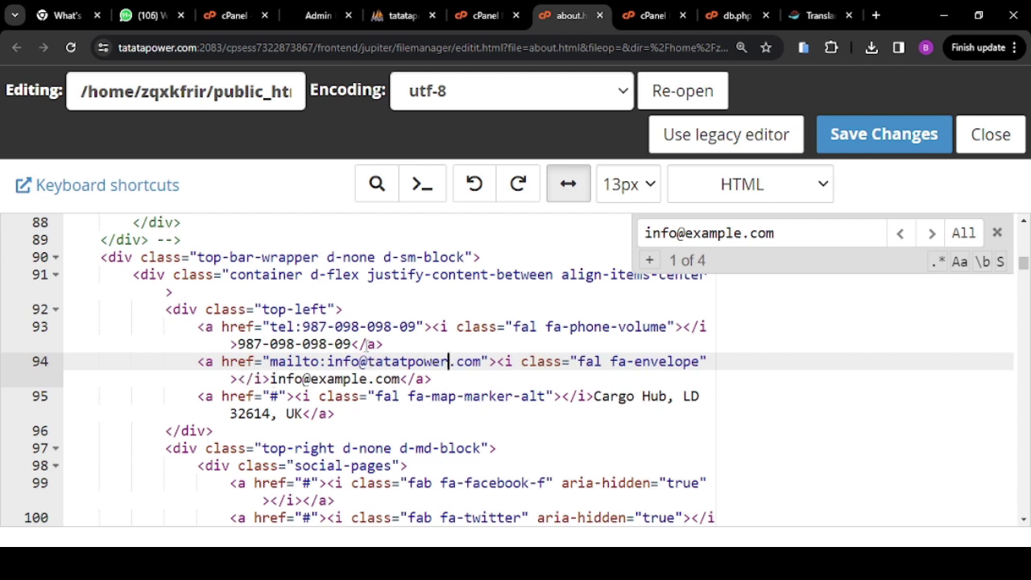
drag(450, 362, 367, 362)
key(ctrl+c)
right_click(382, 369)
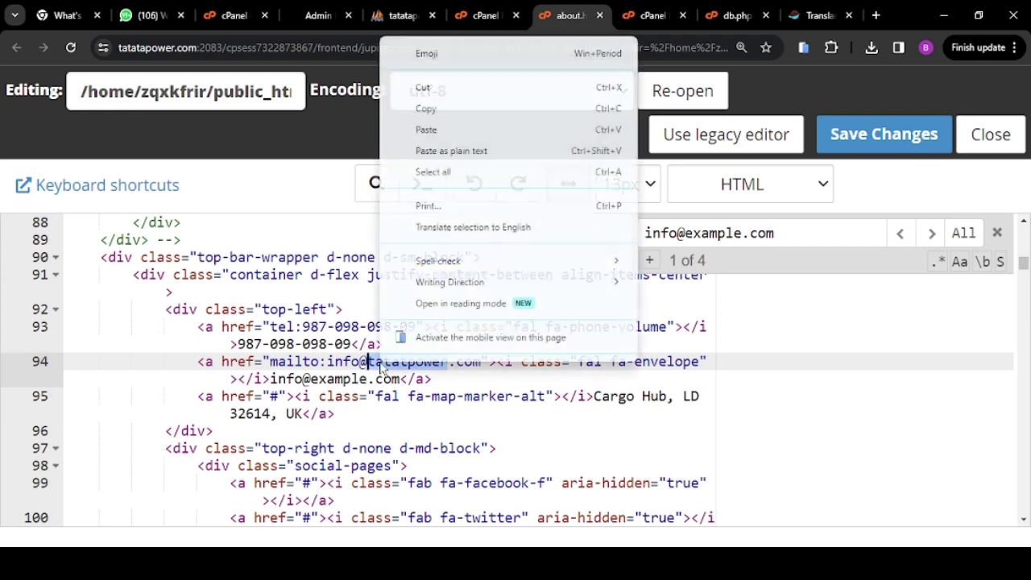
click(449, 108)
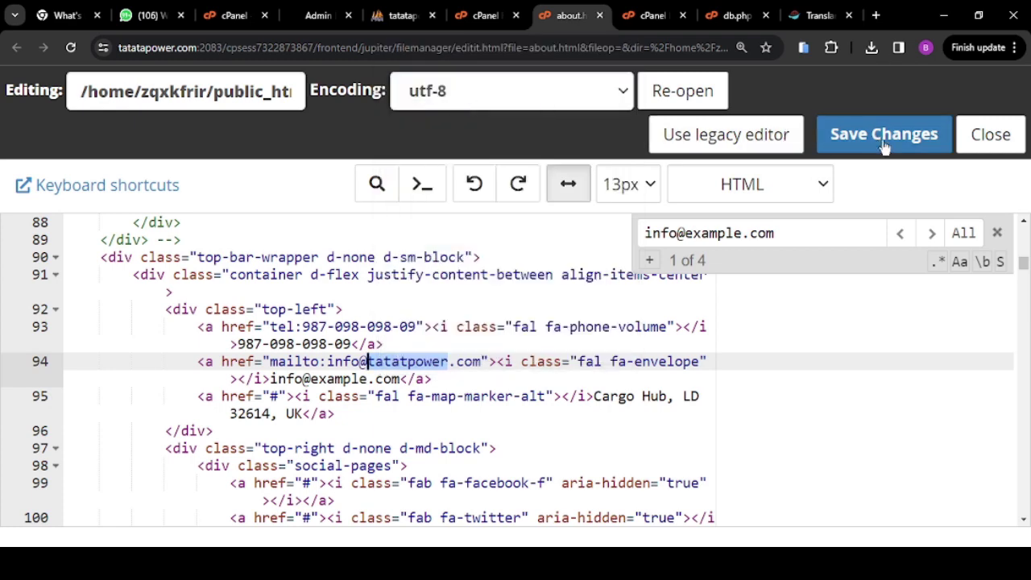
click(931, 233)
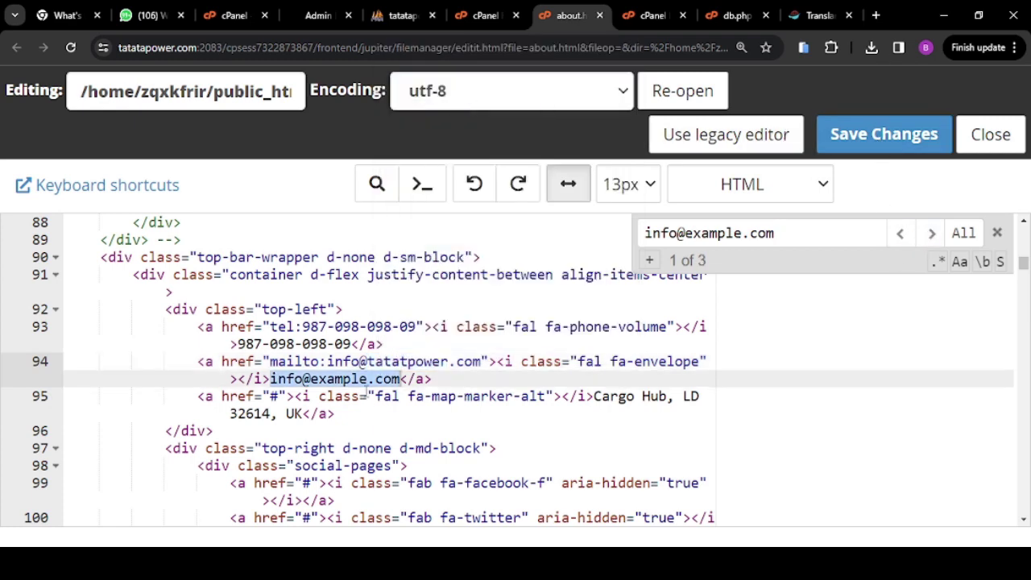
drag(368, 385, 310, 386)
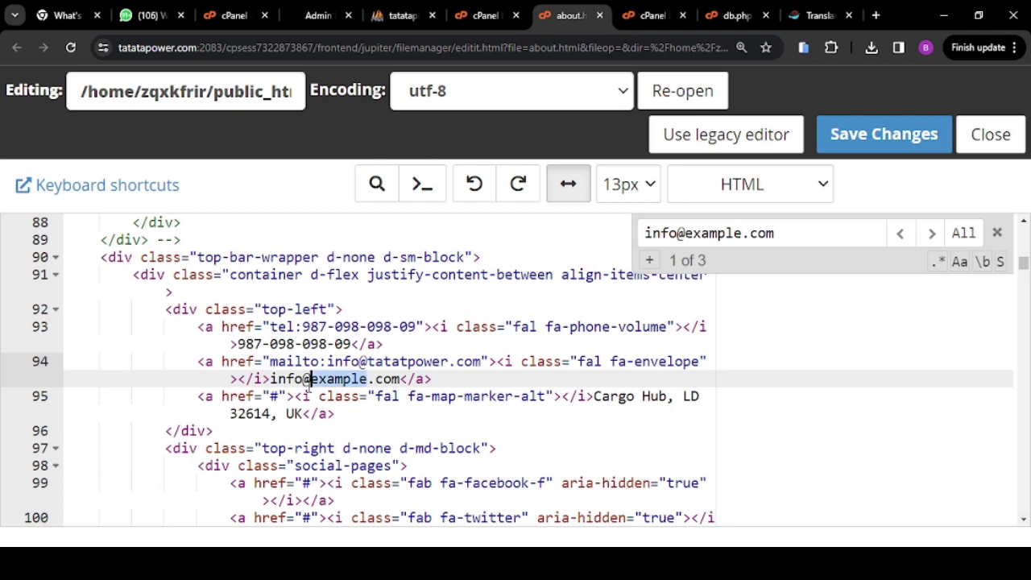
key(ctrl+v)
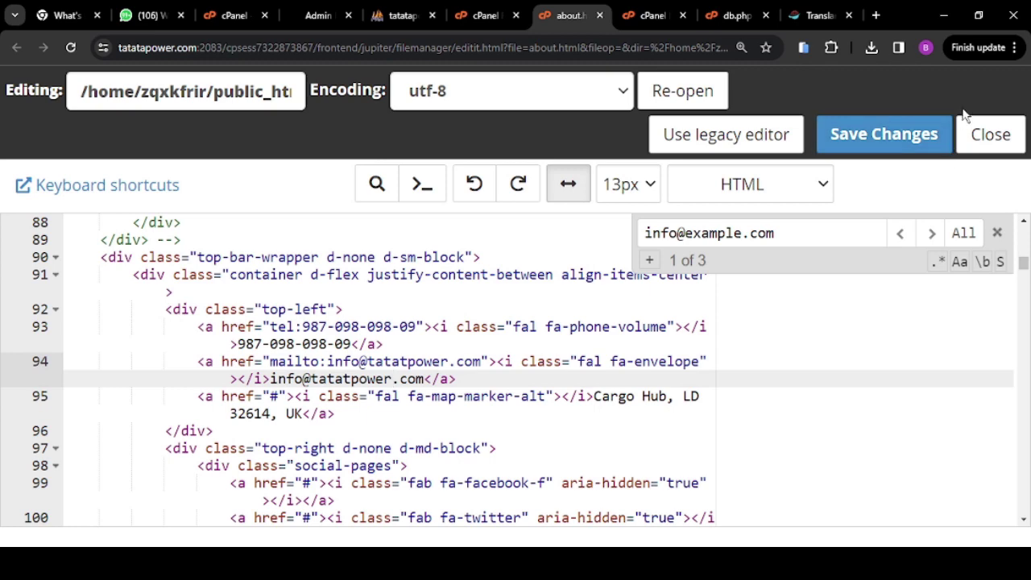
Change the sample e-mails on lines 190 and 653 to tatatpower and save about.html
click(931, 234)
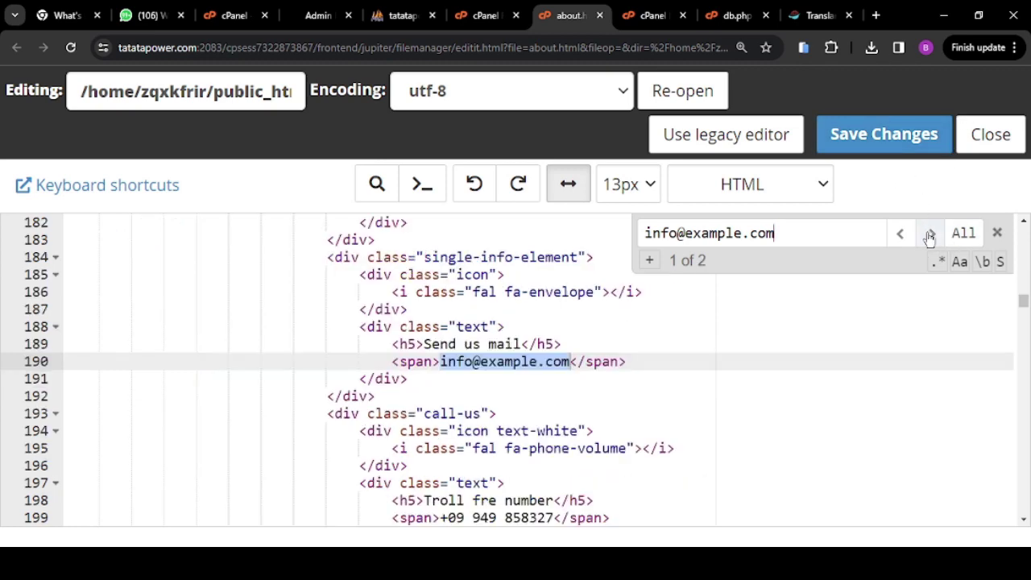
click(539, 364)
drag(539, 362, 443, 369)
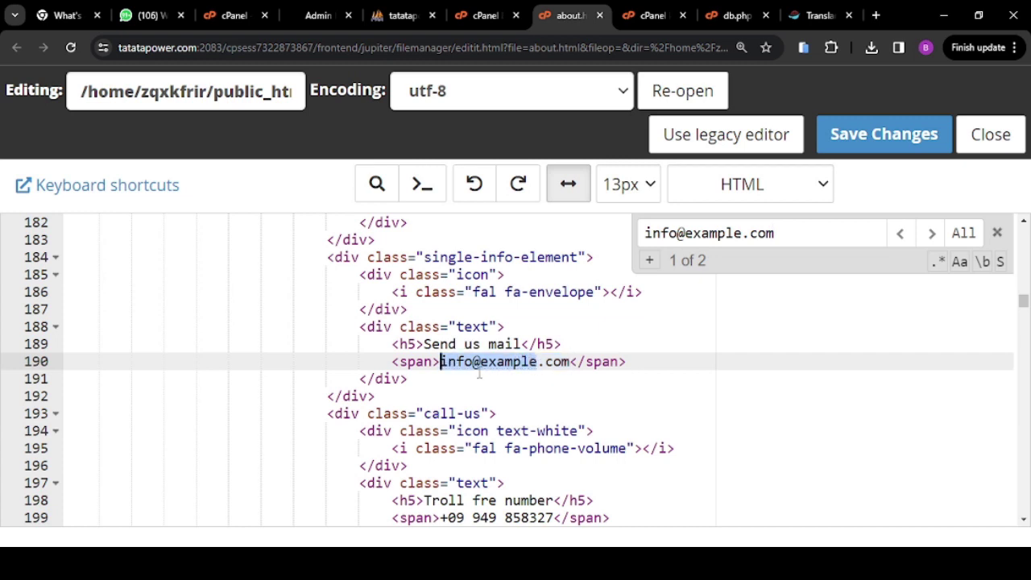
key(ctrl+v)
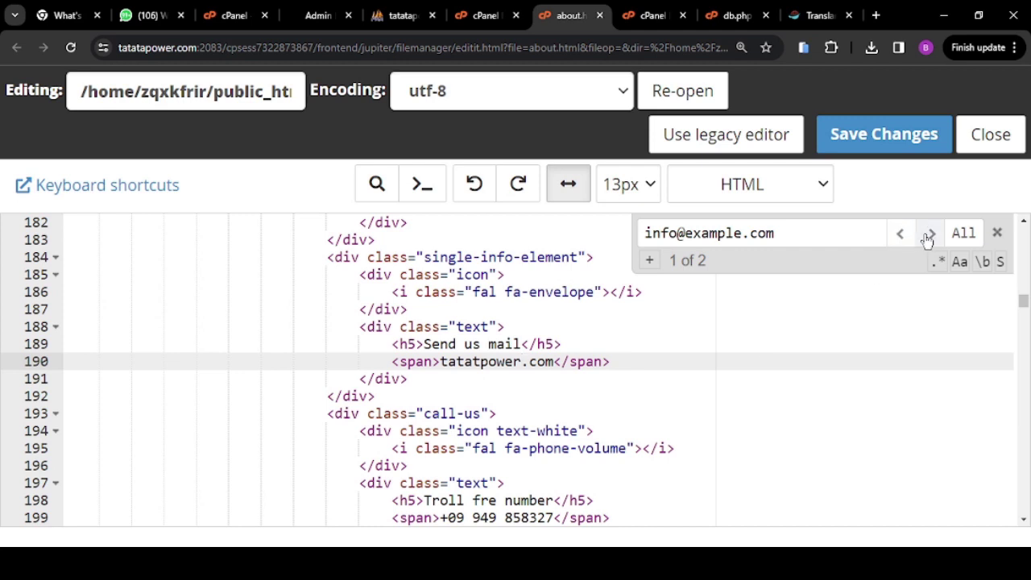
click(931, 234)
drag(537, 361, 440, 361)
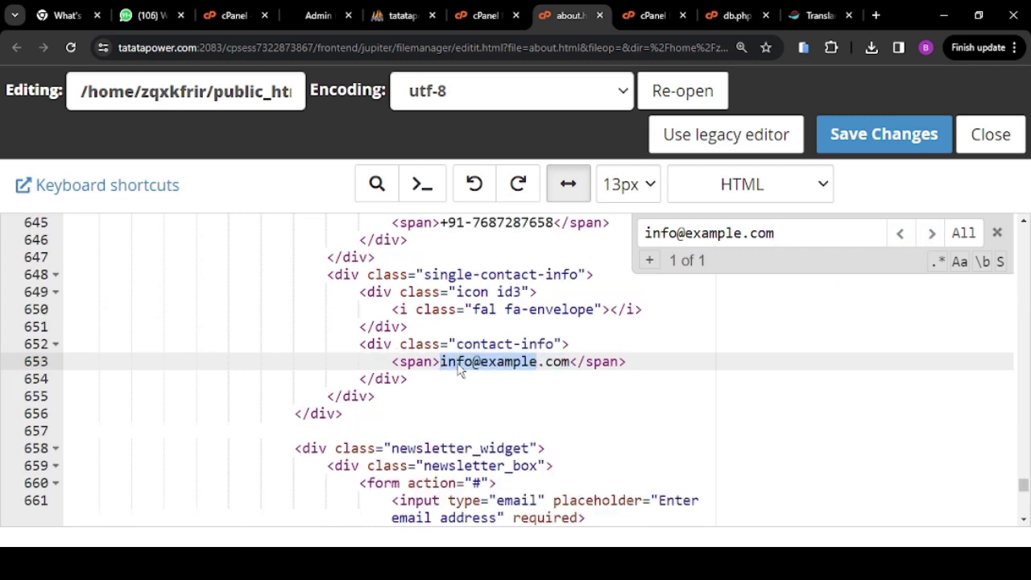
text(tatatpower)
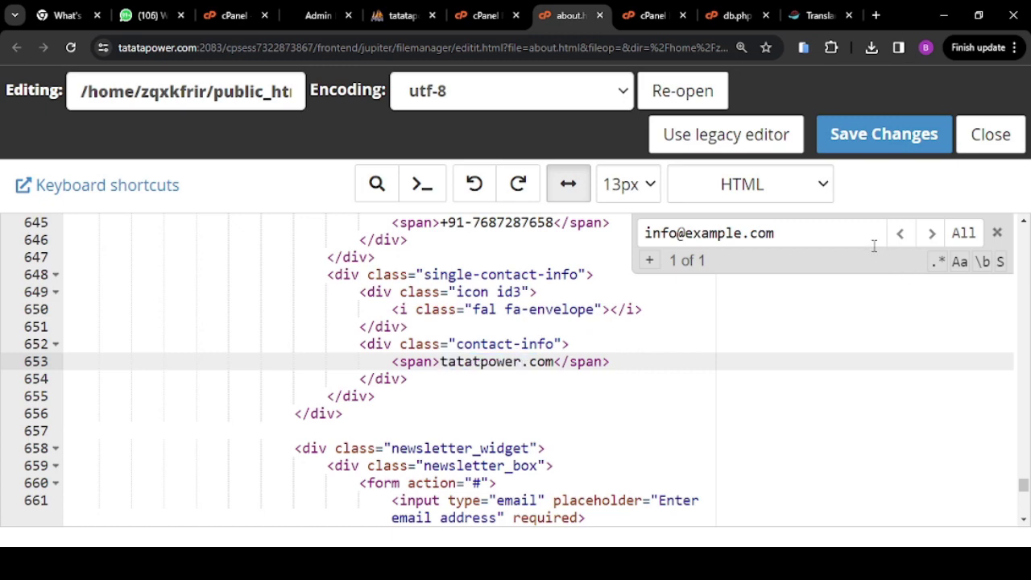
click(931, 236)
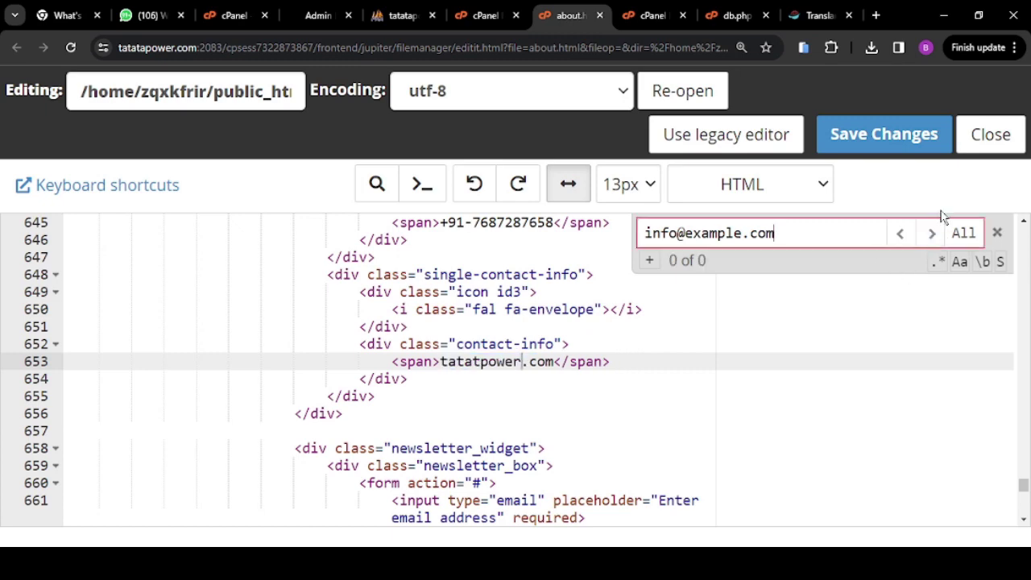
click(851, 122)
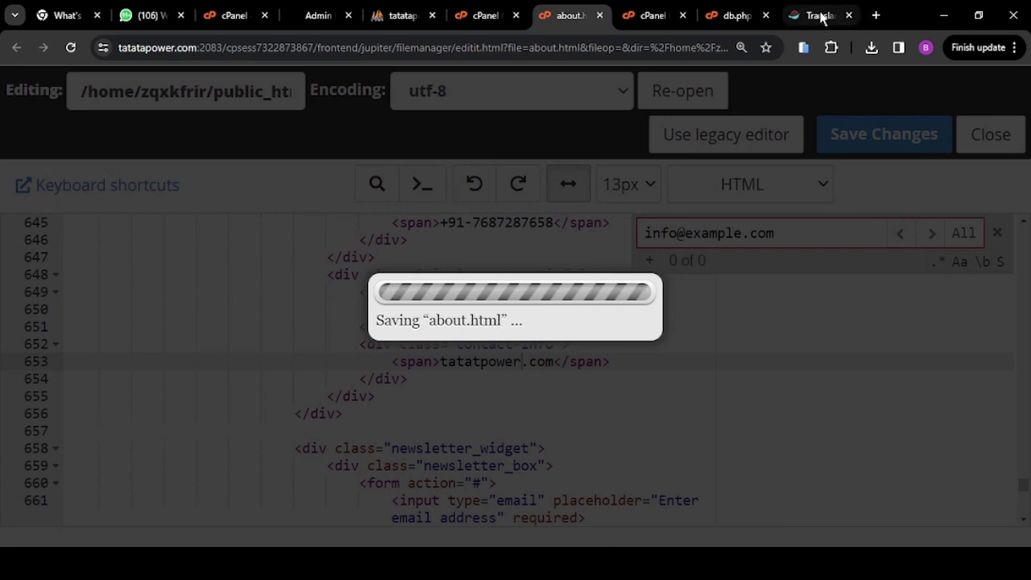
click(817, 15)
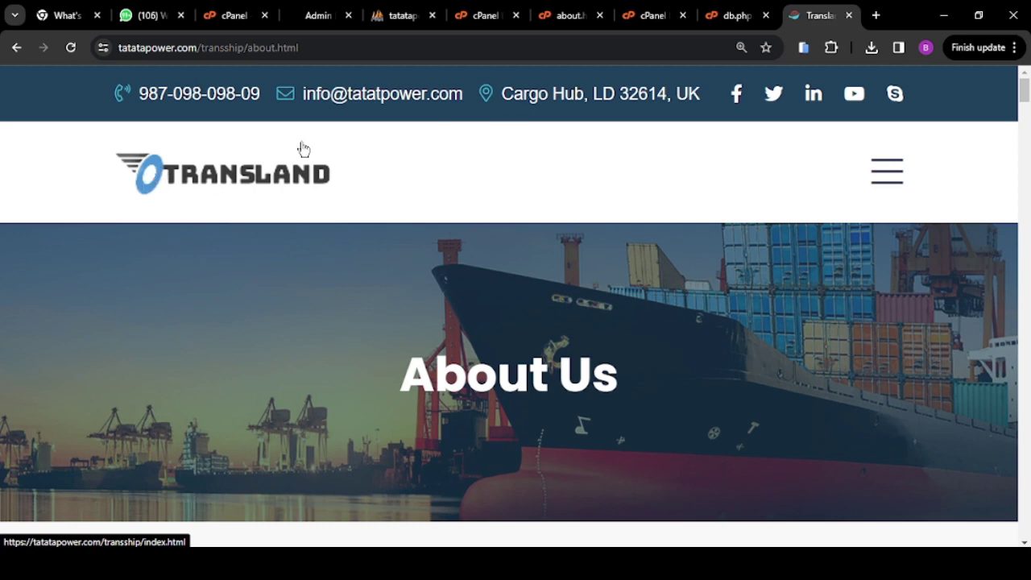
Copy the image address of the site logo on the live About Us page
right_click(148, 167)
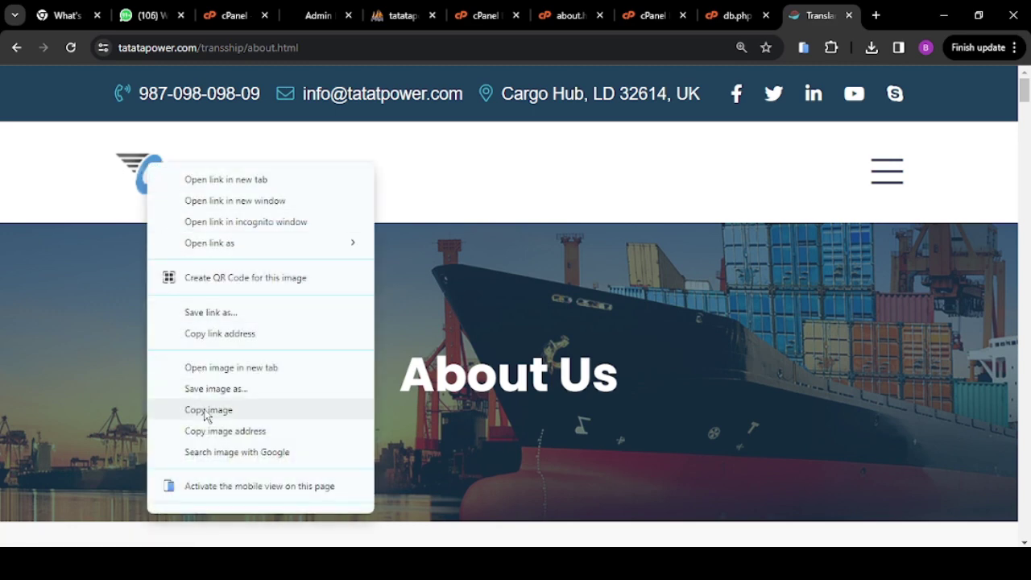
right_click(133, 163)
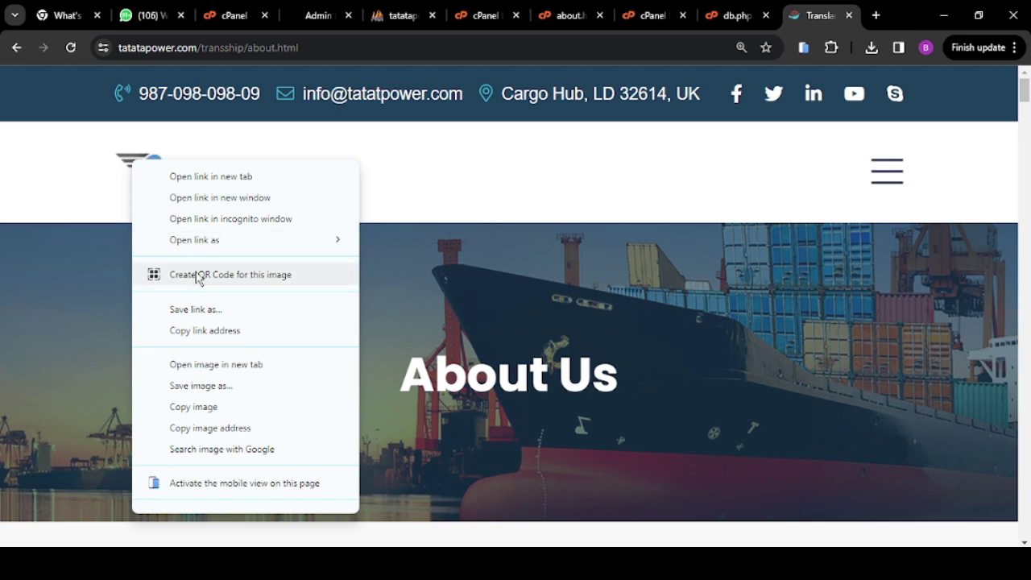
click(247, 428)
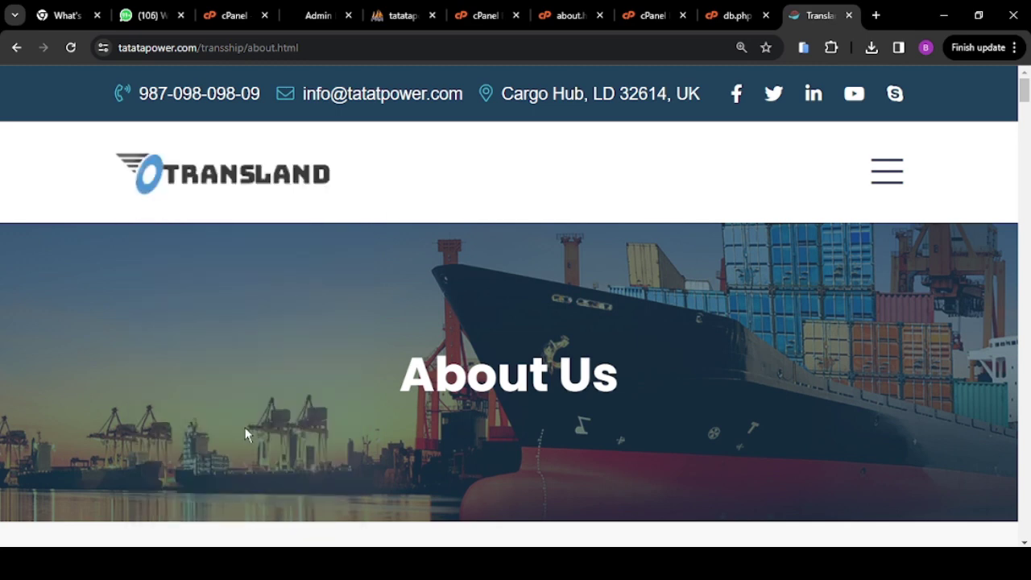
Load the copied logo URL in a new tab and save the image as logo.png in Downloads
click(876, 17)
key(ctrl+v)
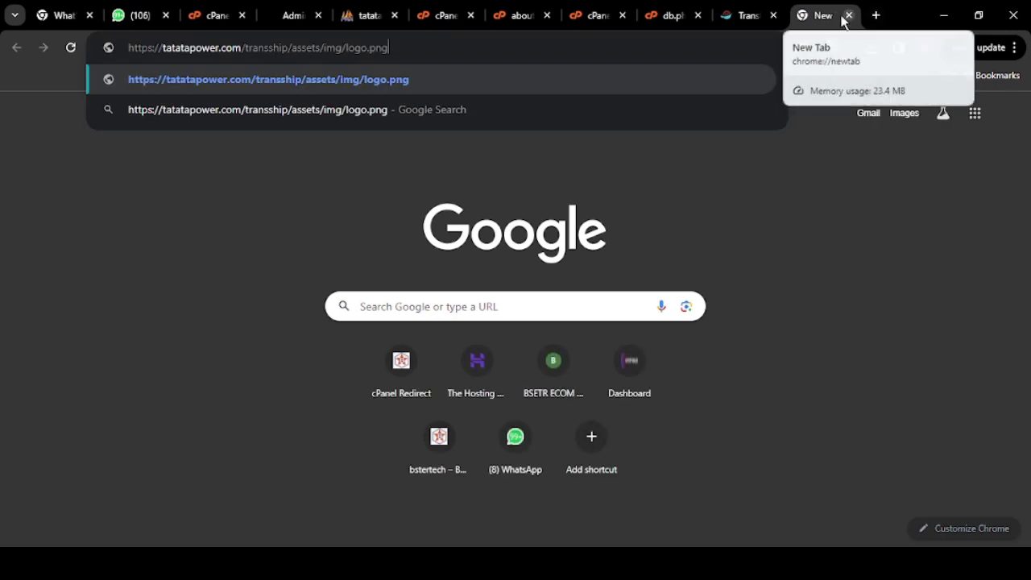
key(Return)
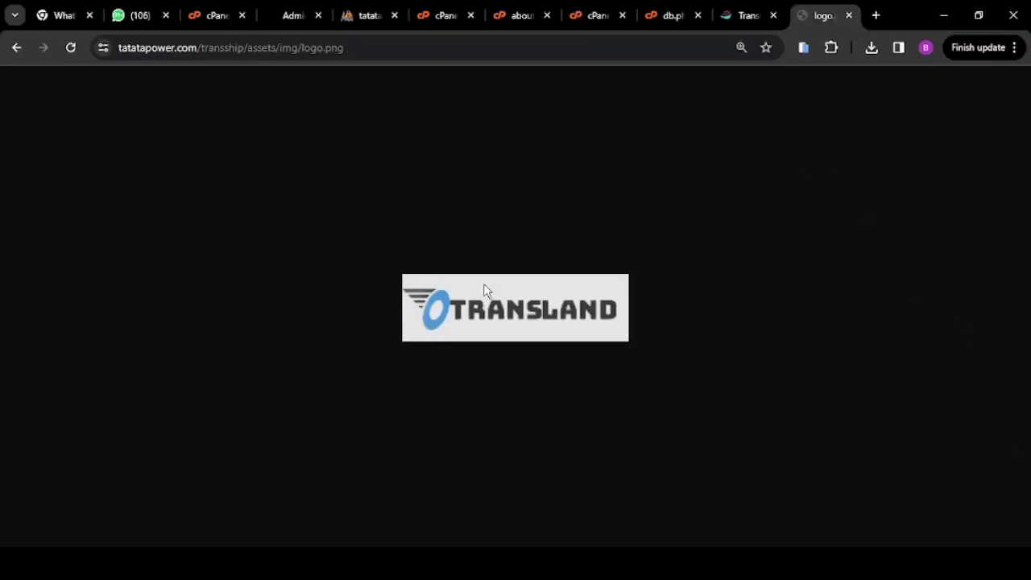
right_click(496, 295)
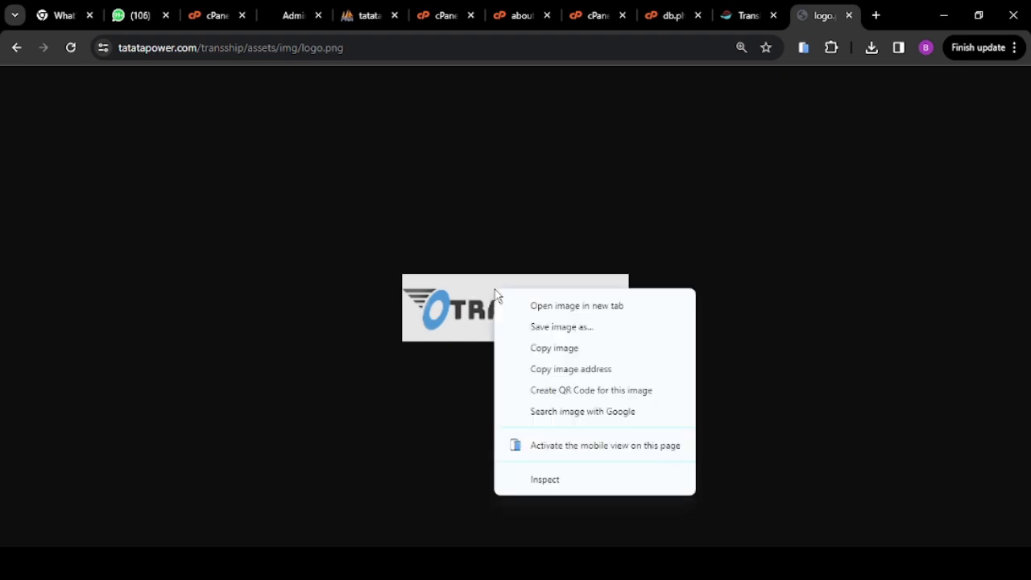
click(561, 327)
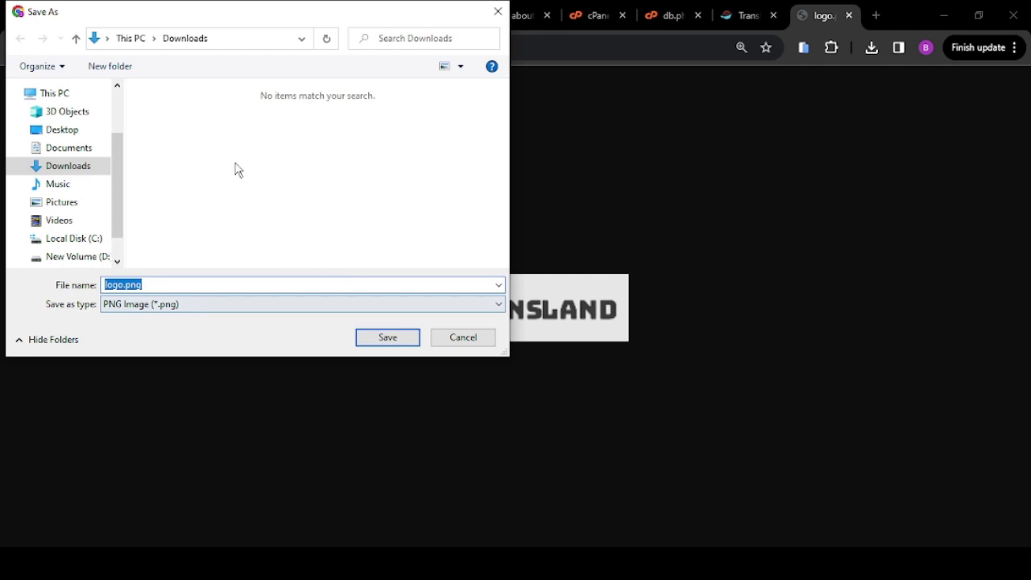
click(381, 338)
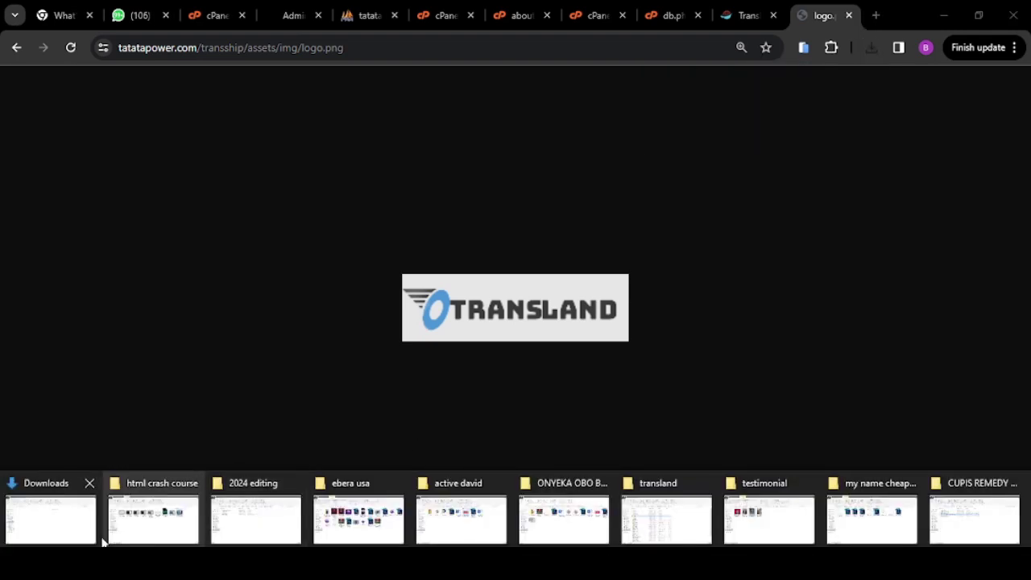
Drag logo.png from the Downloads folder into Photoshop
click(53, 525)
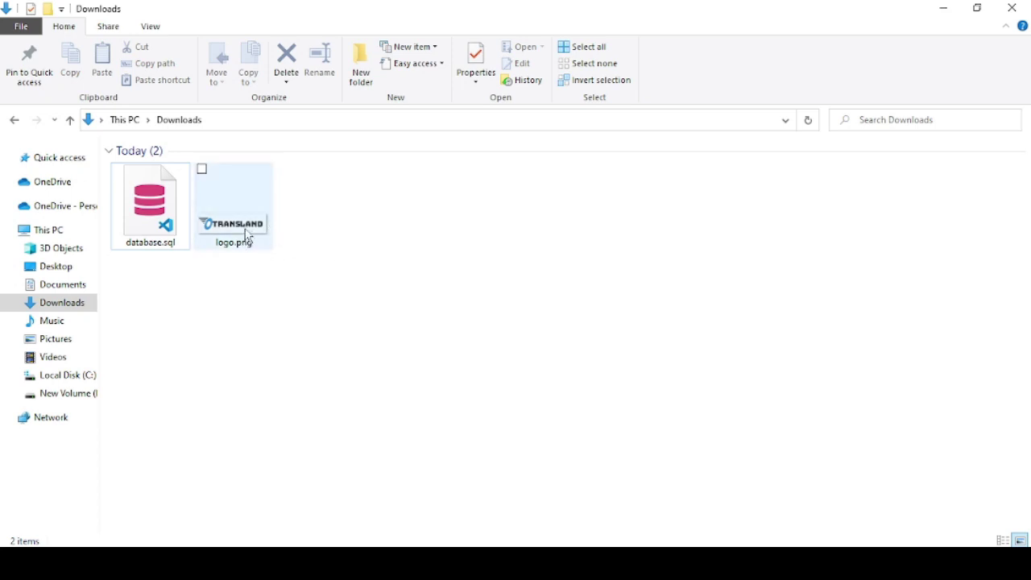
mouse_move(246, 232)
drag(234, 231, 795, 39)
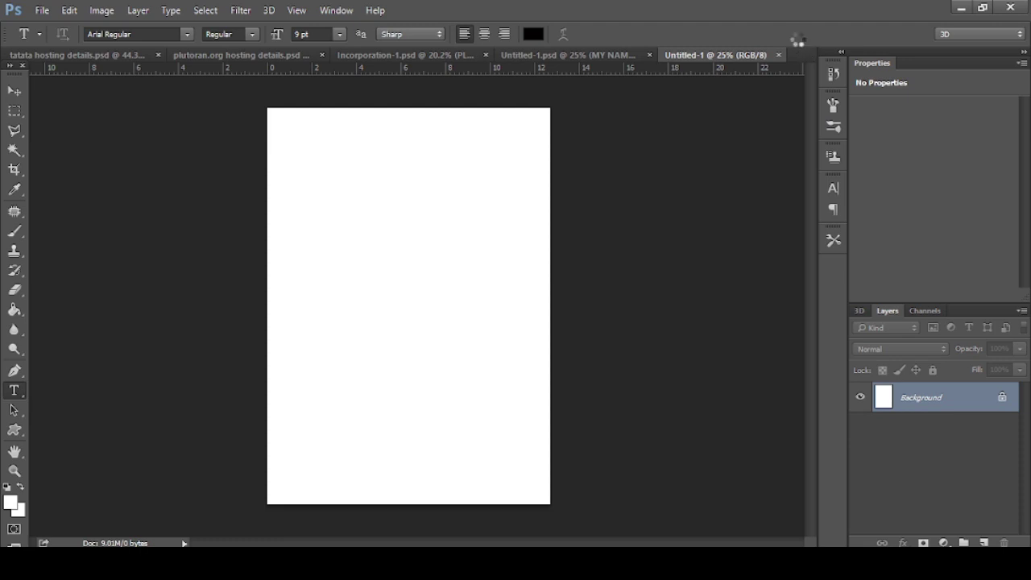
Open logo.png, zoom in, and remove the TRANSLAND lettering with a rectangular selection
click(616, 290)
key(t)
drag(414, 337, 519, 336)
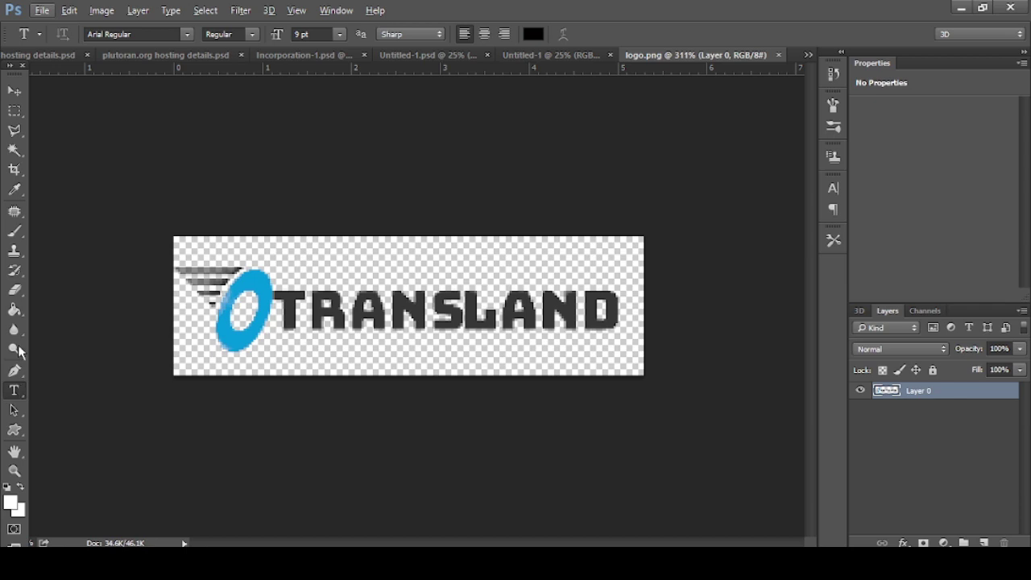
click(14, 111)
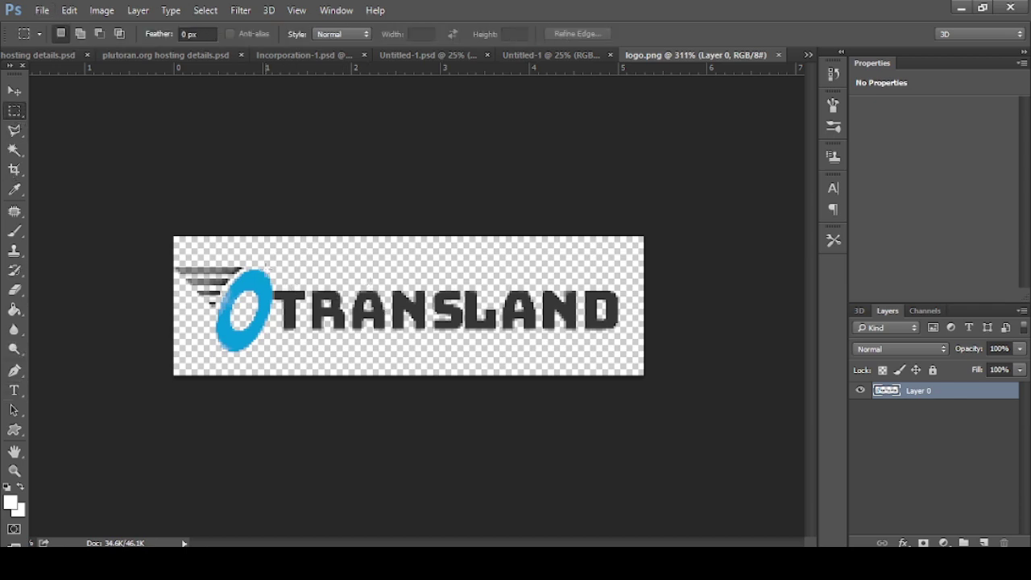
drag(271, 254, 626, 357)
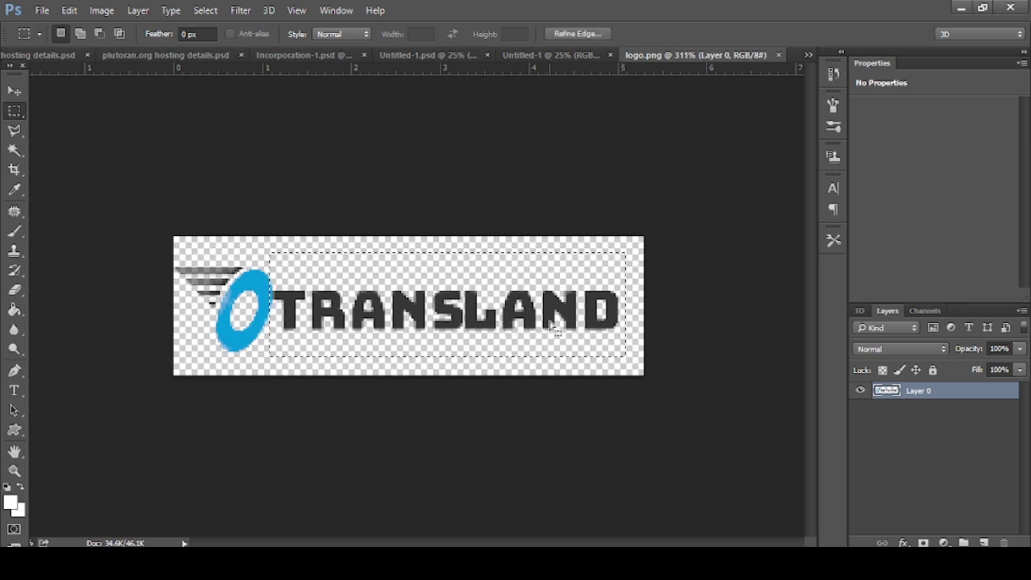
key(ctrl+x)
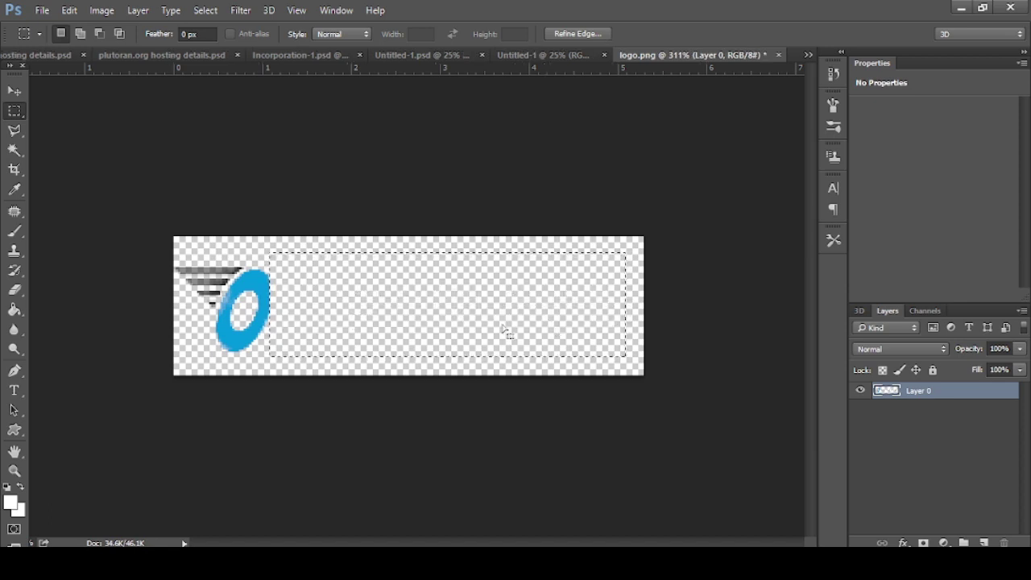
click(453, 273)
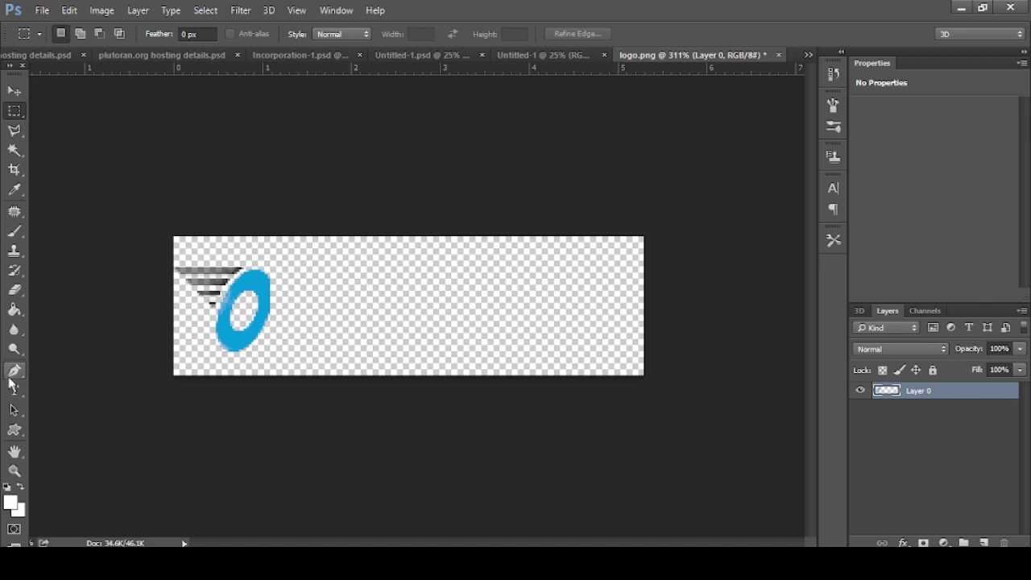
click(14, 372)
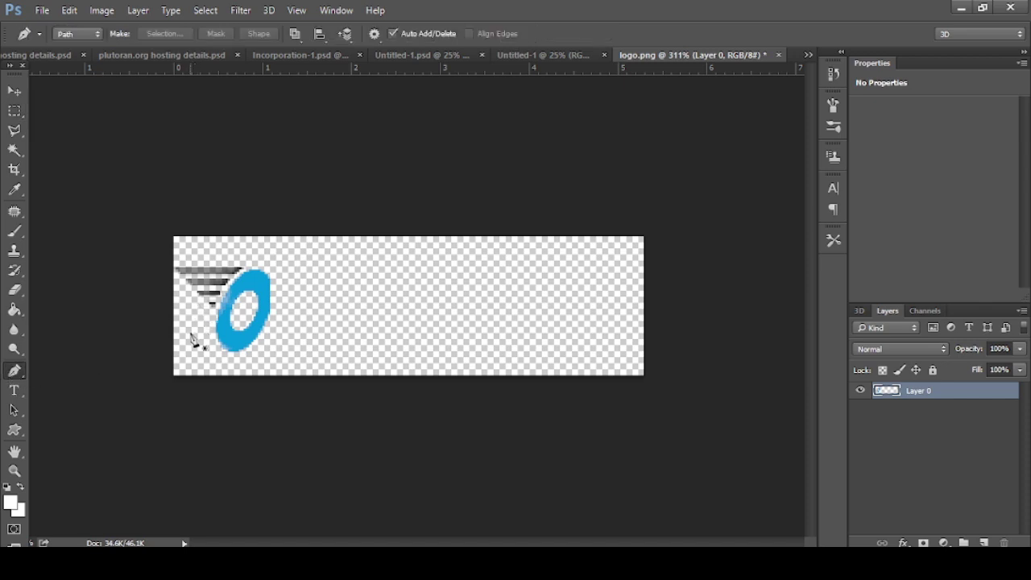
Draw a triangle path and fill it with magenta on a new layer
click(178, 340)
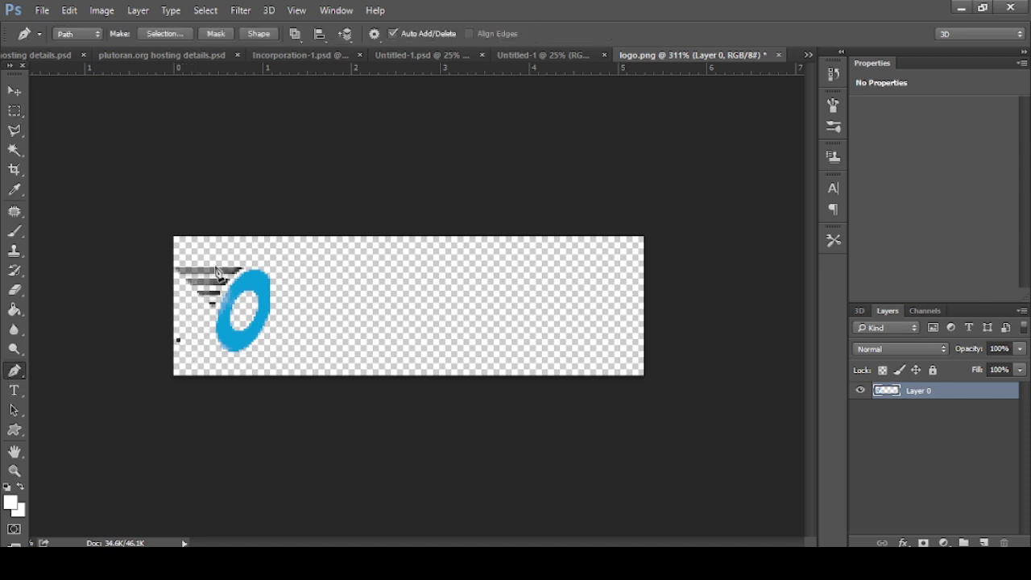
click(244, 245)
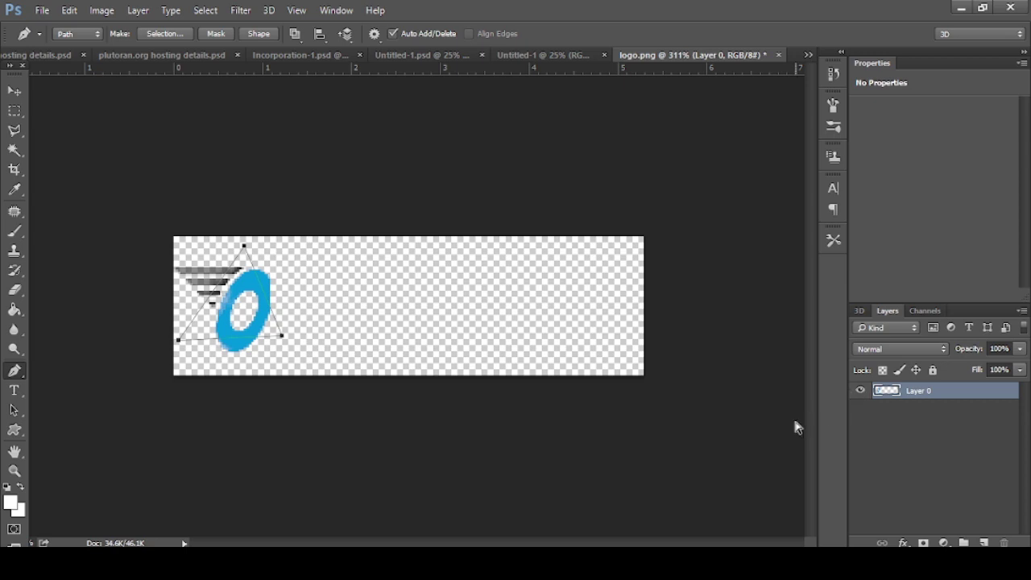
key(ctrl+Return)
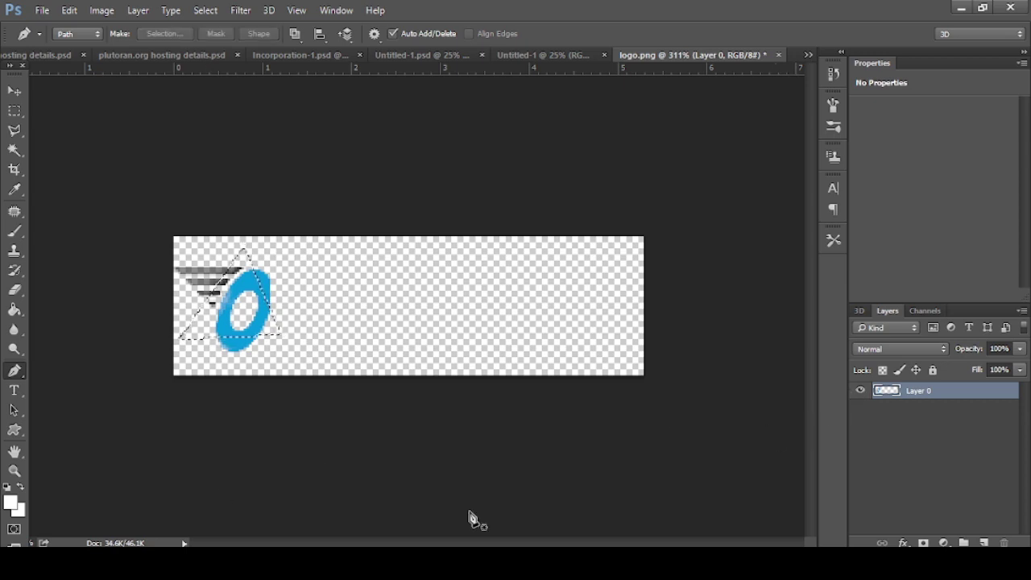
click(984, 543)
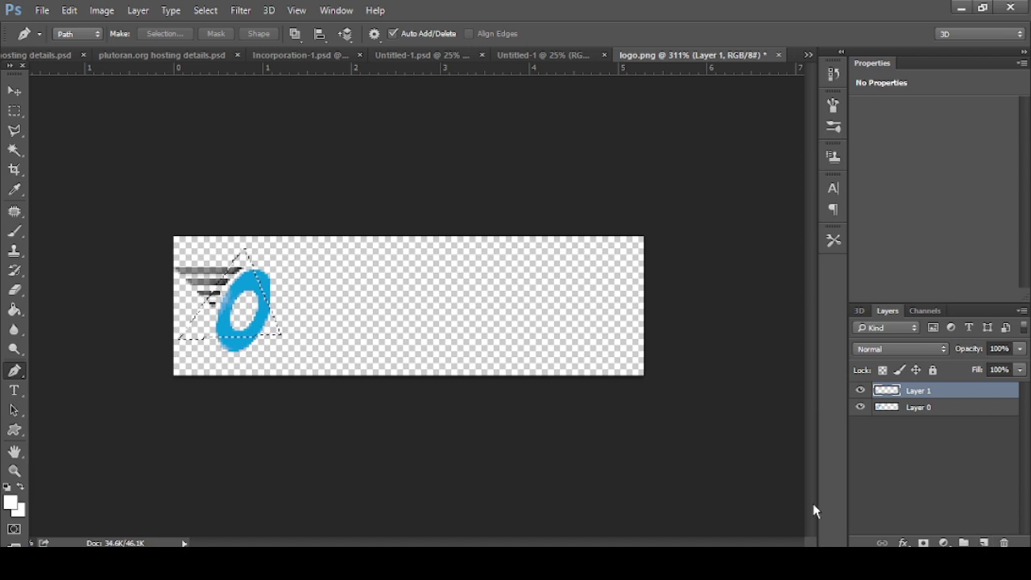
click(11, 503)
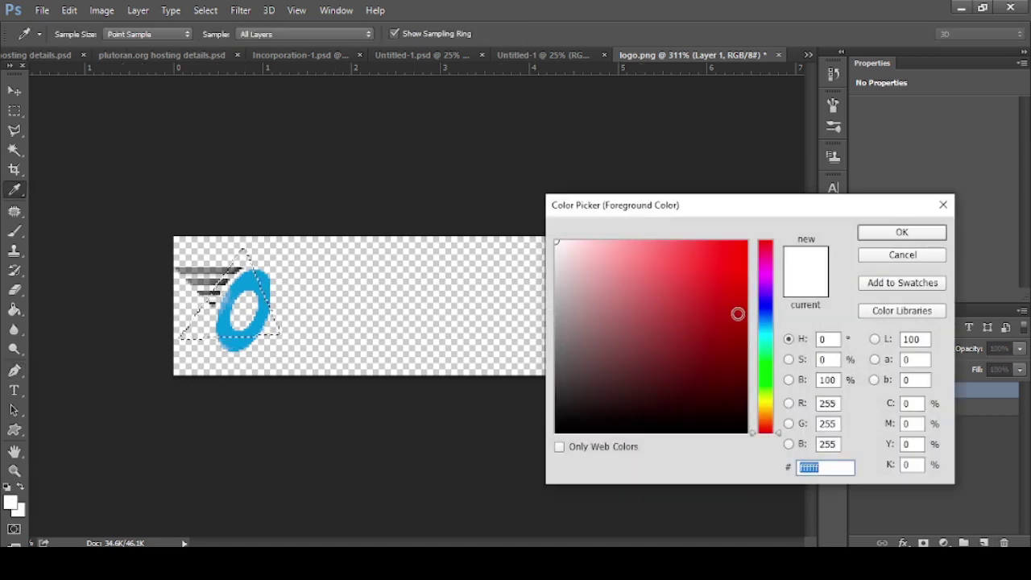
click(766, 300)
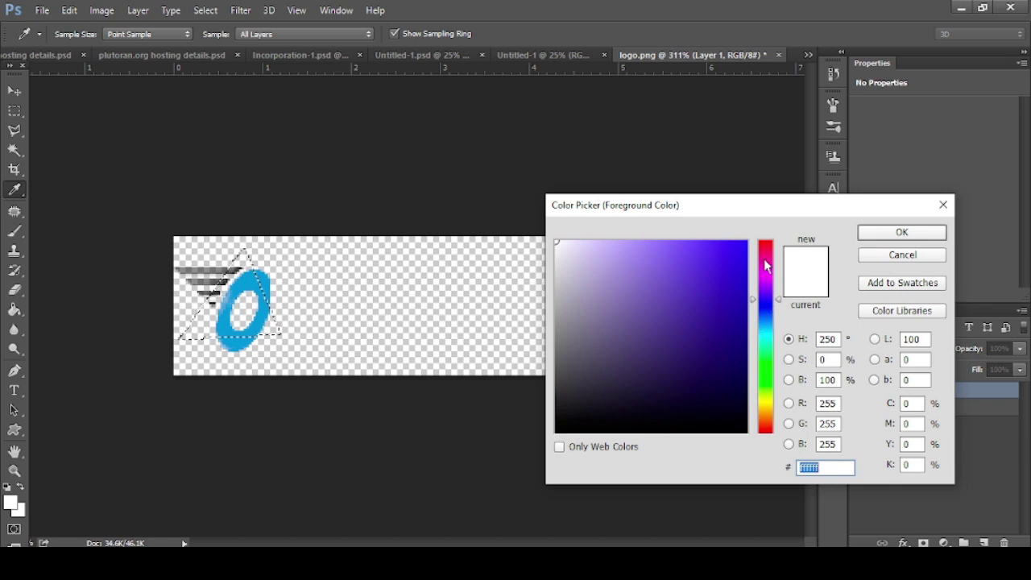
click(766, 276)
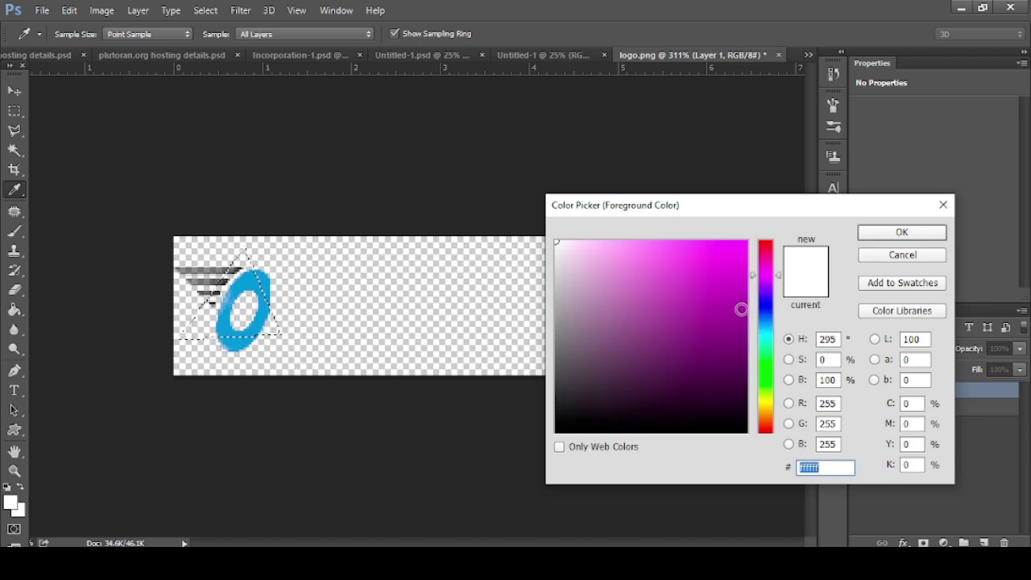
click(742, 296)
click(902, 232)
click(13, 370)
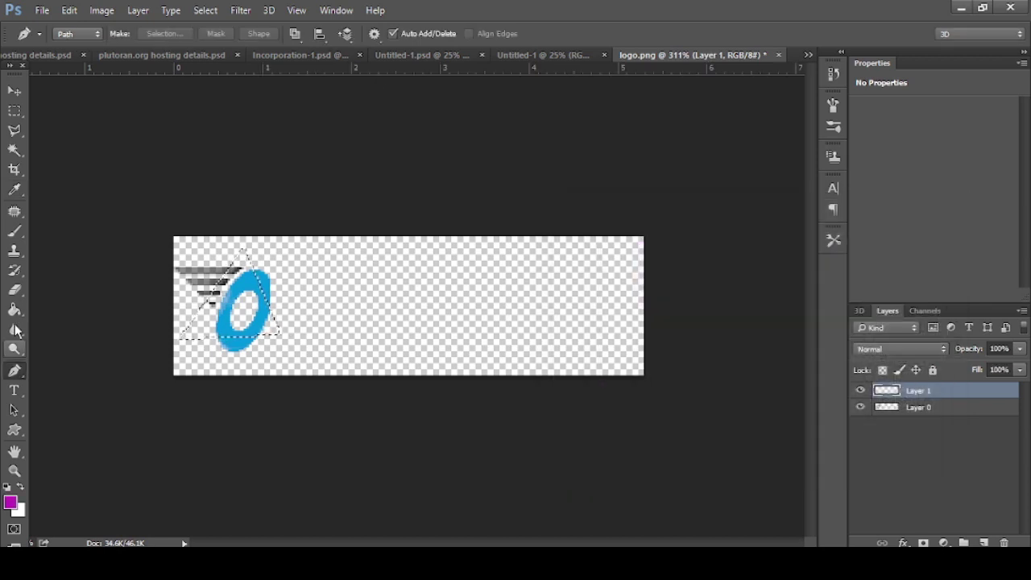
click(14, 310)
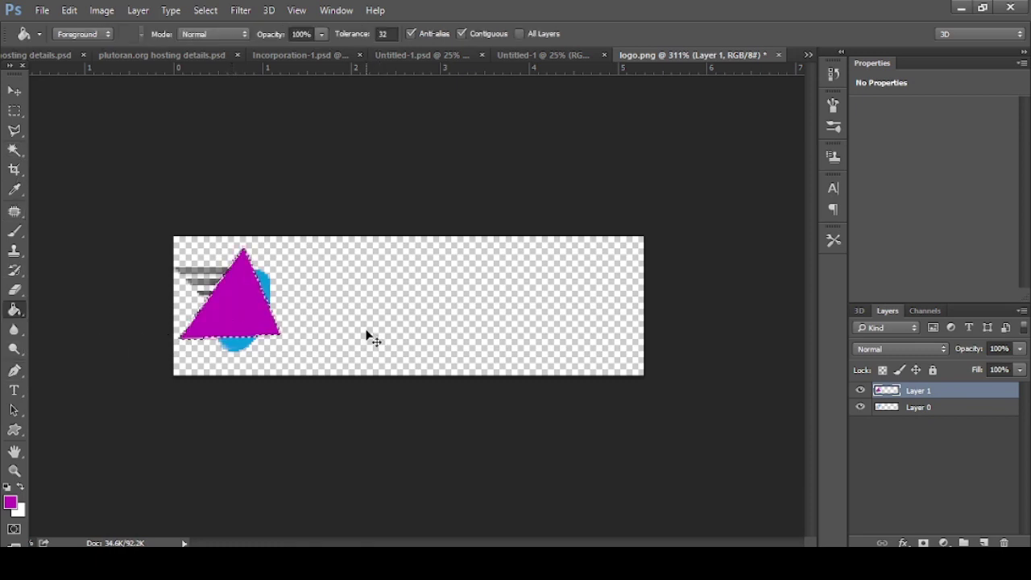
key(ctrl+d)
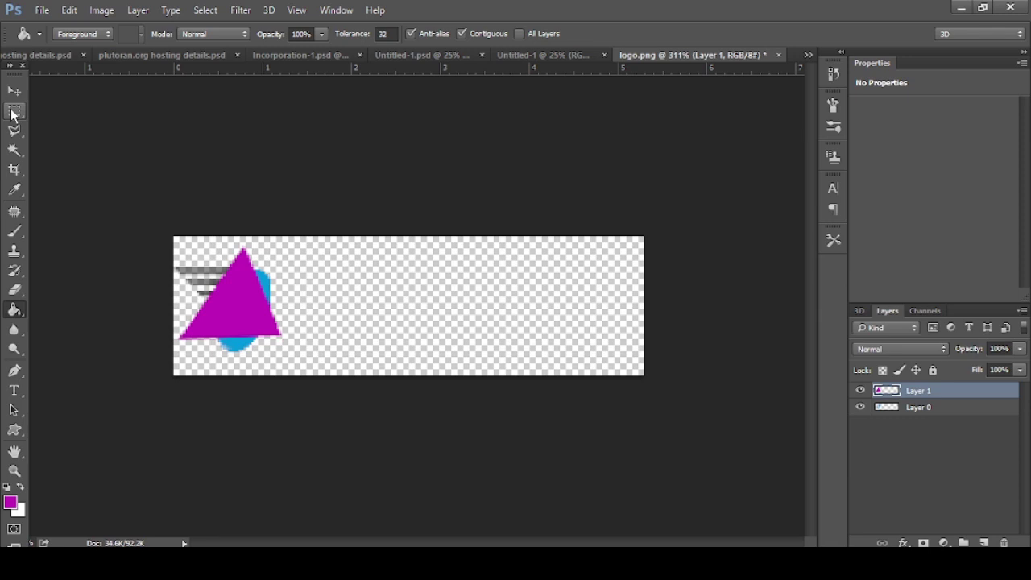
Cut a small square hole in the triangle's centre and hide Layer 0
click(15, 111)
drag(221, 293, 251, 321)
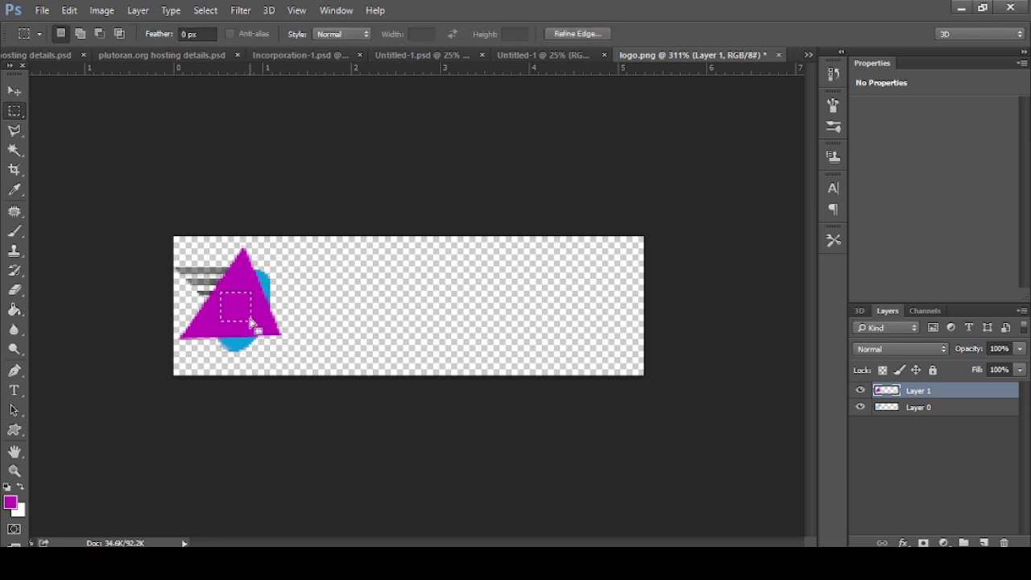
key(Delete)
key(ctrl+d)
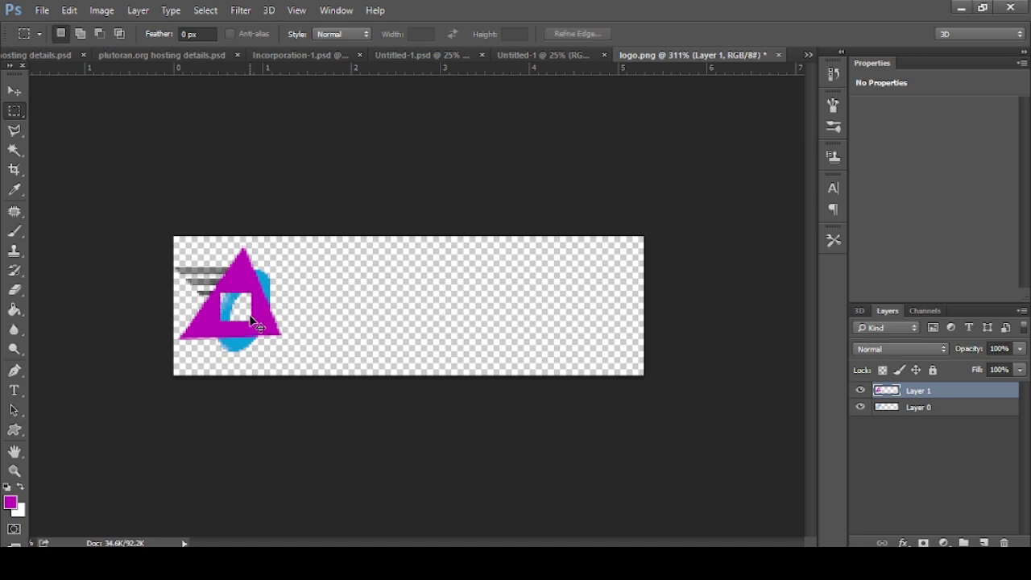
click(859, 407)
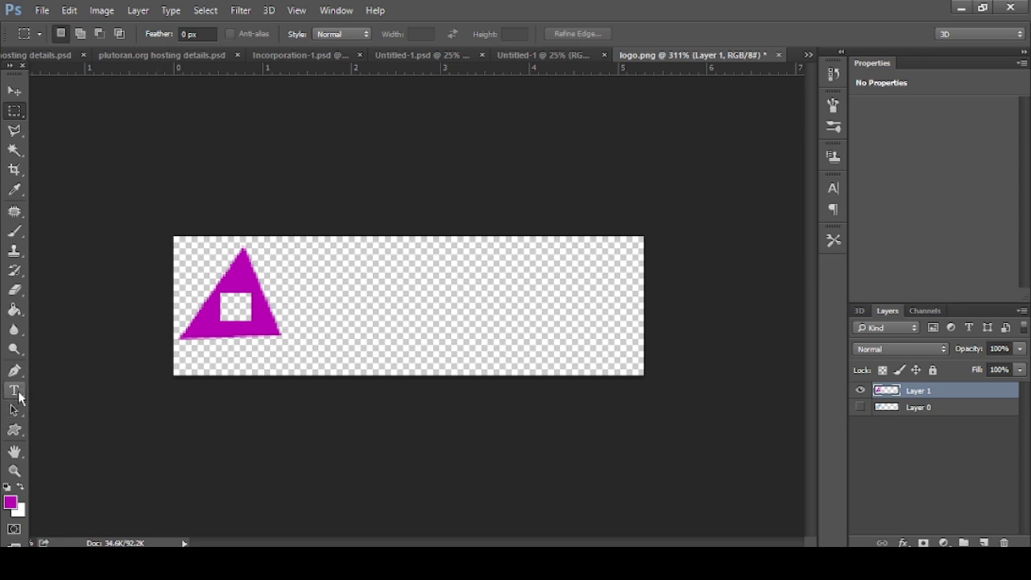
Add the text 'TATATAPOWER SHIPPING' and move it level with the triangle
click(15, 391)
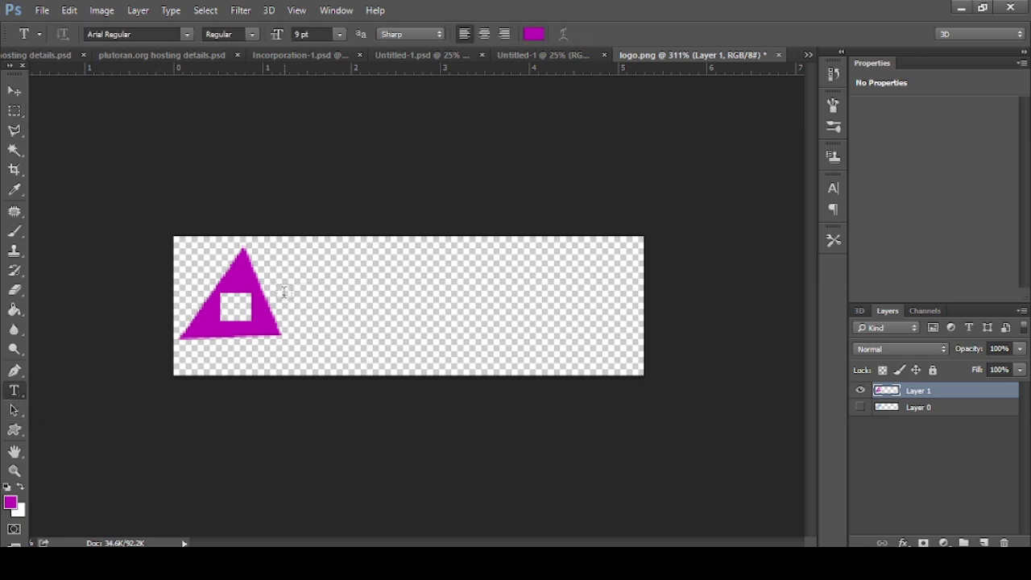
click(292, 284)
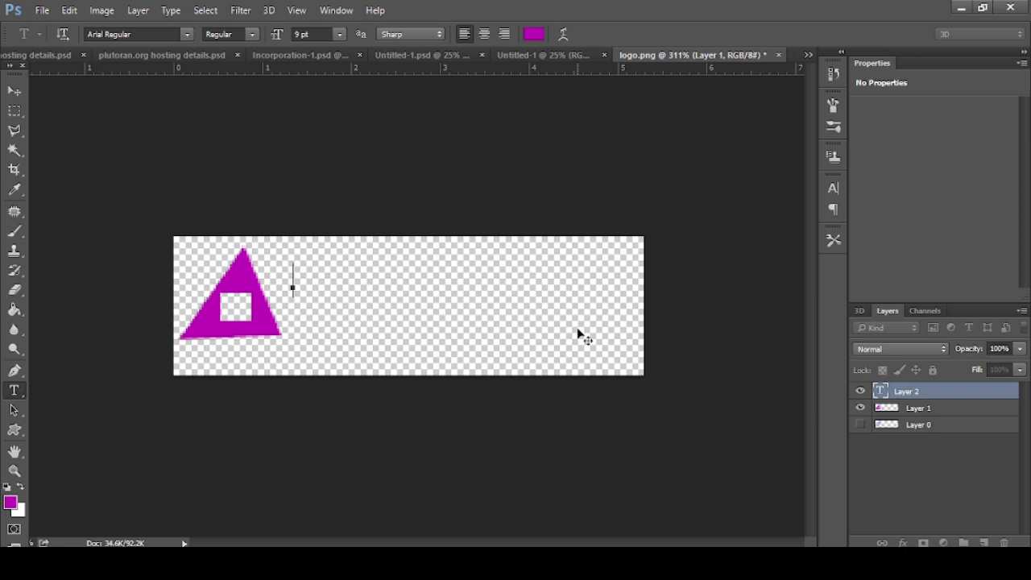
text(TATAT)
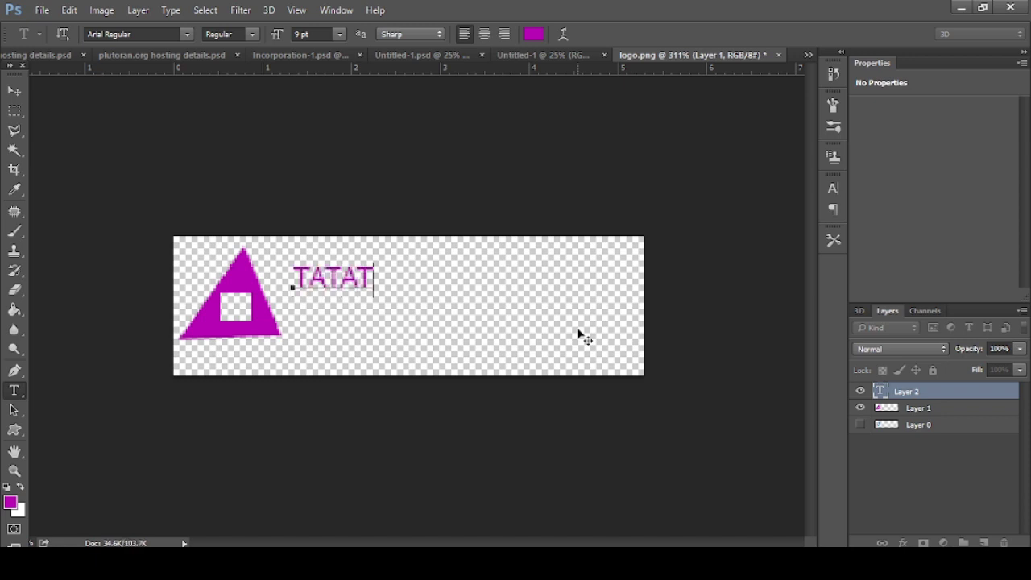
text(A)
text(P)
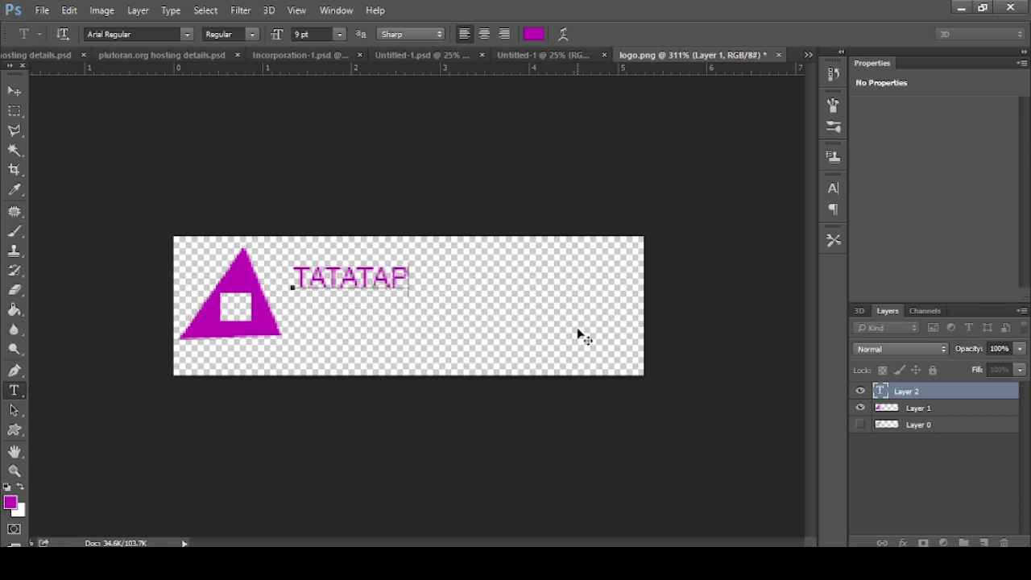
text(OW)
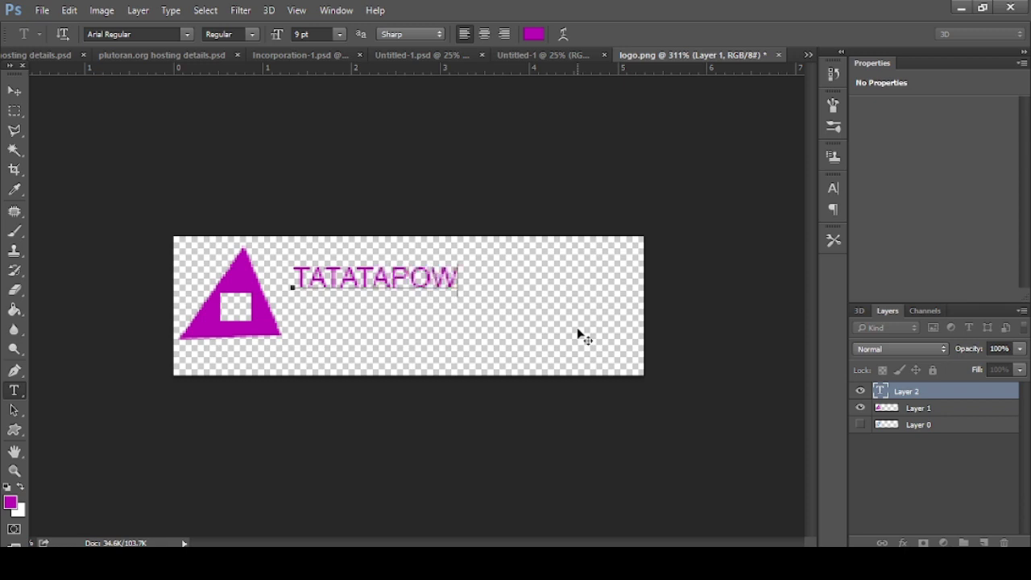
text(ER SHIPPING)
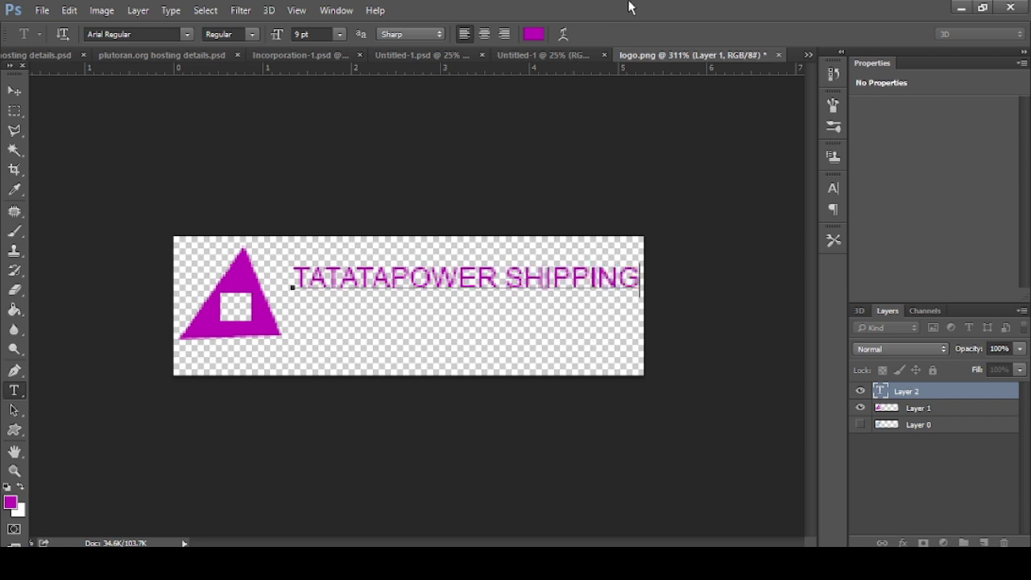
click(17, 91)
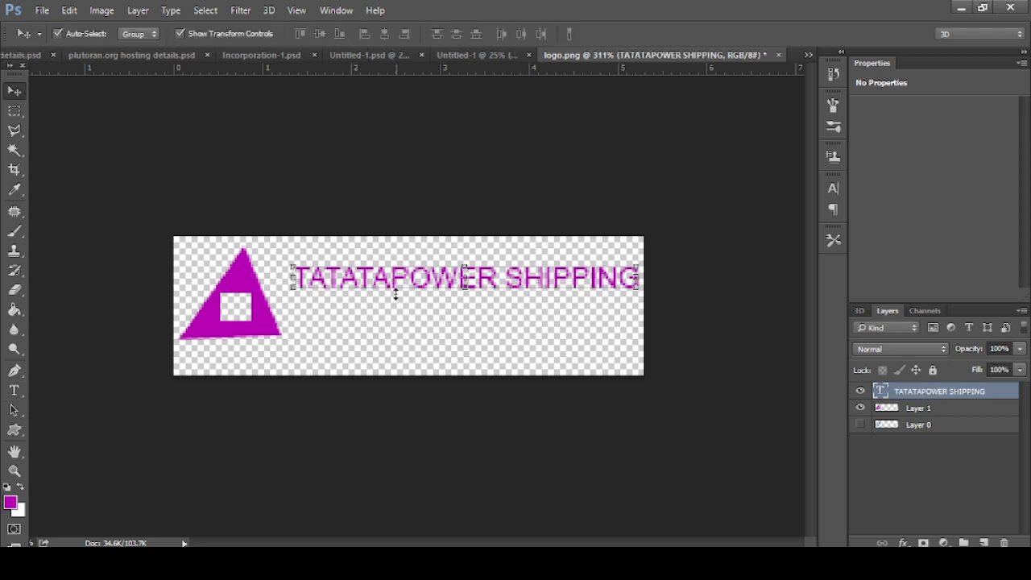
drag(392, 287, 376, 320)
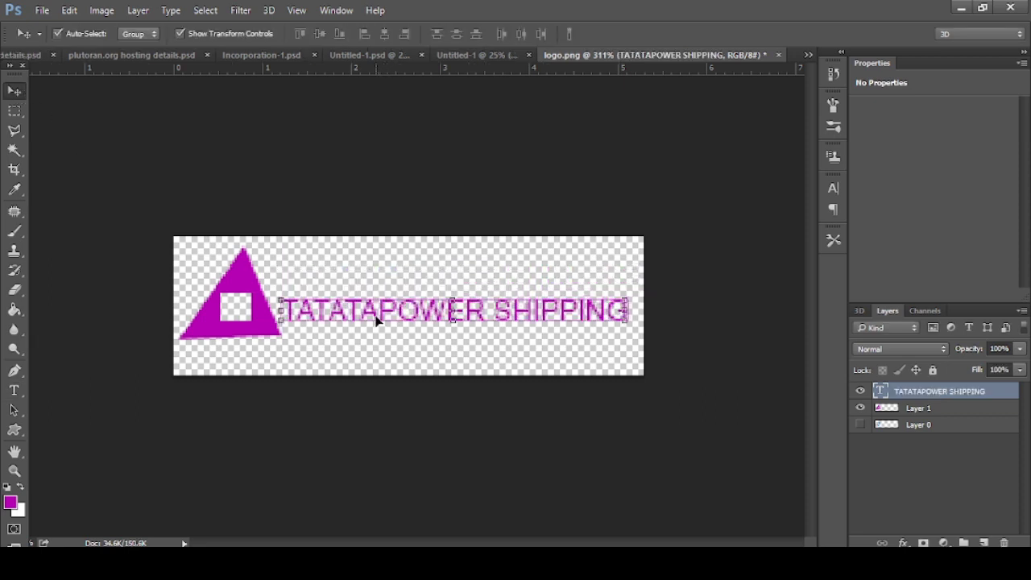
Save the design as logo.psd, then as PNG replacing logo.png in Downloads
key(ctrl+shift+s)
key(Return)
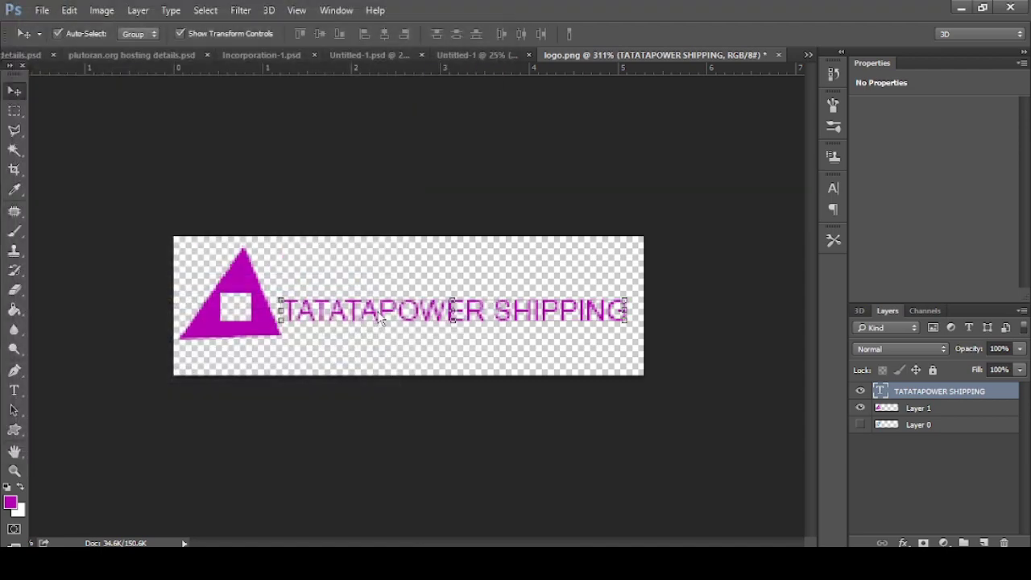
click(689, 167)
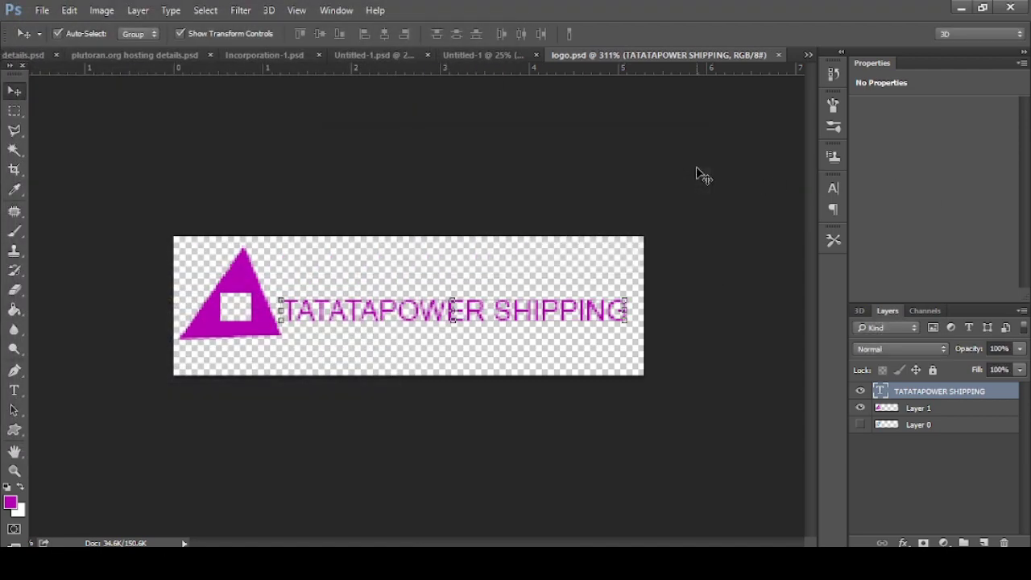
key(ctrl+shift+s)
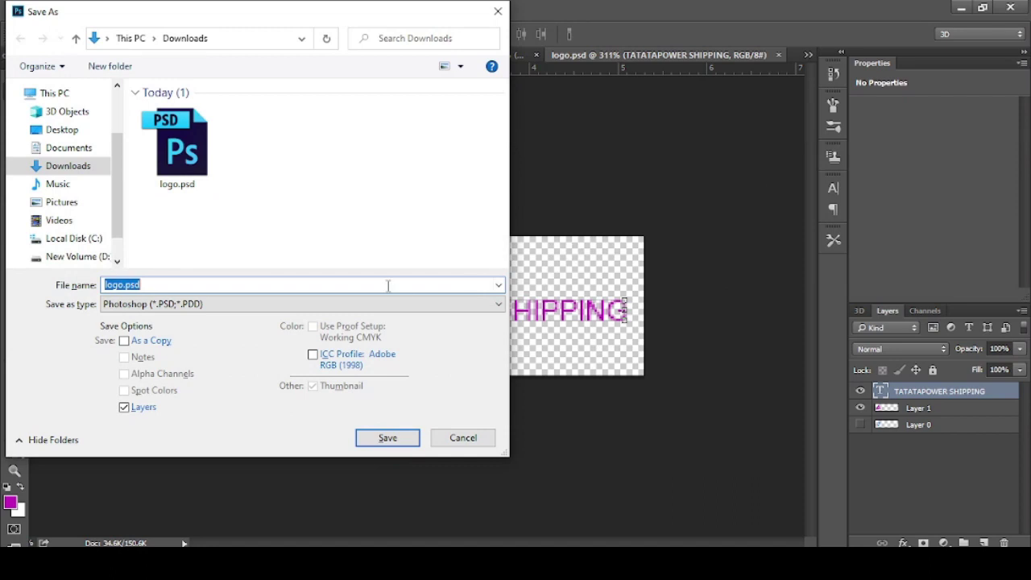
click(283, 306)
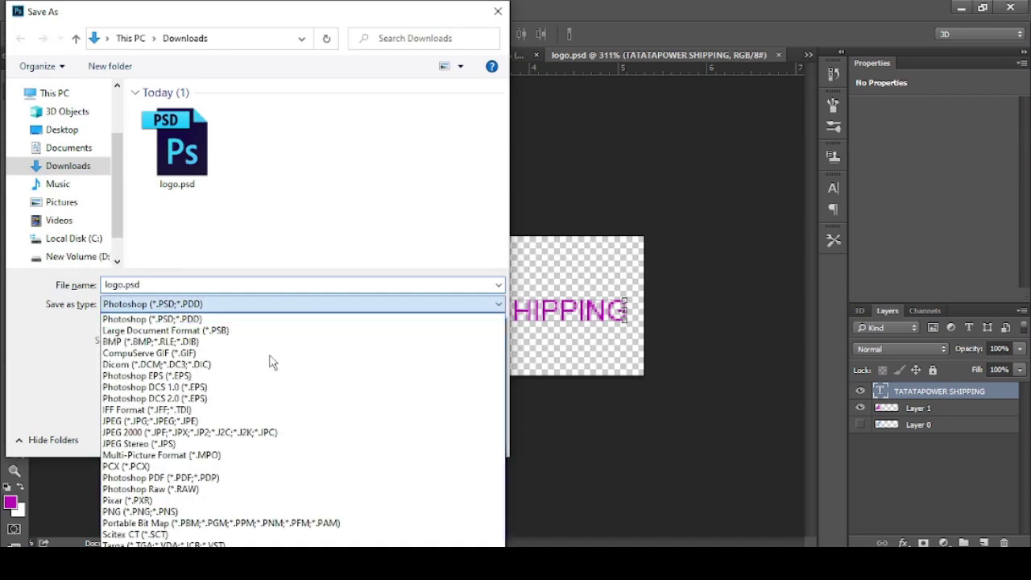
click(194, 513)
click(407, 442)
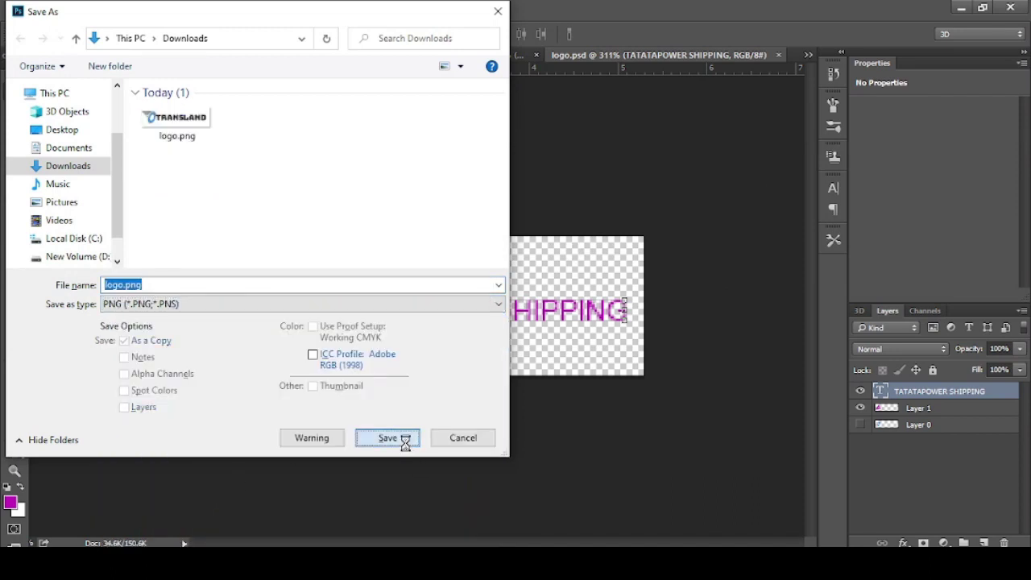
click(537, 285)
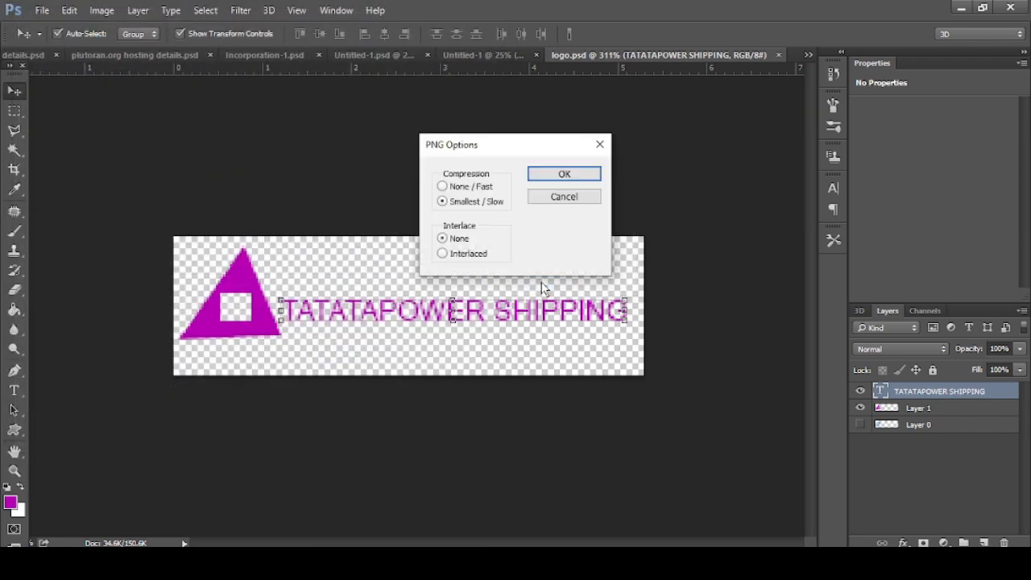
click(551, 172)
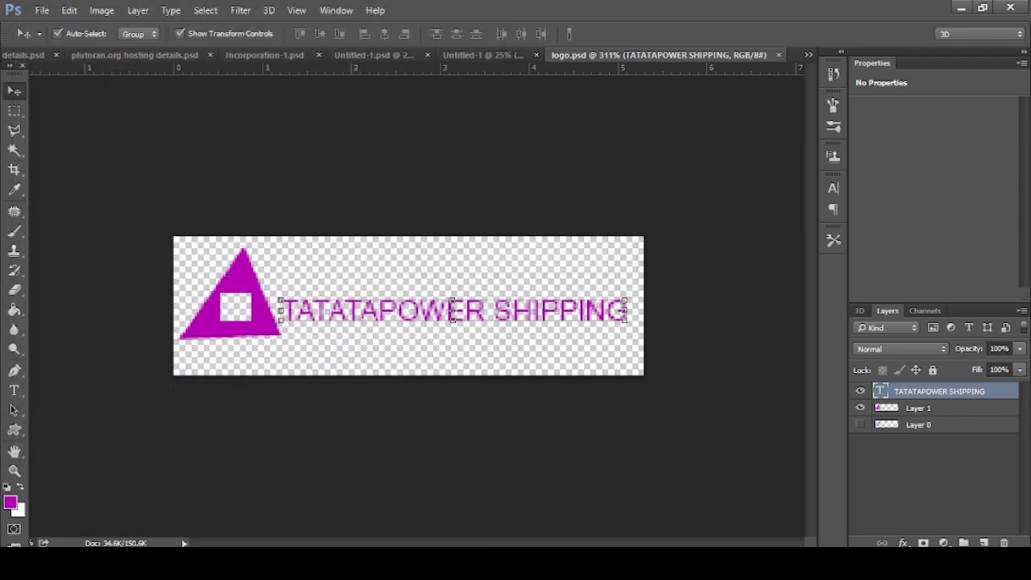
Preview the new magenta logo.png from the Downloads folder
click(50, 507)
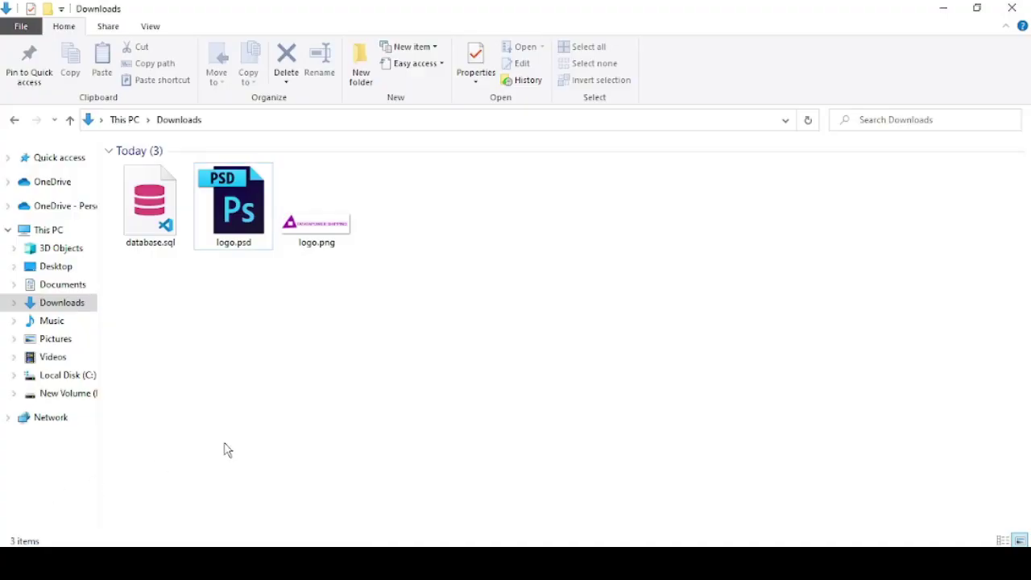
click(321, 233)
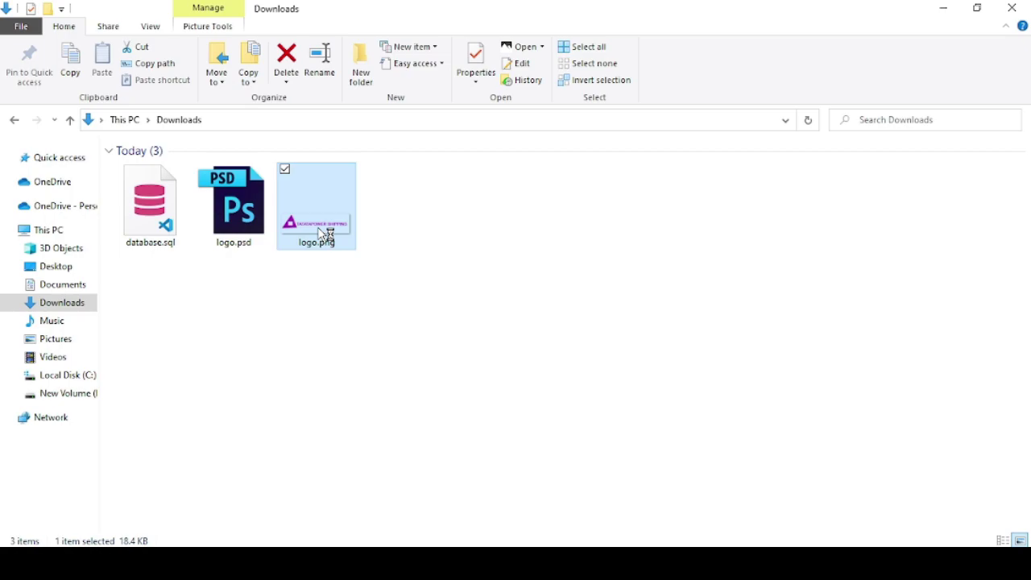
double_click(319, 234)
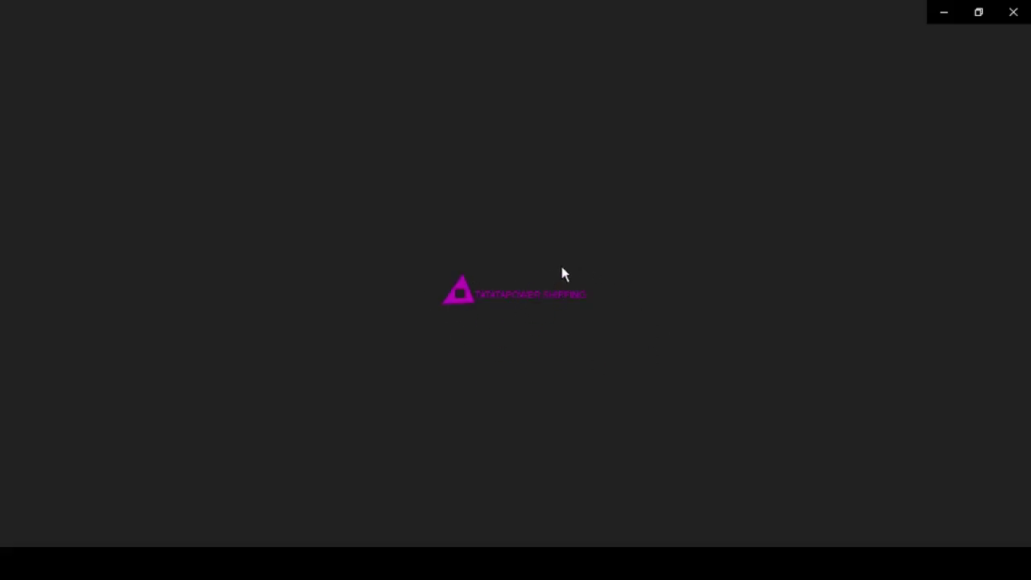
key(alt+Tab)
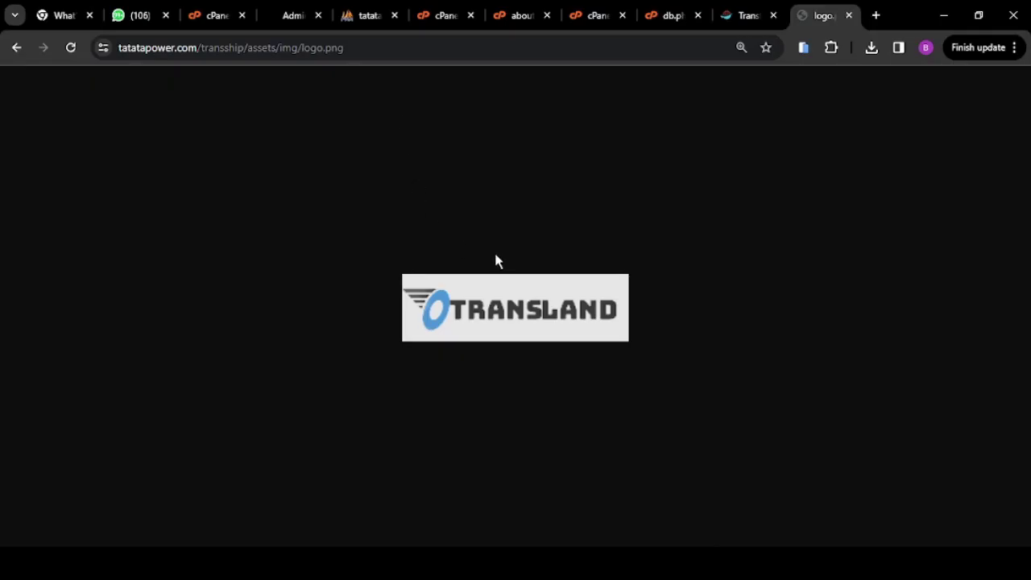
Check that the About Us page and the live logo.png still show the old TRANSLAND logo
click(733, 16)
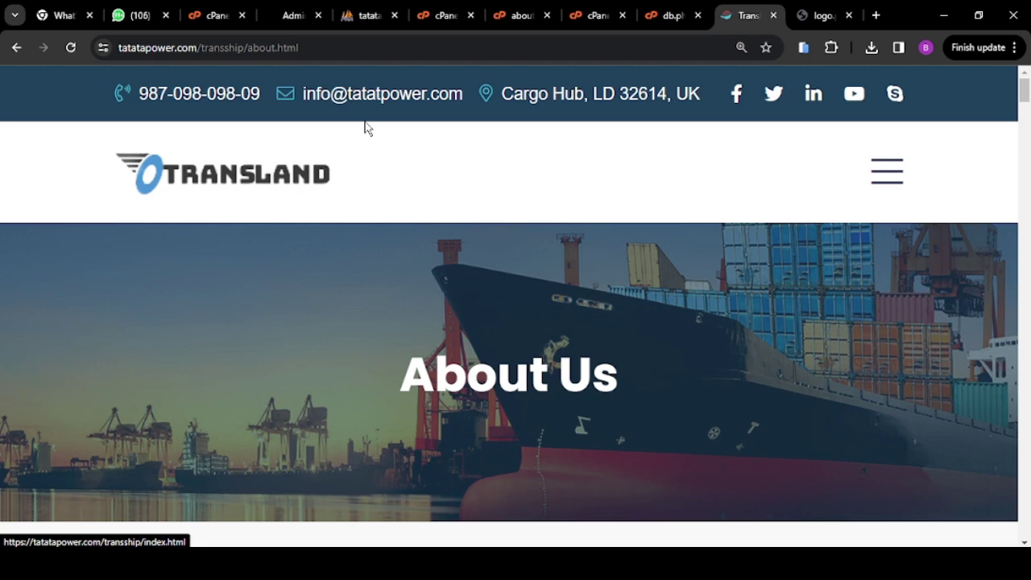
click(818, 16)
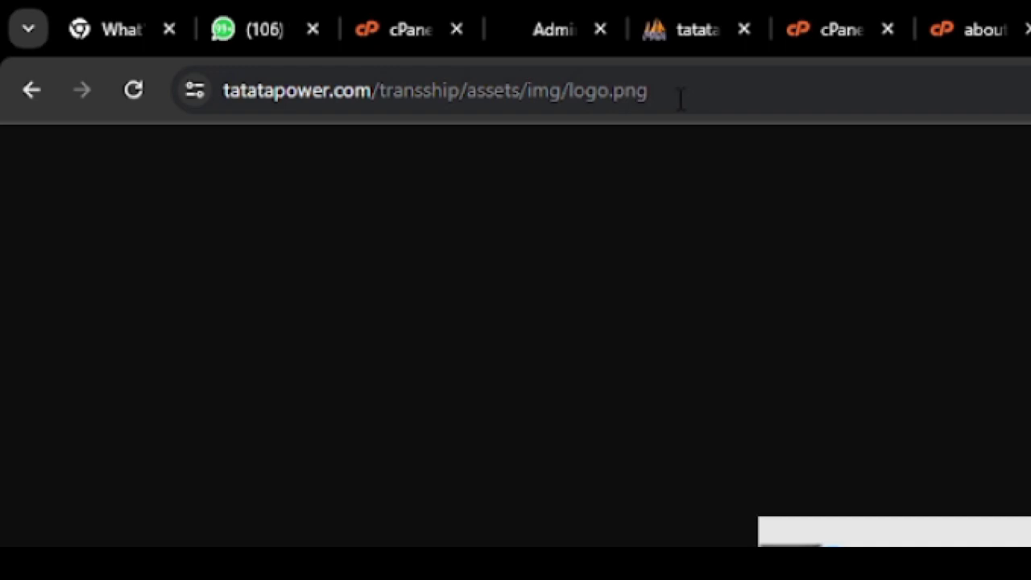
click(842, 29)
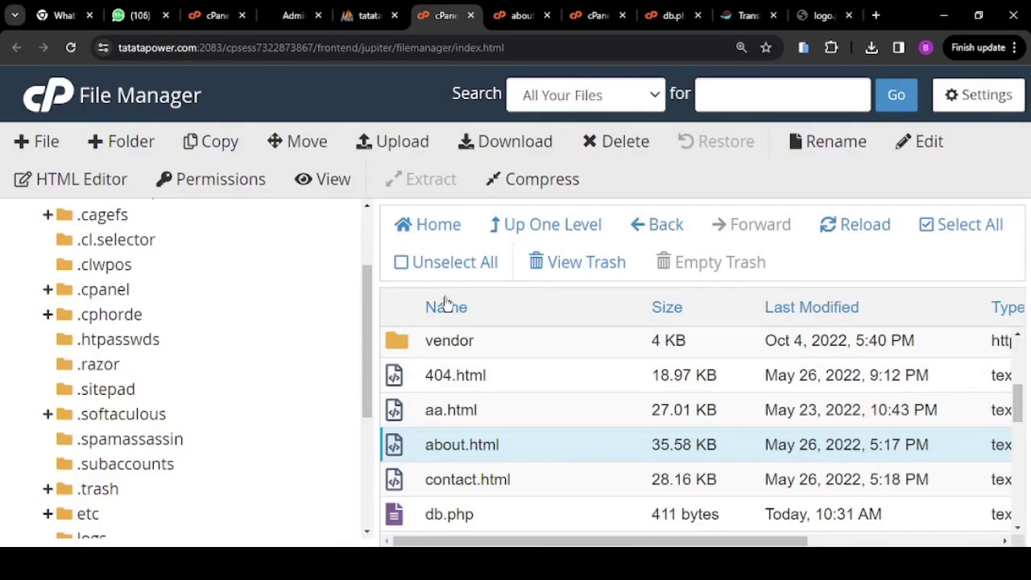
Open the transship assets folder, then its img subfolder
key(ctrl+minus)
key(ctrl+minus)
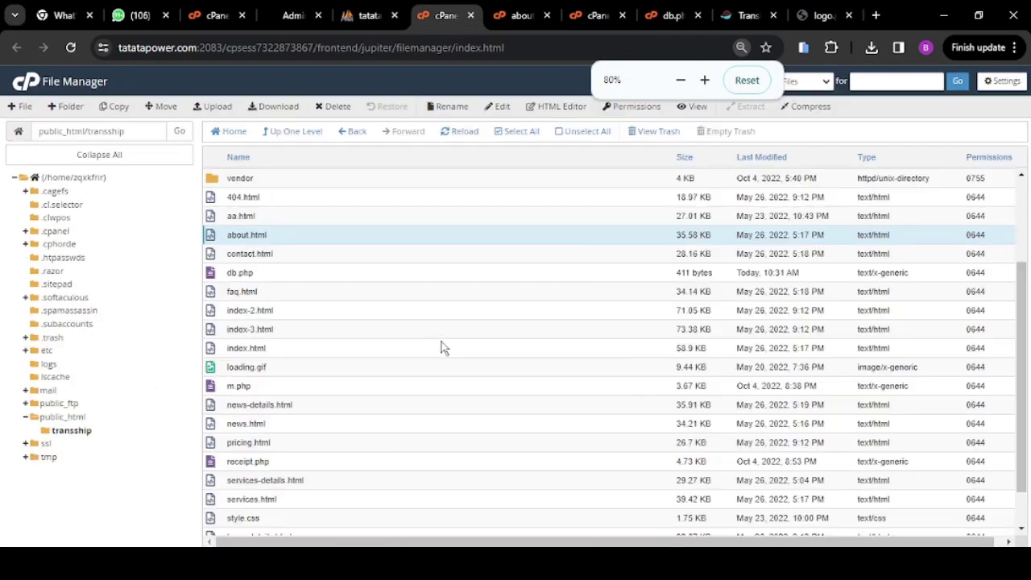
scroll(350, 319, up, 3)
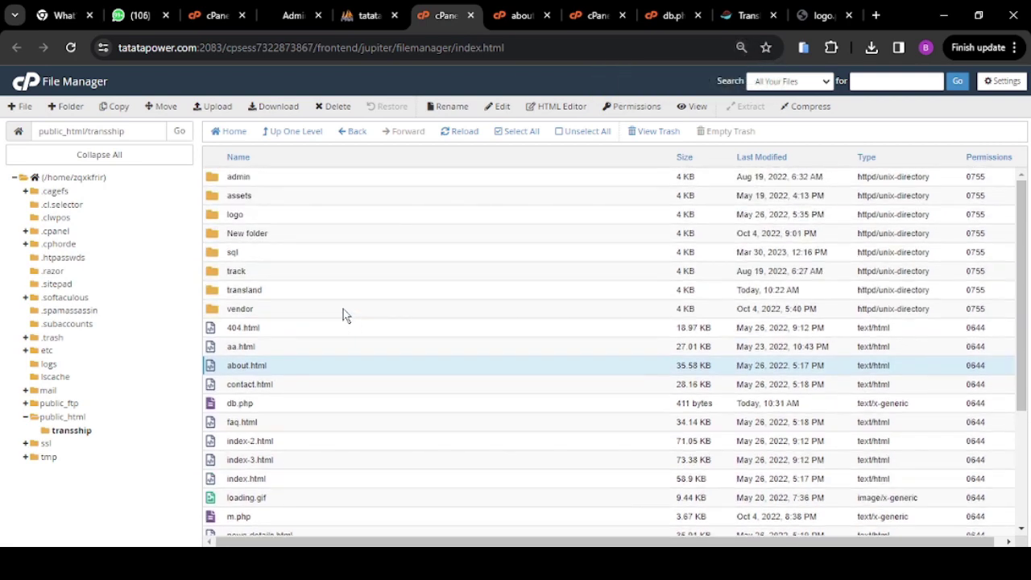
double_click(218, 201)
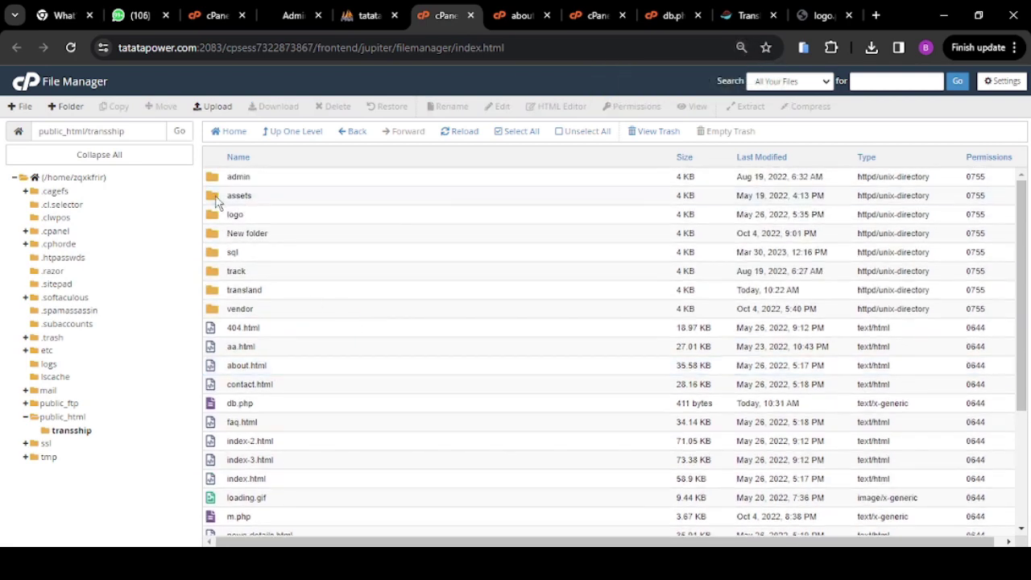
scroll(244, 238, up, 2)
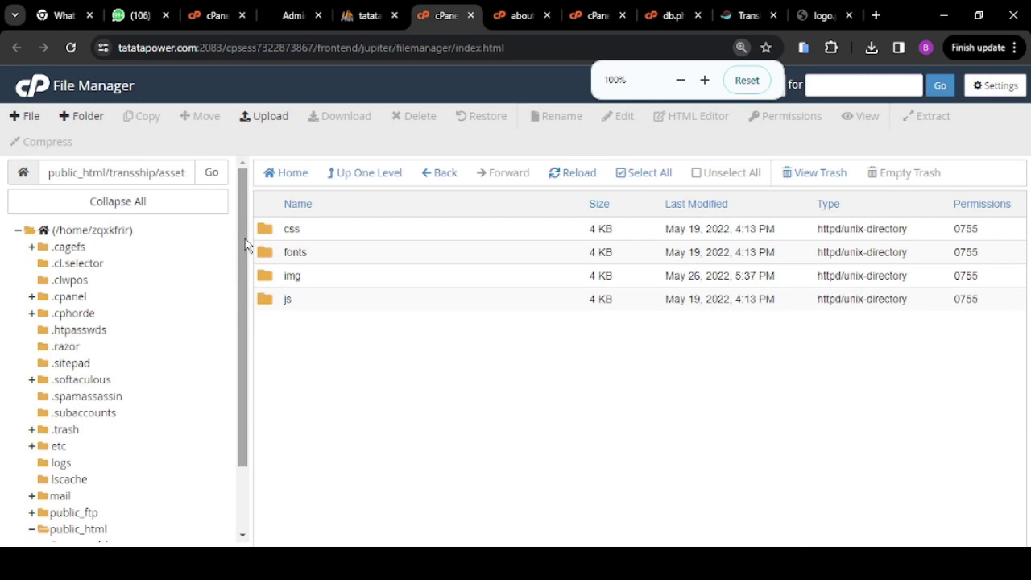
double_click(265, 276)
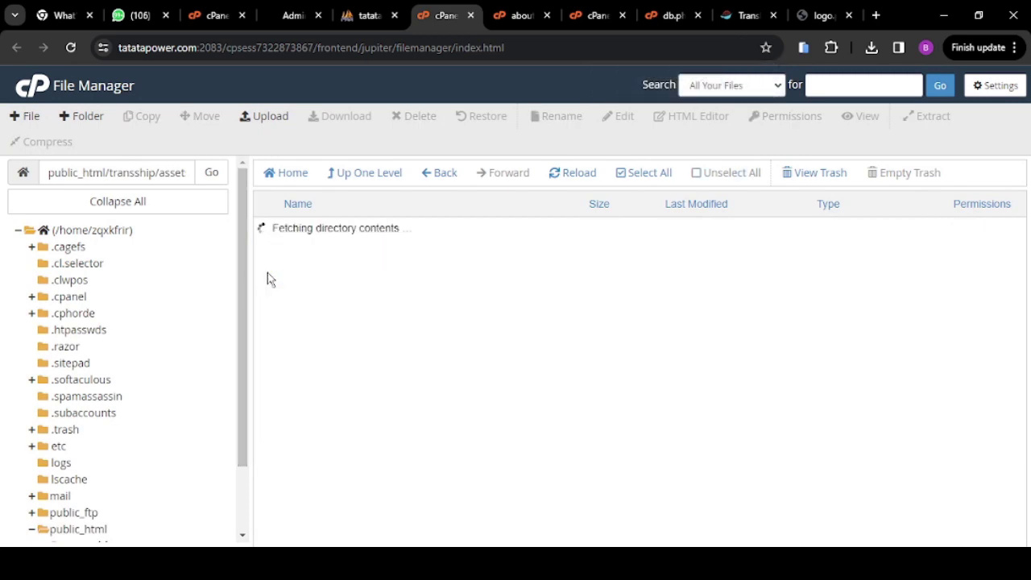
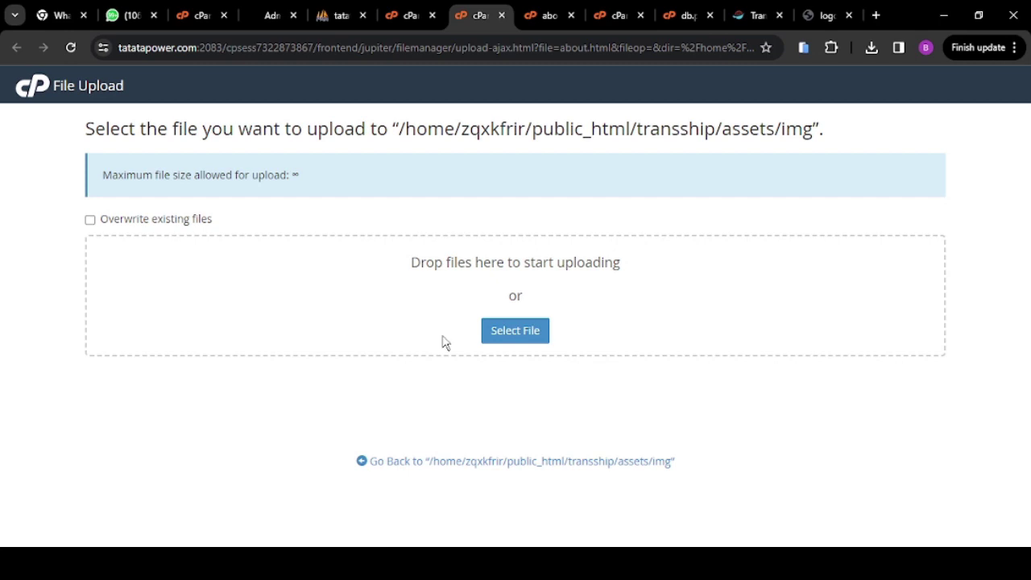
Upload logo.png from Downloads into assets/img, overwriting the old logo, and return to the folder listing
click(505, 336)
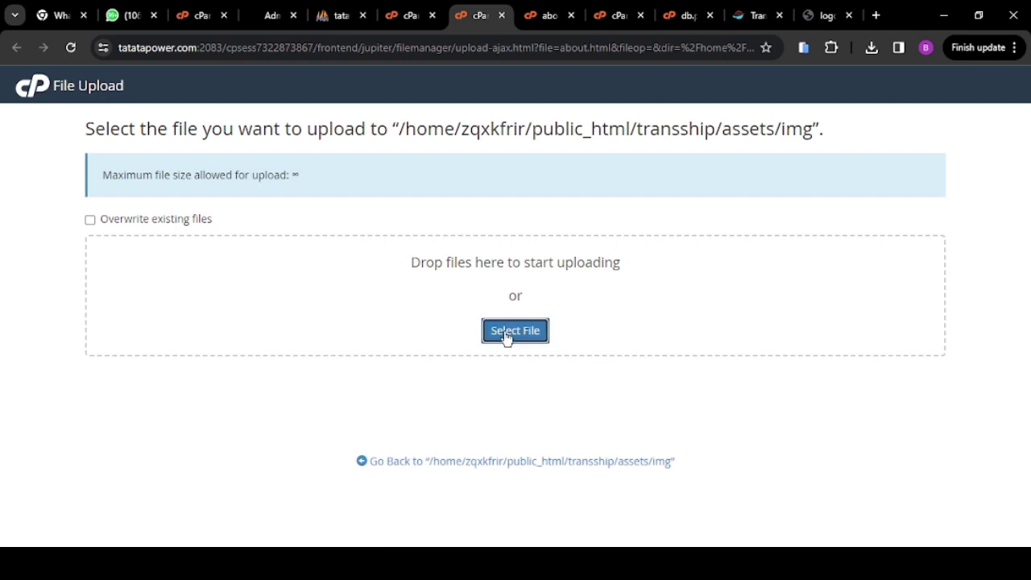
click(157, 166)
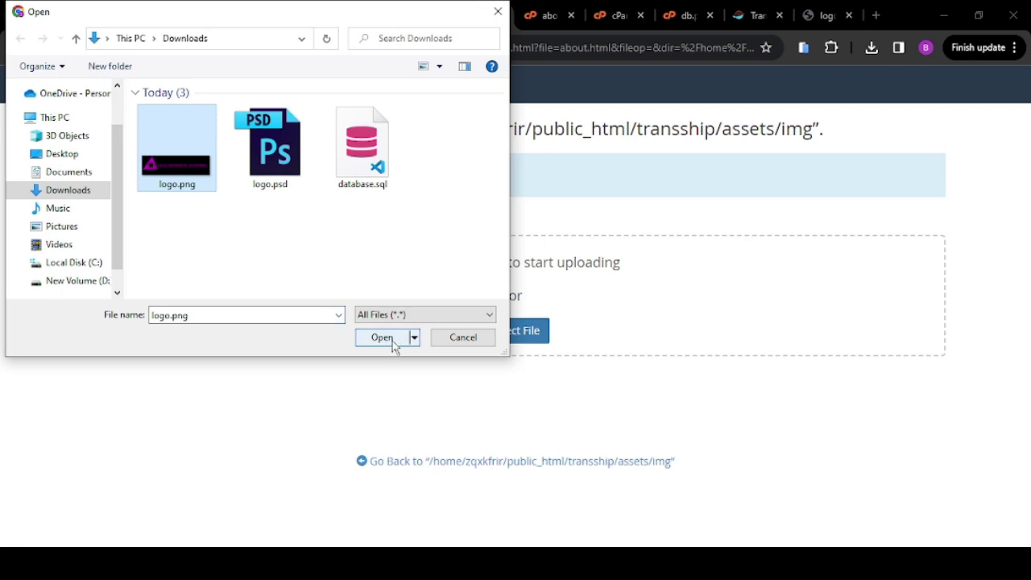
click(392, 340)
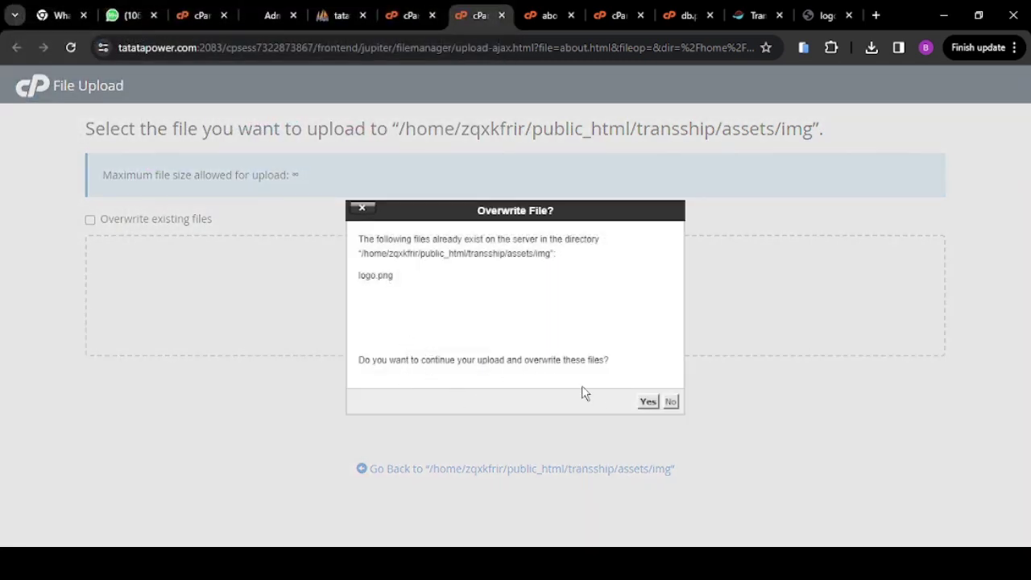
click(641, 403)
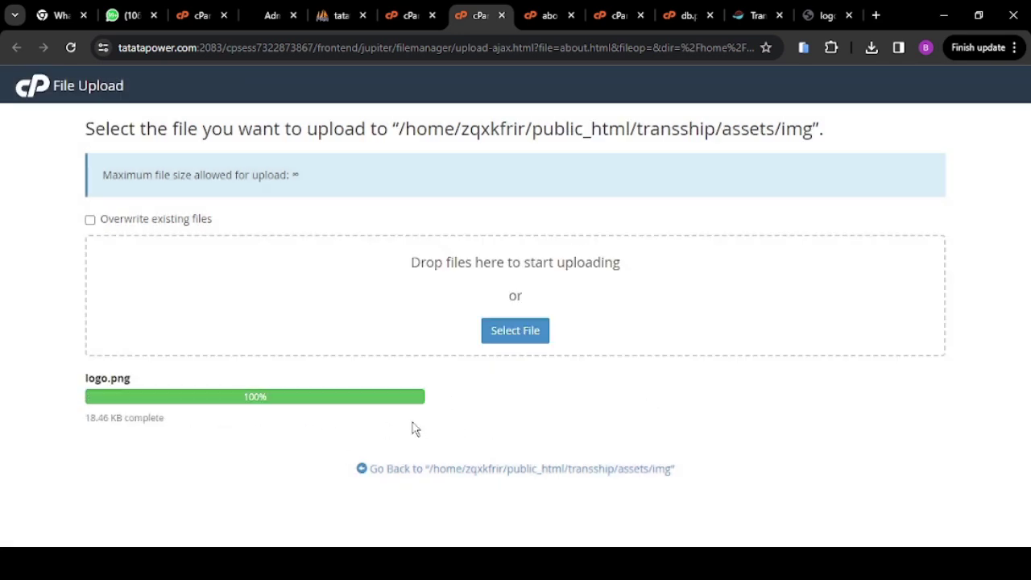
click(427, 475)
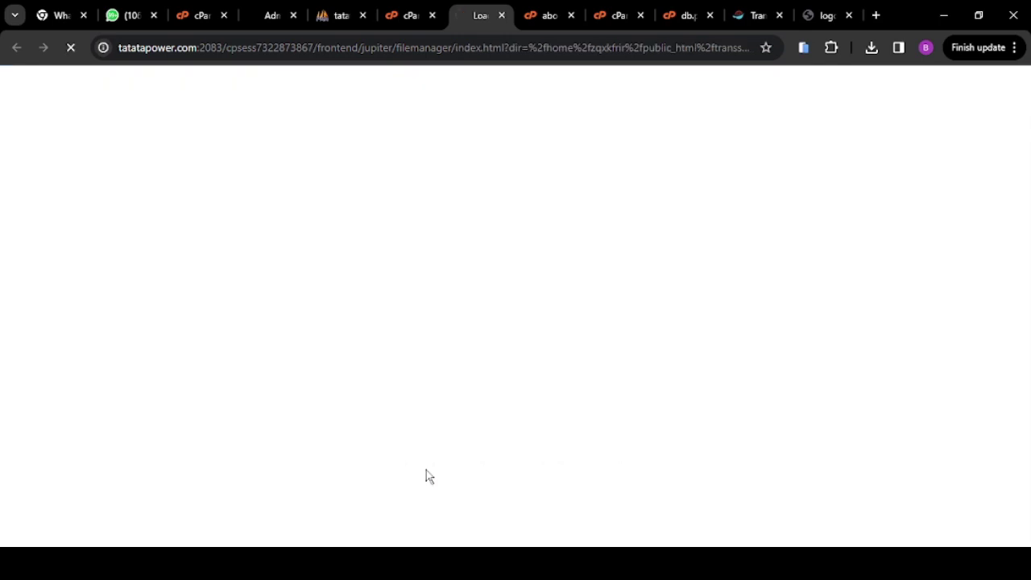
Reload the live About page until it shows the new purple logo
click(758, 16)
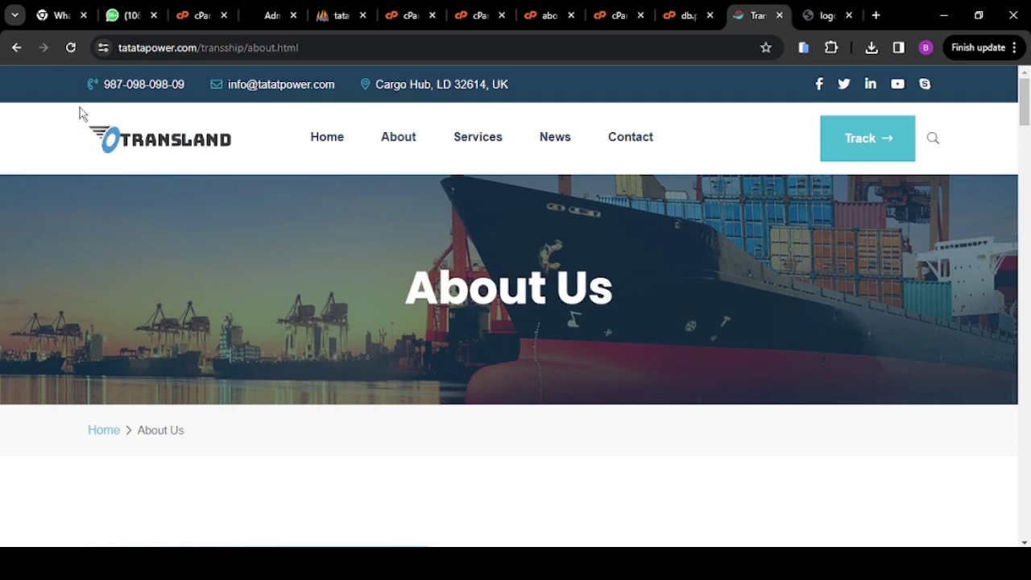
click(75, 52)
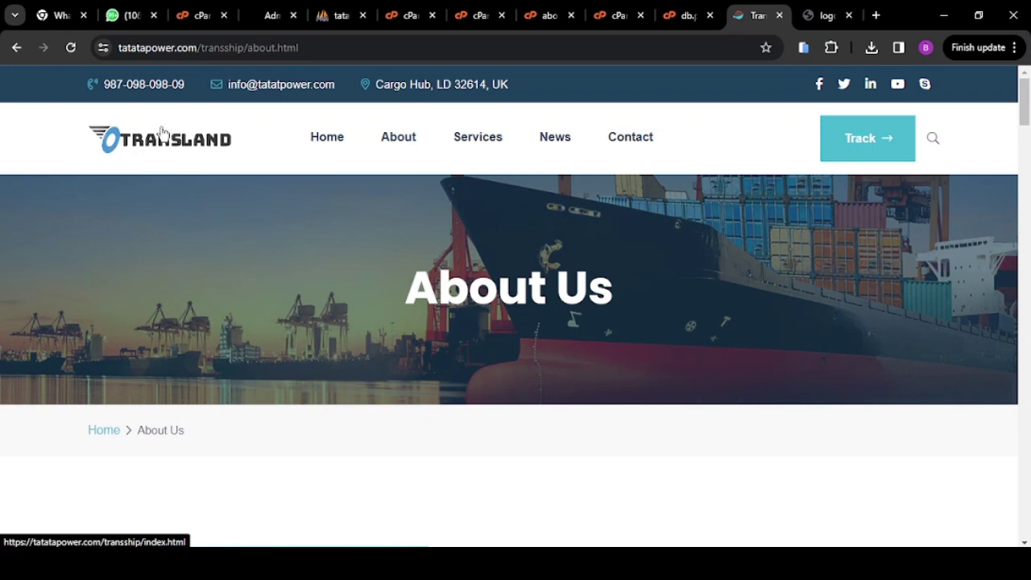
click(256, 143)
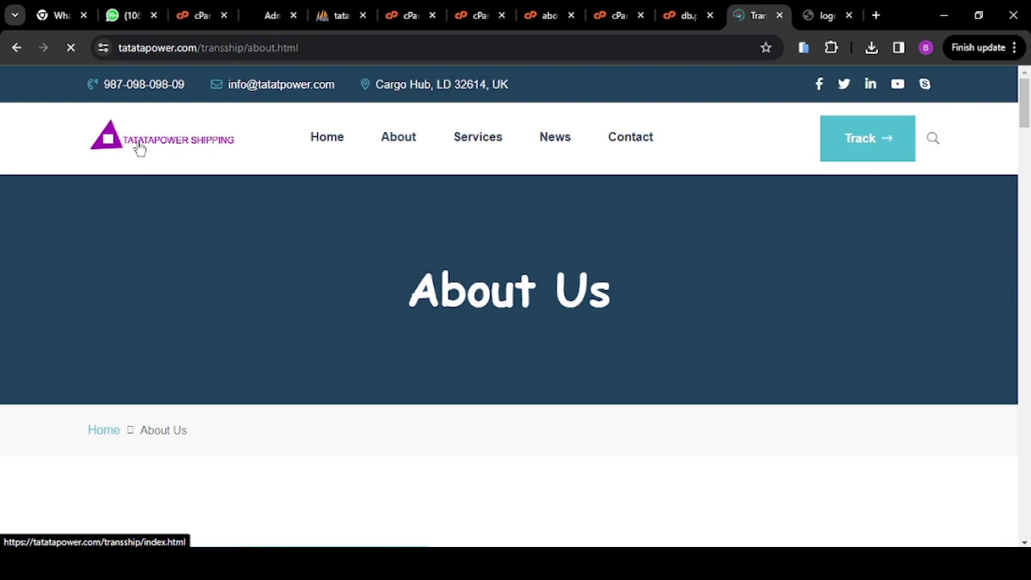
Copy the image address of the Company Overview ship-and-plane picture
scroll(141, 153, down, 5)
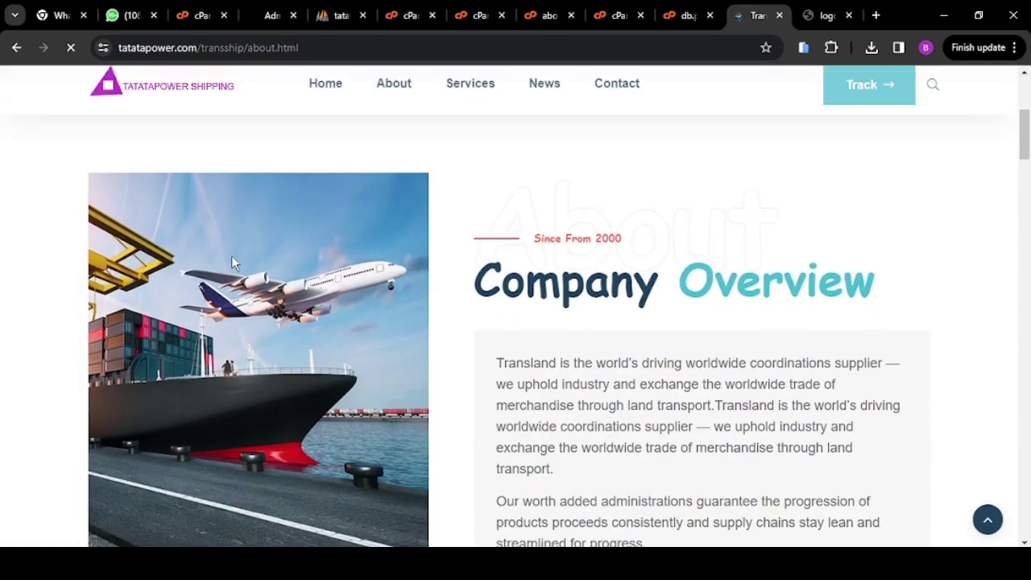
right_click(314, 296)
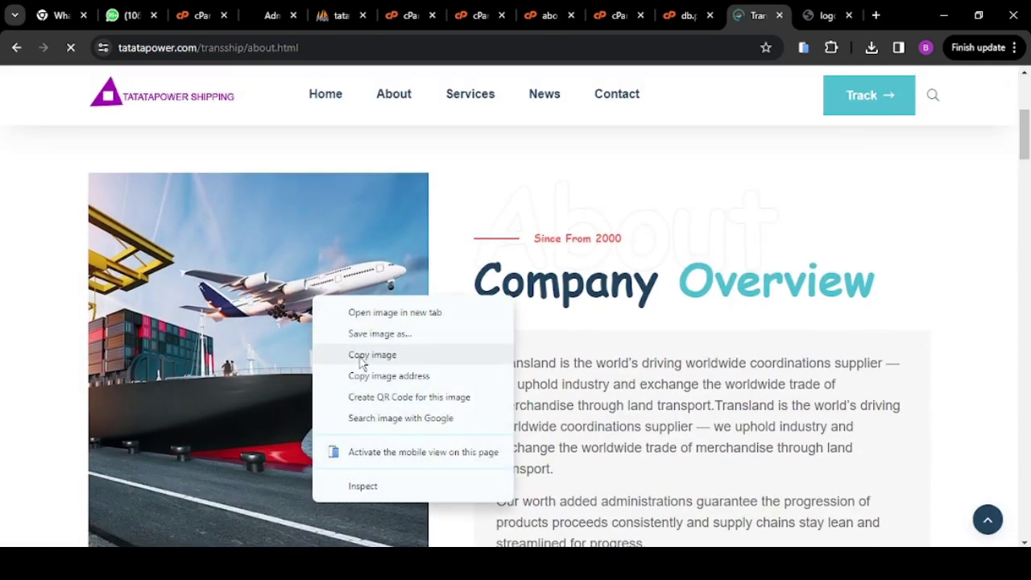
click(394, 377)
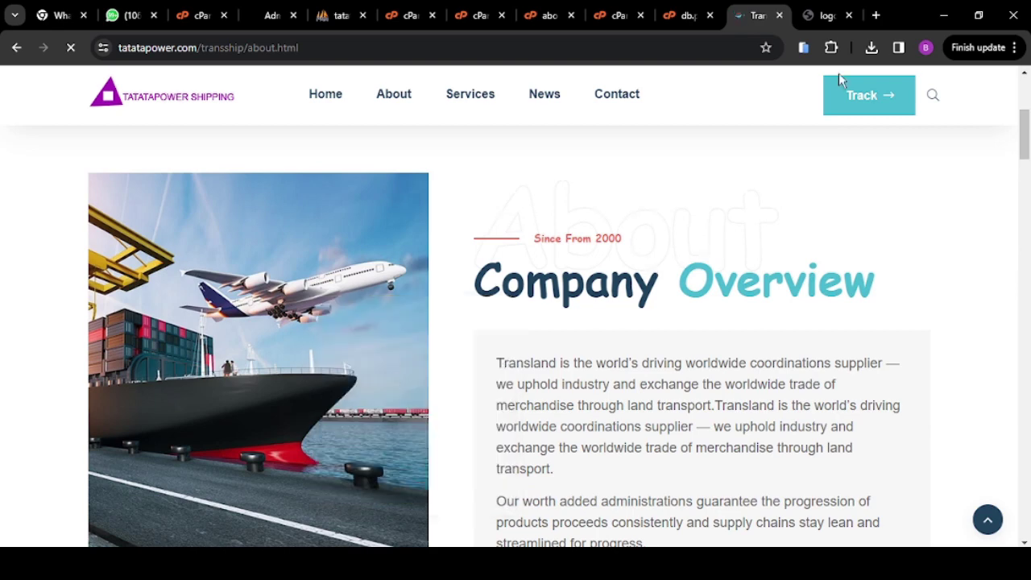
click(821, 6)
Replace the old logo tab's URL with the copied about-air.jpg address and load it
drag(344, 48, 69, 50)
key(ctrl+v)
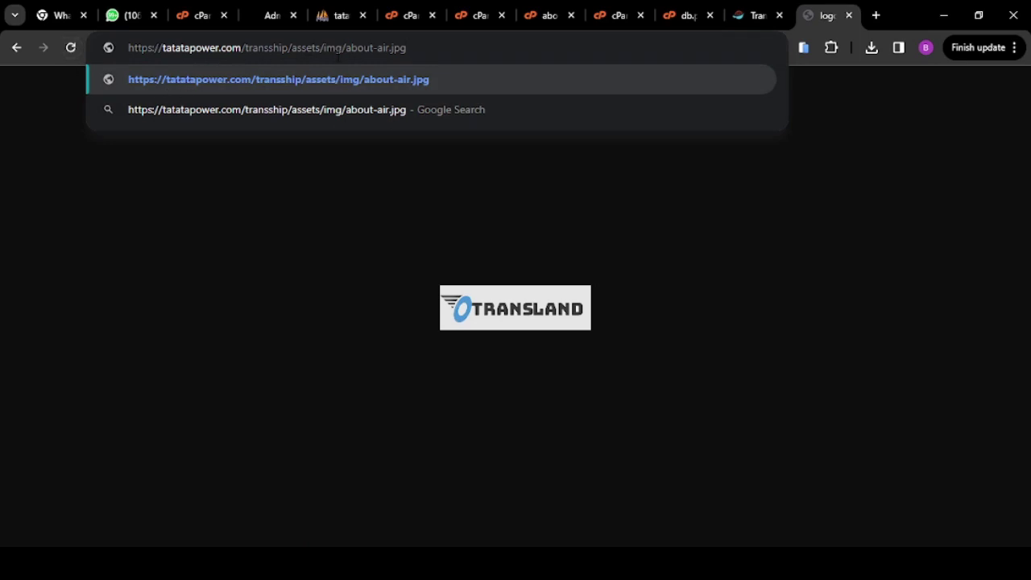
key(Return)
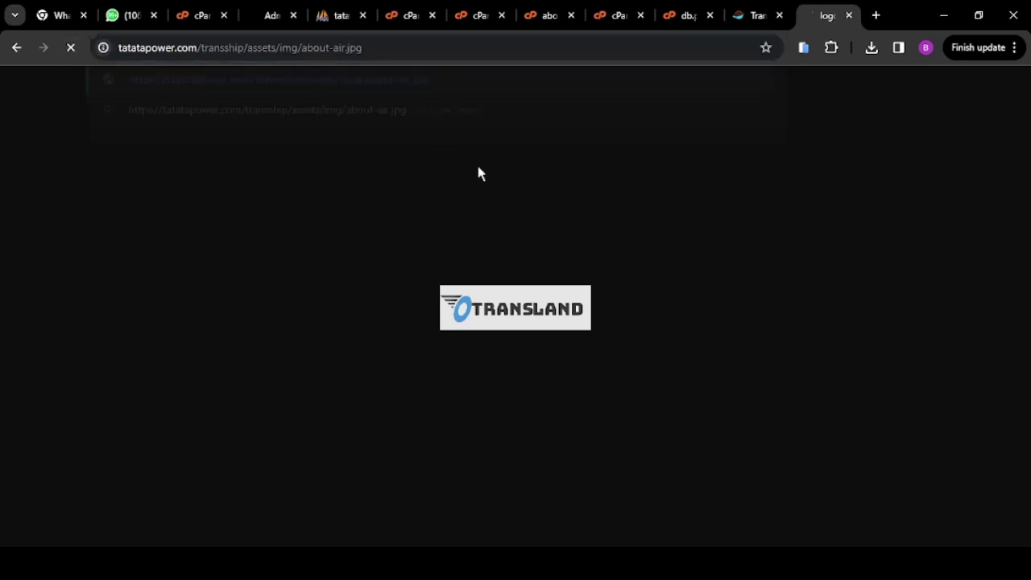